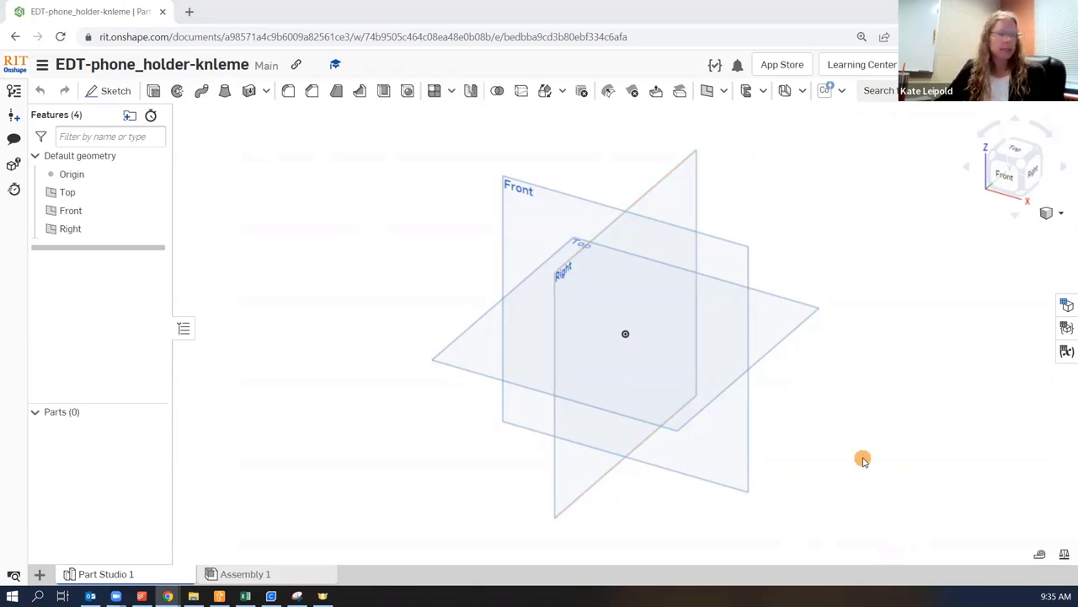
In the Variable table, add a length variable width set to 3 in
{"action": "left_click", "coordinate": [1066, 354]}
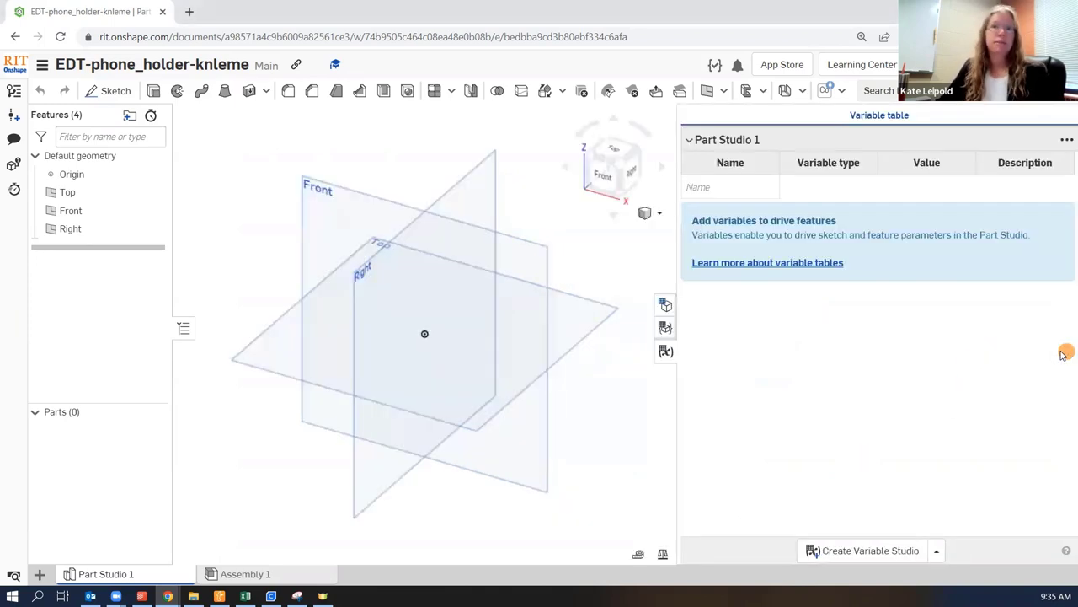
{"action": "left_click", "coordinate": [736, 187]}
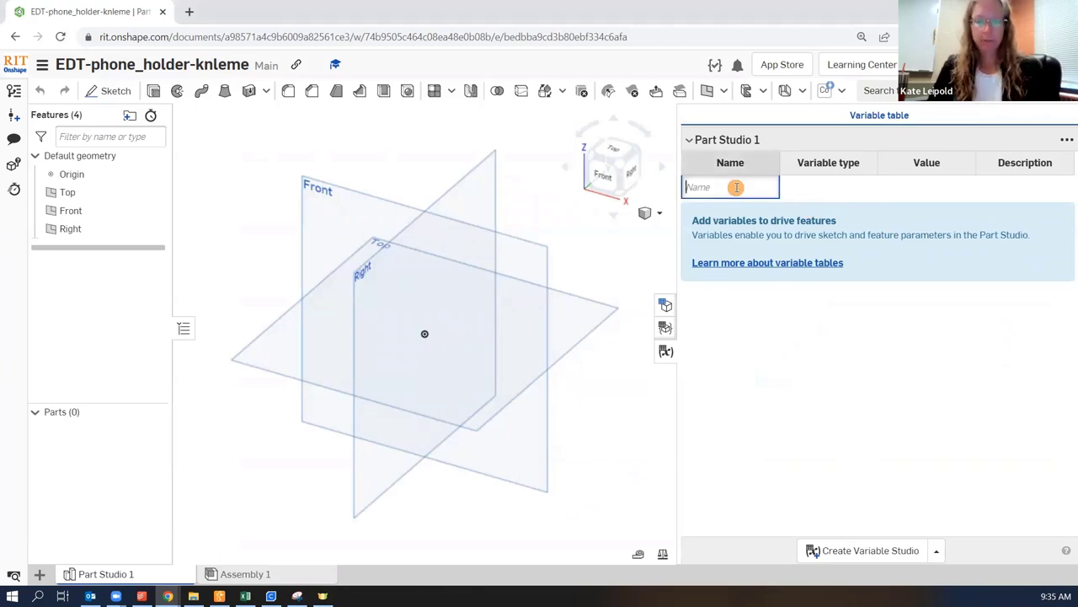
{"action": "type", "text": "width"}
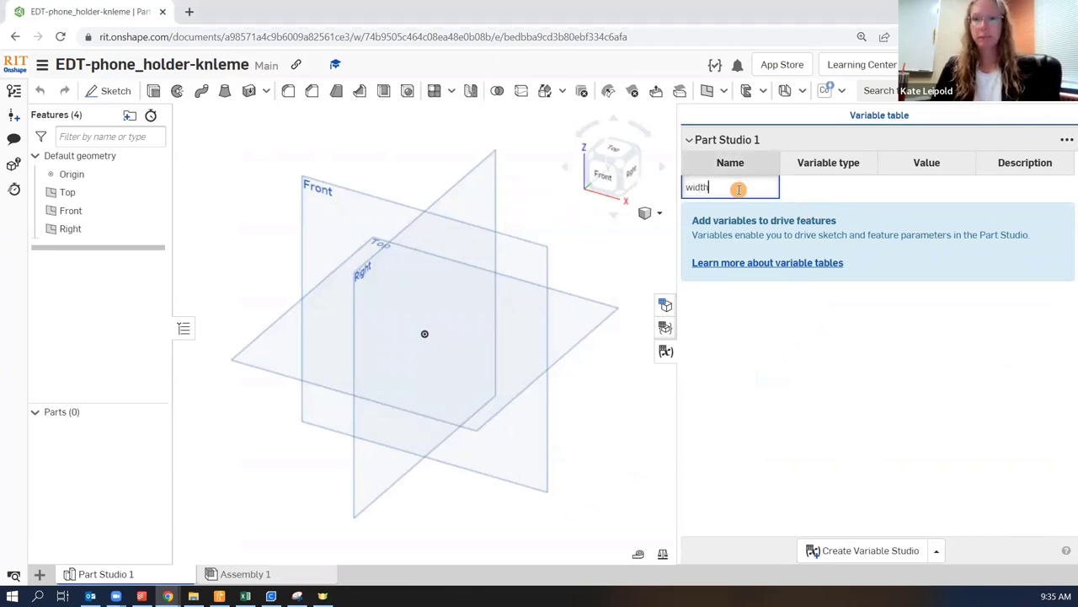
{"action": "key", "text": "Return"}
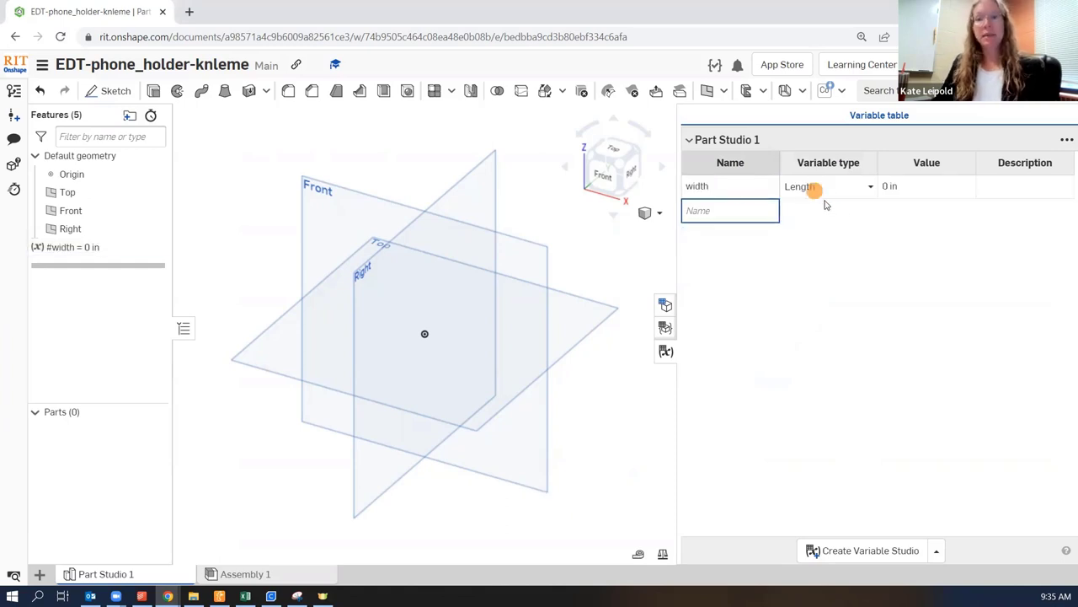
{"action": "left_click", "coordinate": [904, 187]}
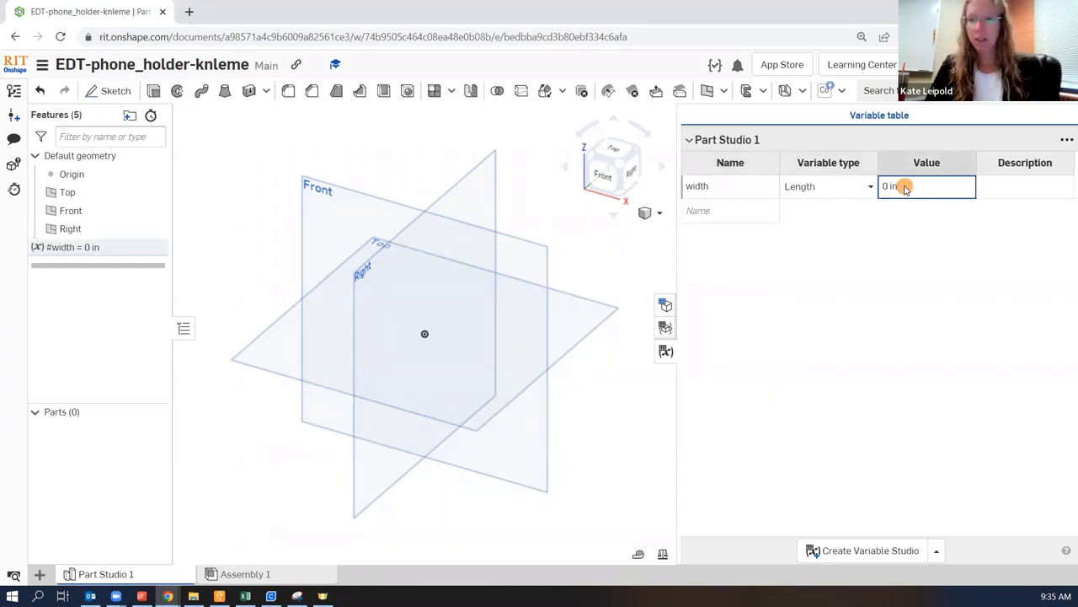
{"action": "type", "text": "3"}
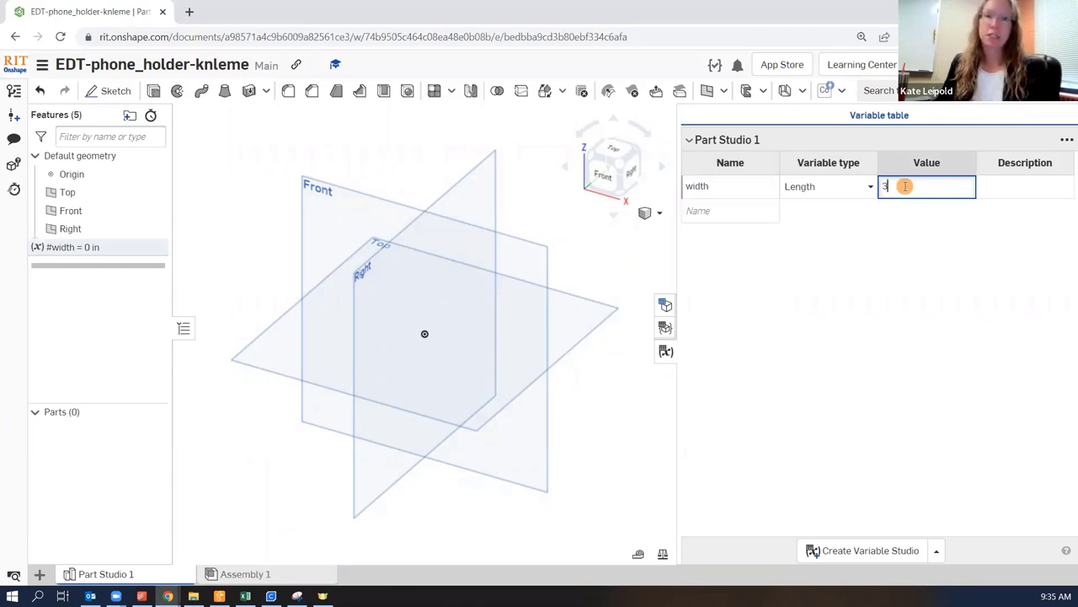
{"action": "key", "text": "Return"}
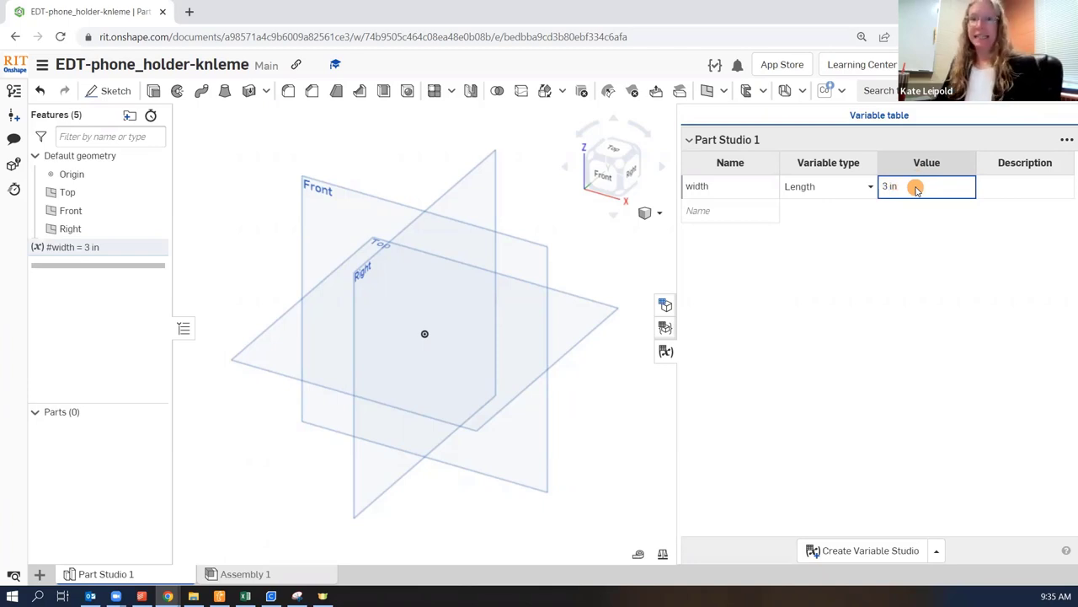
Add a height variable with value 6 in
{"action": "left_click", "coordinate": [761, 211]}
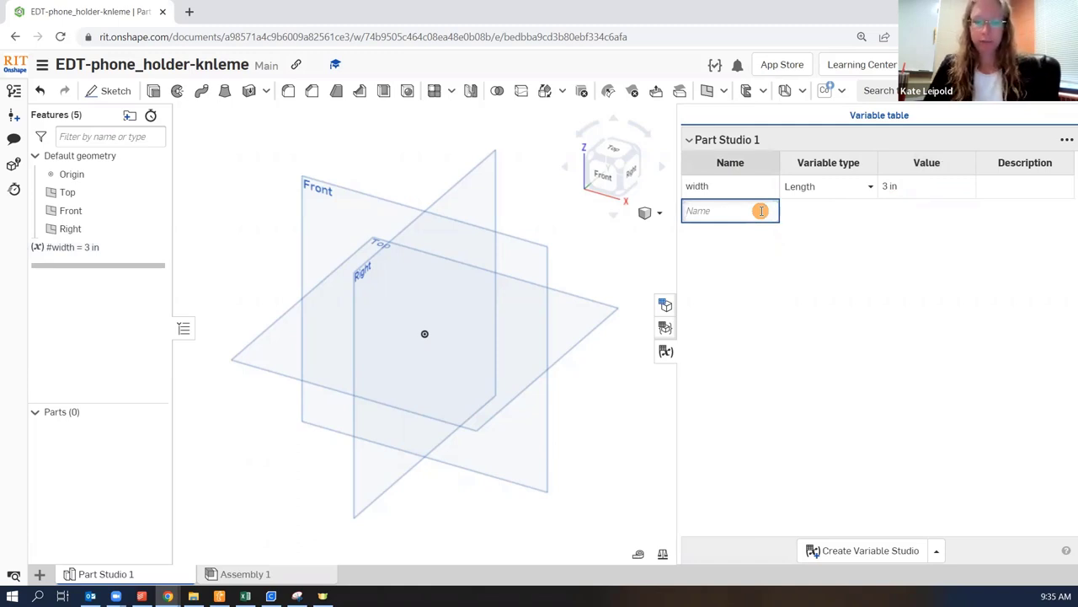
{"action": "type", "text": "height"}
{"action": "key", "text": "Escape"}
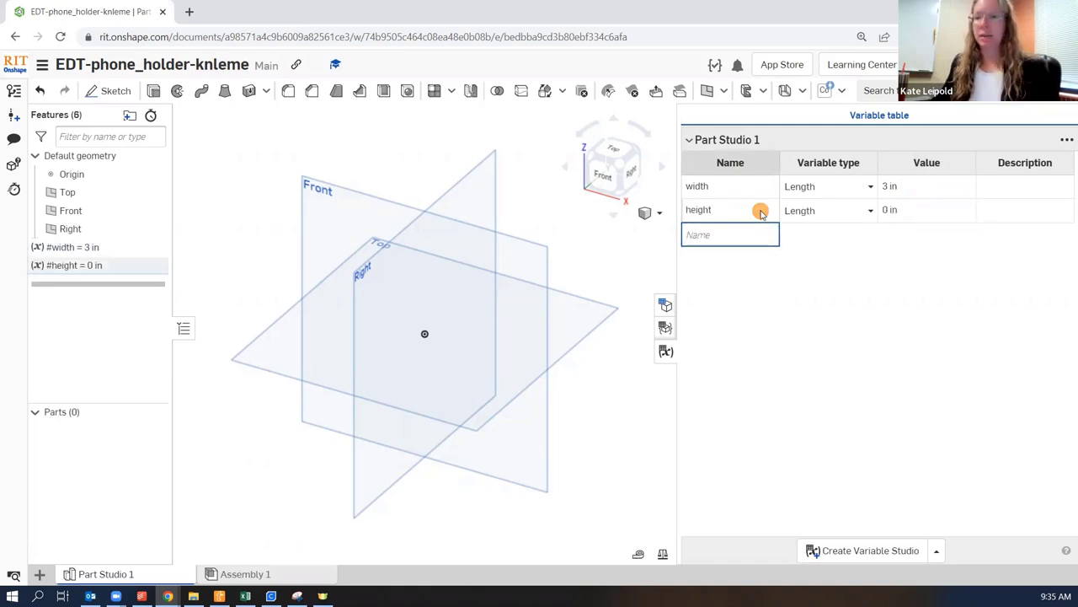
{"action": "left_click", "coordinate": [898, 211]}
{"action": "type", "text": "6"}
{"action": "key", "text": "Return"}
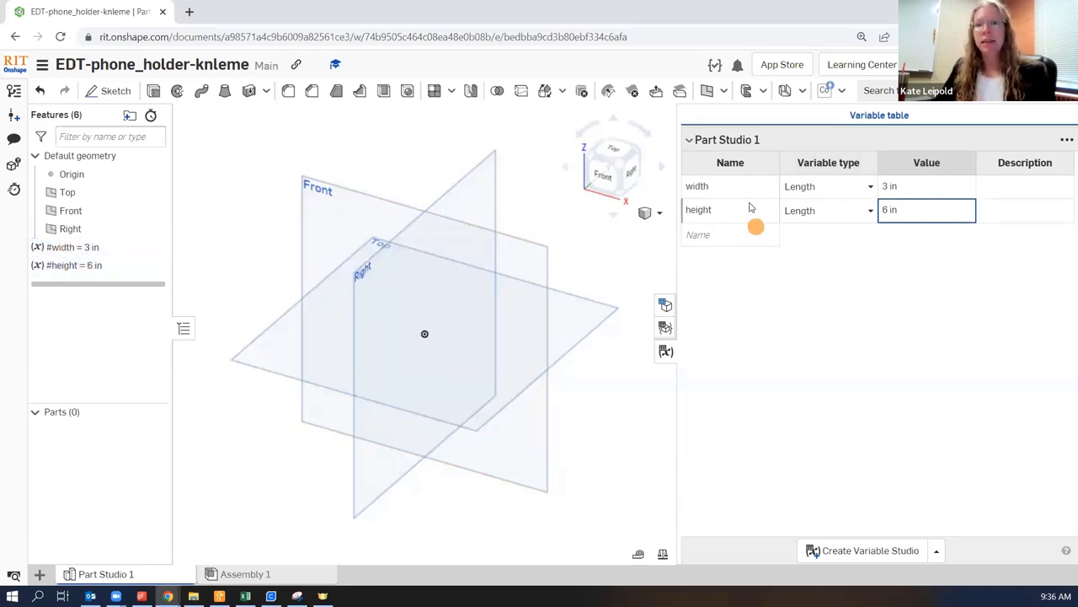
Add a depth variable with value 0.5 in
{"action": "left_click", "coordinate": [724, 237]}
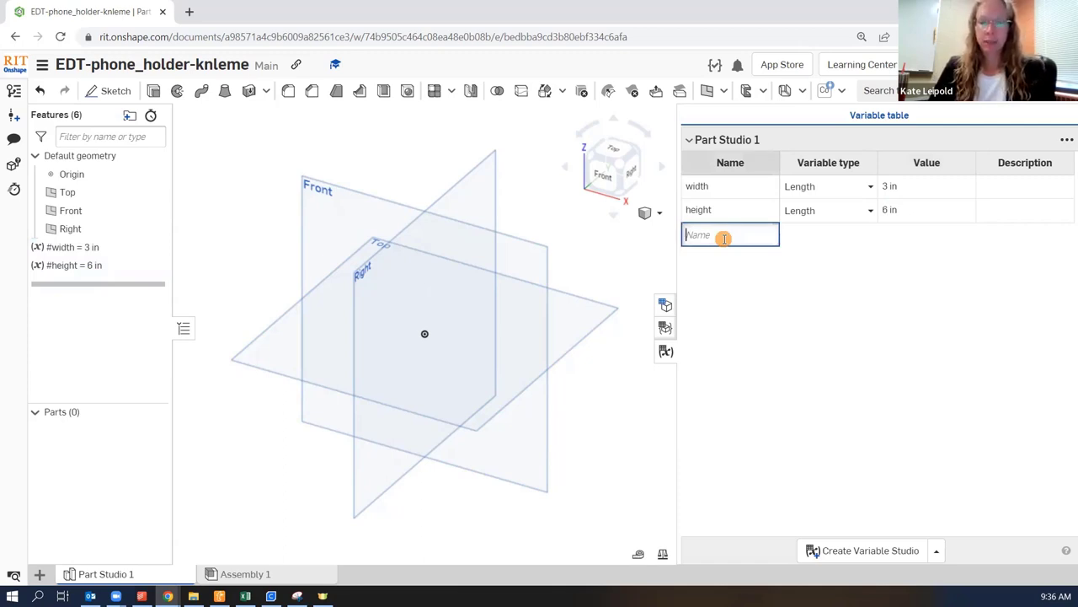
{"action": "type", "text": "depth"}
{"action": "key", "text": "Return"}
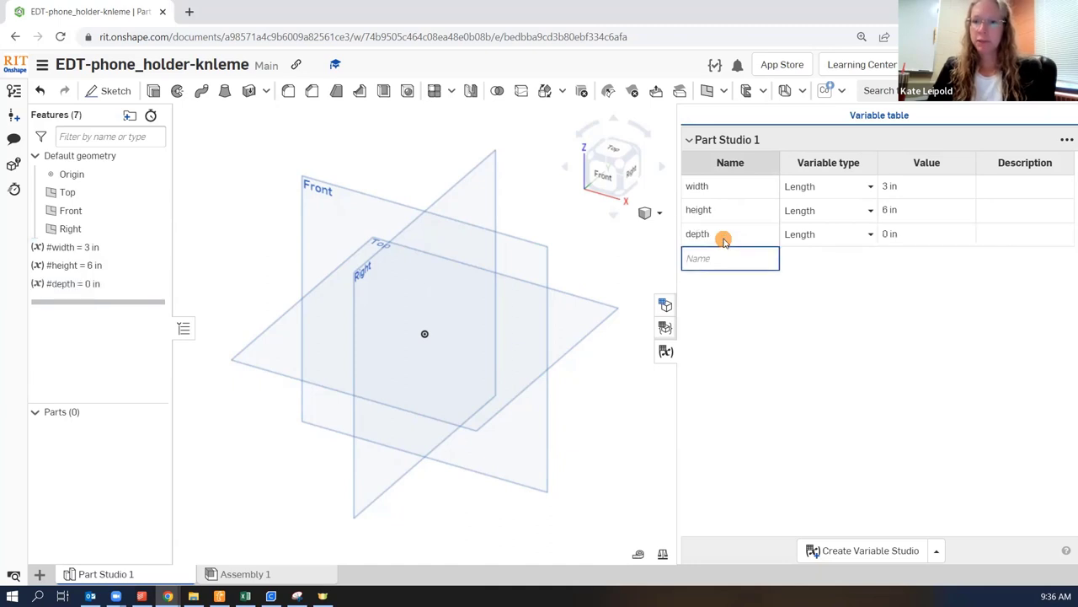
{"action": "left_click", "coordinate": [930, 232]}
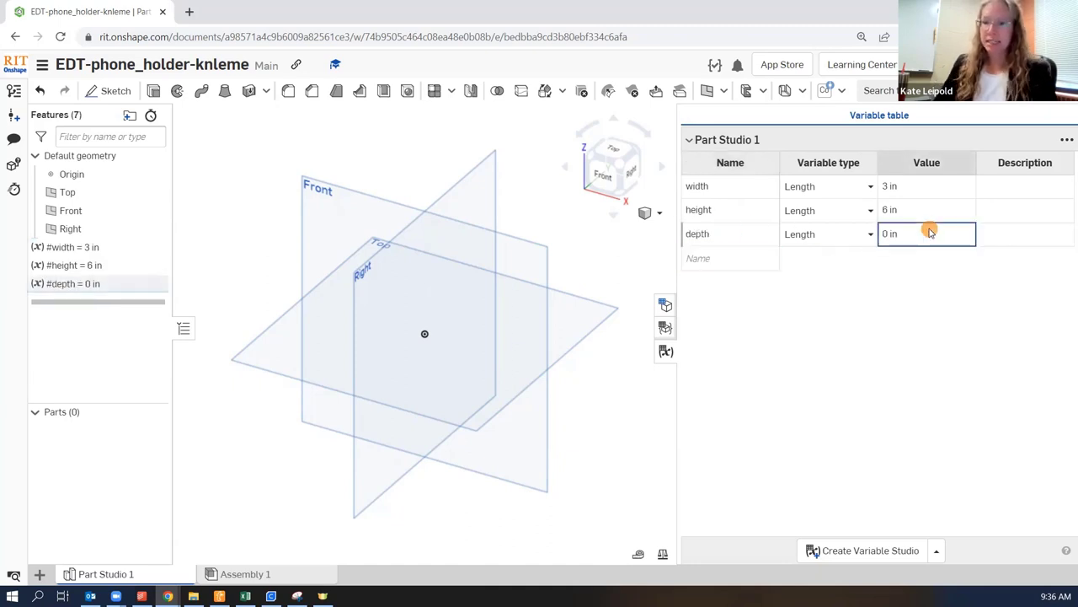
{"action": "key", "text": "ctrl+a"}
{"action": "key", "text": "BackSpace"}
{"action": "type", "text": "0.5"}
{"action": "key", "text": "Return"}
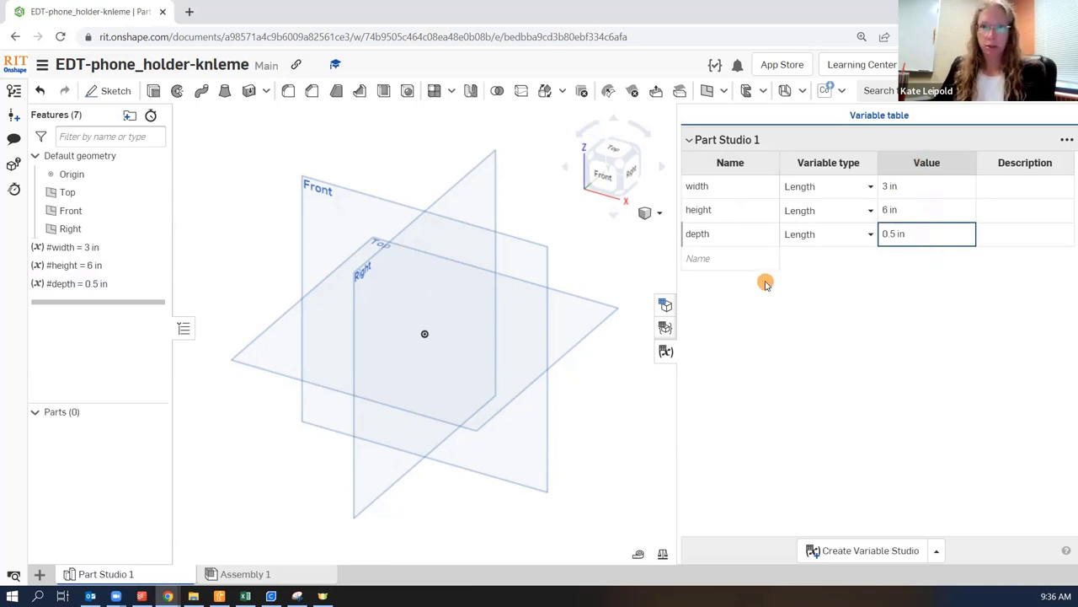
Add a thickness variable with value 1/8 in (0.125 in)
{"action": "left_click", "coordinate": [726, 260]}
{"action": "type", "text": "thickness"}
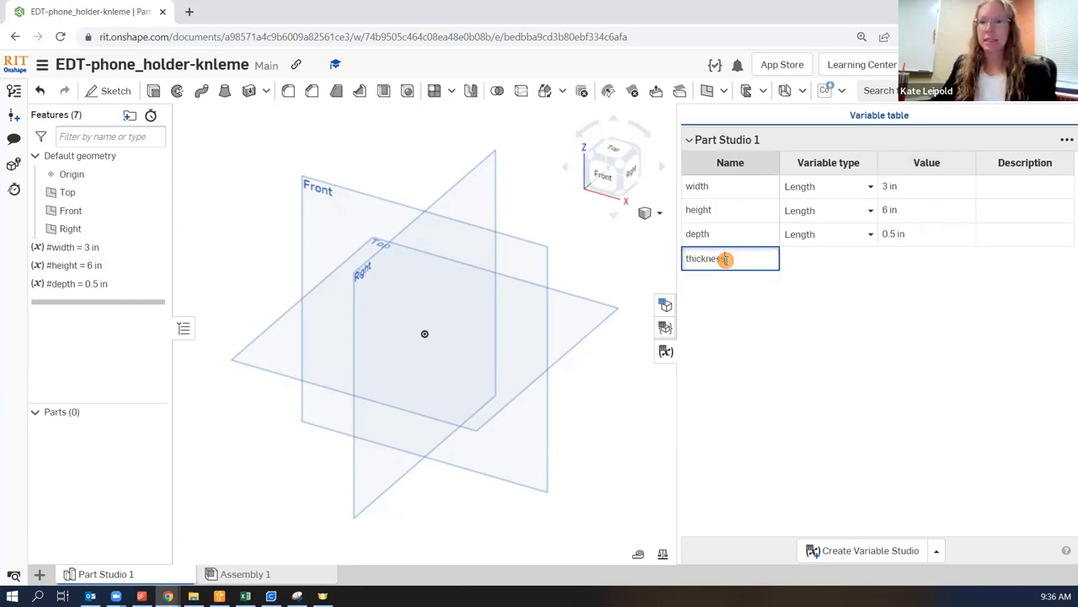
{"action": "key", "text": "Return"}
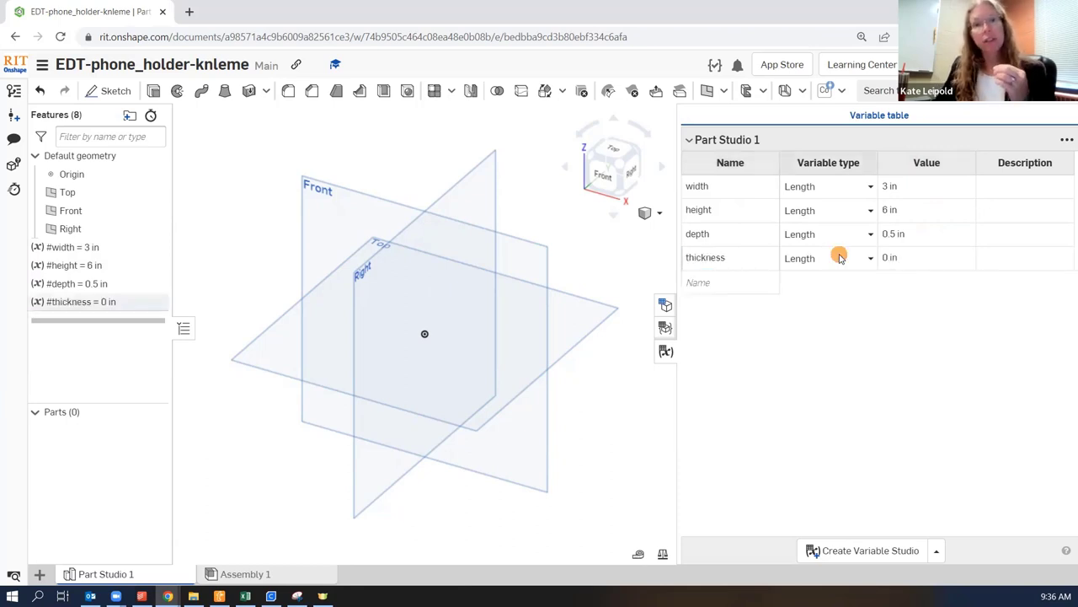
{"action": "left_click", "coordinate": [913, 258]}
{"action": "type", "text": "1/8"}
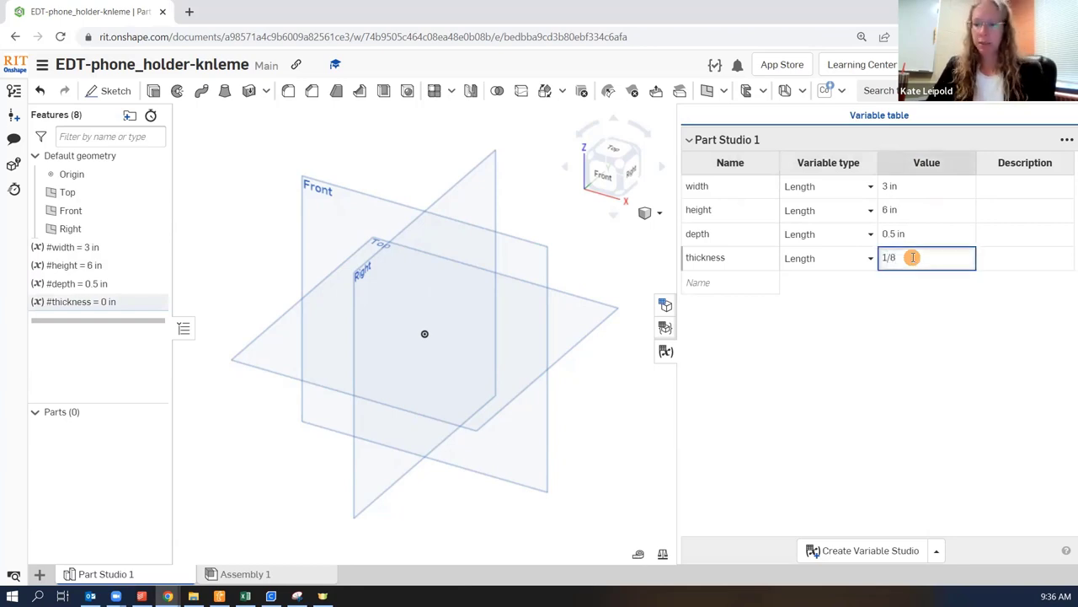
{"action": "key", "text": "Return"}
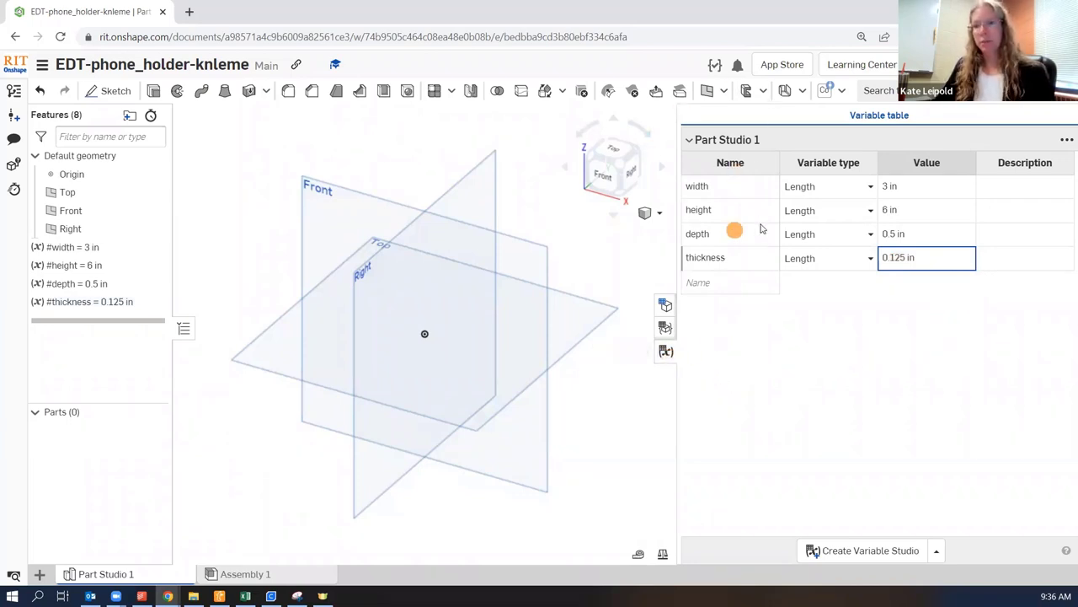
Close the Variable table and change the #depth variable to 0.4 in
{"action": "left_click", "coordinate": [666, 353]}
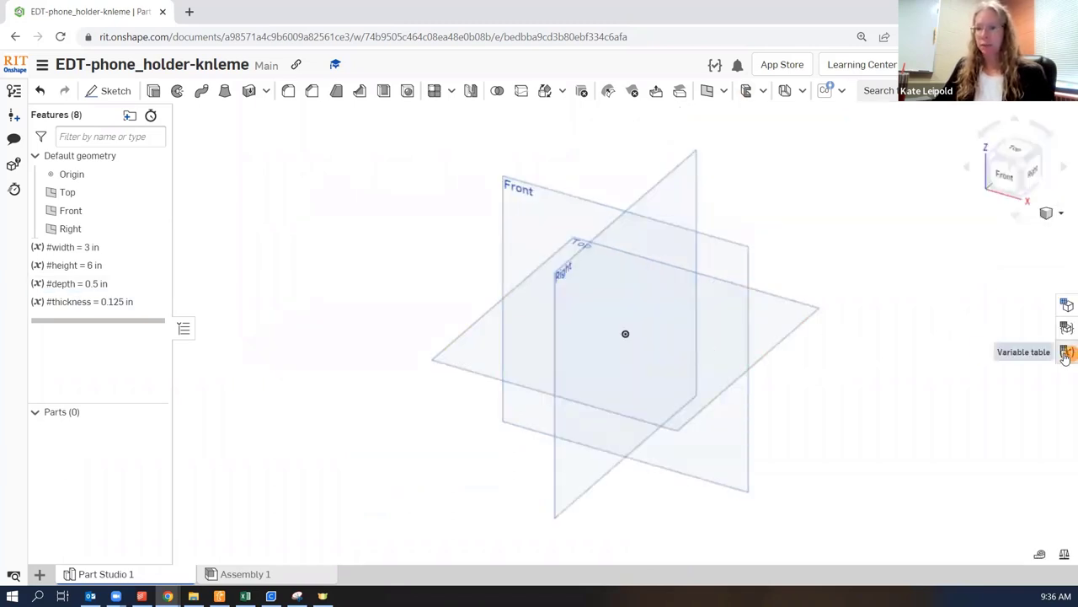
{"action": "double_click", "coordinate": [77, 283]}
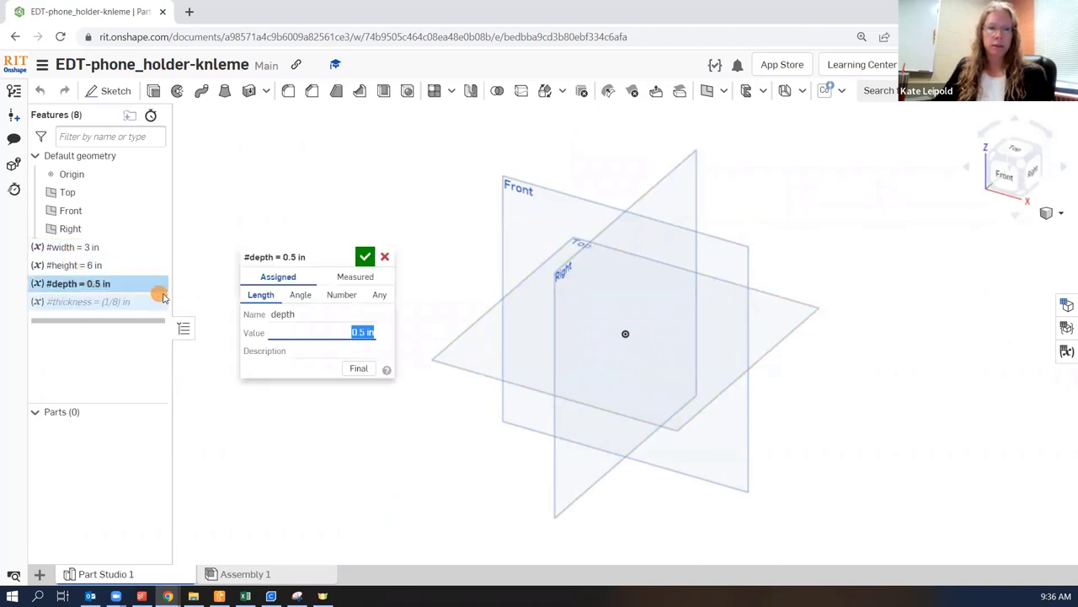
{"action": "type", "text": "0.4"}
{"action": "key", "text": "Return"}
{"action": "left_click", "coordinate": [363, 257]}
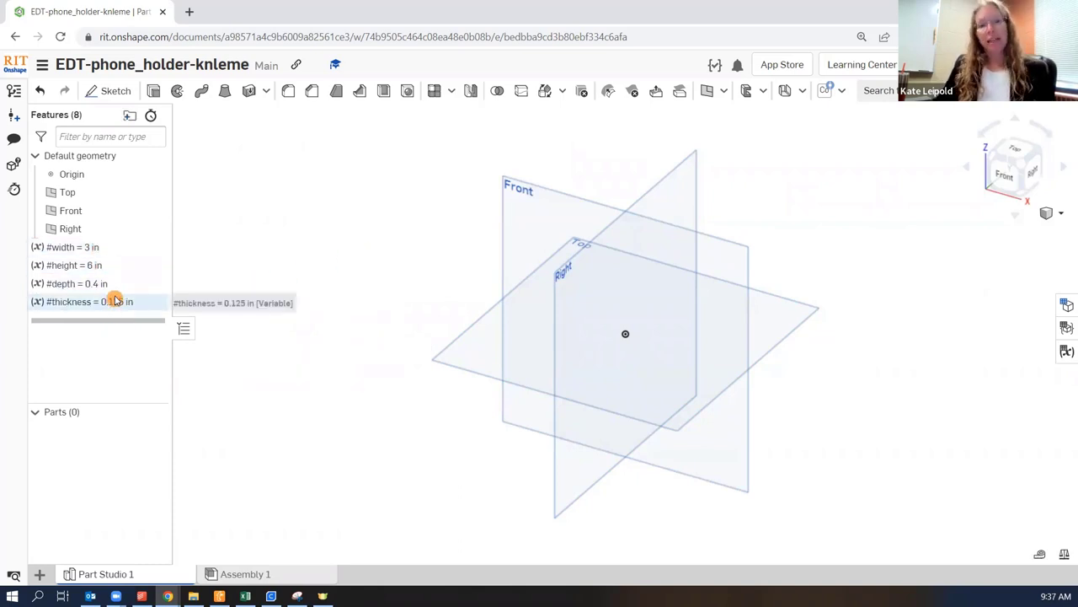
Group width, height, depth and thickness into a collapsed folder named 'Variables'
{"action": "left_click", "coordinate": [76, 247]}
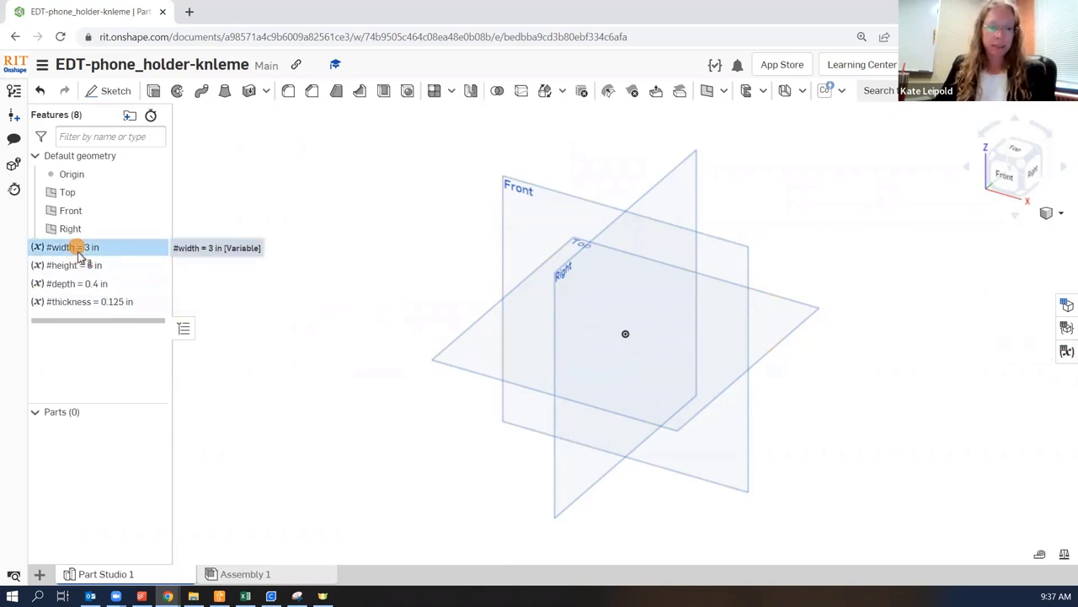
{"action": "left_click", "coordinate": [91, 303], "text": "shift"}
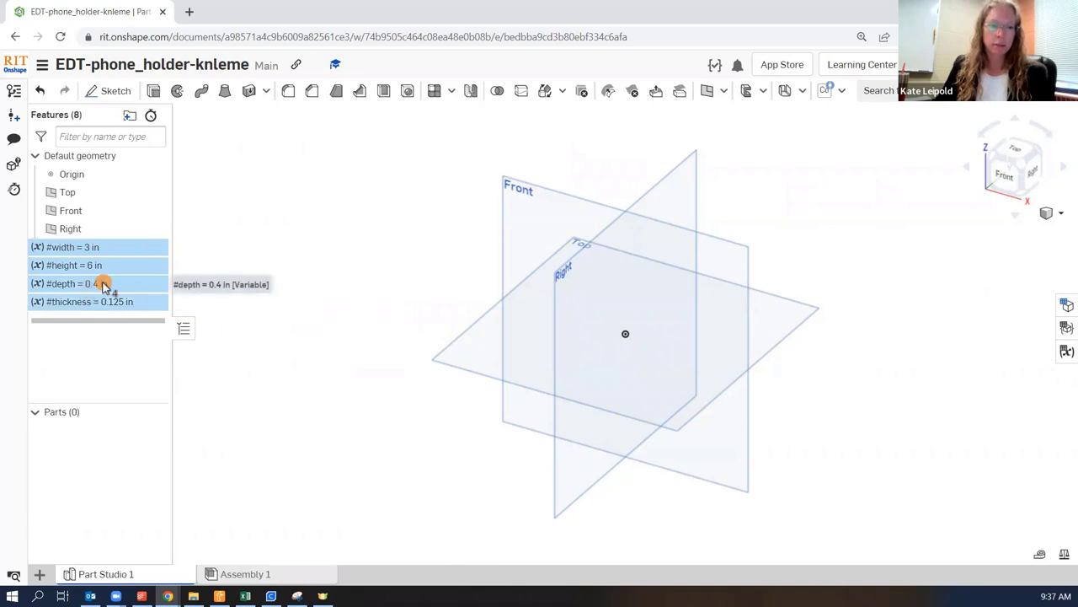
{"action": "right_click", "coordinate": [102, 285]}
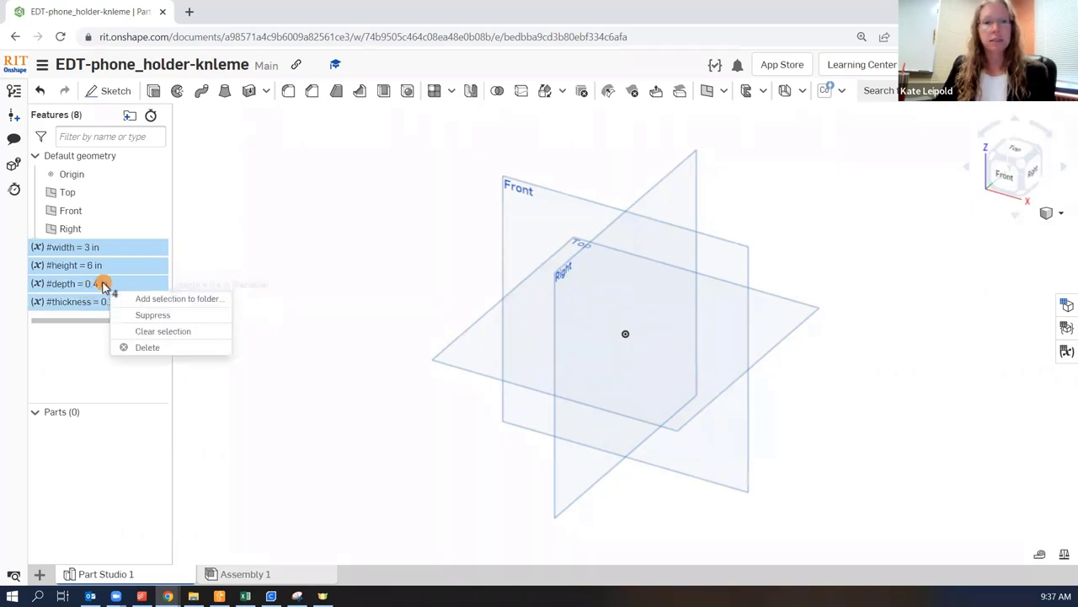
{"action": "left_click", "coordinate": [160, 300]}
{"action": "key", "text": "BackSpace"}
{"action": "type", "text": "Variables"}
{"action": "key", "text": "Return"}
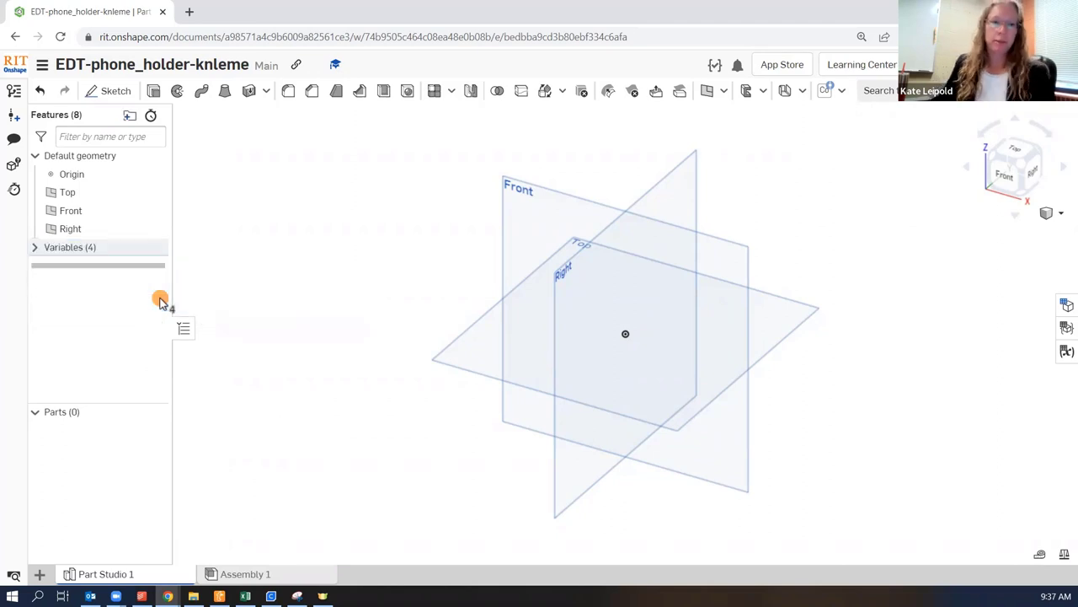
{"action": "left_click", "coordinate": [36, 249]}
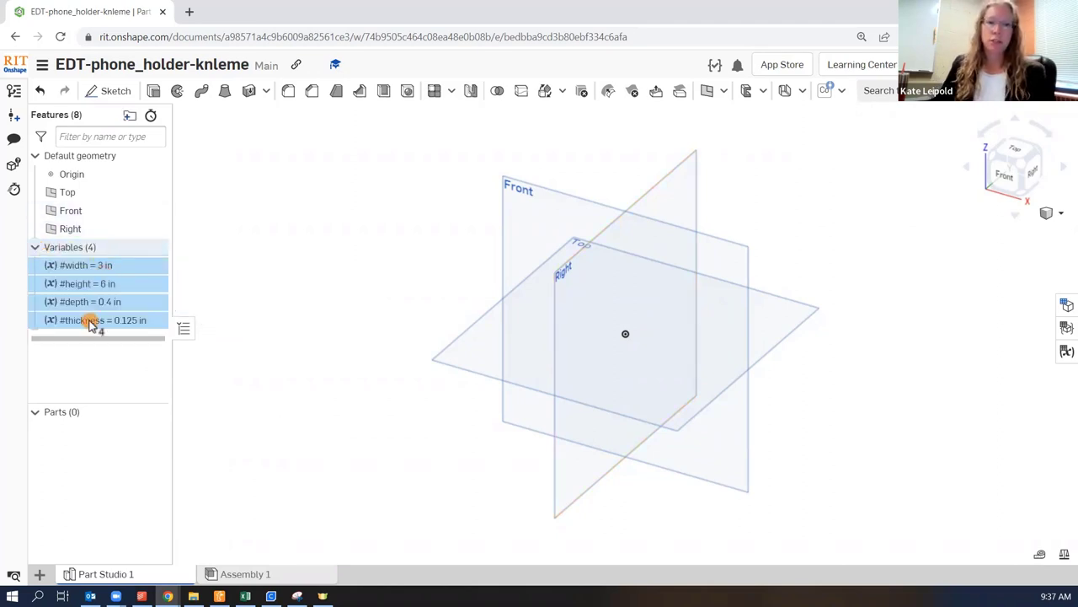
{"action": "left_click", "coordinate": [36, 249]}
{"action": "left_click_drag", "start_coordinate": [61, 256], "coordinate": [297, 295]}
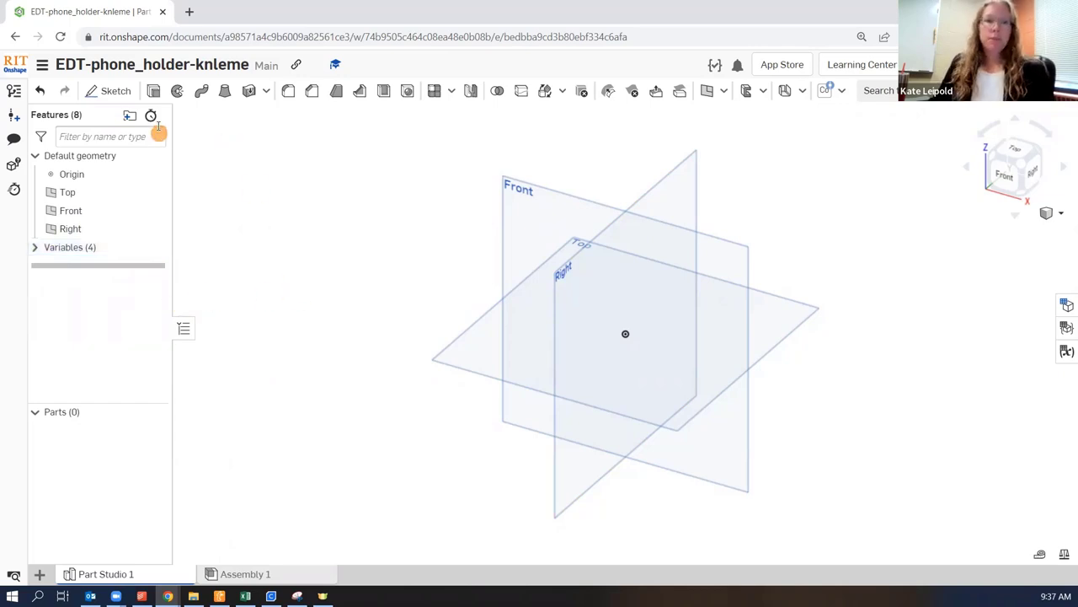
Start a sketch on the Right plane and draw a corner rectangle up-left from the origin
{"action": "left_click", "coordinate": [116, 92]}
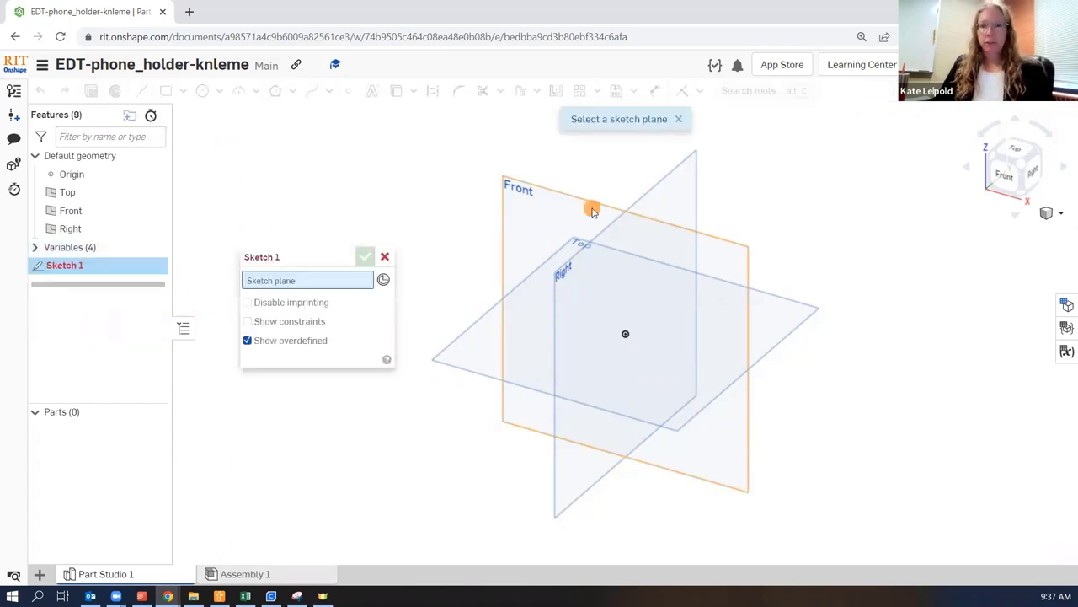
{"action": "left_click", "coordinate": [674, 181]}
{"action": "left_click", "coordinate": [1022, 203]}
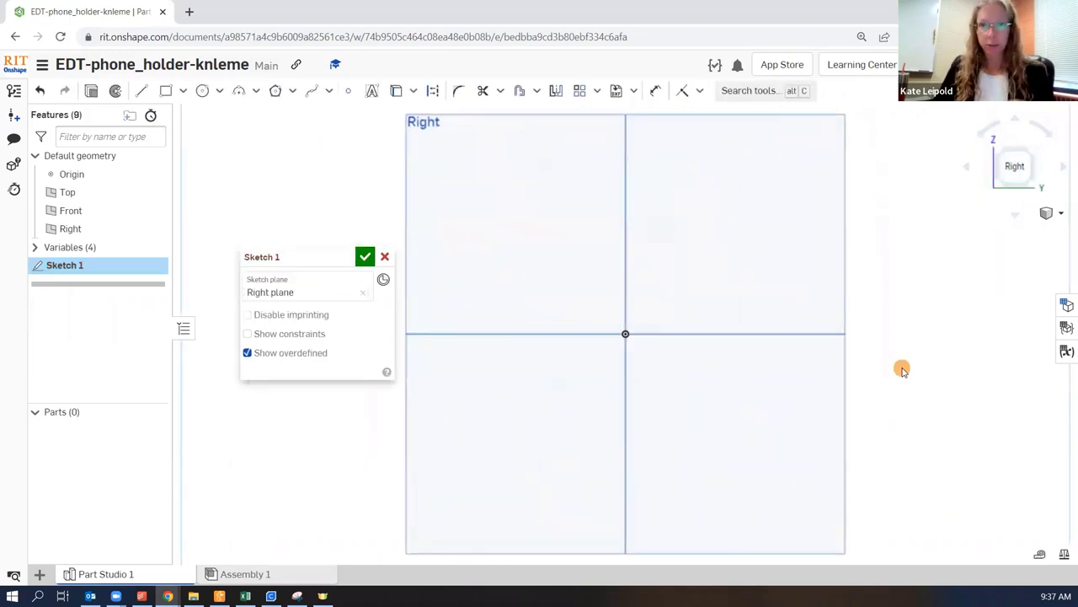
{"action": "left_click", "coordinate": [166, 91]}
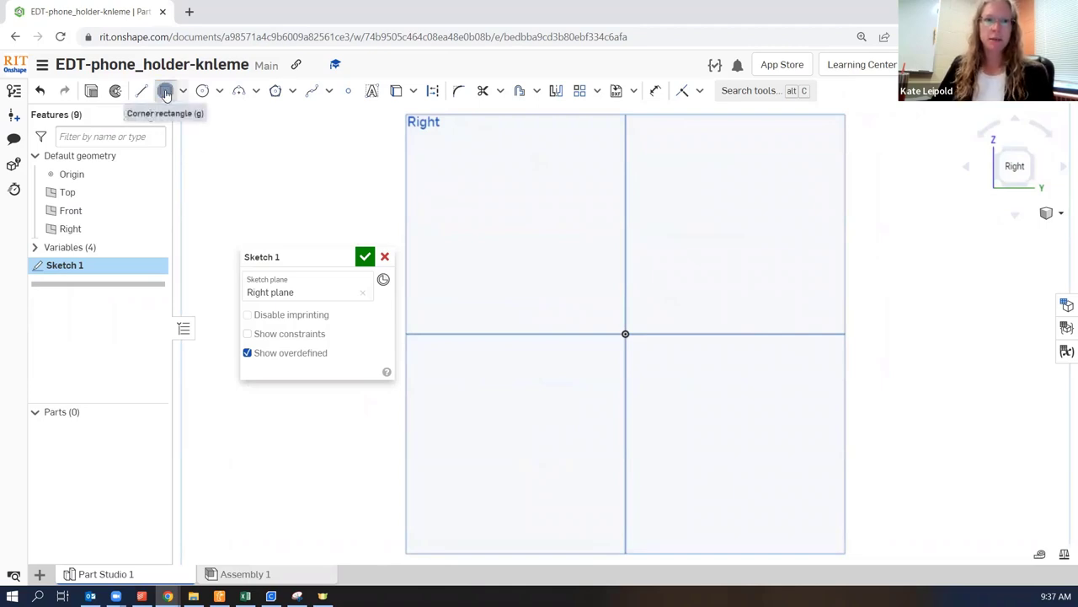
{"action": "left_click", "coordinate": [624, 334]}
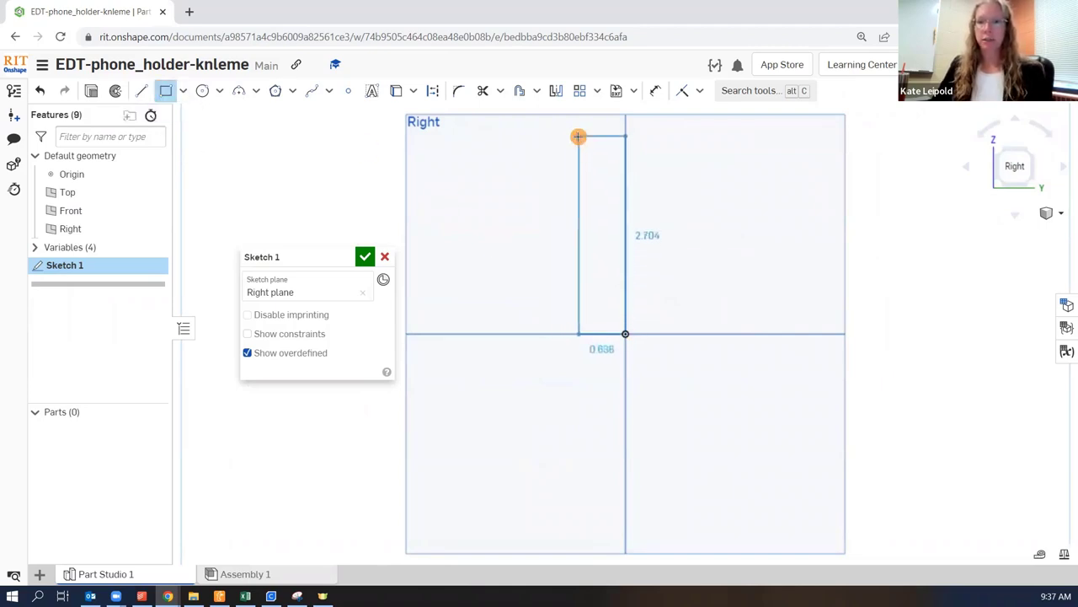
{"action": "left_click", "coordinate": [578, 136]}
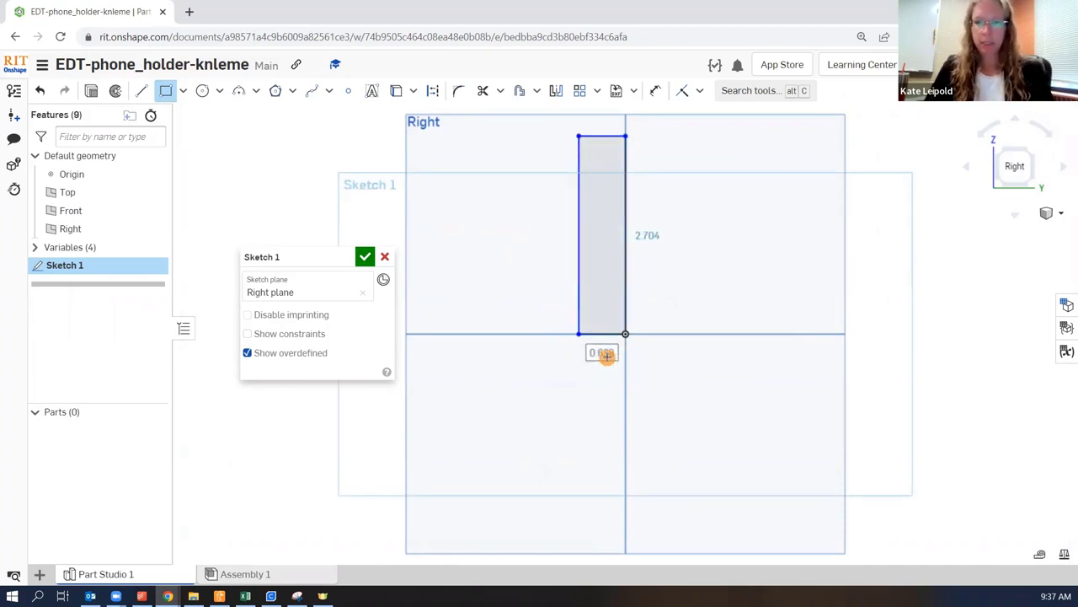
{"action": "key", "text": "shift+3"}
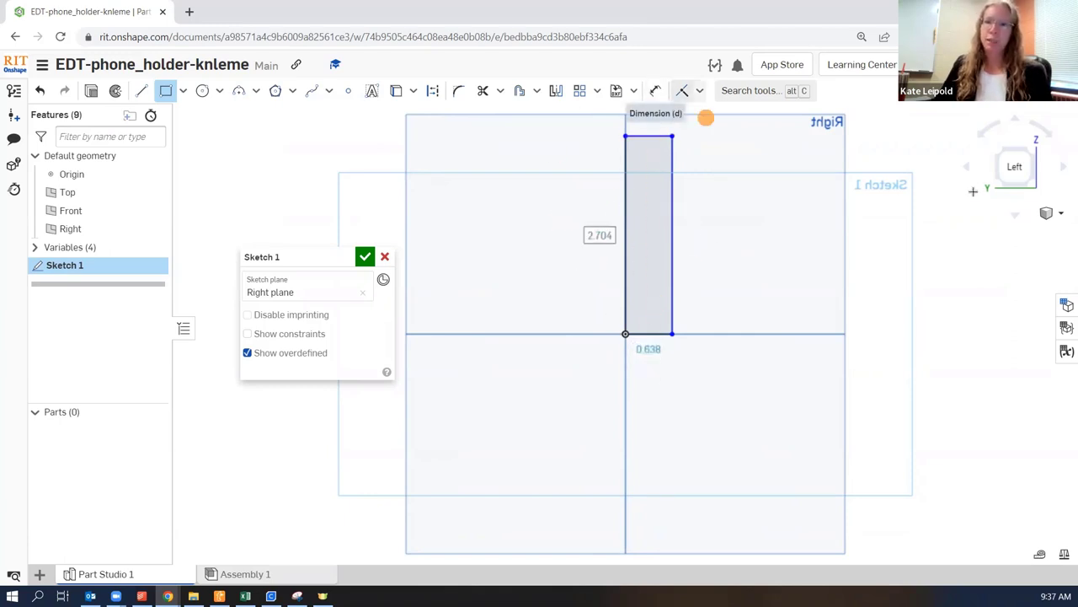
{"action": "left_click", "coordinate": [994, 173]}
Dimension the rectangle's width between its side edges as #depth
{"action": "left_click", "coordinate": [656, 90]}
{"action": "left_click", "coordinate": [625, 308]}
{"action": "left_click", "coordinate": [579, 298]}
{"action": "left_click", "coordinate": [526, 385]}
{"action": "type", "text": "d"}
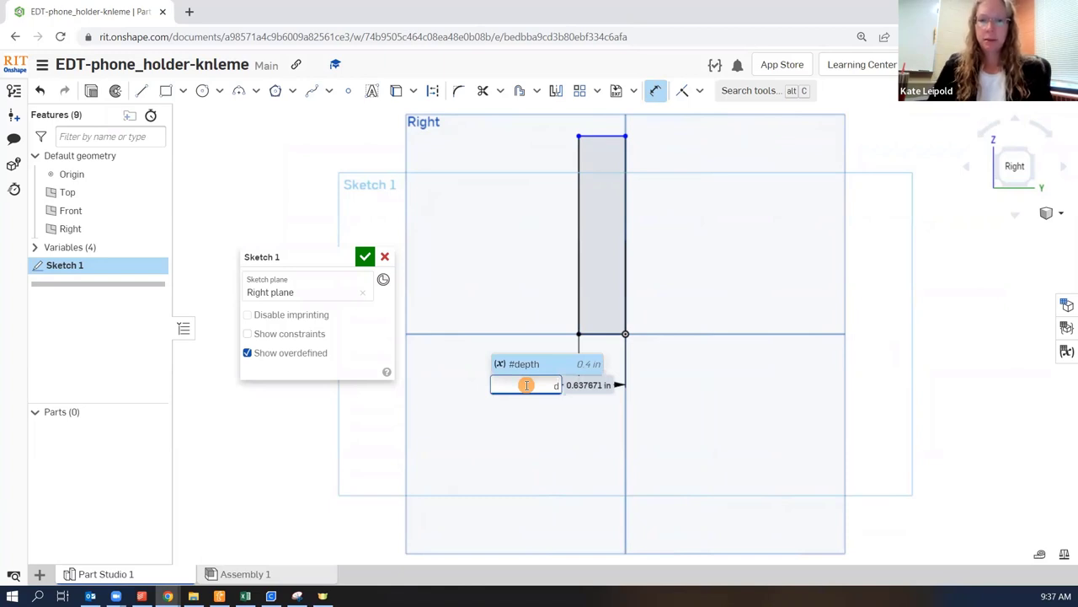
{"action": "type", "text": "e"}
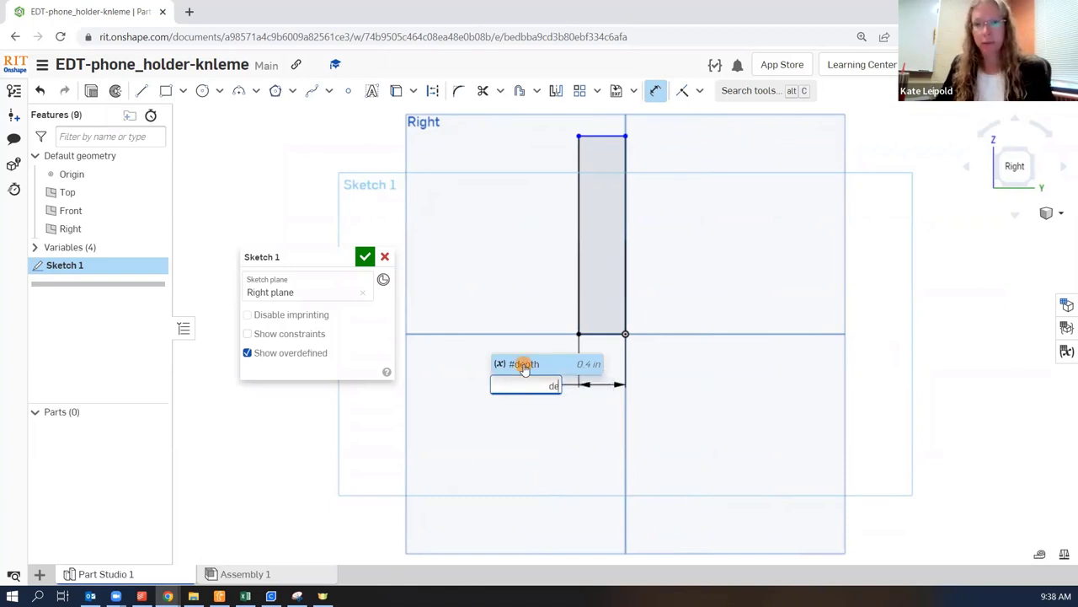
{"action": "left_click", "coordinate": [523, 366]}
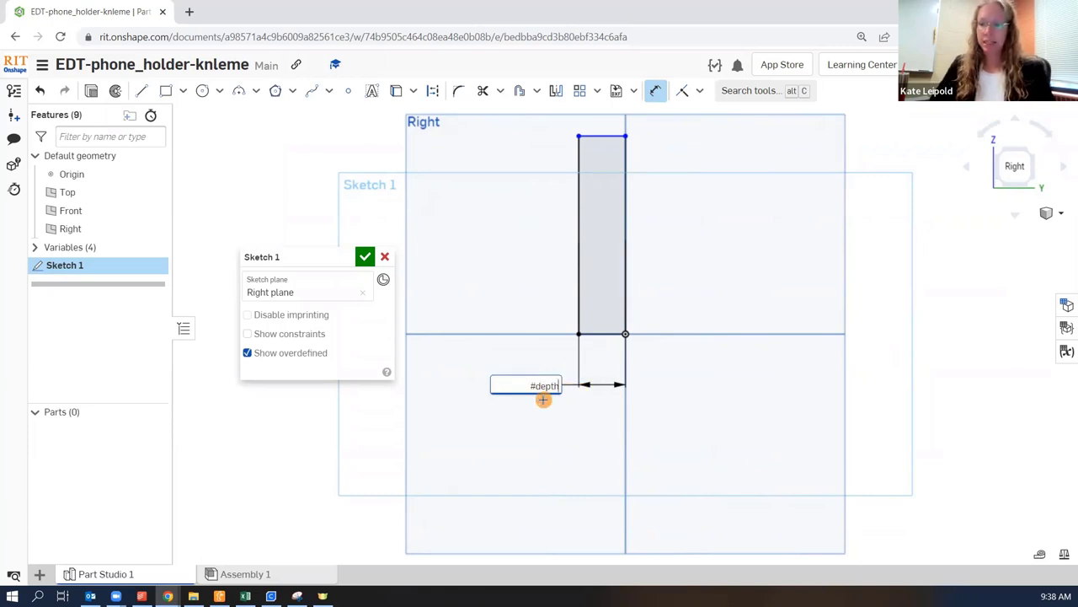
{"action": "key", "text": "Return"}
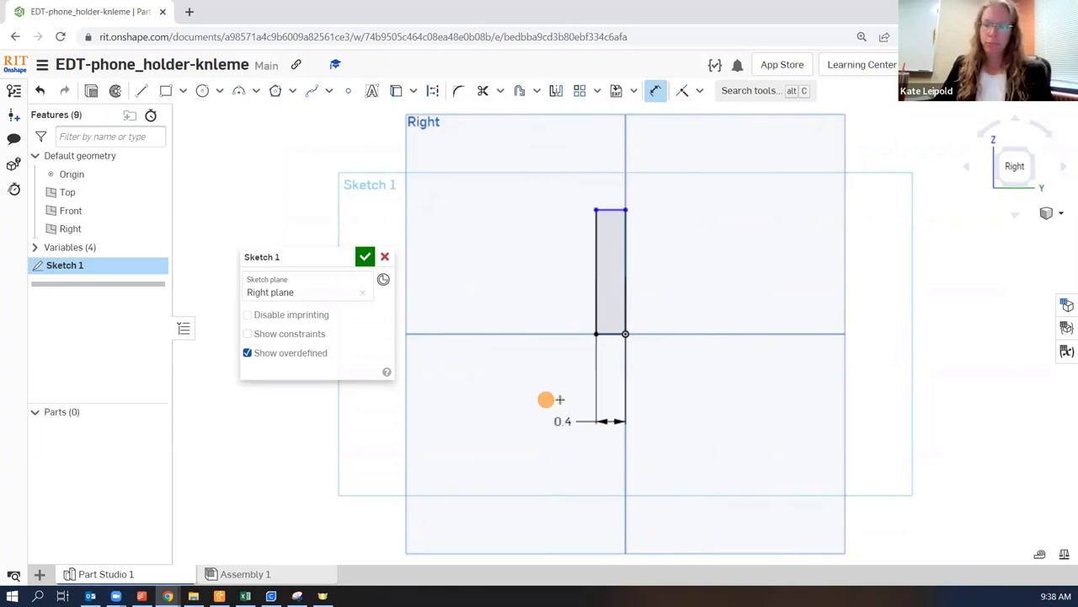
Dimension the rectangle's height as #height and reposition the 0.4 and 6 labels
{"action": "left_click", "coordinate": [615, 212]}
{"action": "left_click", "coordinate": [665, 270]}
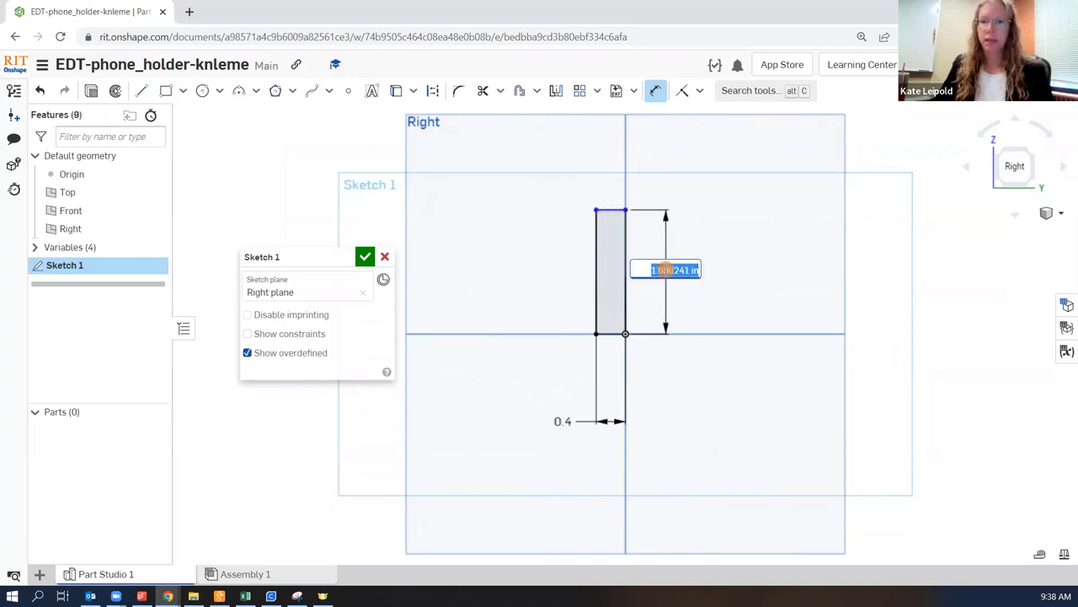
{"action": "type", "text": "he"}
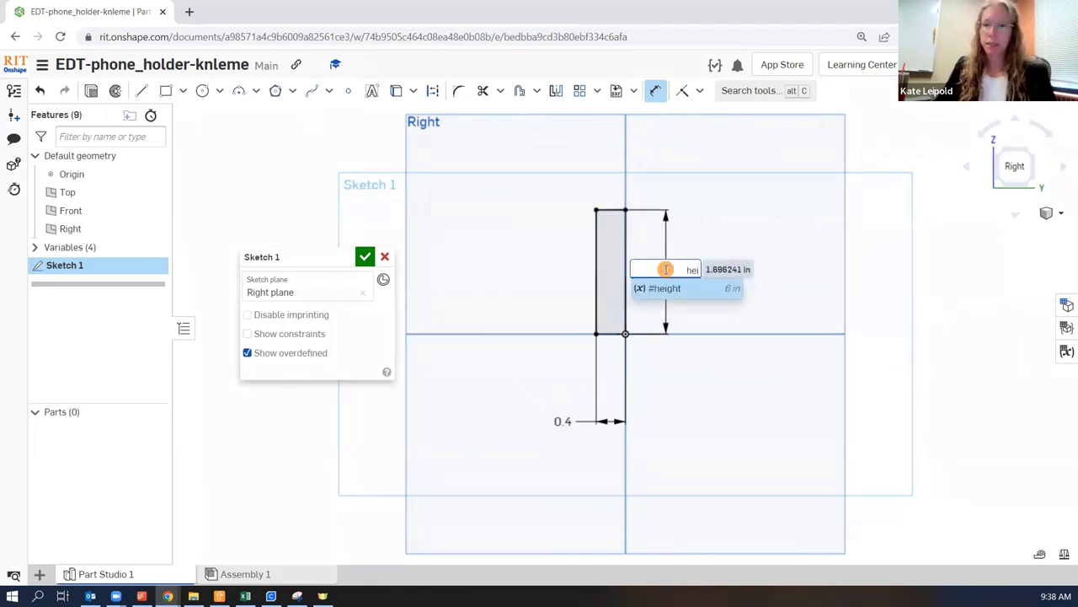
{"action": "type", "text": "i"}
{"action": "left_click", "coordinate": [668, 288]}
{"action": "key", "text": "Return"}
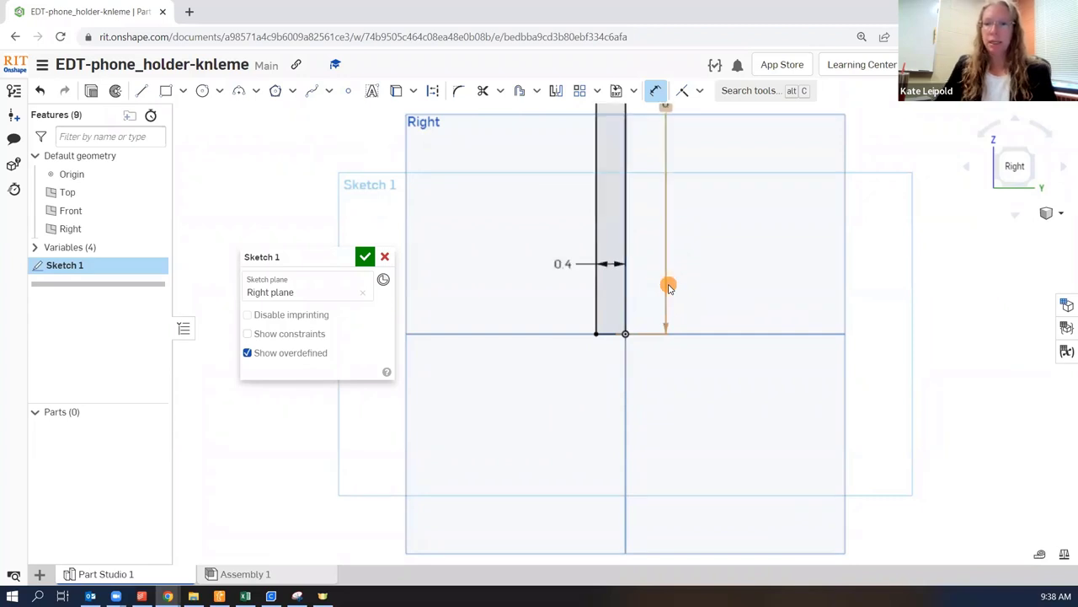
{"action": "scroll", "coordinate": [669, 286], "scroll_direction": "down", "scroll_amount": 5}
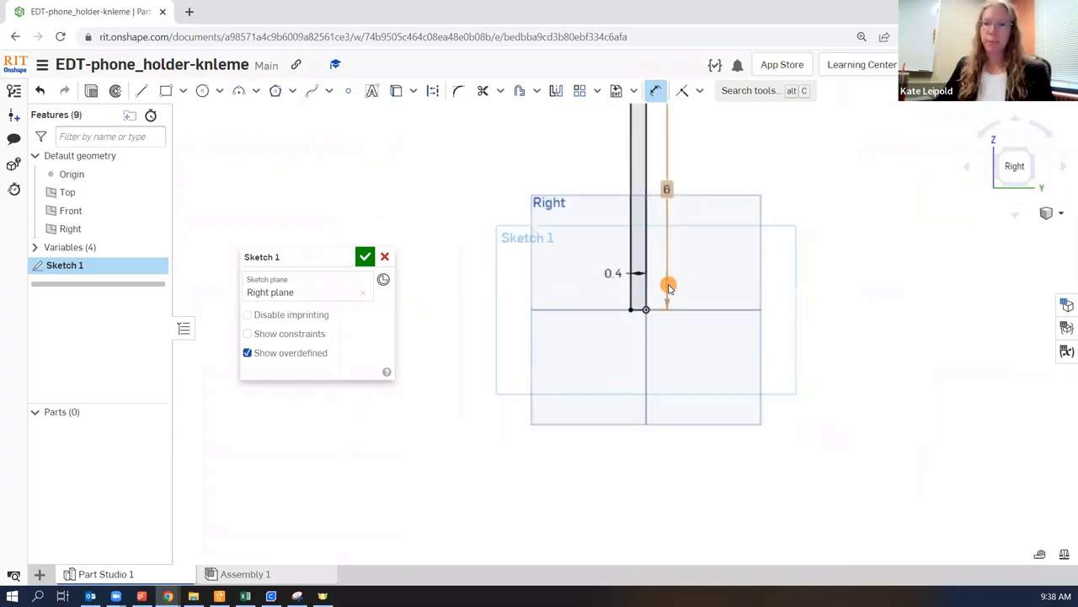
{"action": "left_click", "coordinate": [624, 276]}
{"action": "left_click", "coordinate": [612, 323]}
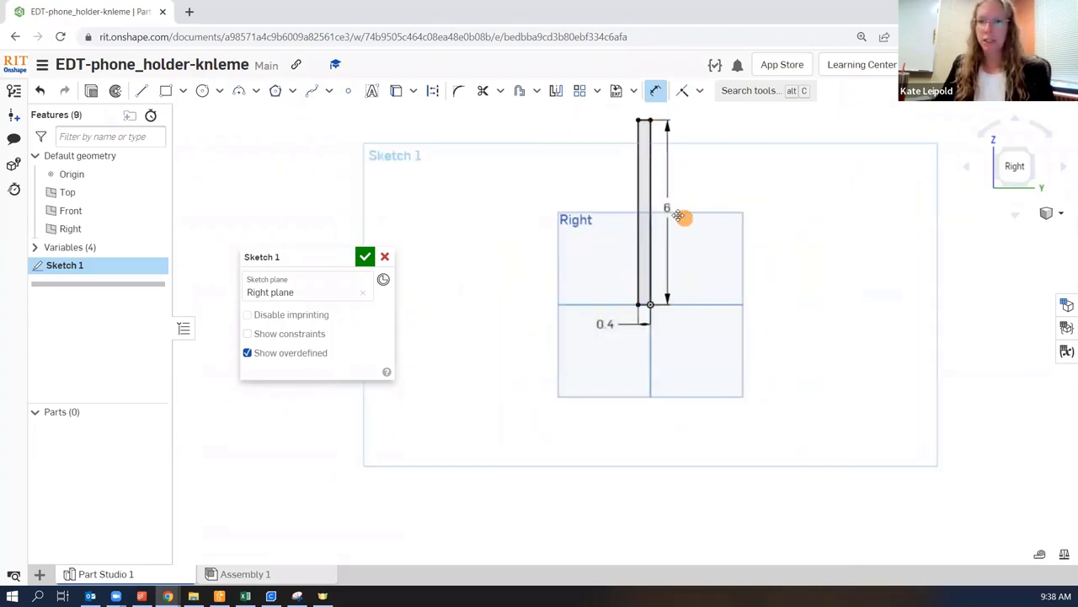
{"action": "left_click_drag", "start_coordinate": [680, 209], "coordinate": [679, 210]}
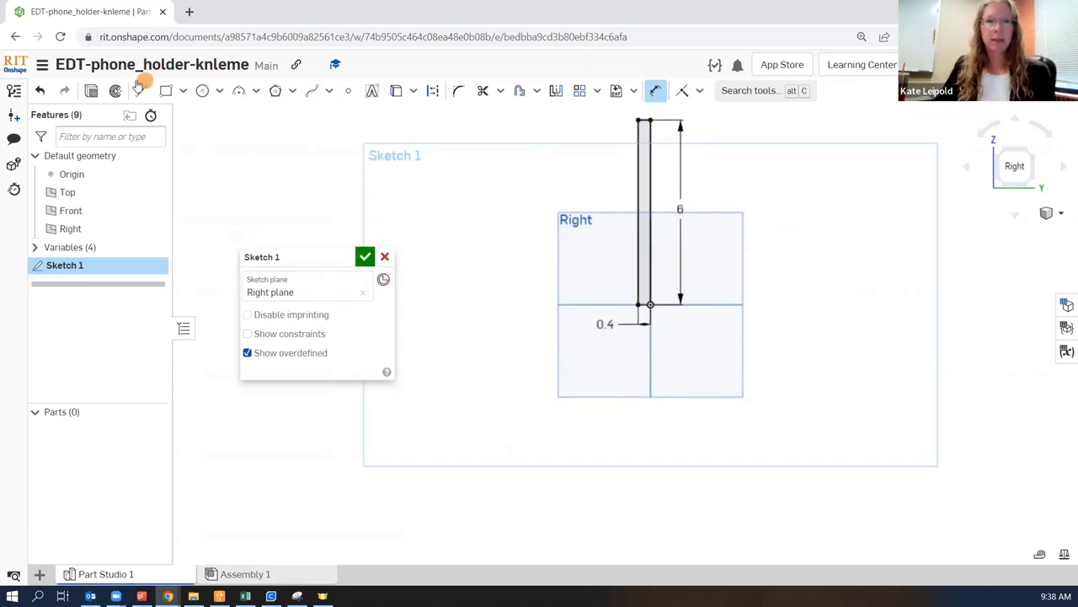
Extrude Sketch 1 symmetrically with a depth of #width into Part 1
{"action": "left_click", "coordinate": [91, 91]}
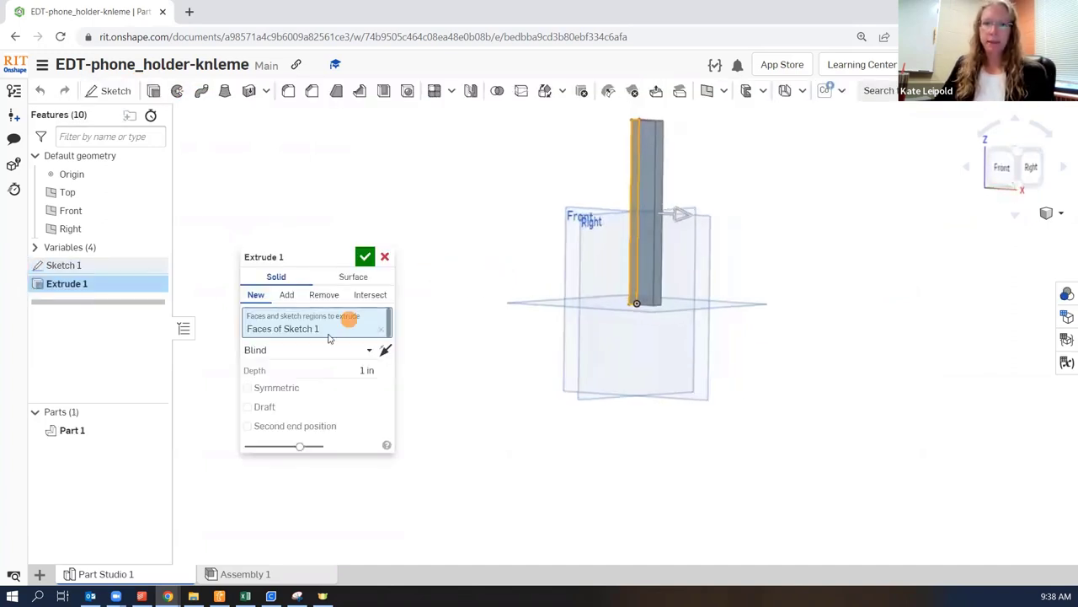
{"action": "left_click", "coordinate": [283, 389]}
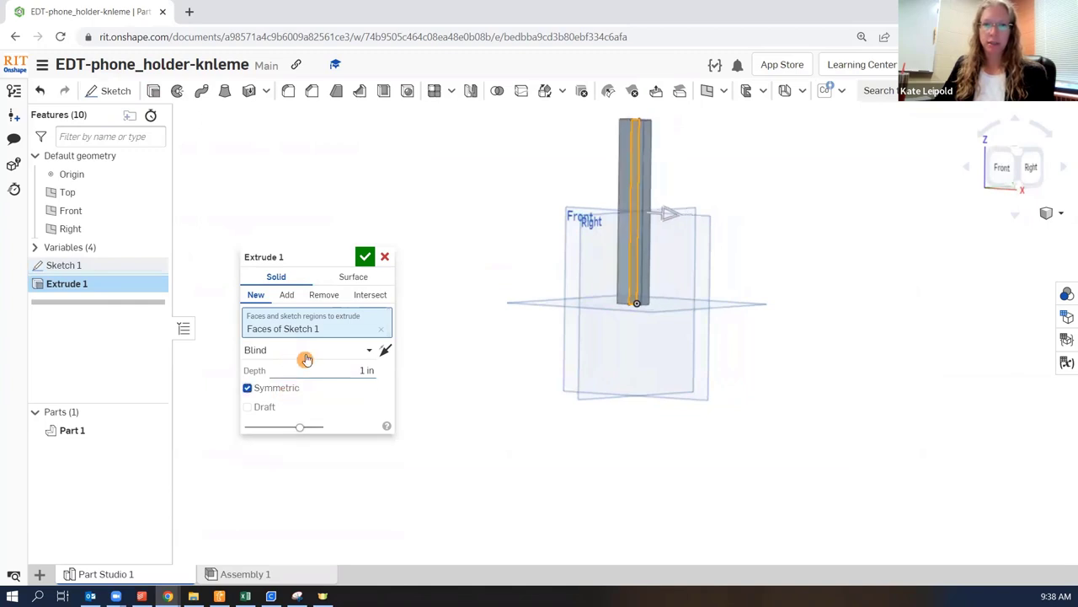
{"action": "left_click", "coordinate": [314, 373]}
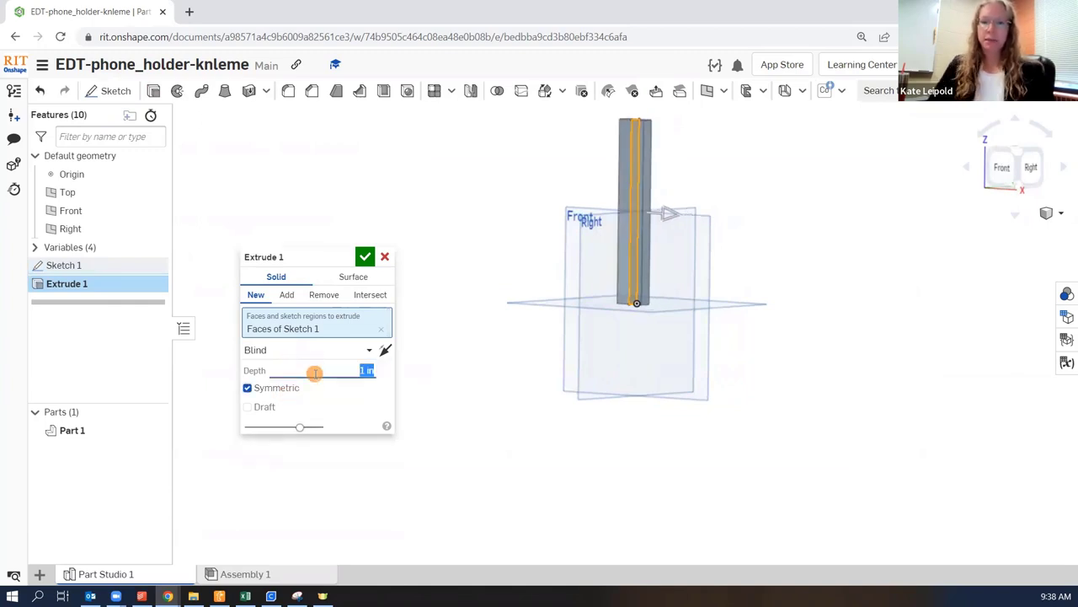
{"action": "type", "text": "wid"}
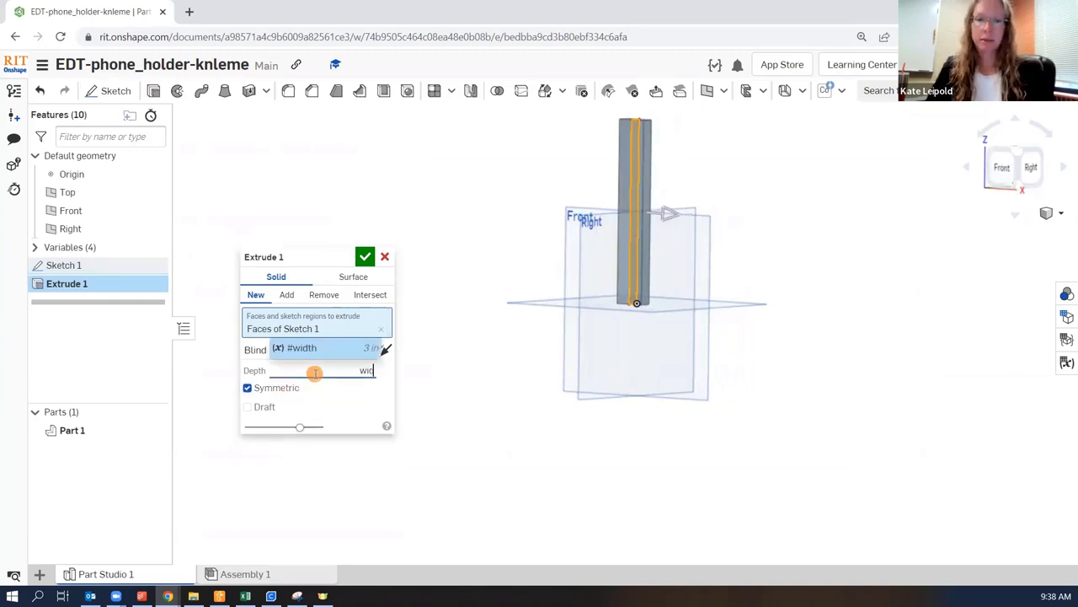
{"action": "type", "text": "t"}
{"action": "left_click", "coordinate": [305, 349]}
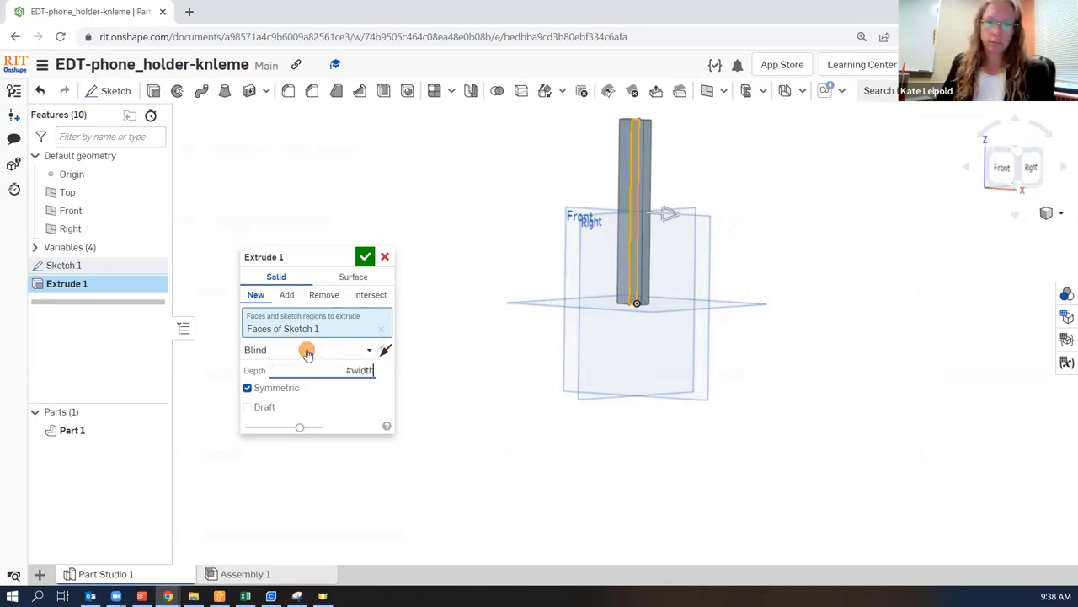
{"action": "left_click", "coordinate": [365, 256]}
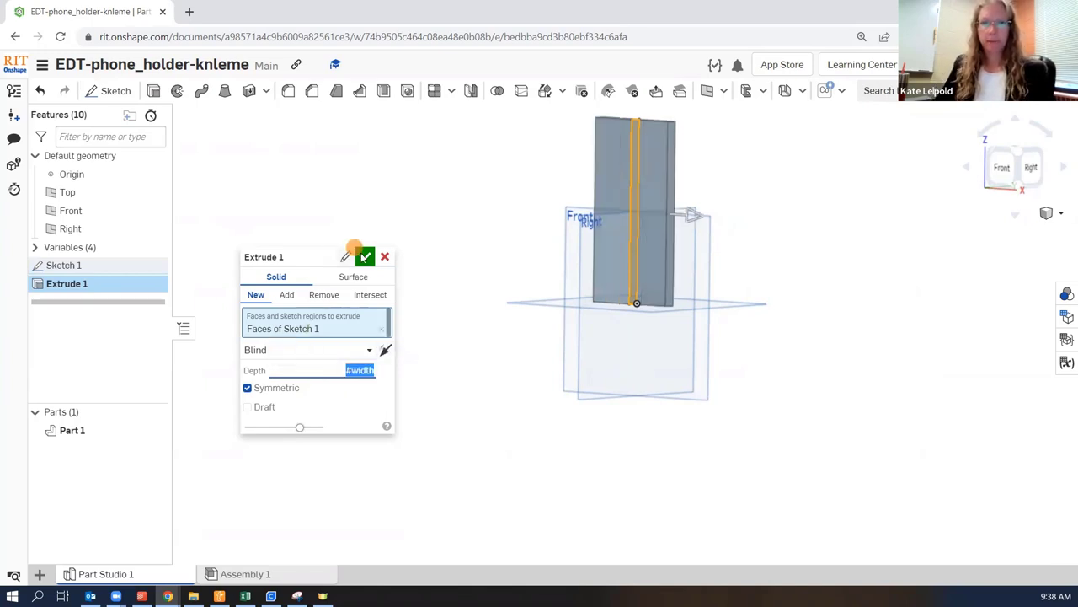
{"action": "left_click", "coordinate": [568, 342]}
{"action": "left_click", "coordinate": [843, 289]}
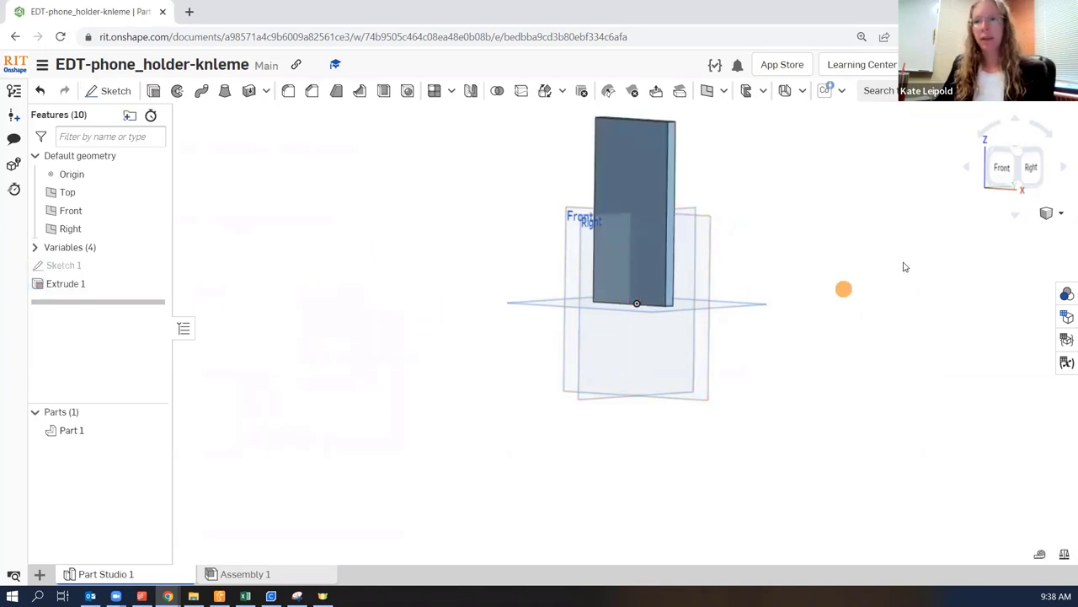
In isometric view, rename Part 1 in the Parts list to 'phone'
{"action": "left_click", "coordinate": [1017, 160]}
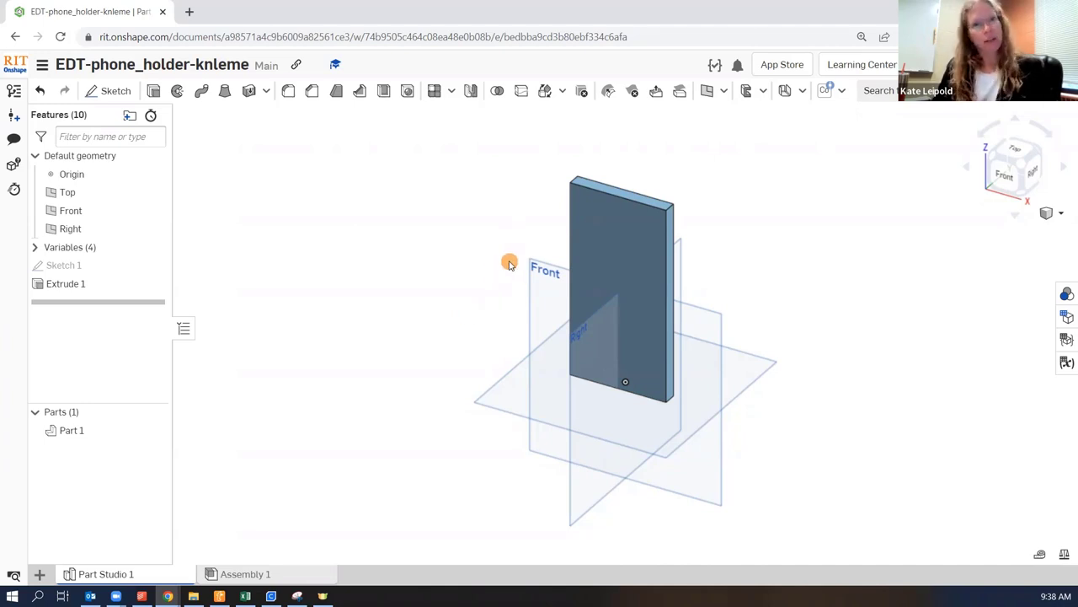
{"action": "left_click", "coordinate": [101, 434]}
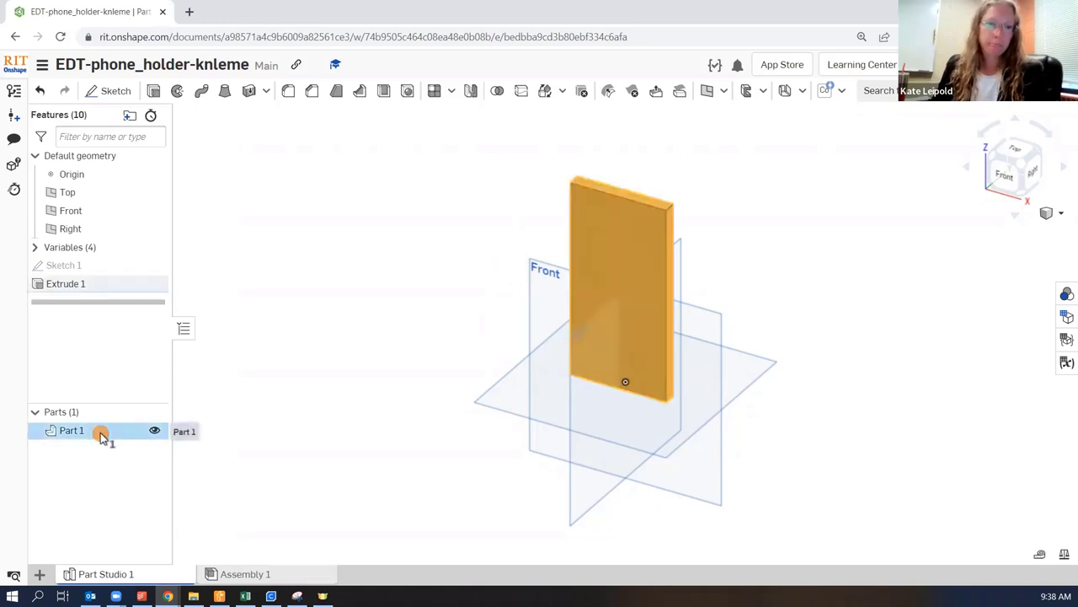
{"action": "right_click", "coordinate": [101, 436]}
{"action": "left_click", "coordinate": [158, 217]}
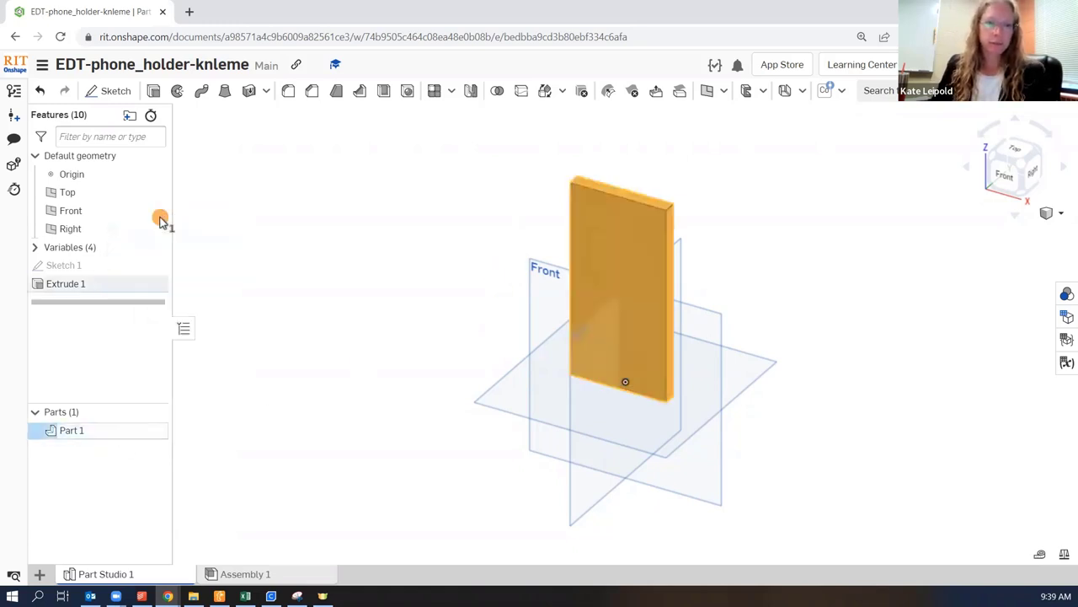
{"action": "type", "text": "phone"}
{"action": "key", "text": "Return"}
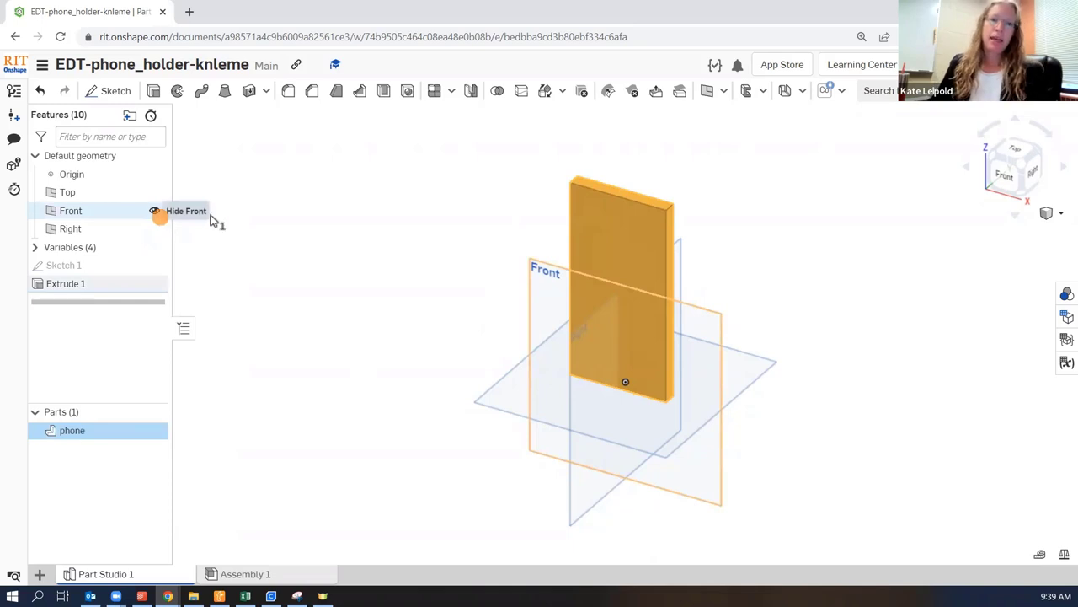
{"action": "left_click", "coordinate": [279, 361]}
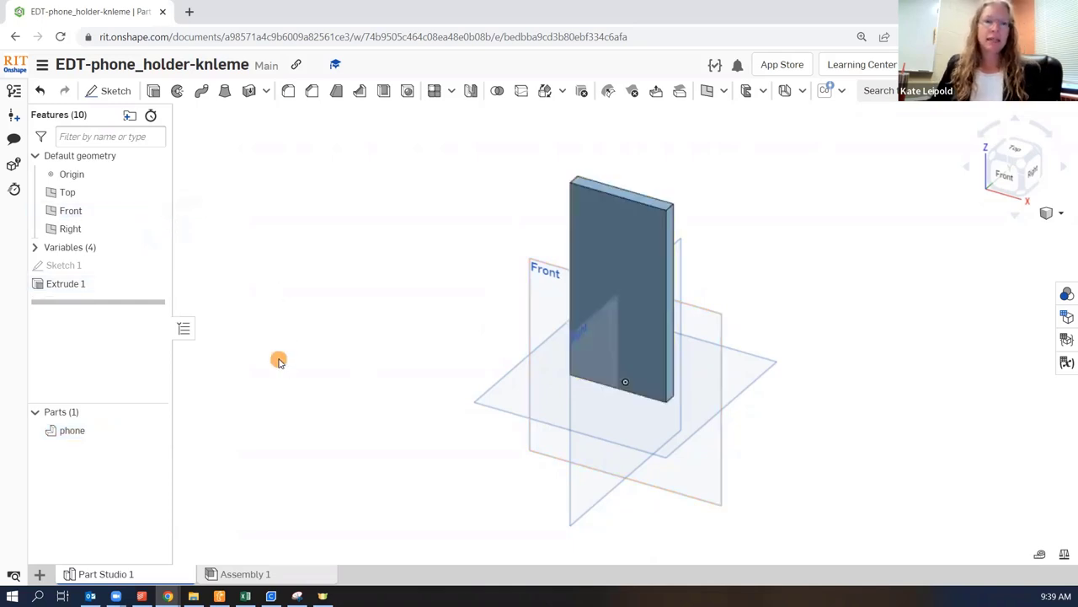
{"action": "left_click", "coordinate": [87, 435]}
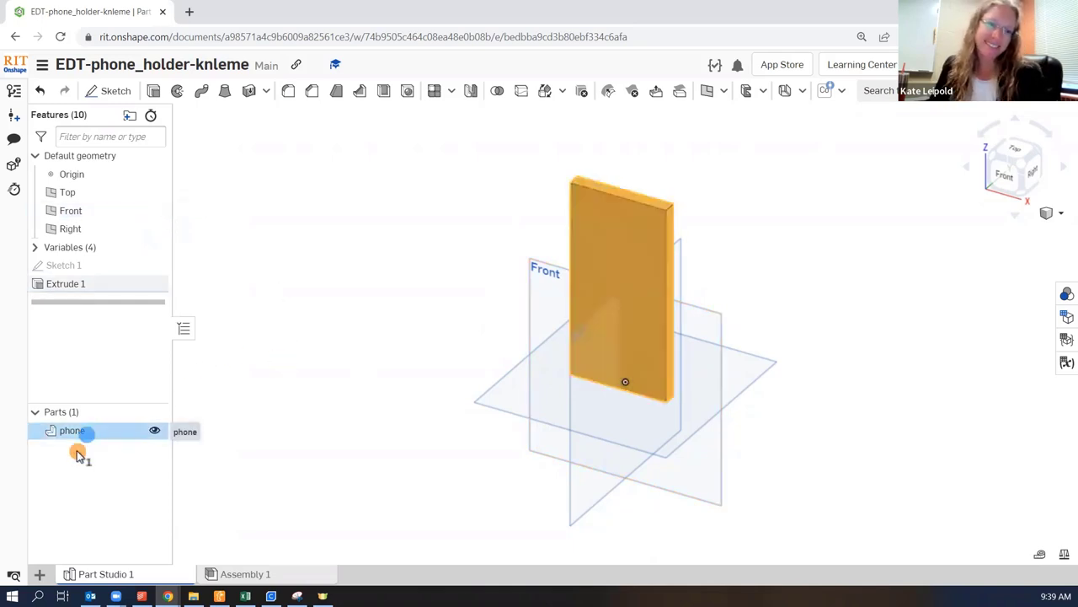
Set the phone part's appearance to dark grey with alpha lowered to about 0.27
{"action": "right_click", "coordinate": [88, 434]}
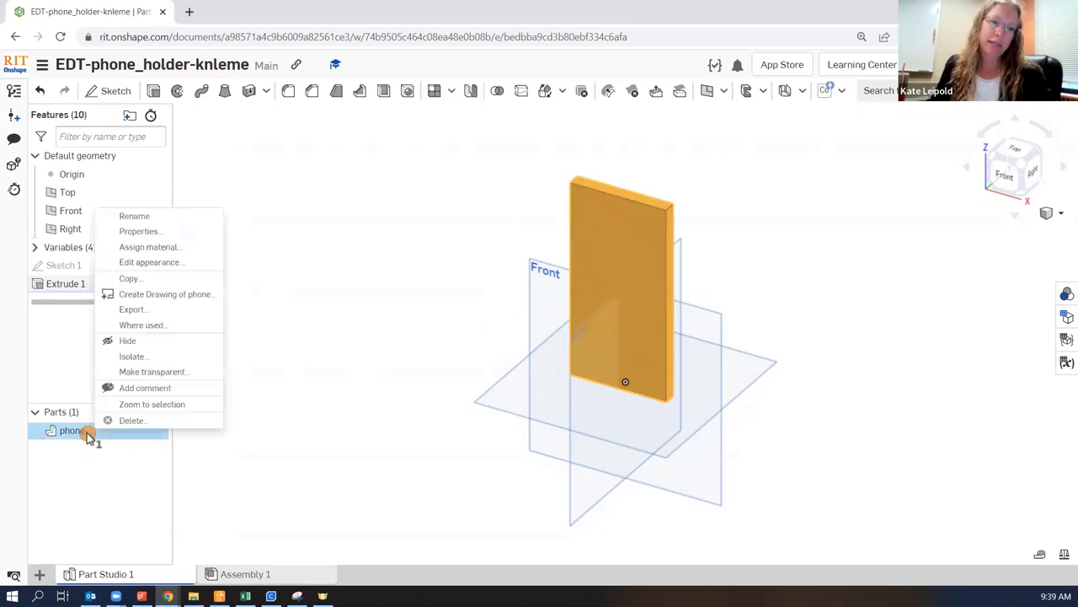
{"action": "left_click", "coordinate": [156, 262]}
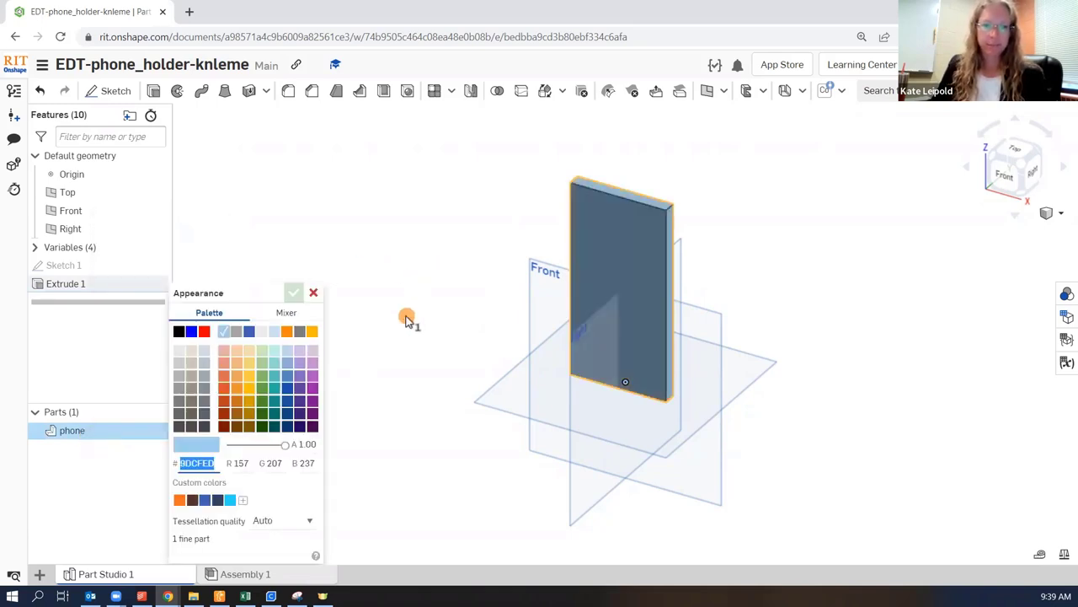
{"action": "left_click", "coordinate": [203, 416]}
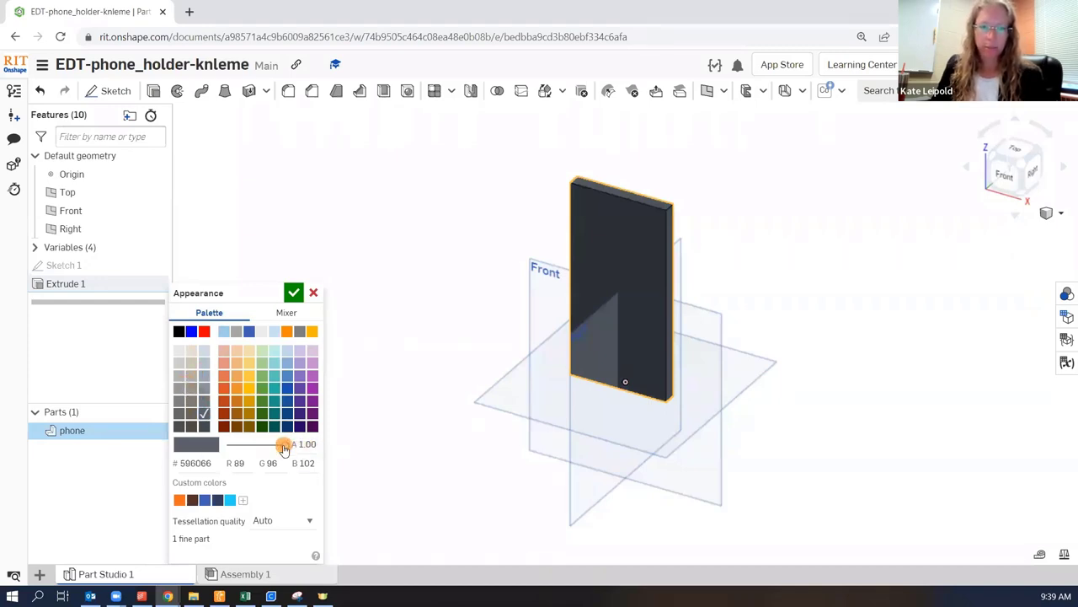
{"action": "left_click_drag", "start_coordinate": [285, 445], "coordinate": [242, 445]}
{"action": "left_click", "coordinate": [295, 292]}
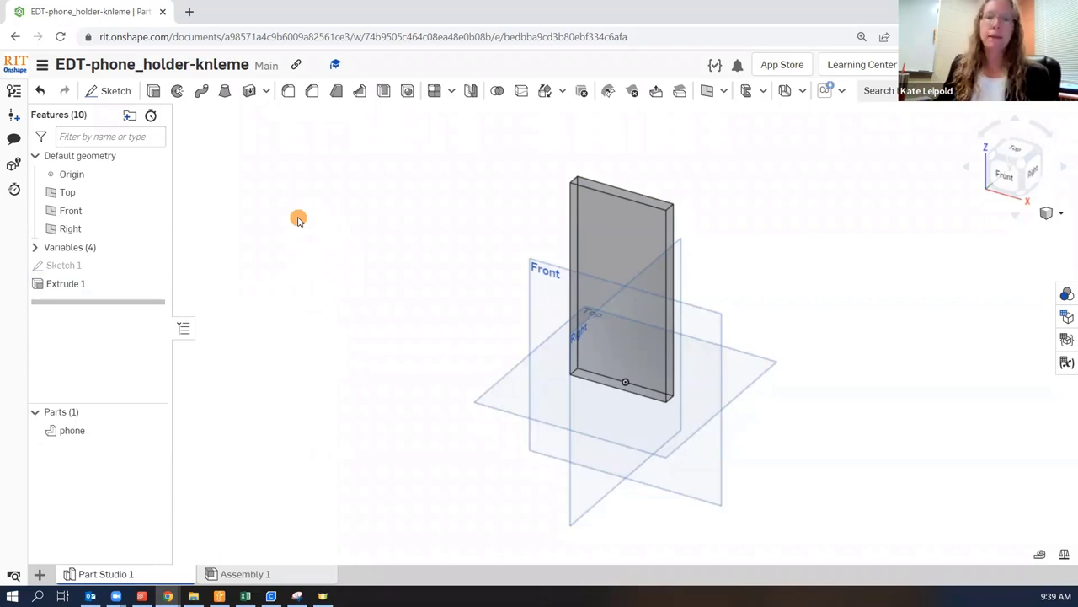
Start Transform 1 on the phone part as Translate by XYZ and drag it along X
{"action": "left_click", "coordinate": [547, 94]}
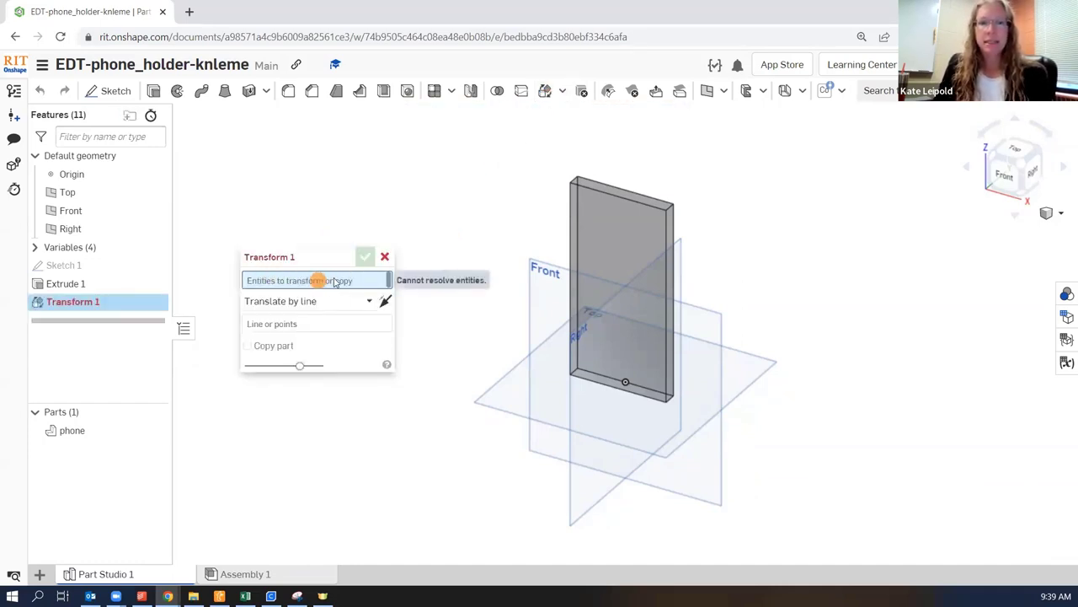
{"action": "left_click", "coordinate": [603, 213]}
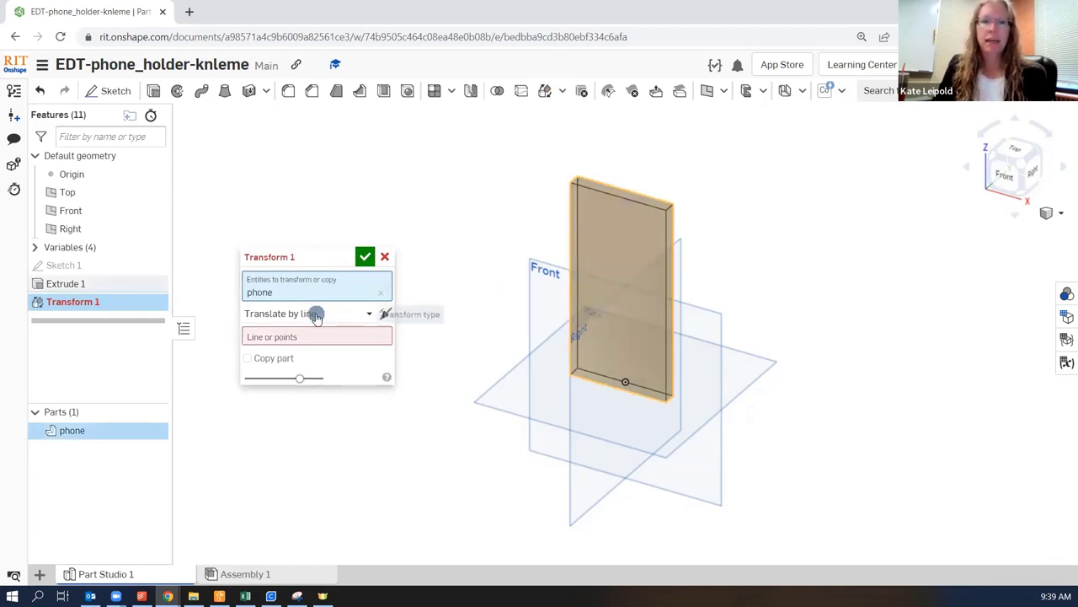
{"action": "left_click", "coordinate": [342, 312]}
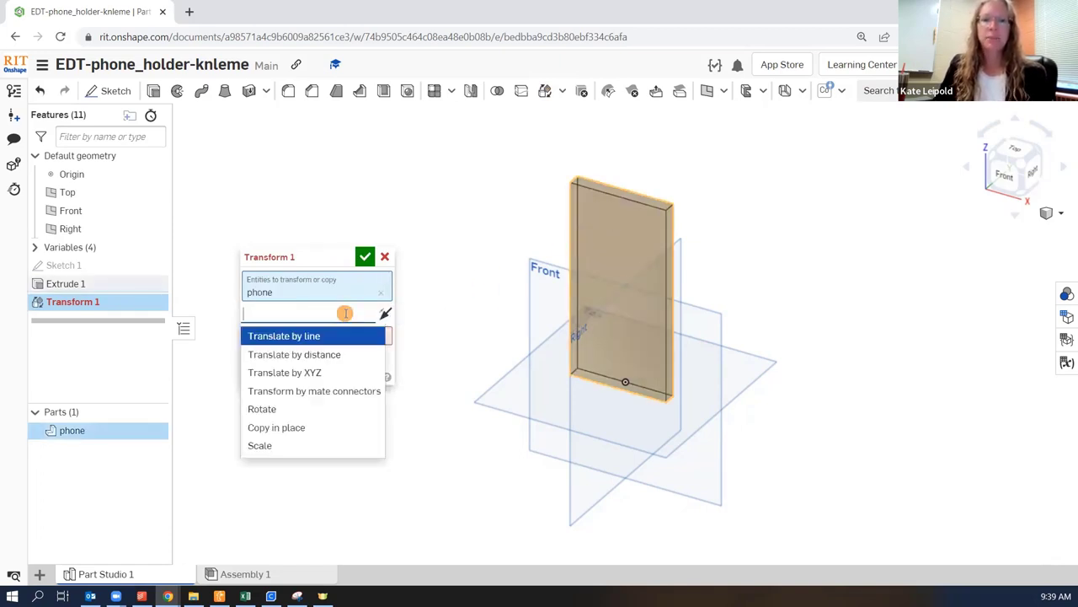
{"action": "left_click", "coordinate": [302, 374]}
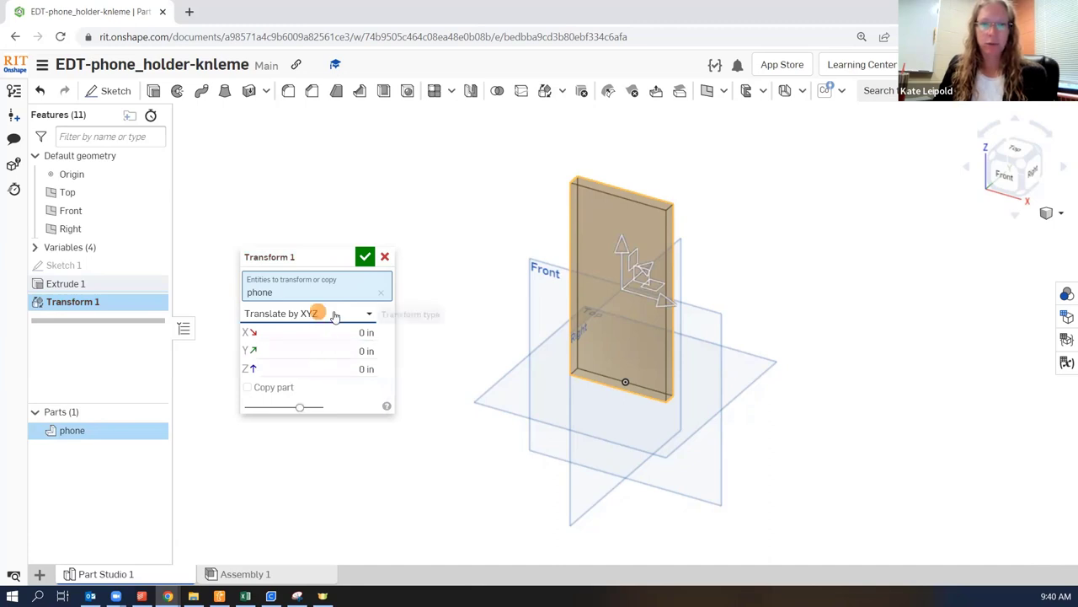
{"action": "left_click_drag", "start_coordinate": [674, 306], "coordinate": [824, 354]}
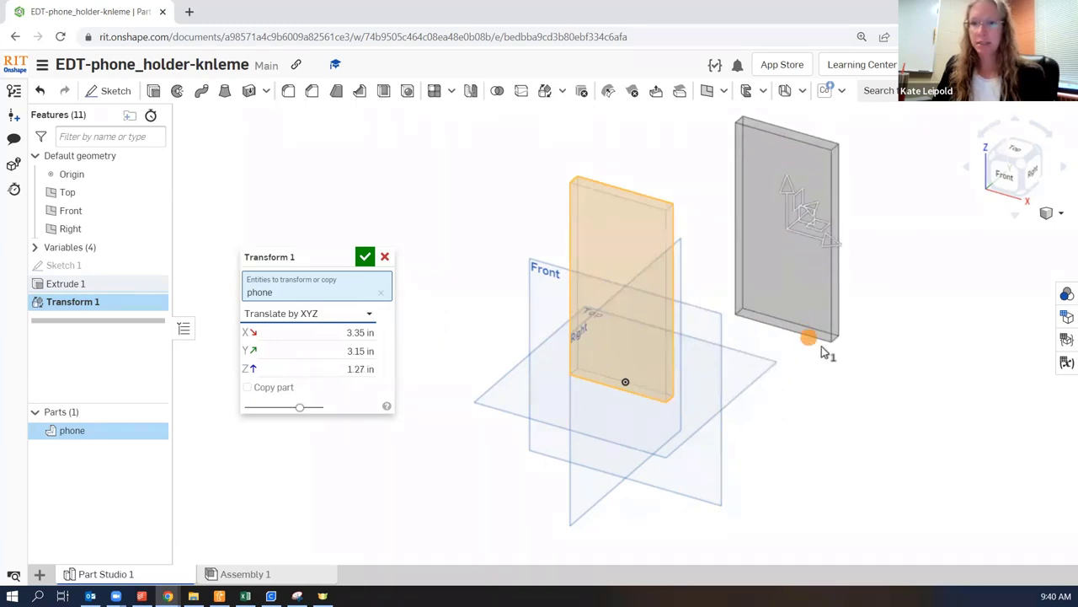
{"action": "left_click", "coordinate": [314, 312]}
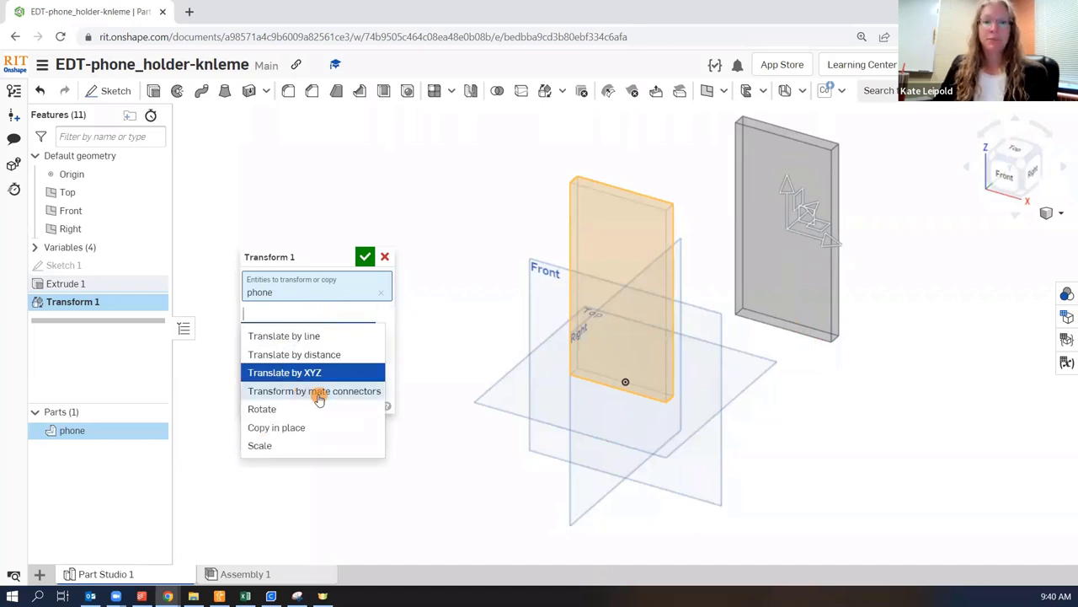
Rotate the phone part 15 deg about its bottom edge and accept Transform 1
{"action": "left_click", "coordinate": [261, 409]}
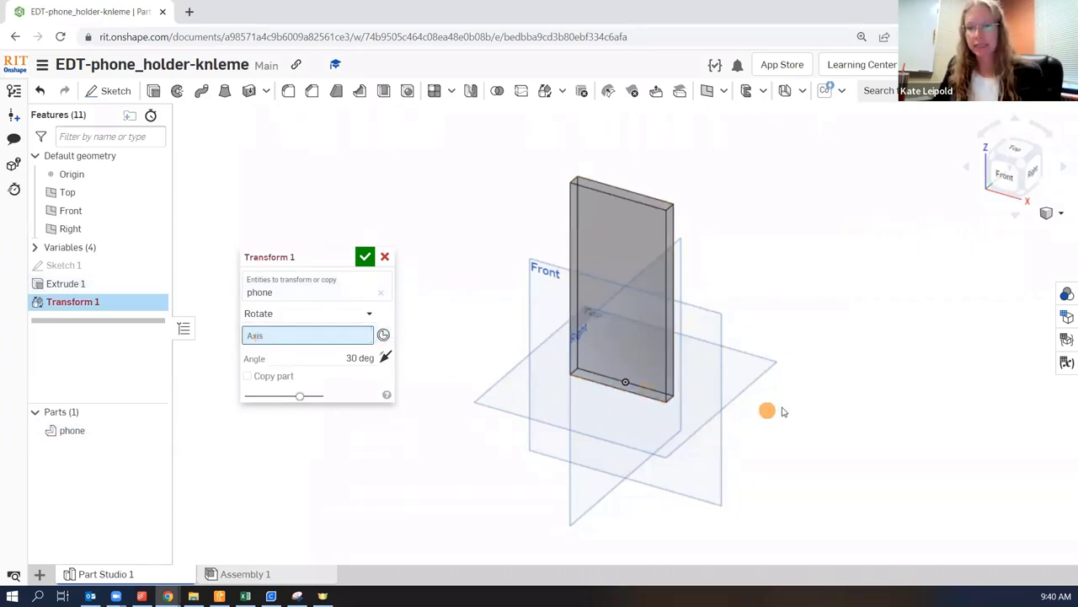
{"action": "right_click_drag", "start_coordinate": [780, 402], "coordinate": [684, 389]}
{"action": "left_click", "coordinate": [686, 394]}
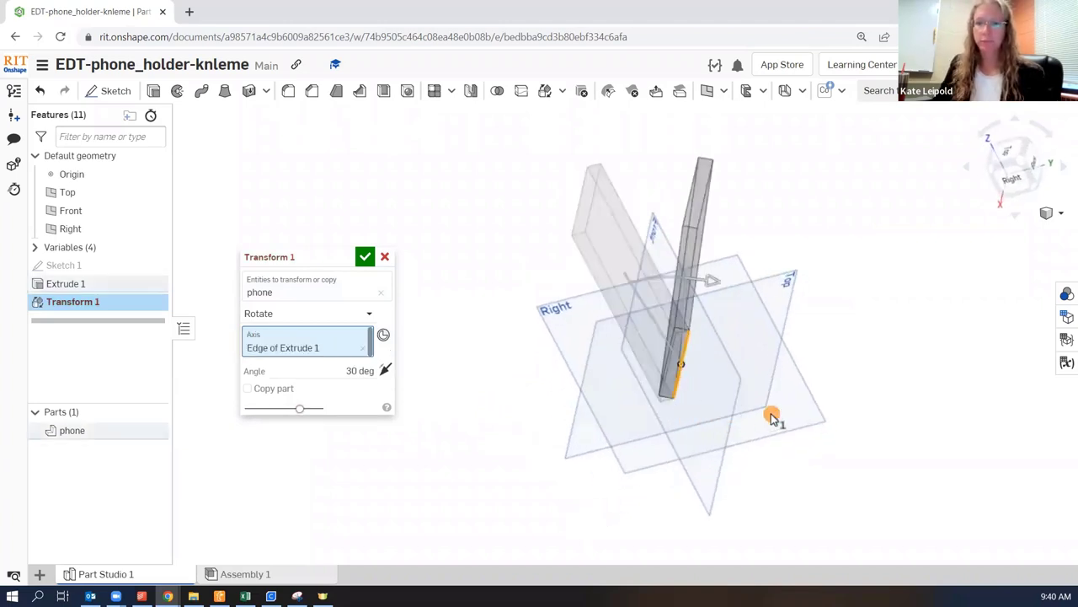
{"action": "right_click_drag", "start_coordinate": [770, 413], "coordinate": [763, 329]}
{"action": "left_click_drag", "start_coordinate": [712, 287], "coordinate": [677, 280]}
{"action": "type", "text": "15"}
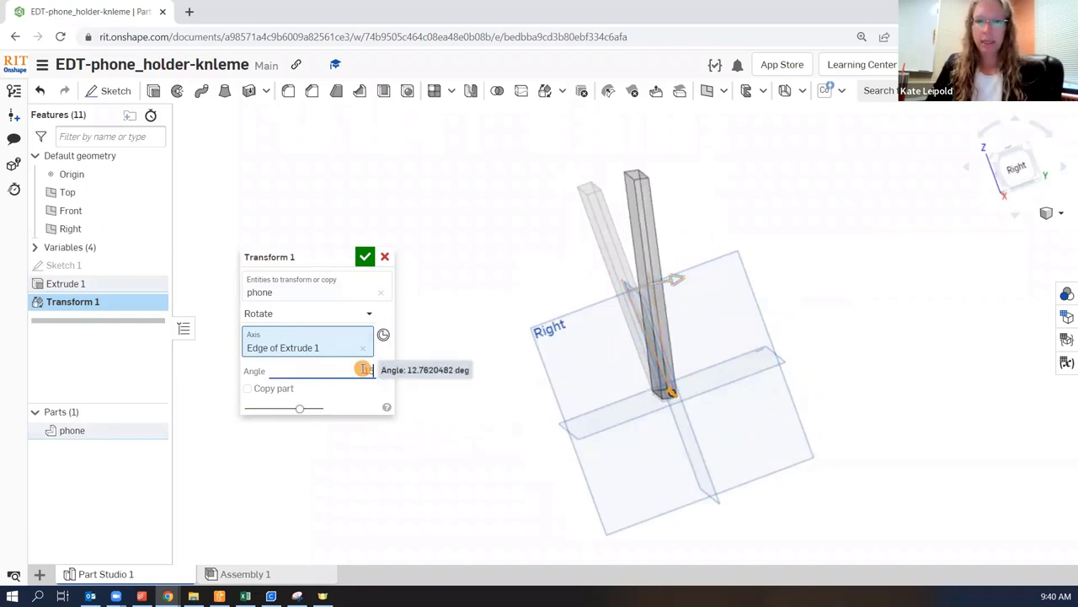
{"action": "key", "text": "Return"}
{"action": "right_click_drag", "start_coordinate": [815, 261], "coordinate": [911, 268]}
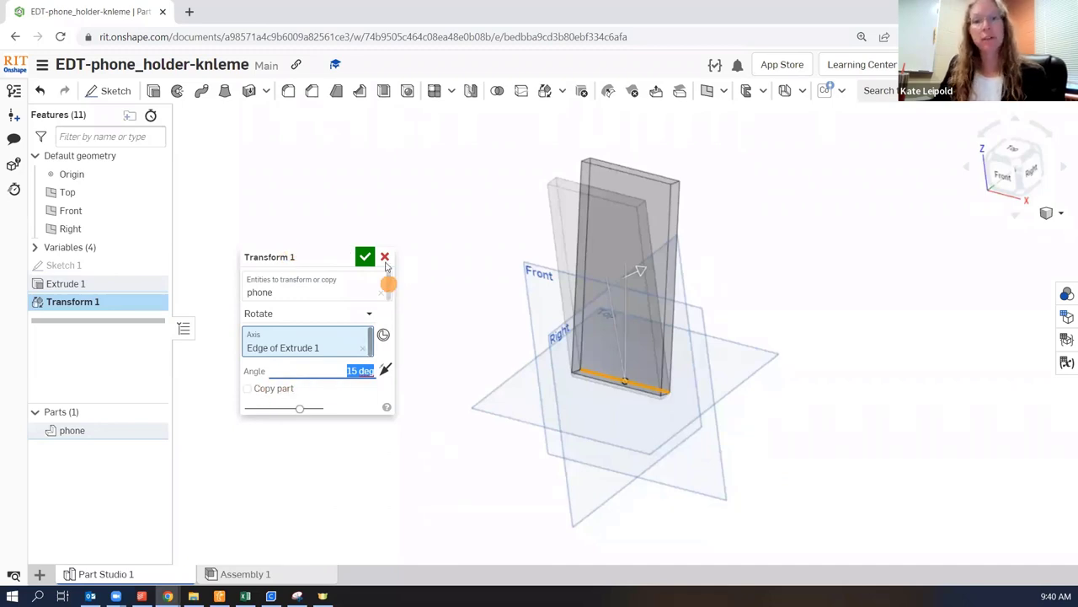
{"action": "left_click", "coordinate": [383, 256]}
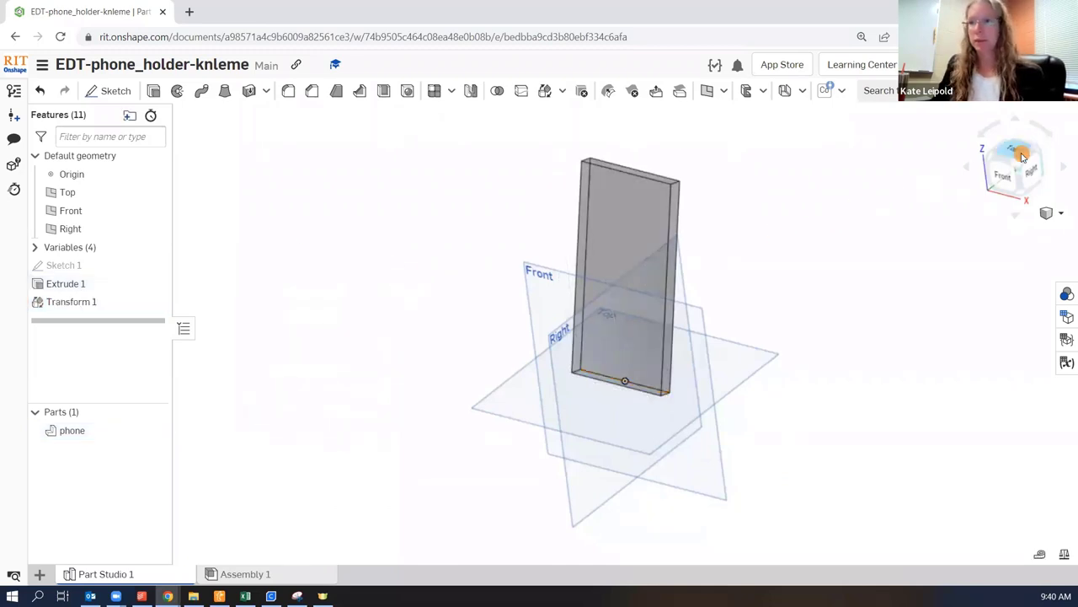
{"action": "left_click_drag", "start_coordinate": [1022, 160], "coordinate": [966, 253]}
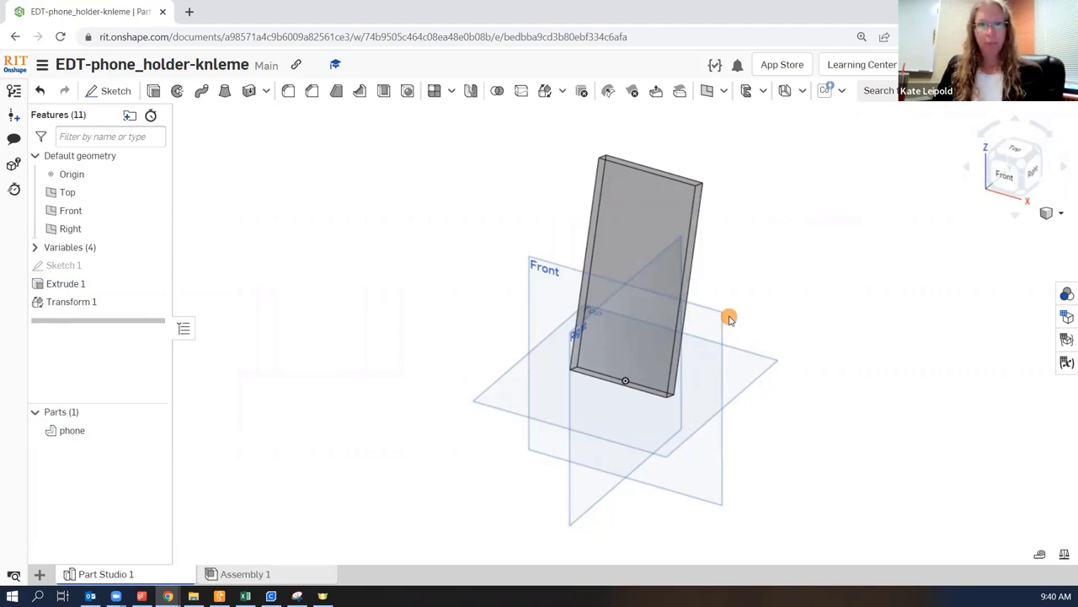
Open Sketch 2 on the Right plane viewed straight on, projecting the phone's edge as construction
{"action": "left_click", "coordinate": [115, 90]}
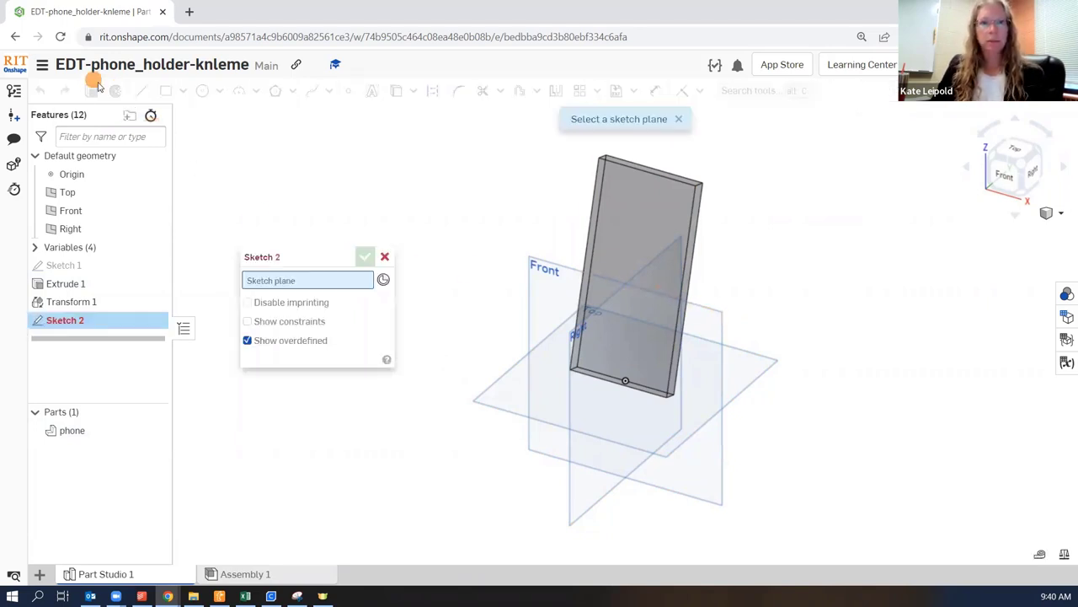
{"action": "left_click", "coordinate": [570, 416]}
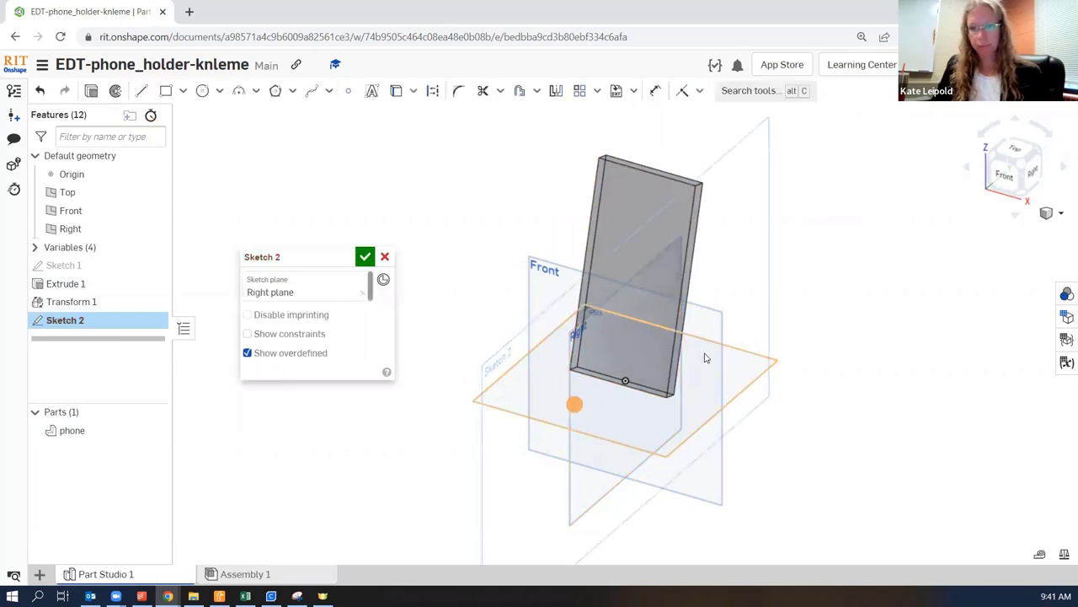
{"action": "left_click", "coordinate": [1039, 175]}
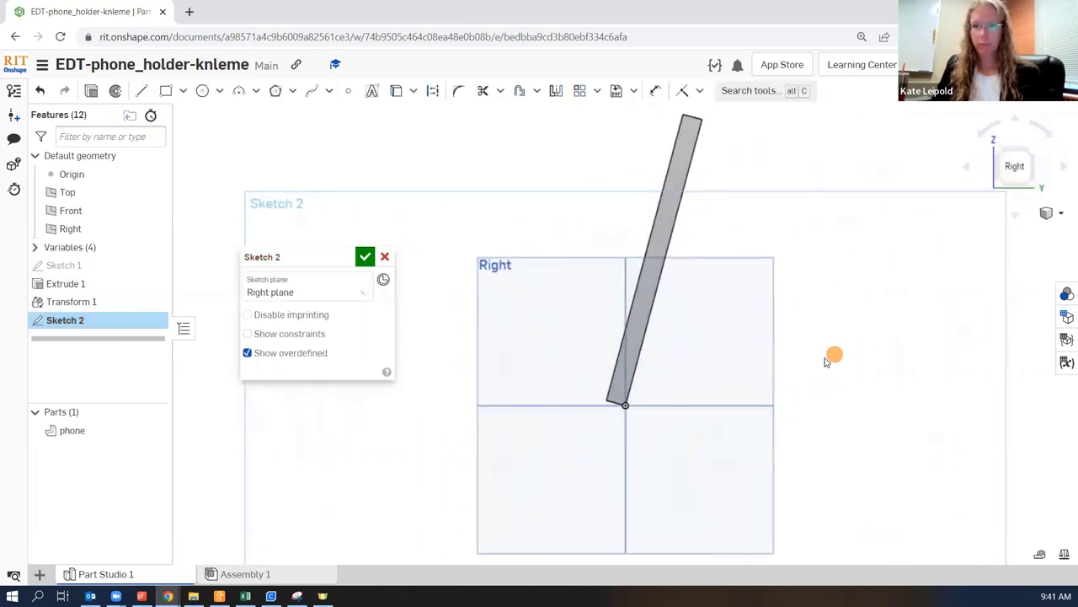
{"action": "scroll", "coordinate": [793, 375], "scroll_direction": "up", "scroll_amount": 2}
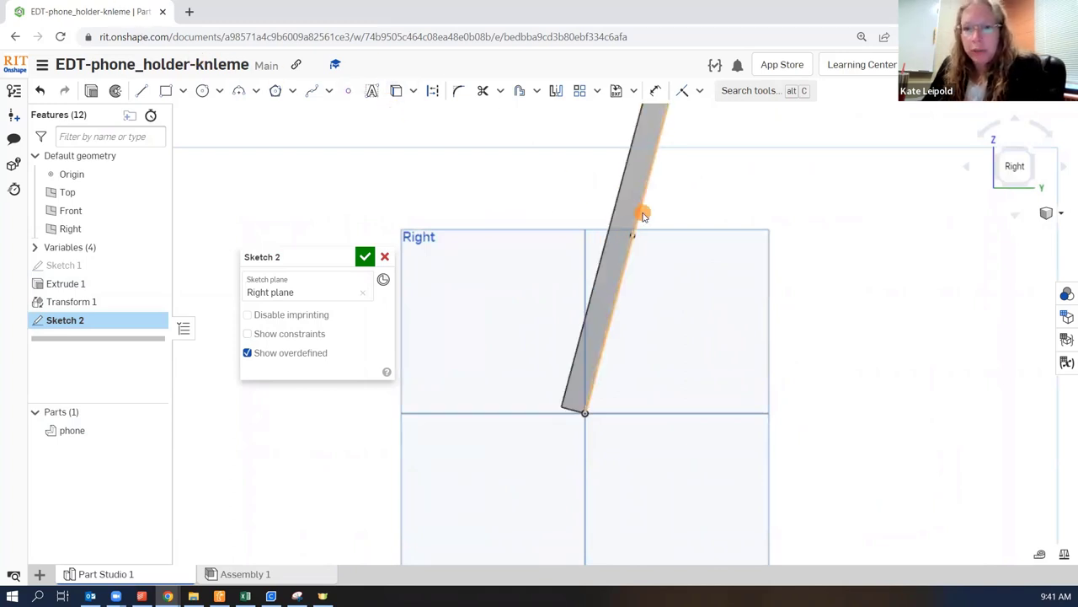
{"action": "left_click", "coordinate": [431, 91]}
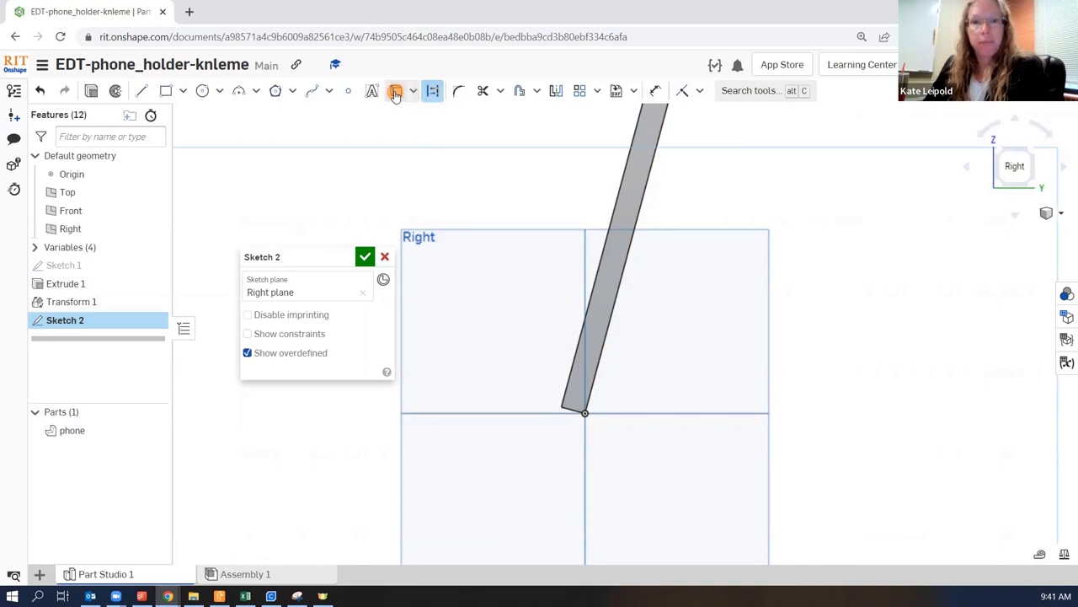
{"action": "left_click", "coordinate": [395, 94]}
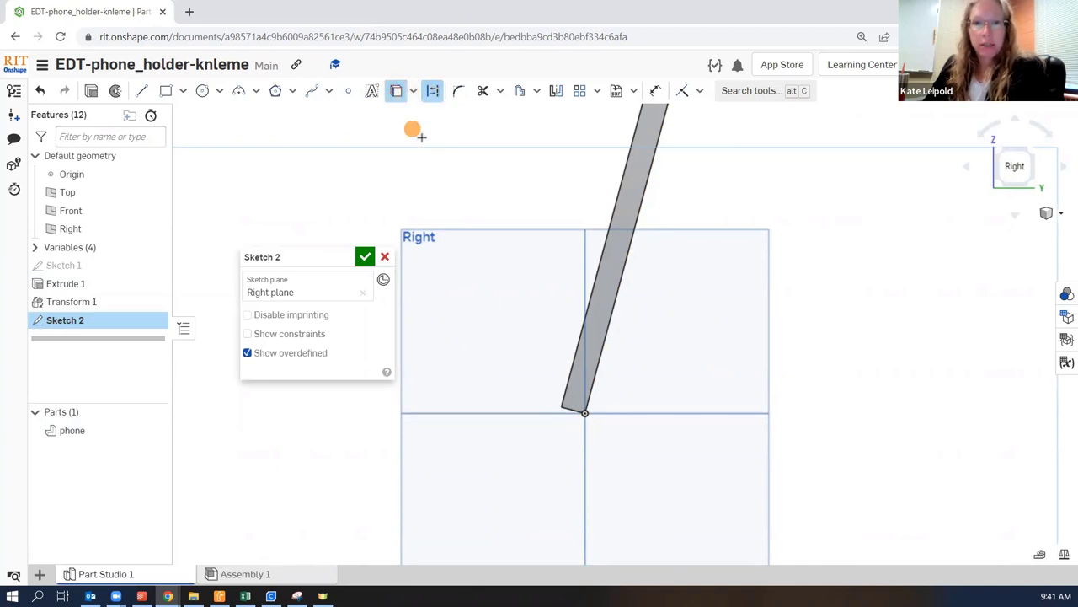
{"action": "left_click", "coordinate": [647, 187]}
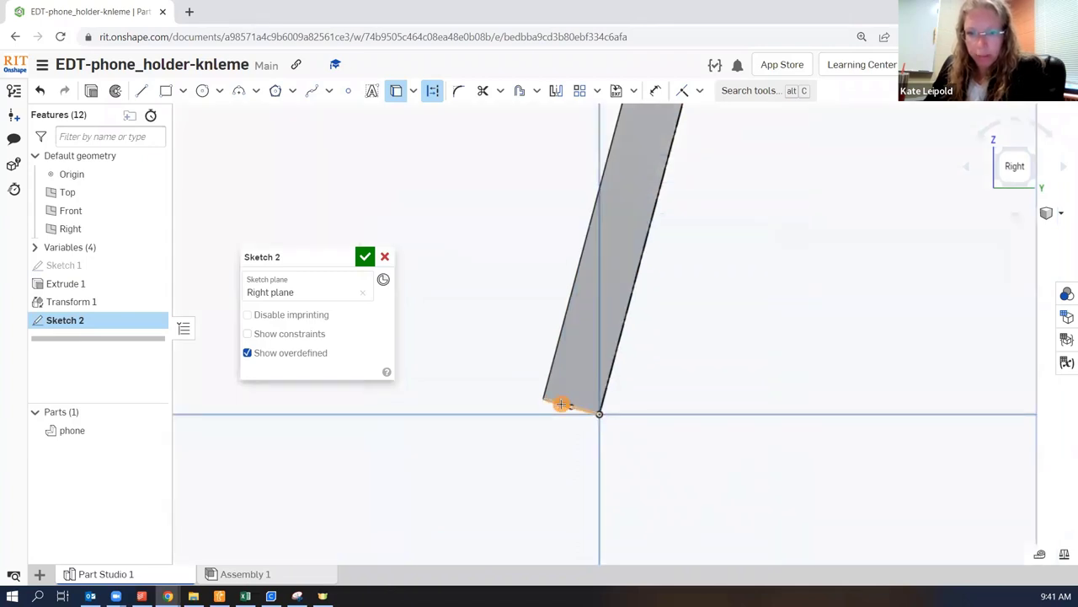
{"action": "scroll", "coordinate": [539, 463], "scroll_direction": "up", "scroll_amount": 1}
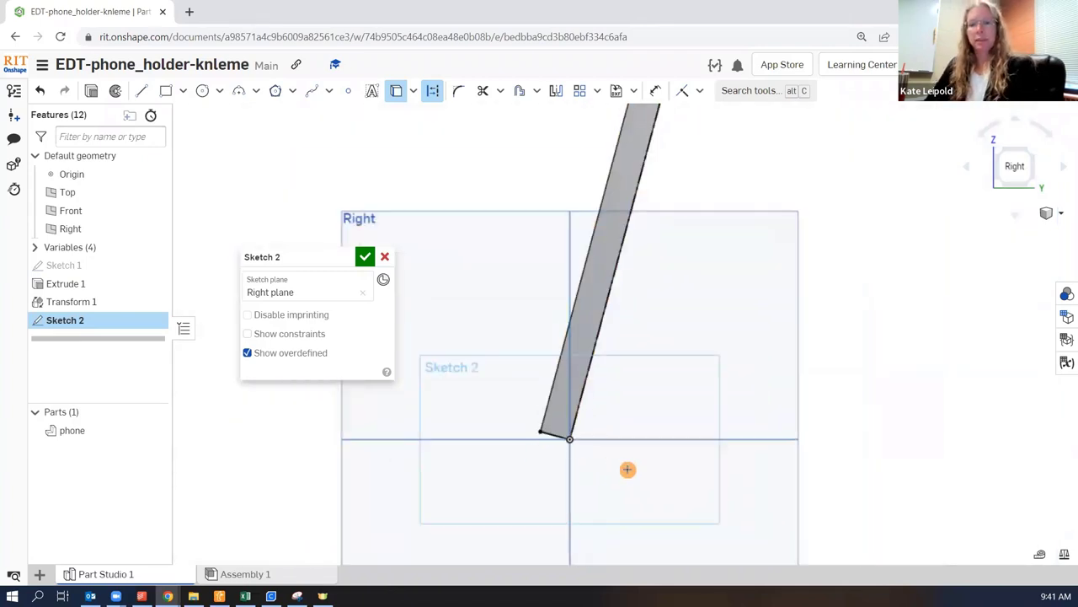
{"action": "scroll", "coordinate": [624, 468], "scroll_direction": "down", "scroll_amount": 1}
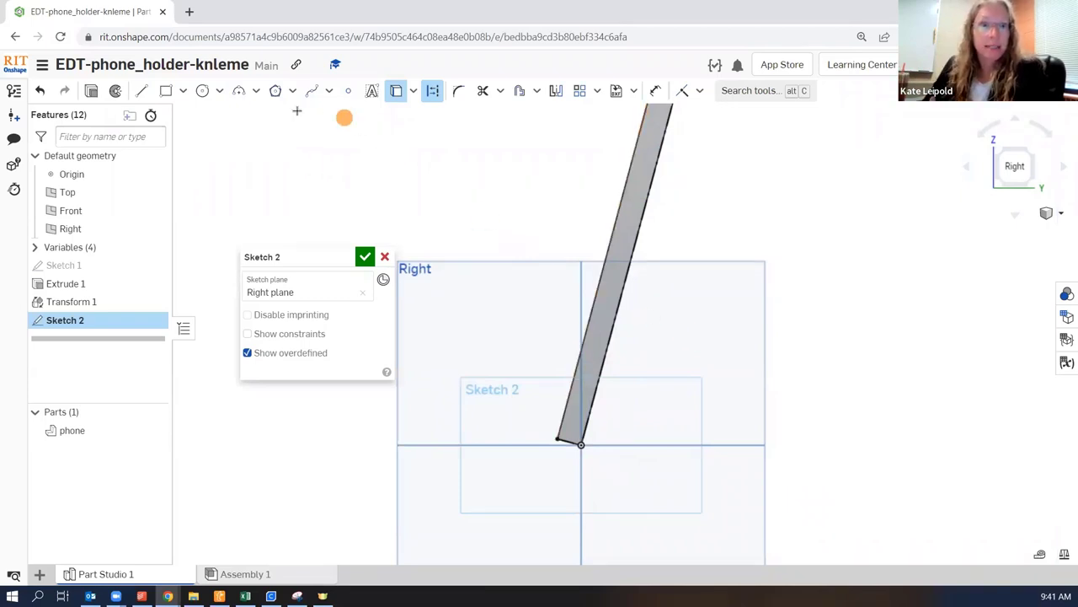
Draw an aligned rectangle about 0.371 by 5.56 along the tilted phone's back edge
{"action": "left_click", "coordinate": [183, 92]}
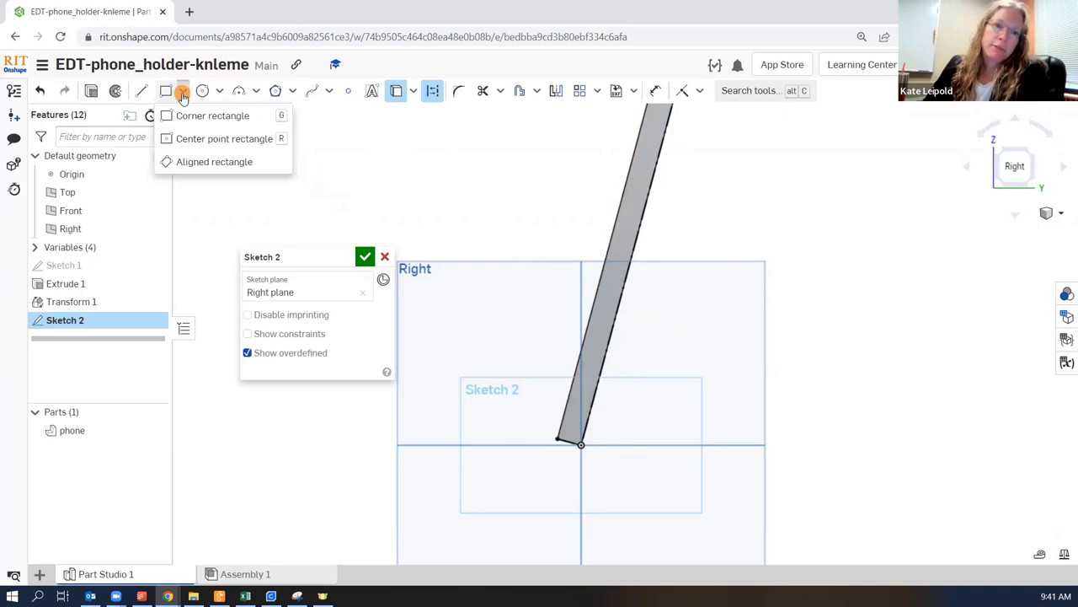
{"action": "left_click", "coordinate": [215, 163]}
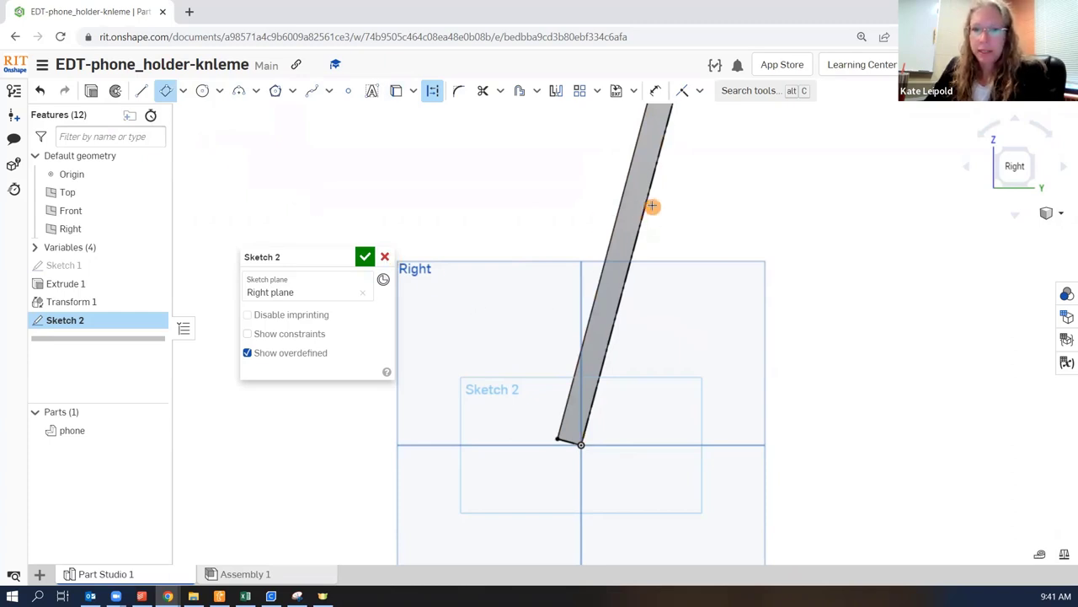
{"action": "scroll", "coordinate": [660, 163], "scroll_direction": "up", "scroll_amount": 2}
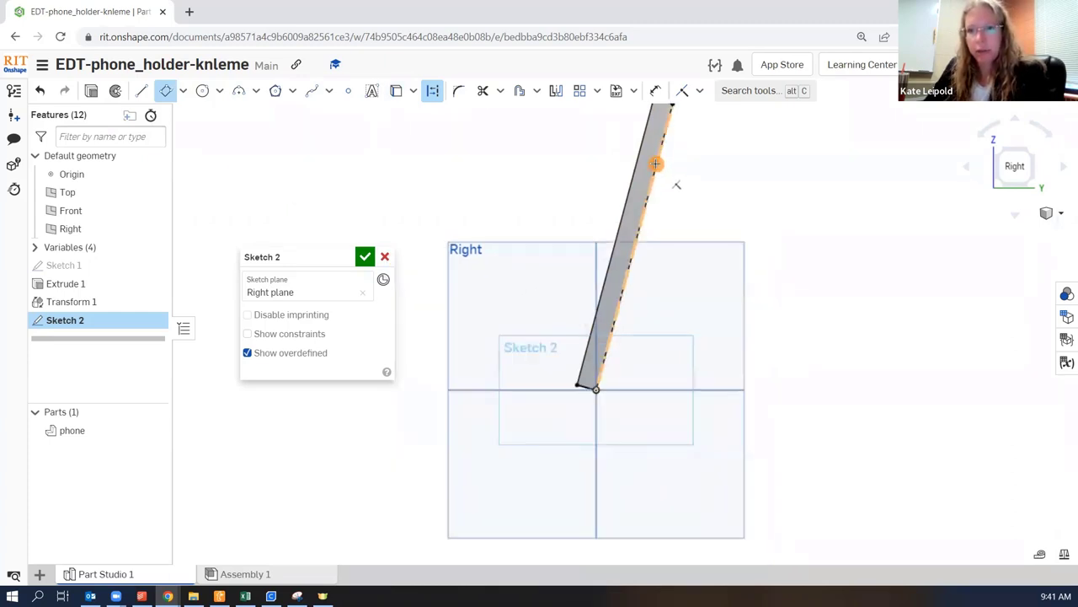
{"action": "left_click", "coordinate": [656, 163]}
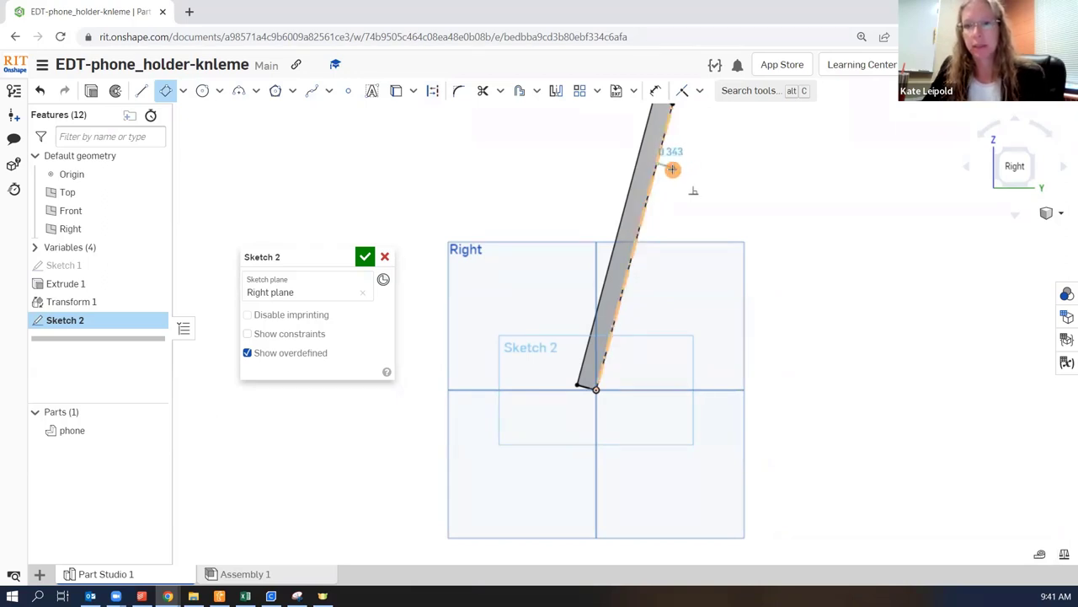
{"action": "left_click", "coordinate": [674, 169]}
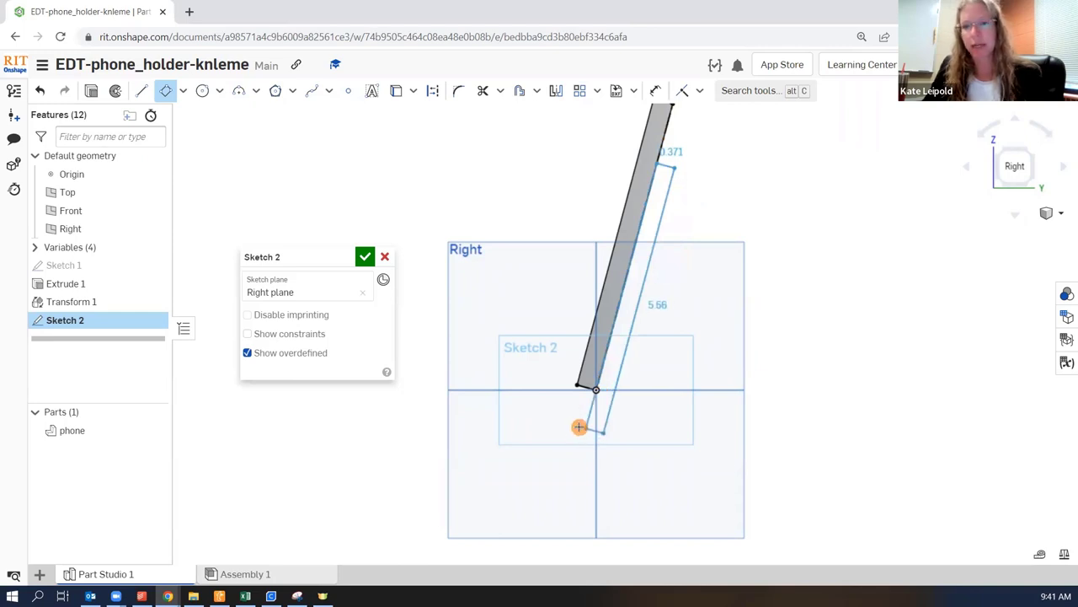
{"action": "left_click", "coordinate": [546, 449]}
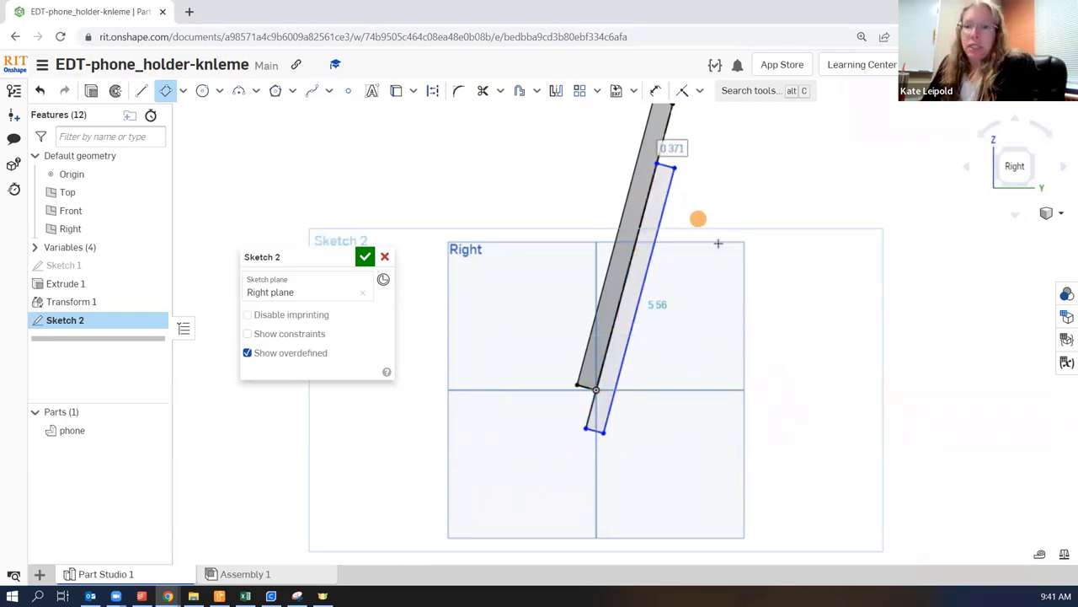
Dimension the new rectangle's width from the phone's slanted edge as #thickness
{"action": "left_click", "coordinate": [656, 90]}
{"action": "left_click", "coordinate": [689, 169]}
{"action": "left_click", "coordinate": [650, 182]}
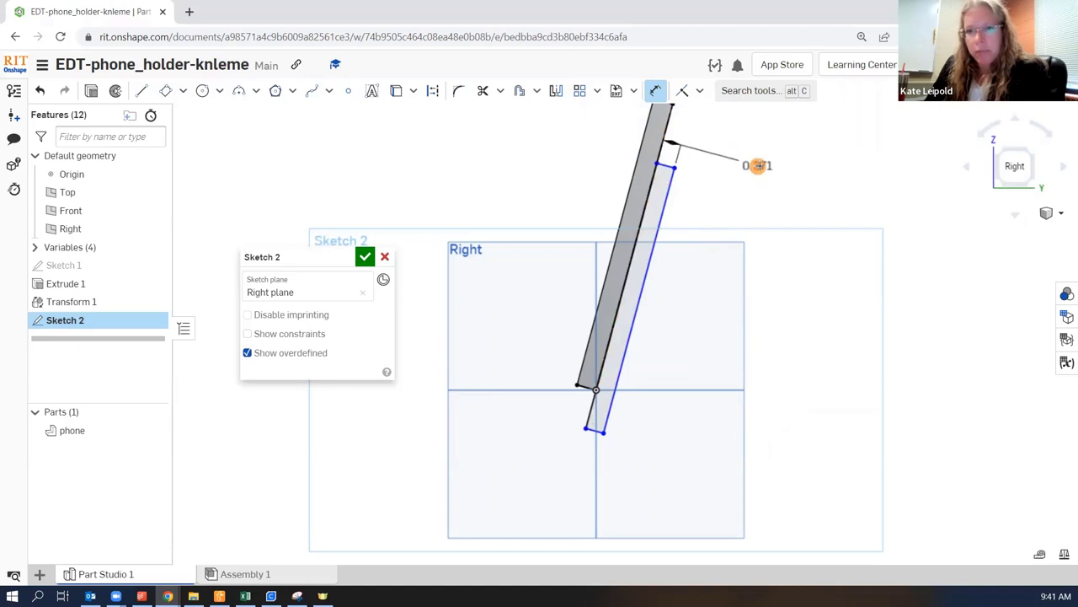
{"action": "left_click", "coordinate": [760, 164]}
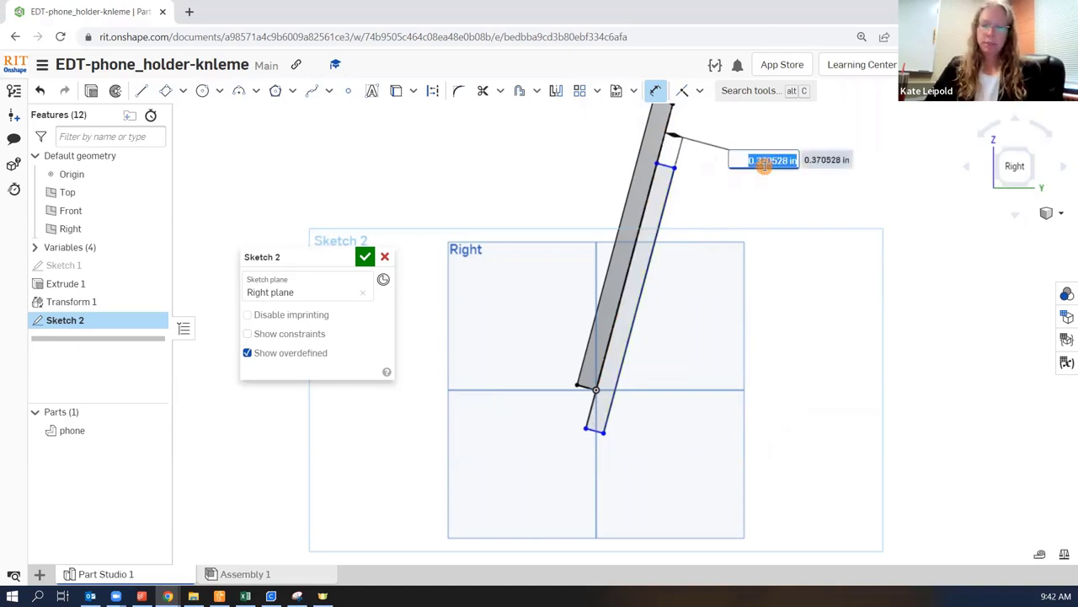
{"action": "type", "text": "#th"}
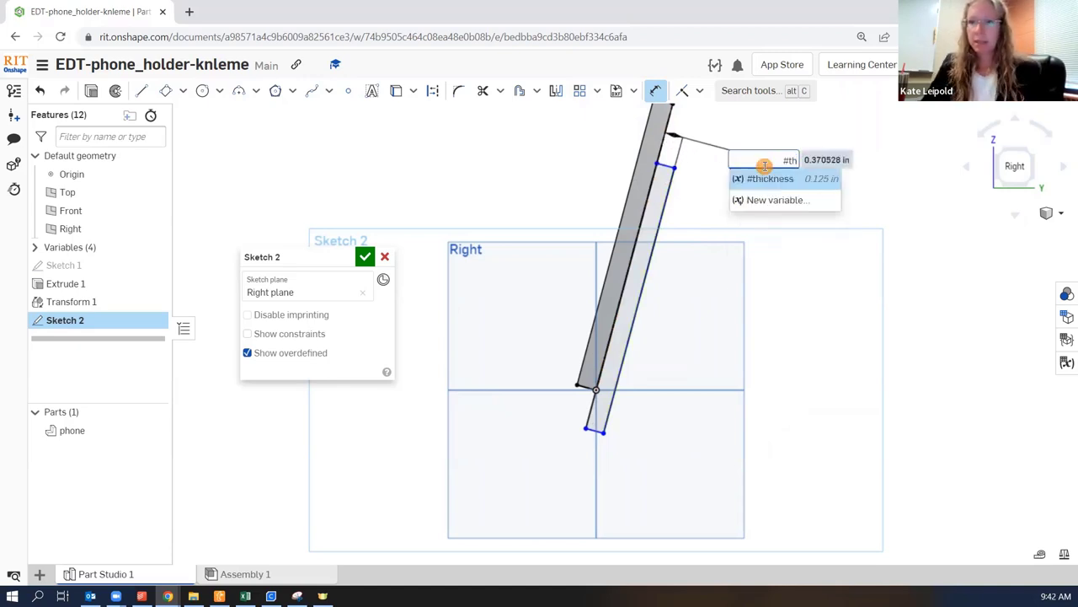
{"action": "left_click", "coordinate": [769, 178]}
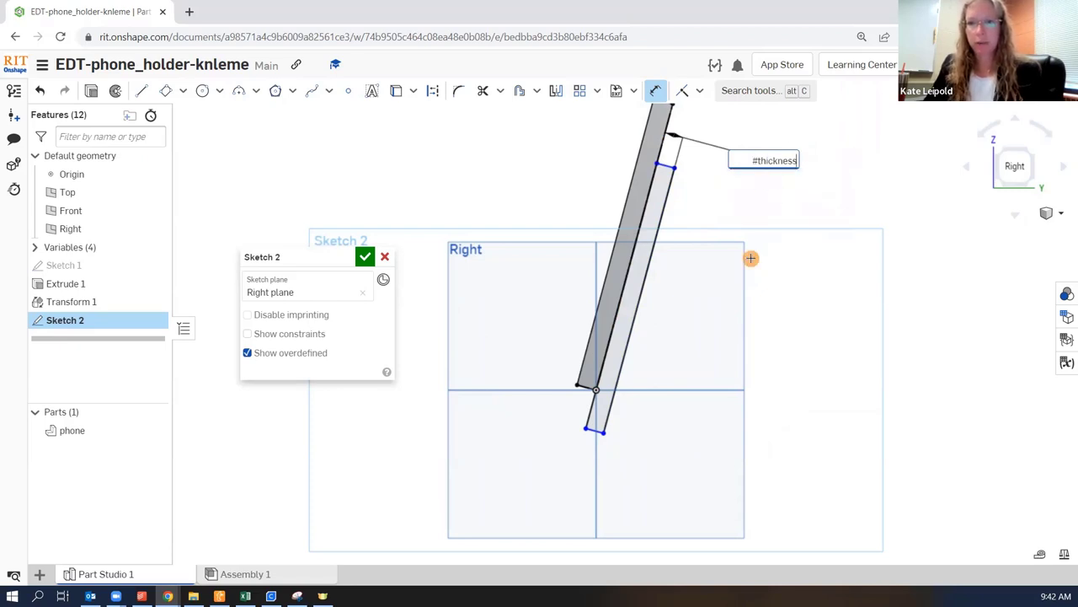
{"action": "key", "text": "Return"}
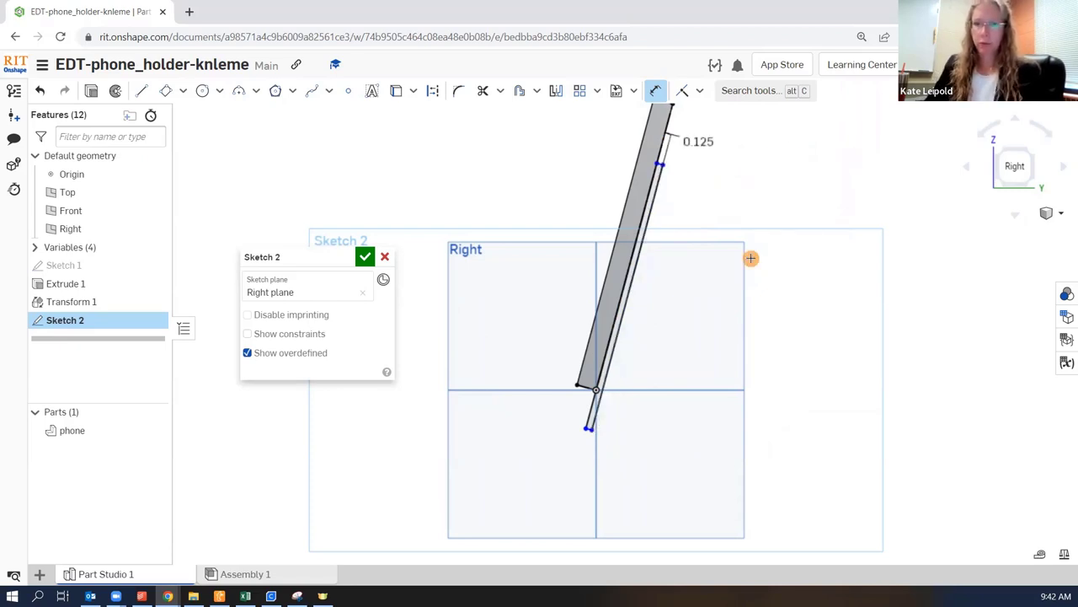
Add a 1.5 length dimension from the phone's top corner to the rectangle
{"action": "scroll", "coordinate": [751, 258], "scroll_direction": "down", "scroll_amount": 1}
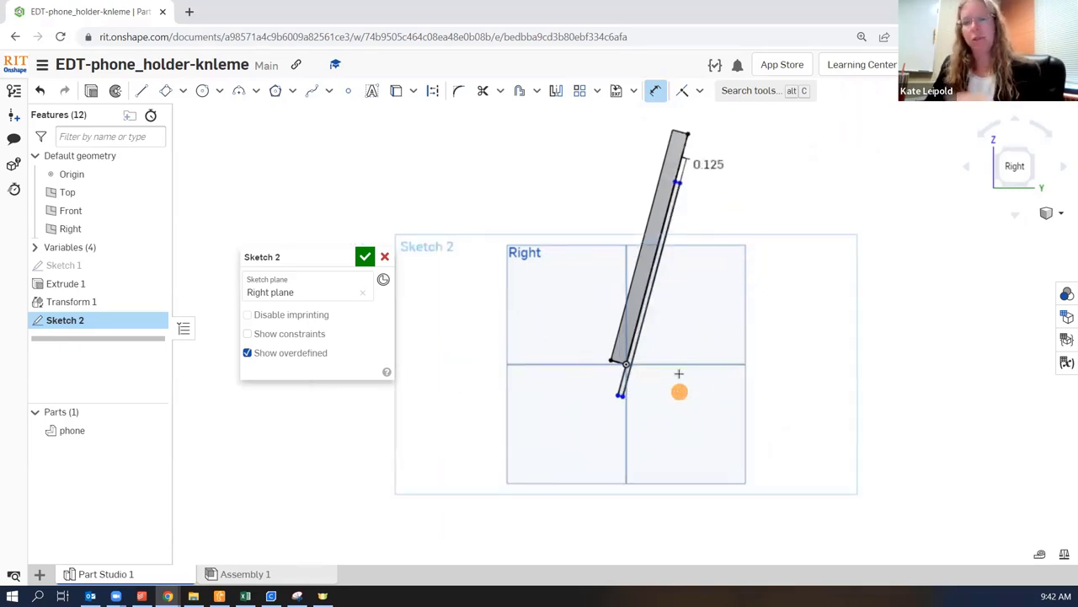
{"action": "scroll", "coordinate": [709, 145], "scroll_direction": "up", "scroll_amount": 2}
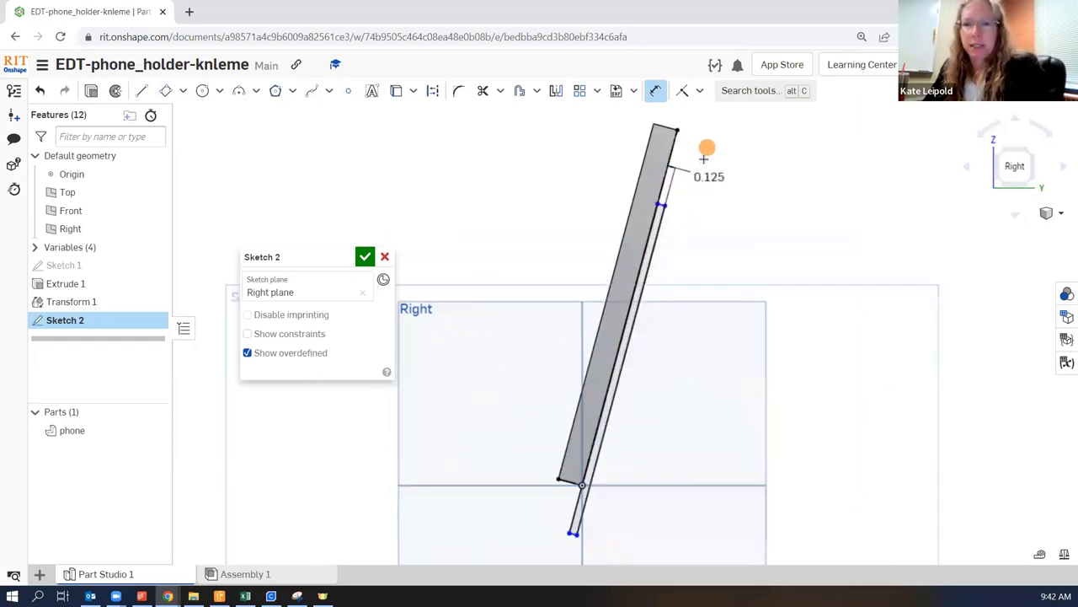
{"action": "scroll", "coordinate": [704, 160], "scroll_direction": "up", "scroll_amount": 1}
{"action": "scroll", "coordinate": [716, 137], "scroll_direction": "down", "scroll_amount": 1}
{"action": "scroll", "coordinate": [713, 130], "scroll_direction": "up", "scroll_amount": 2}
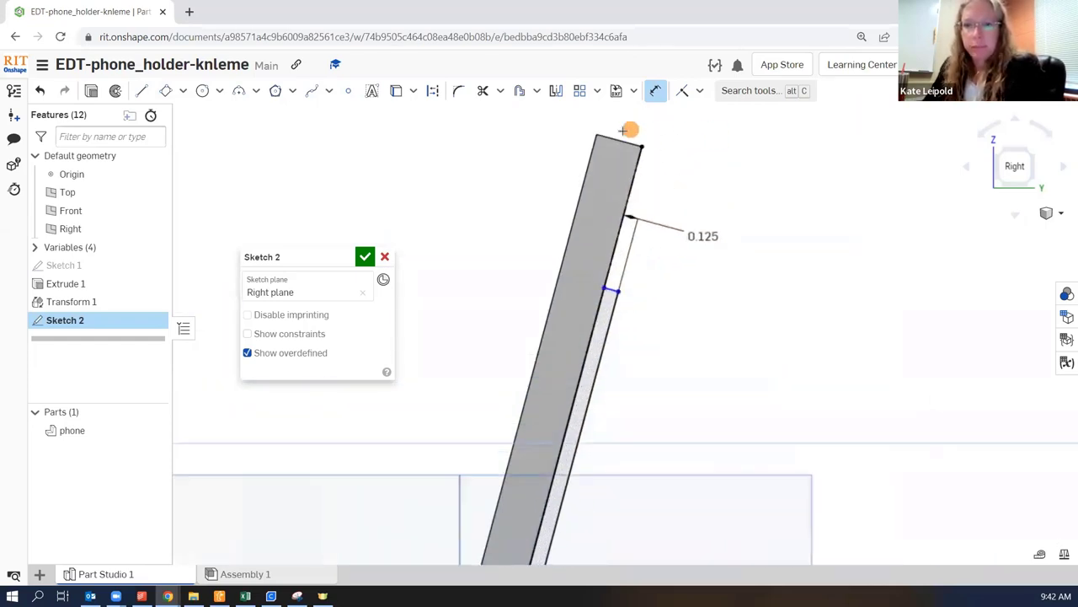
{"action": "left_click", "coordinate": [622, 282]}
{"action": "left_click", "coordinate": [767, 272]}
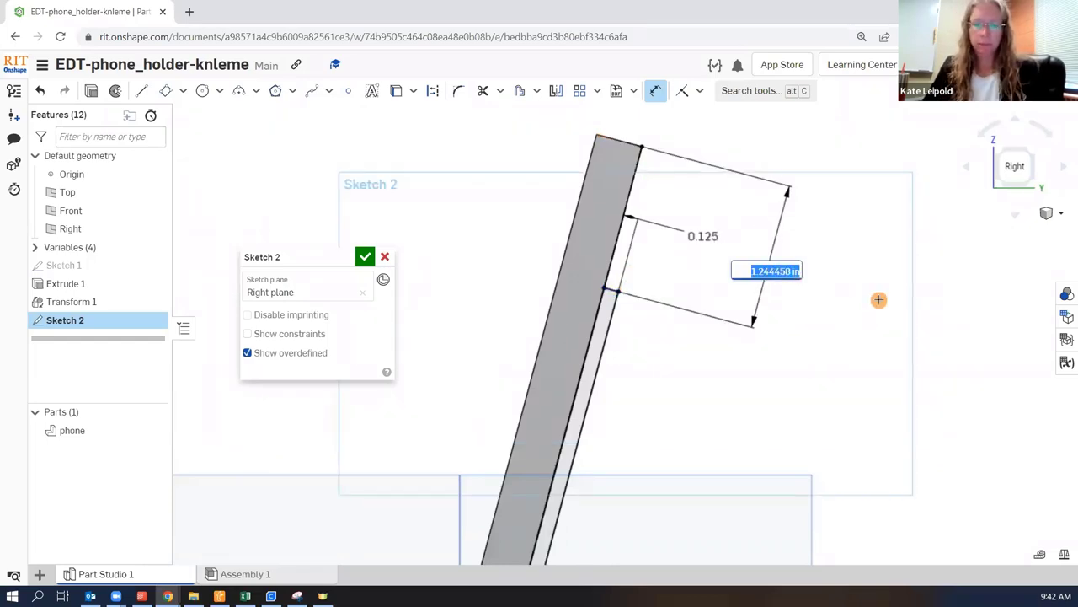
{"action": "type", "text": "1.5"}
{"action": "key", "text": "Return"}
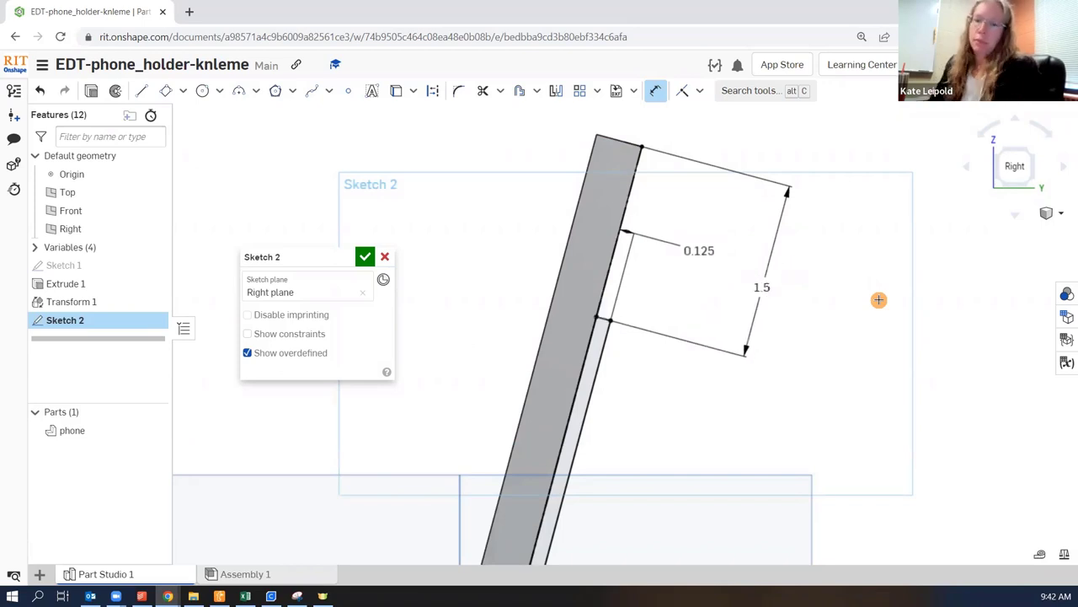
{"action": "scroll", "coordinate": [879, 299], "scroll_direction": "down", "scroll_amount": 5}
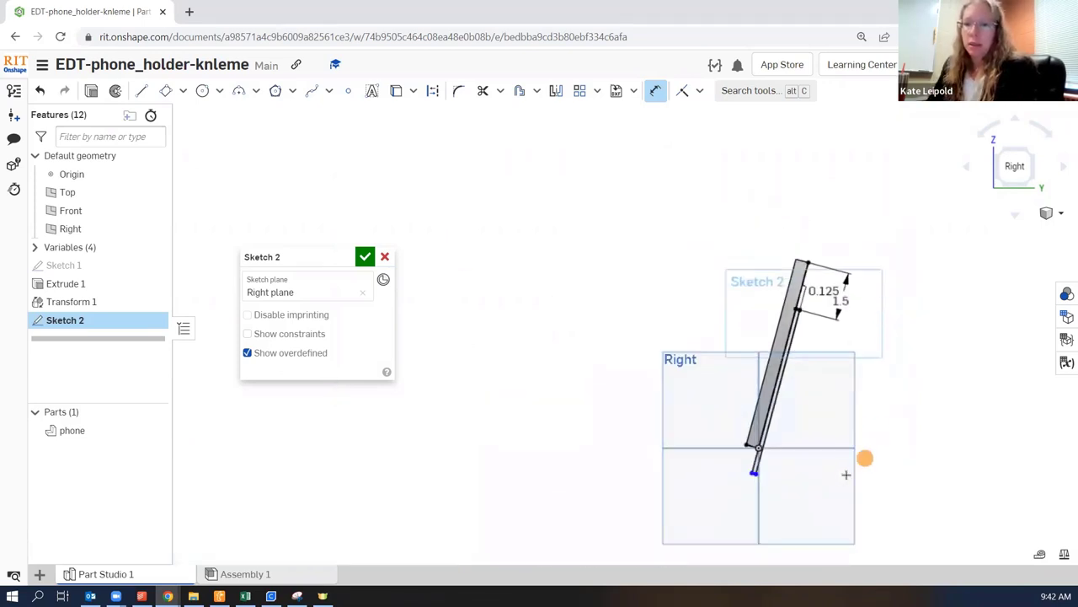
{"action": "scroll", "coordinate": [783, 462], "scroll_direction": "up", "scroll_amount": 2}
{"action": "scroll", "coordinate": [782, 463], "scroll_direction": "up", "scroll_amount": 4}
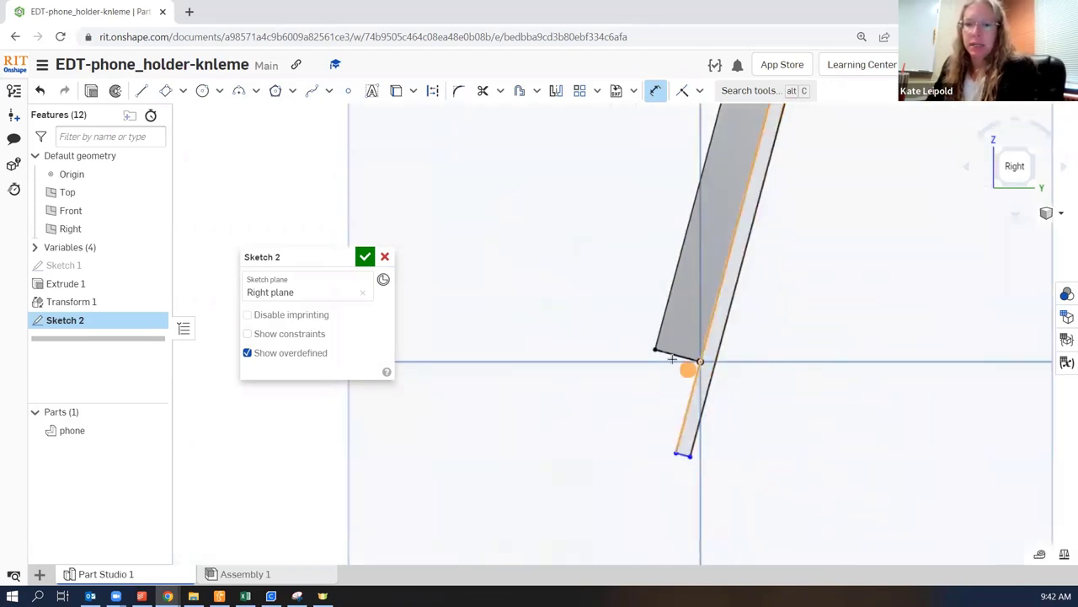
Dimension the bar's bottom part below the origin as 0.5
{"action": "left_click", "coordinate": [682, 455]}
{"action": "scroll", "coordinate": [643, 479], "scroll_direction": "up", "scroll_amount": 2}
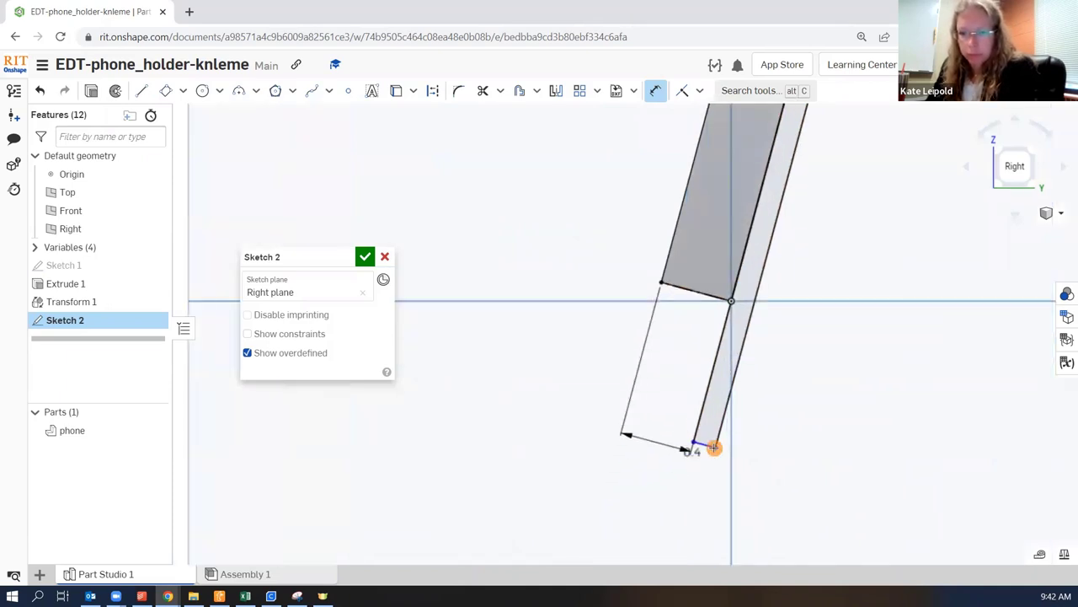
{"action": "left_click", "coordinate": [704, 445]}
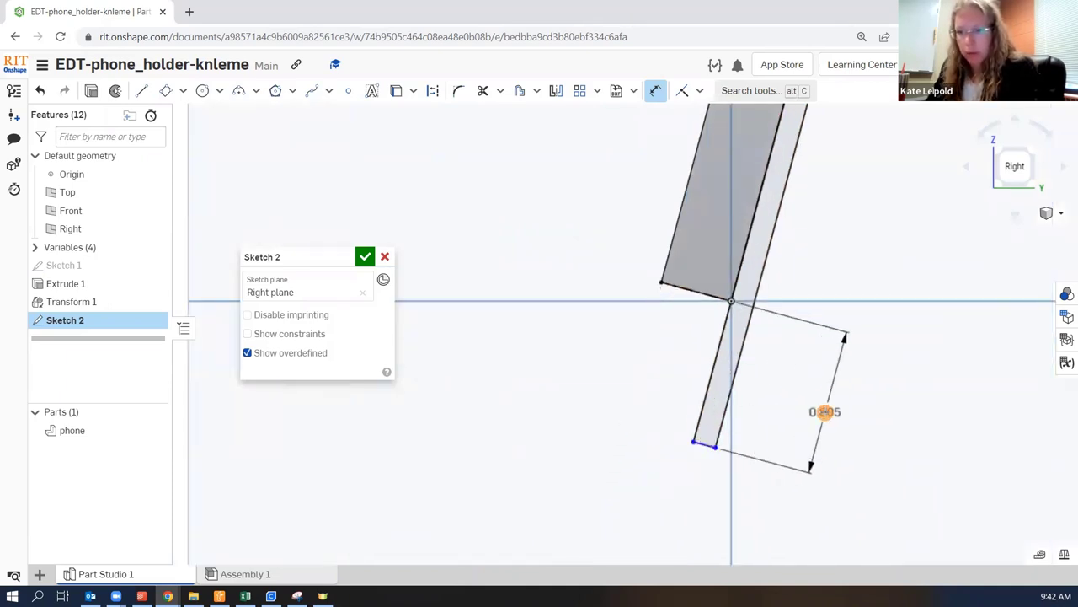
{"action": "left_click", "coordinate": [825, 412]}
{"action": "key", "text": "BackSpace"}
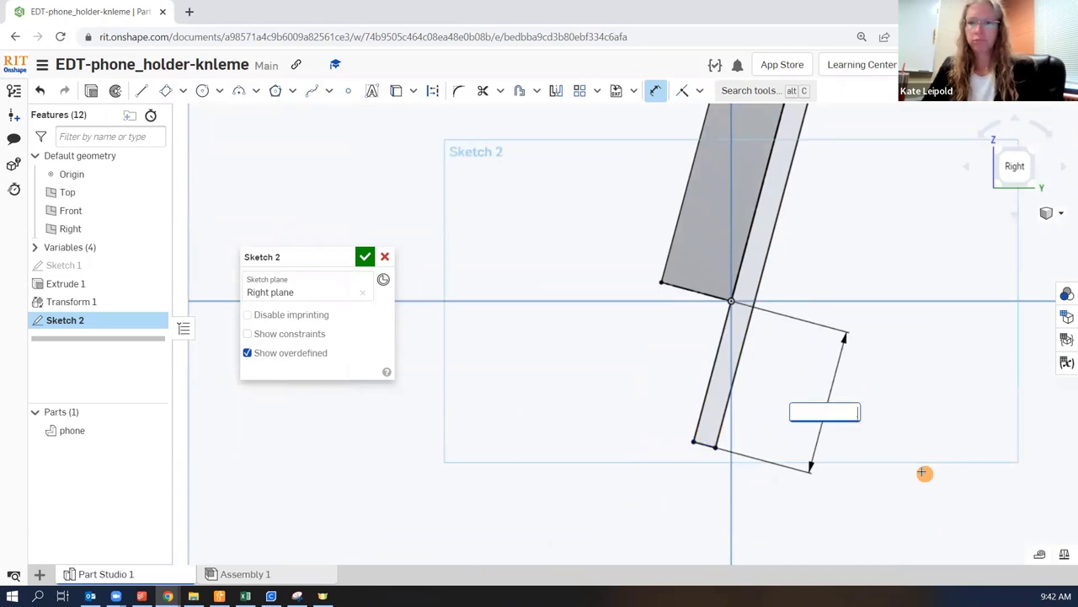
{"action": "type", "text": ".5"}
{"action": "key", "text": "Return"}
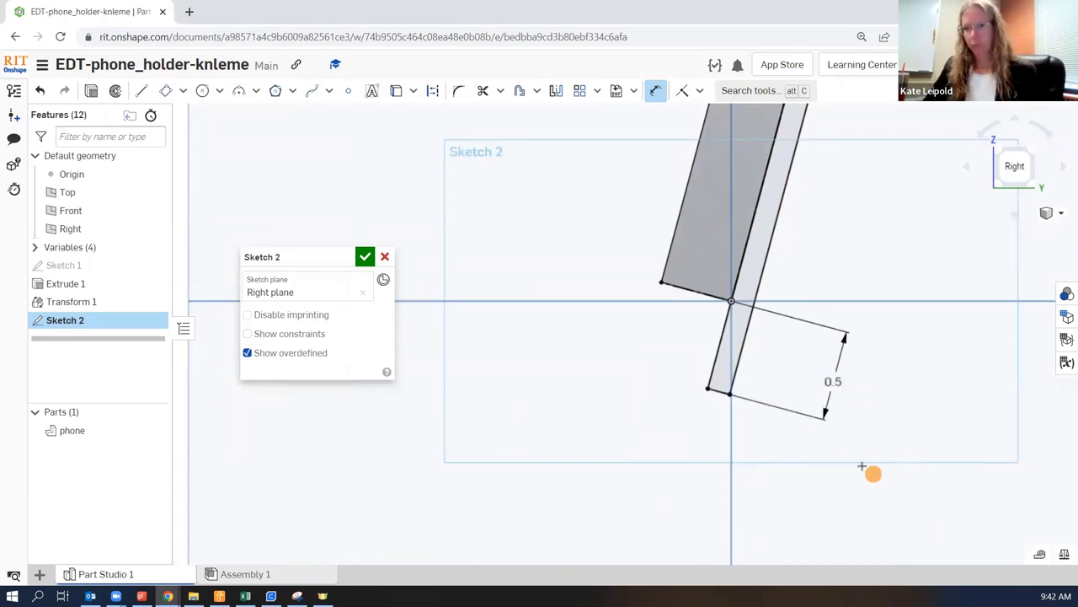
{"action": "scroll", "coordinate": [861, 466], "scroll_direction": "down", "scroll_amount": 3}
{"action": "scroll", "coordinate": [861, 466], "scroll_direction": "down", "scroll_amount": 2}
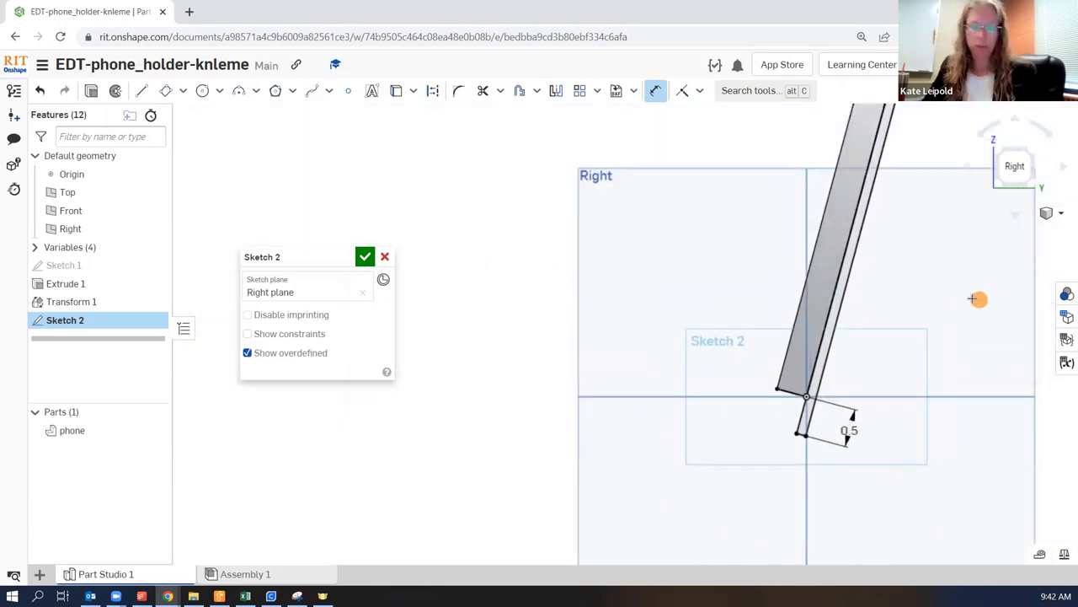
{"action": "mouse_move", "coordinate": [973, 298]}
{"action": "middle_mouse_down"}
{"action": "mouse_move", "coordinate": [787, 366]}
{"action": "mouse_move", "coordinate": [792, 375]}
{"action": "middle_mouse_up"}
{"action": "scroll", "coordinate": [793, 376], "scroll_direction": "down", "scroll_amount": 1}
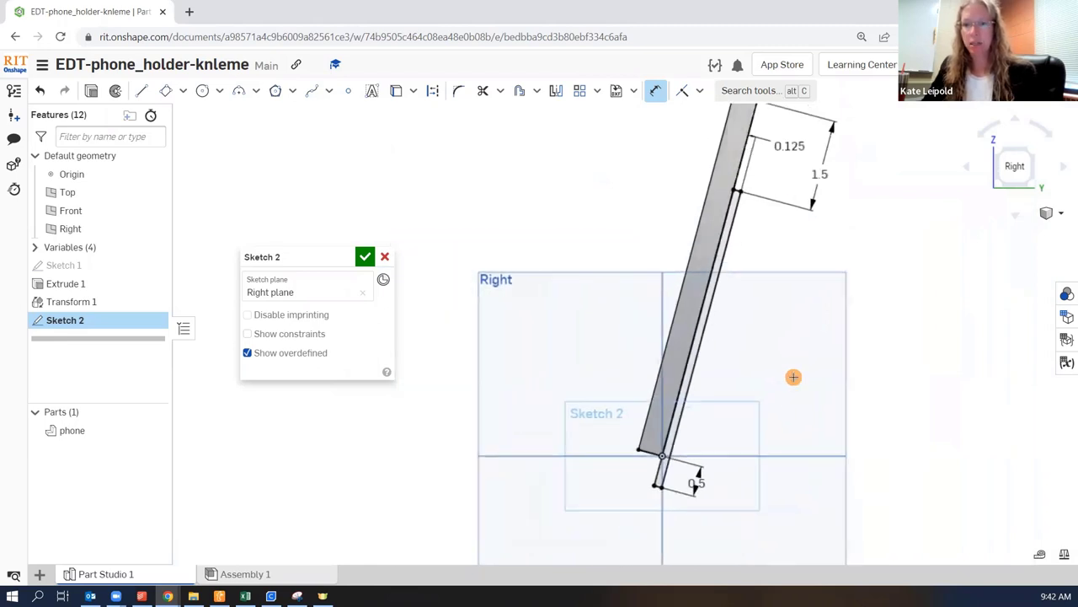
{"action": "scroll", "coordinate": [794, 377], "scroll_direction": "down", "scroll_amount": 1}
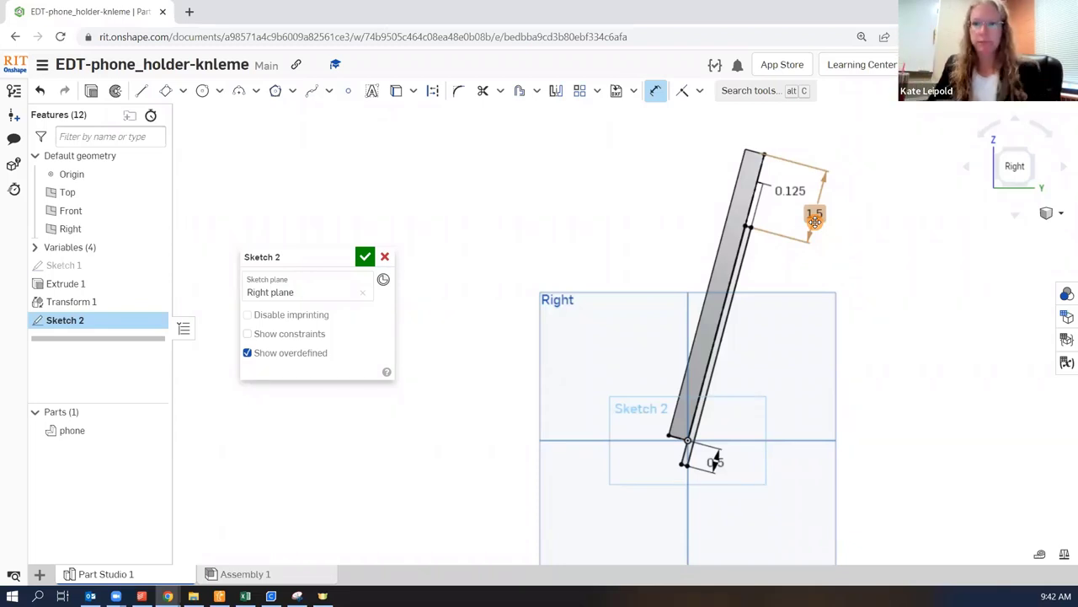
Draw a corner rectangle about 0.757 by 0.109 from the back's right edge to left of the back
{"action": "scroll", "coordinate": [674, 472], "scroll_direction": "up", "scroll_amount": 3}
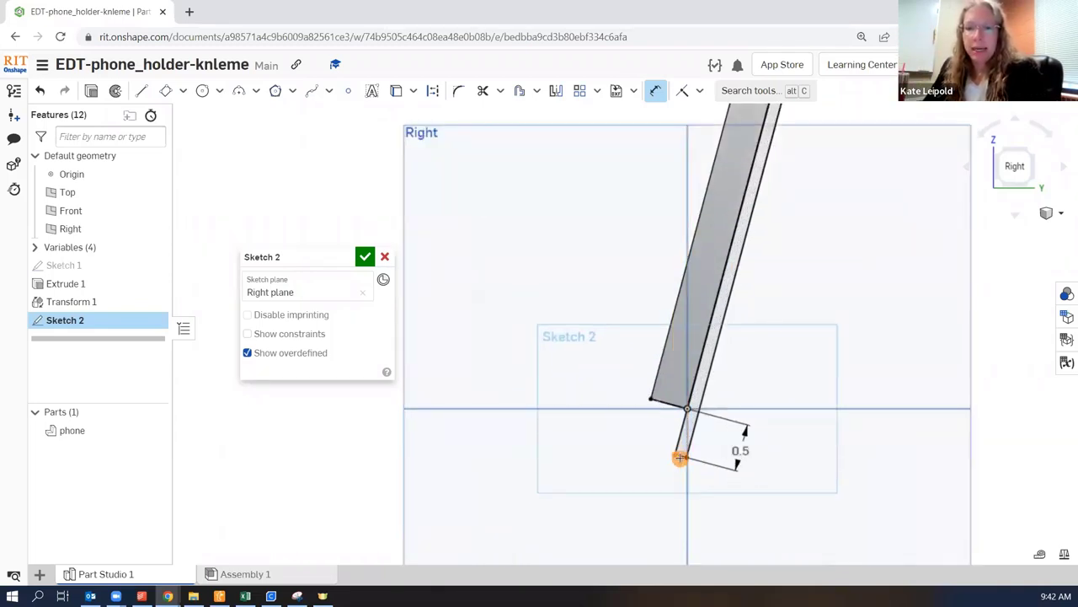
{"action": "scroll", "coordinate": [680, 458], "scroll_direction": "up", "scroll_amount": 3}
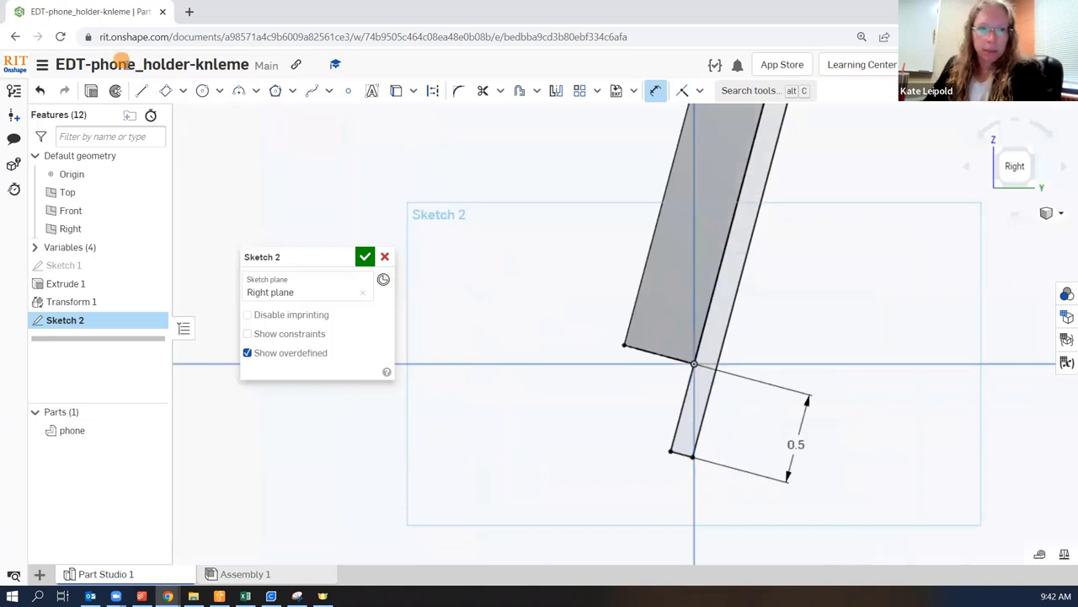
{"action": "left_click", "coordinate": [166, 90]}
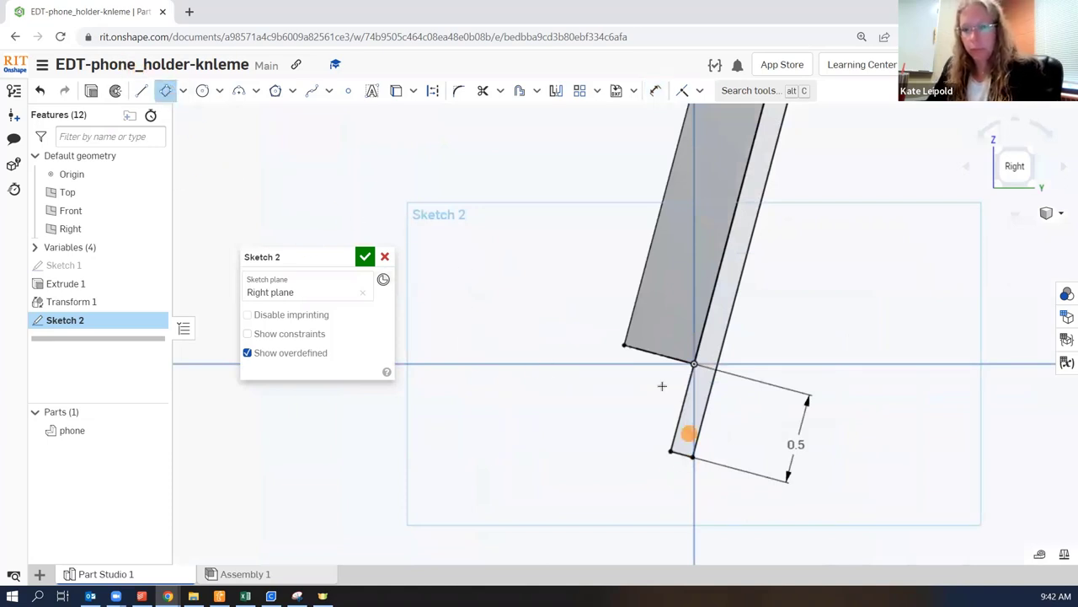
{"action": "scroll", "coordinate": [656, 376], "scroll_direction": "up", "scroll_amount": 2}
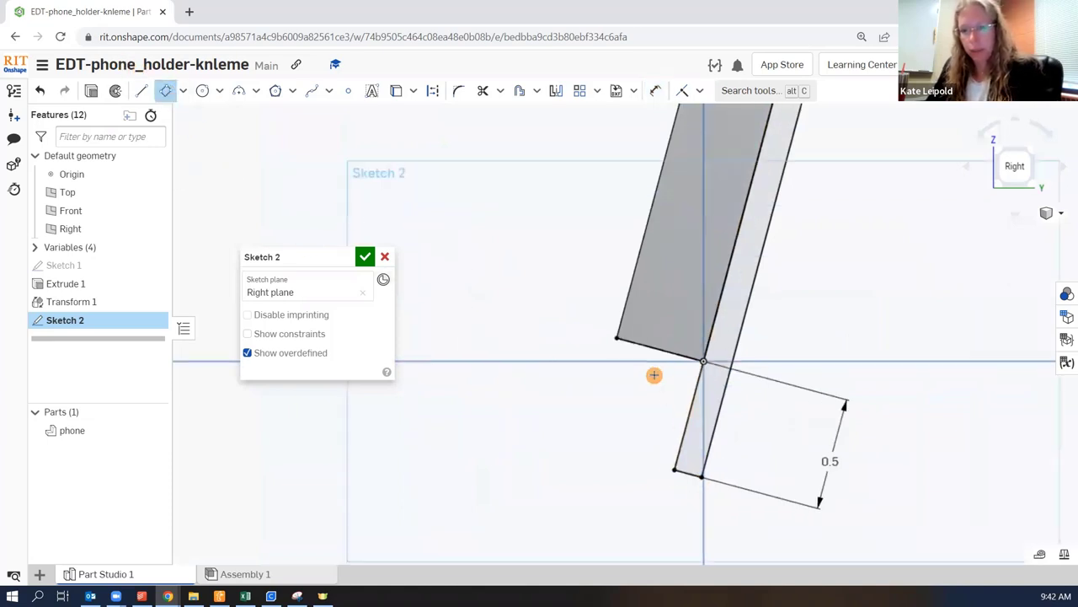
{"action": "left_click", "coordinate": [729, 380]}
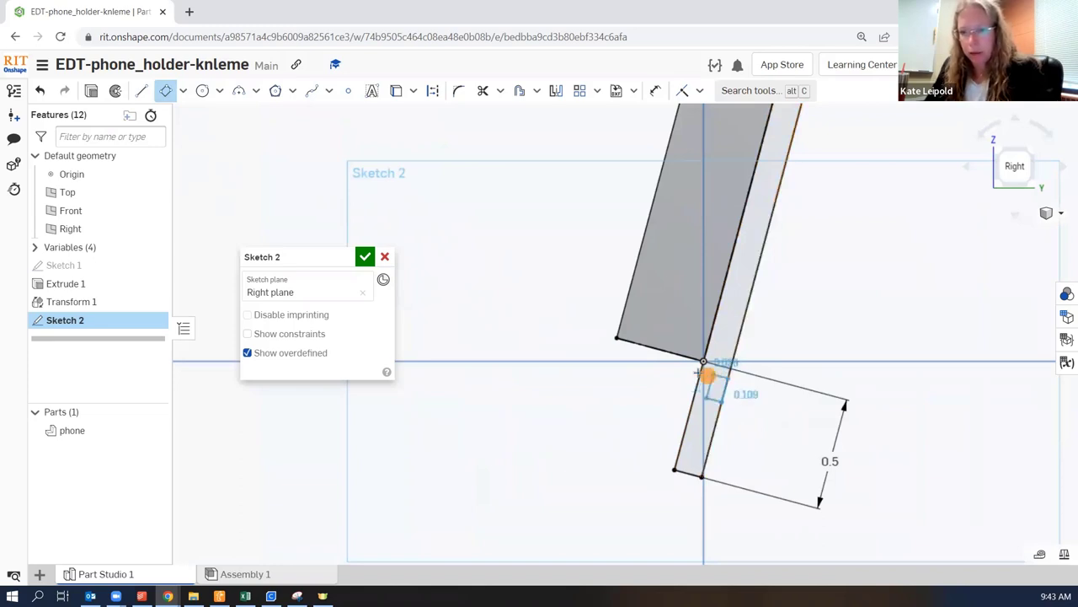
{"action": "left_click", "coordinate": [564, 331]}
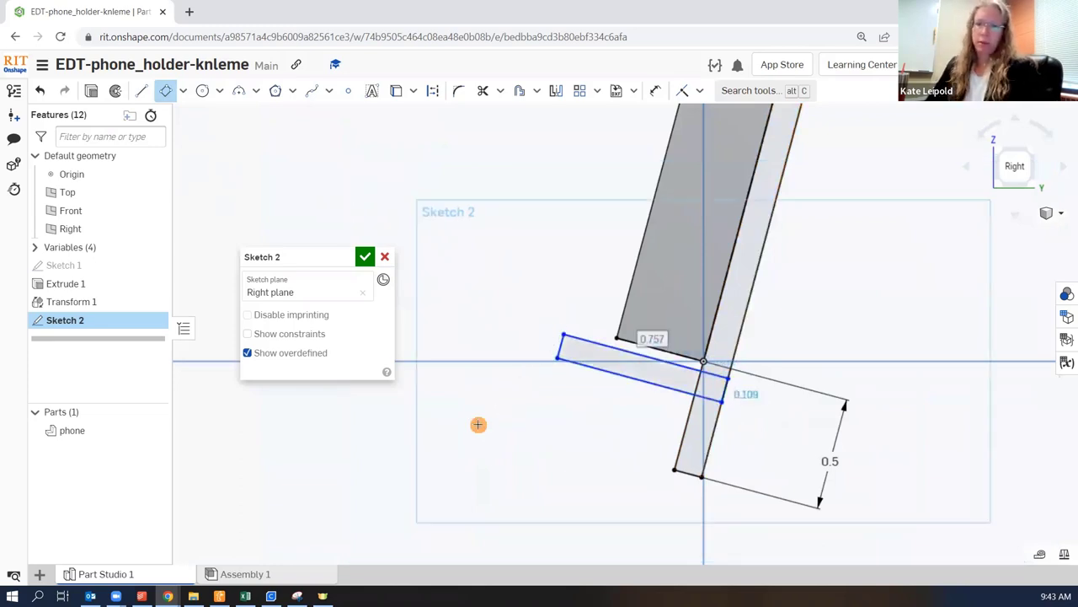
Dimension the ledge rectangle's width between its long edges as #thickness
{"action": "left_click", "coordinate": [656, 90]}
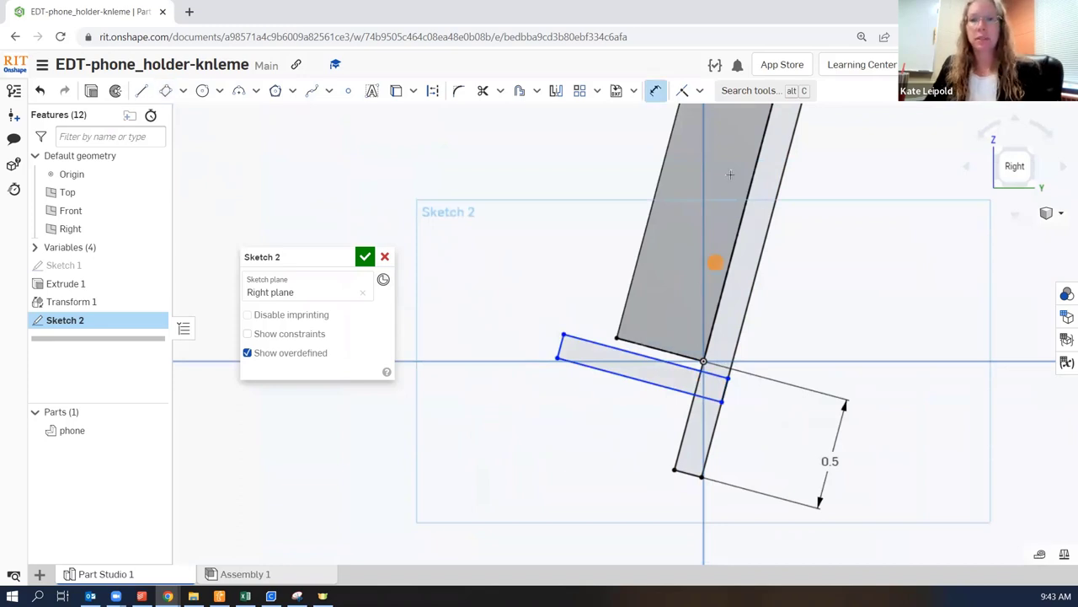
{"action": "left_click", "coordinate": [713, 376]}
{"action": "left_click", "coordinate": [707, 397]}
{"action": "left_click", "coordinate": [774, 407]}
{"action": "type", "text": "#thi"}
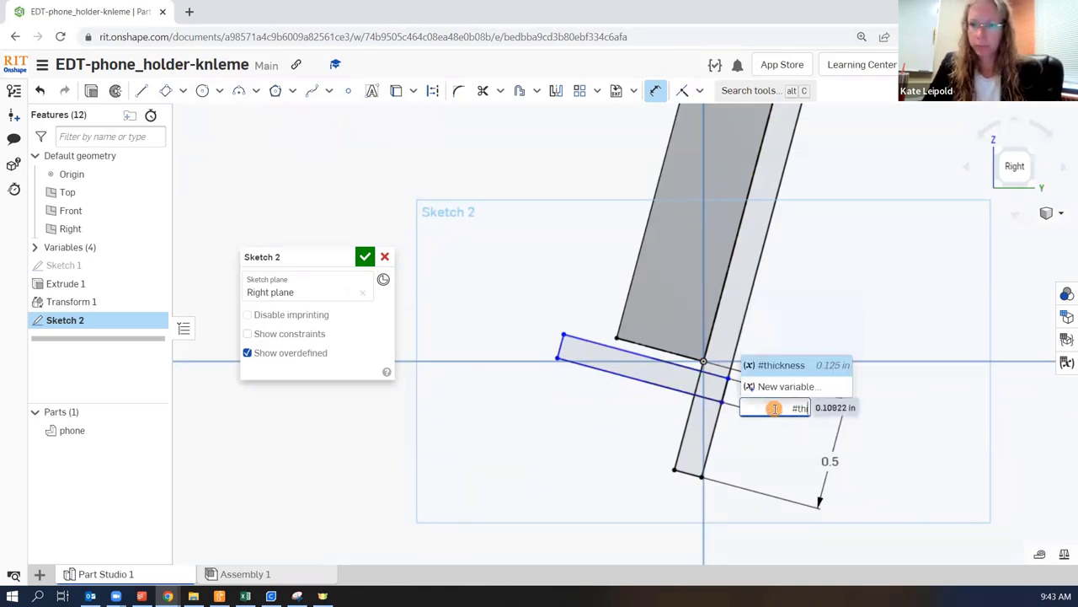
{"action": "left_click", "coordinate": [777, 365]}
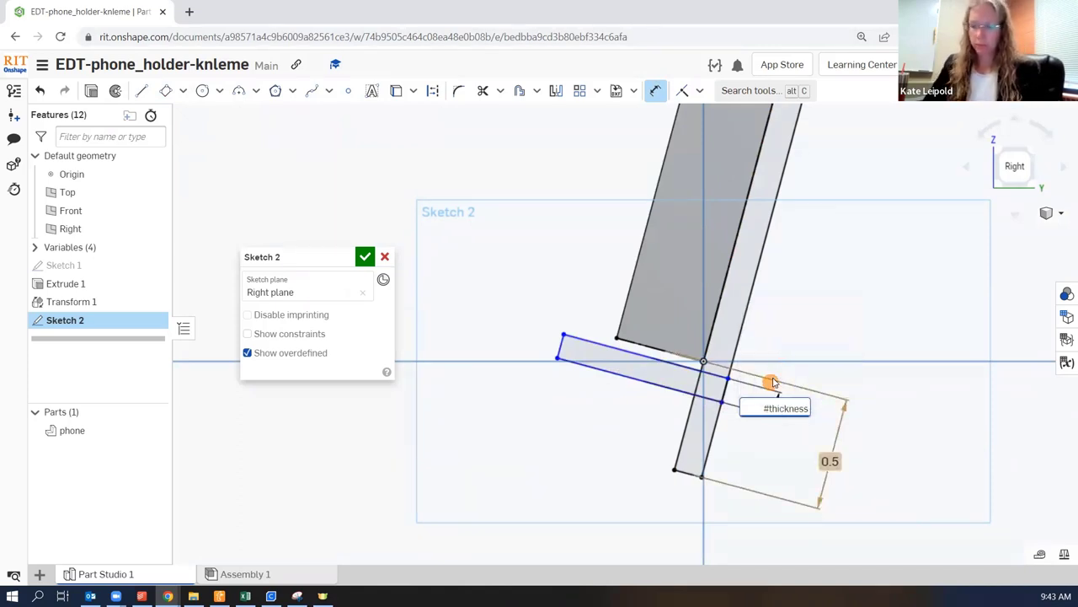
{"action": "key", "text": "Return"}
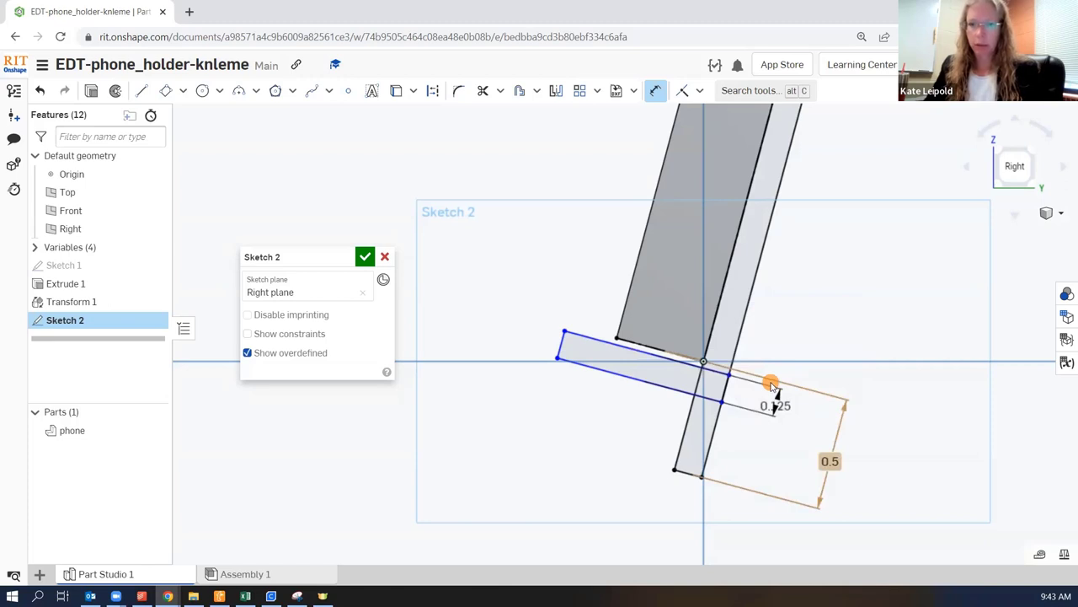
Dimension the rectangle's outer corner 0.2 beyond the back's edge
{"action": "left_click", "coordinate": [622, 319]}
{"action": "left_click", "coordinate": [563, 337]}
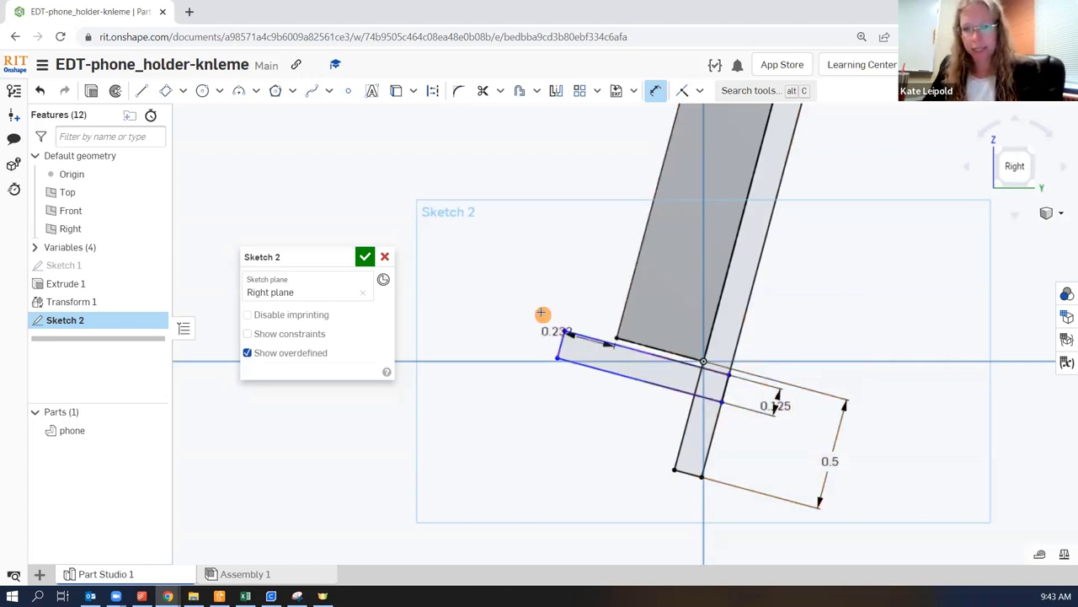
{"action": "left_click", "coordinate": [516, 274]}
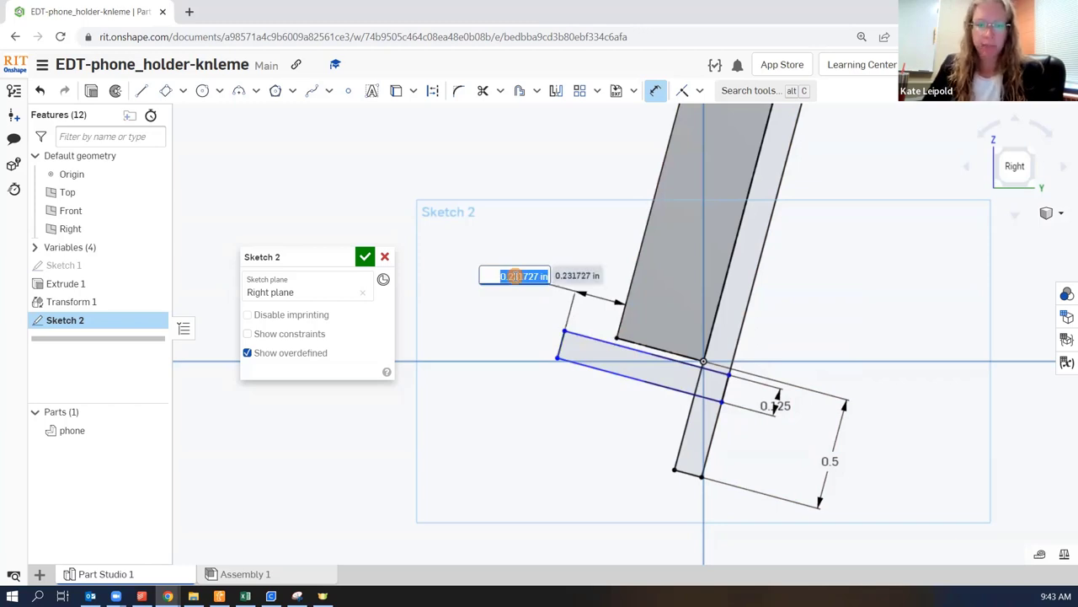
{"action": "type", "text": "0.2"}
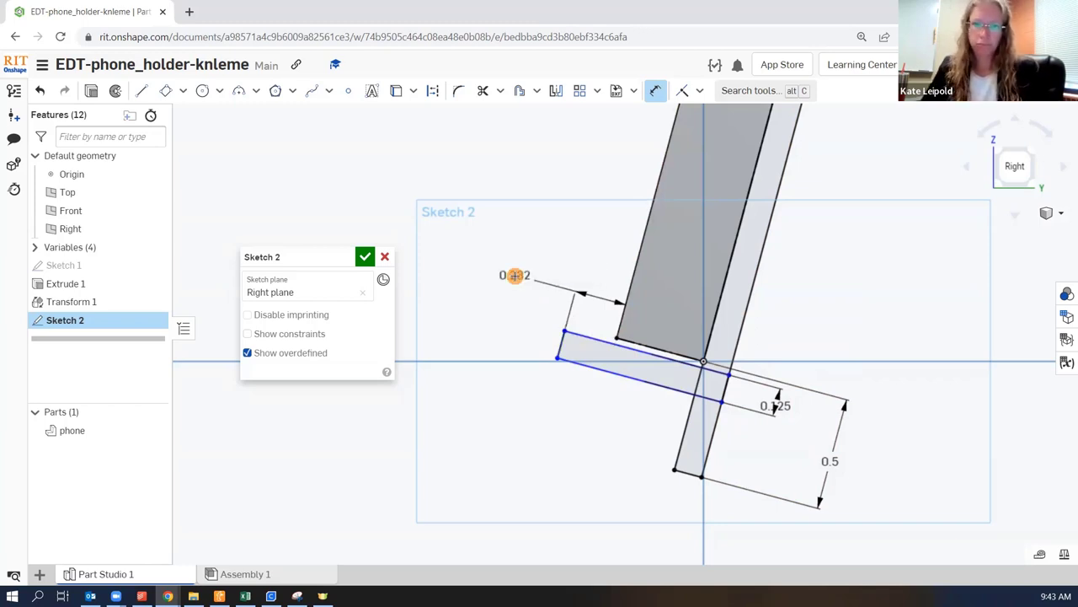
{"action": "key", "text": "Return"}
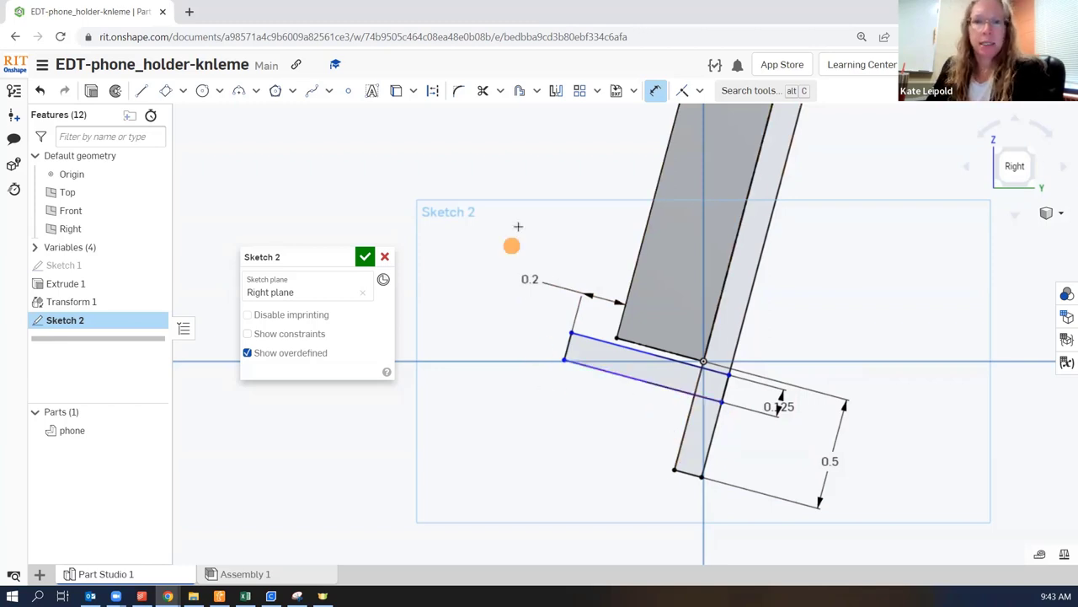
Make the ledge's top edge coincident with the back's bottom edge, then close Sketch 2
{"action": "left_click", "coordinate": [688, 93]}
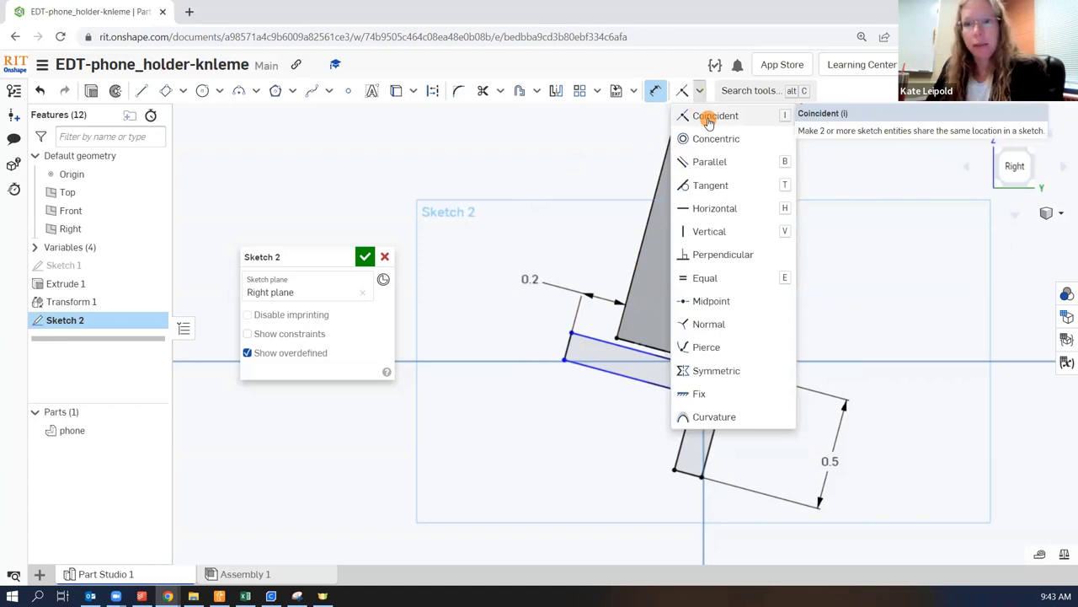
{"action": "left_click", "coordinate": [710, 120]}
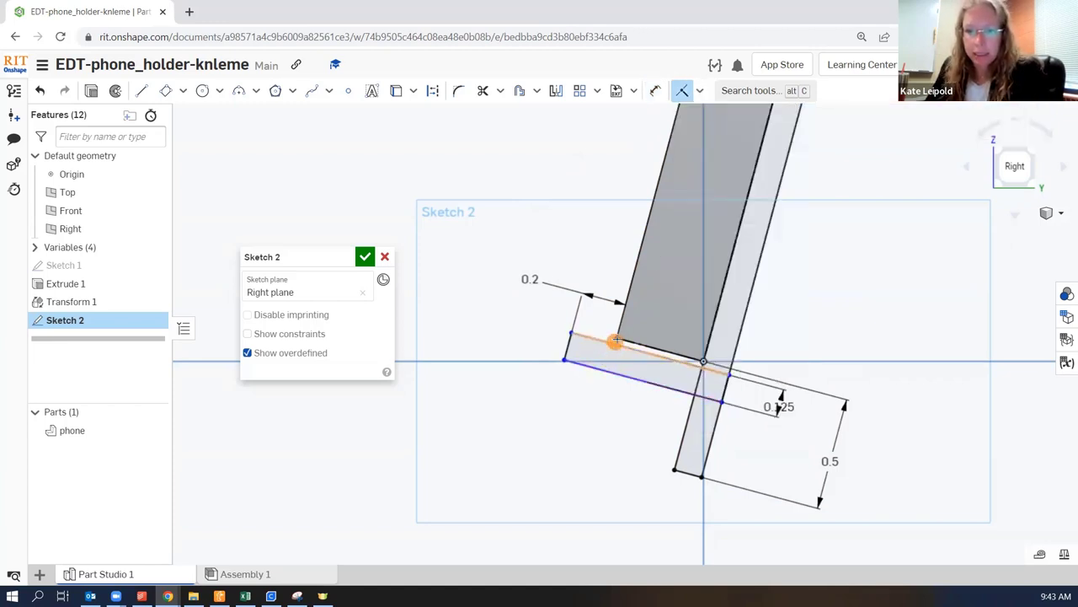
{"action": "left_click", "coordinate": [619, 338]}
{"action": "left_click", "coordinate": [633, 340]}
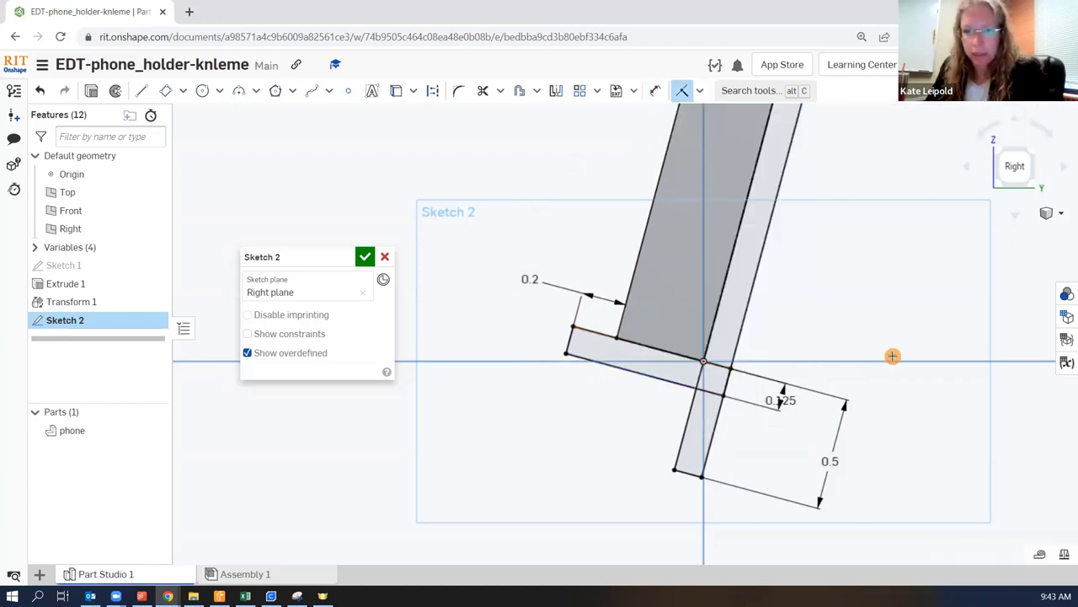
{"action": "scroll", "coordinate": [893, 355], "scroll_direction": "down", "scroll_amount": 2}
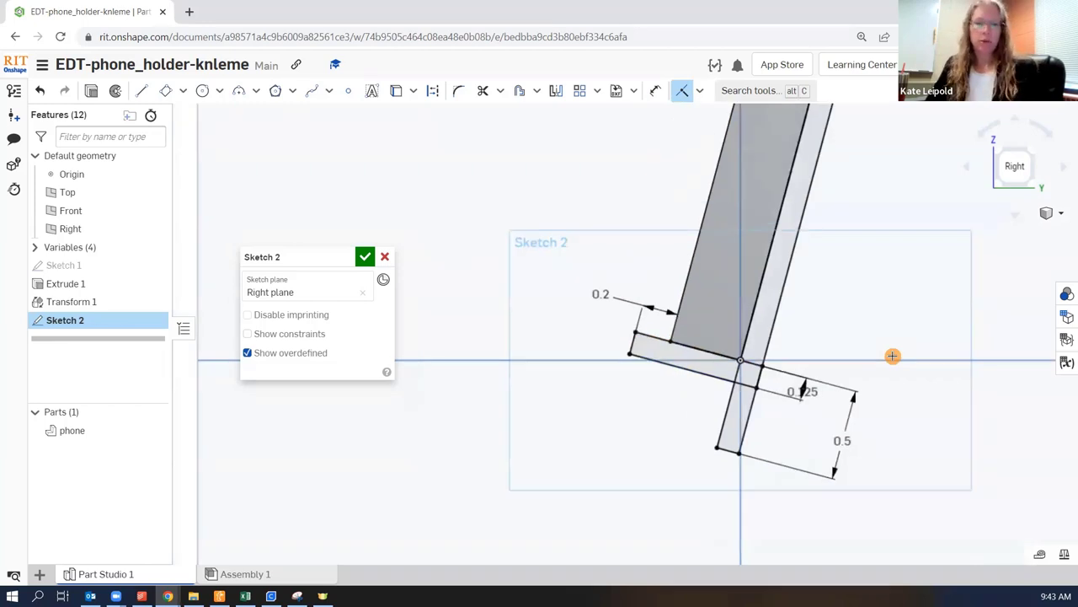
{"action": "key", "text": "Escape"}
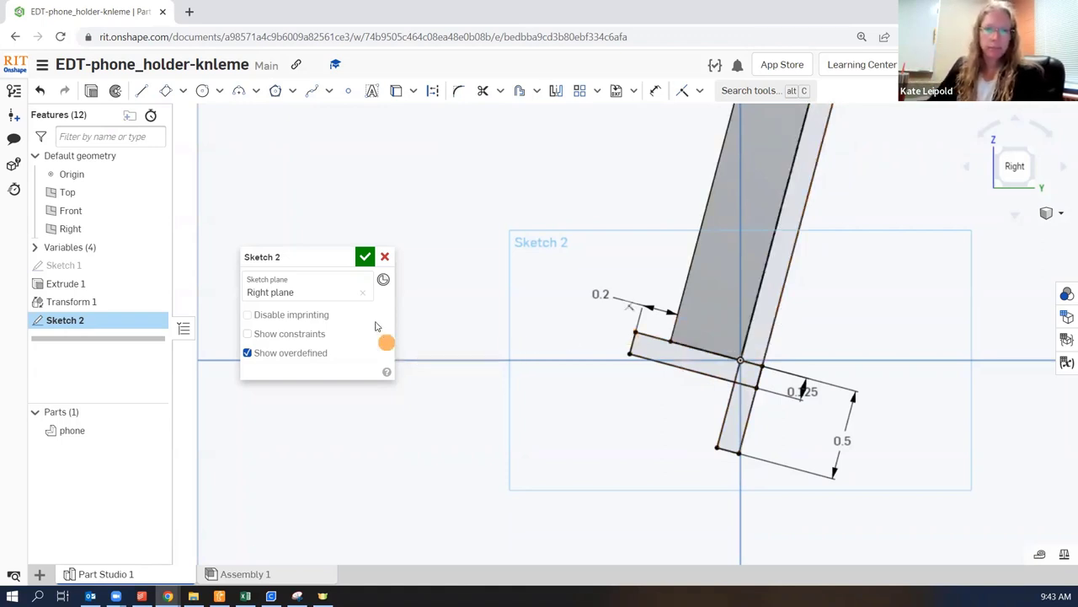
{"action": "left_click", "coordinate": [365, 258]}
{"action": "scroll", "coordinate": [375, 311], "scroll_direction": "up", "scroll_amount": 5}
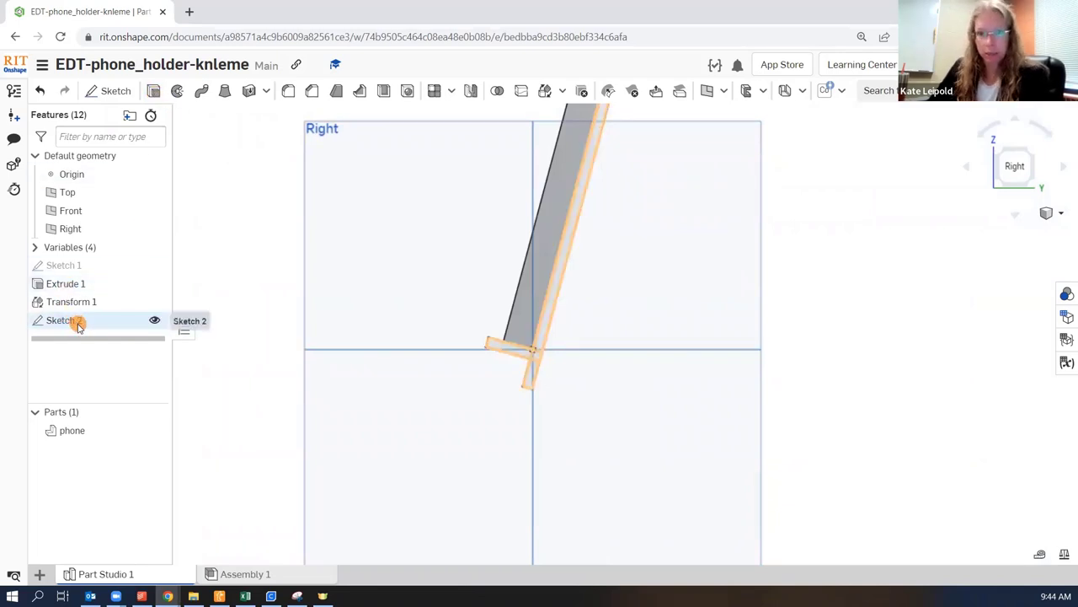
Rename Sketch 2 in the feature tree to 'back and ledge' and clear the selection
{"action": "right_click", "coordinate": [78, 324]}
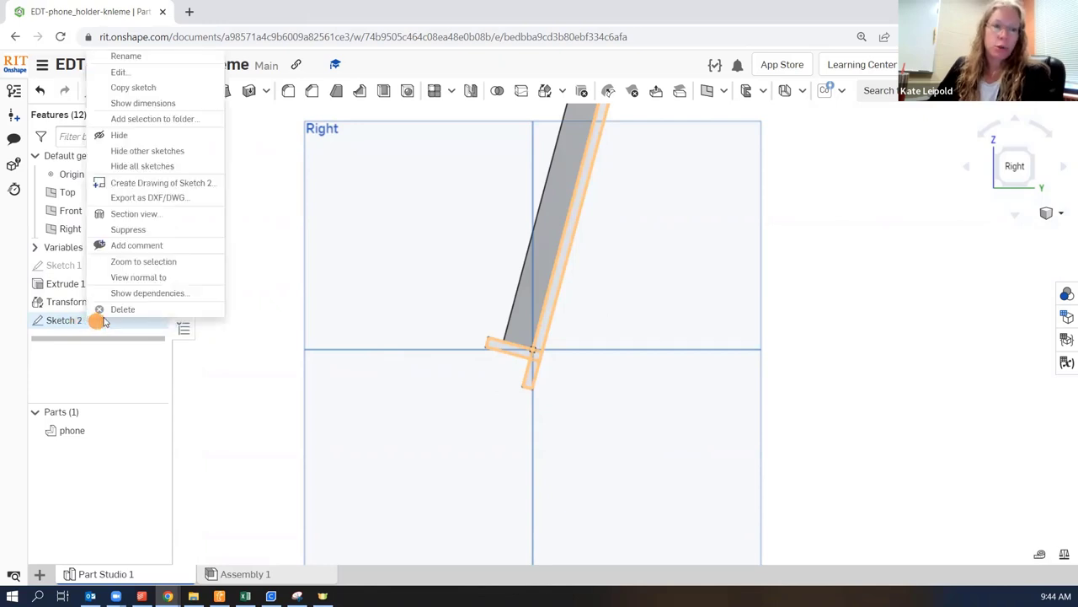
{"action": "left_click", "coordinate": [145, 57]}
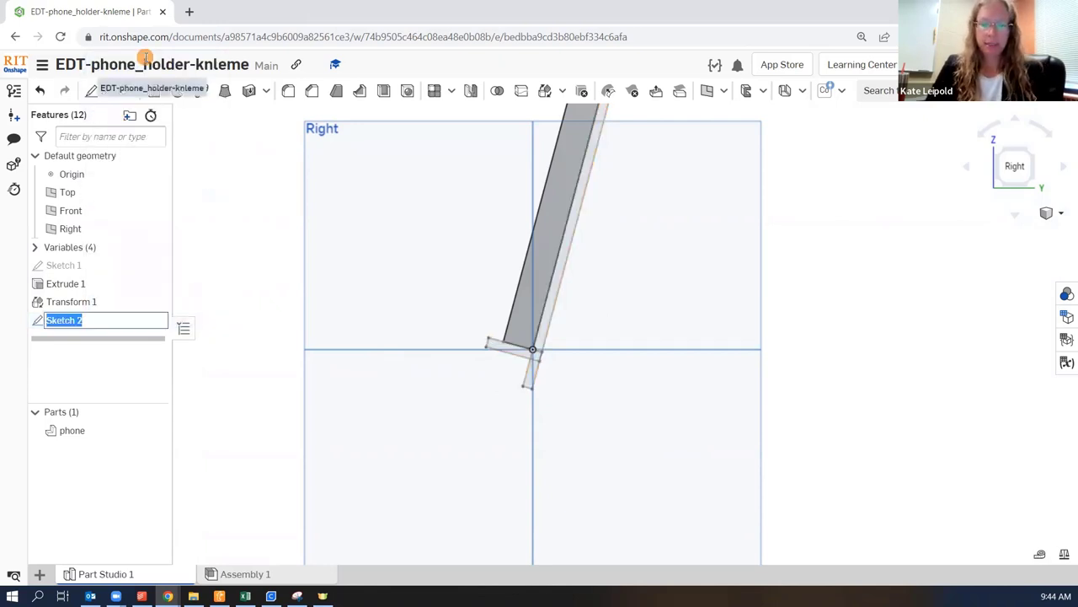
{"action": "type", "text": "back and ledge"}
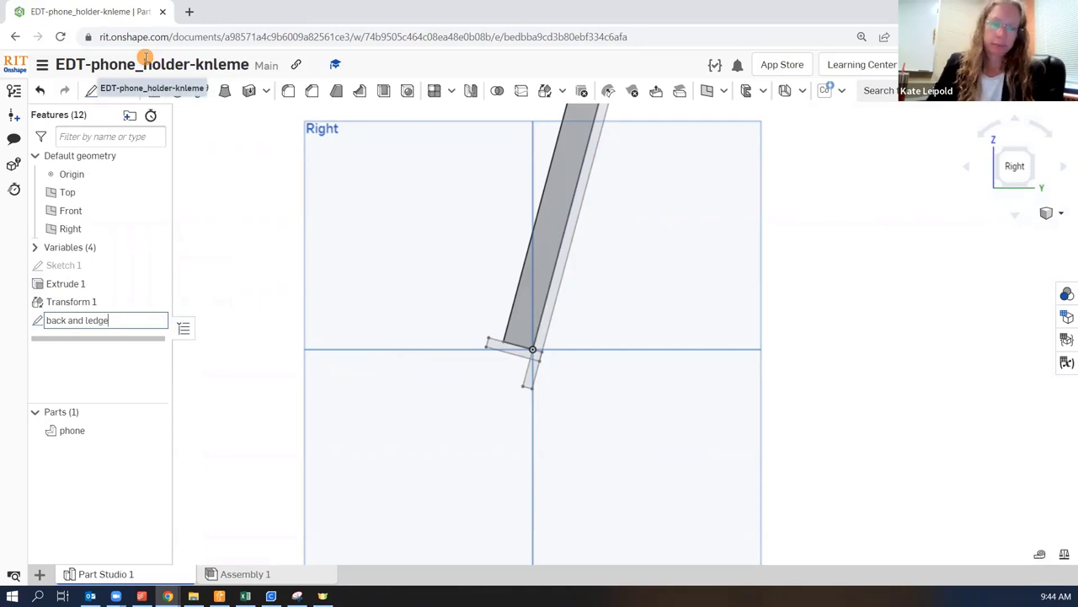
{"action": "key", "text": "Return"}
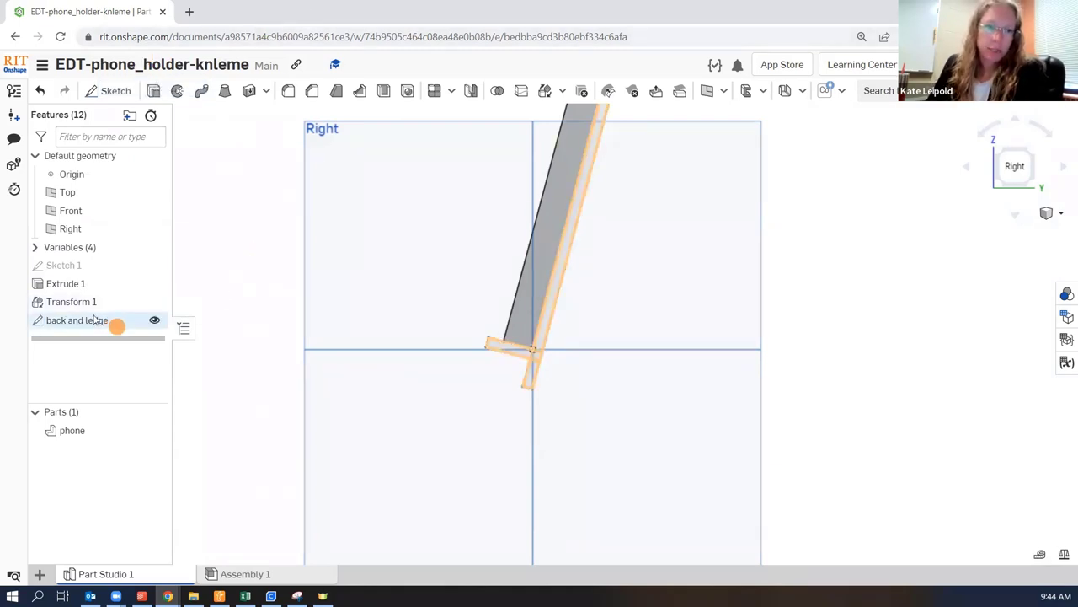
{"action": "left_click", "coordinate": [246, 286]}
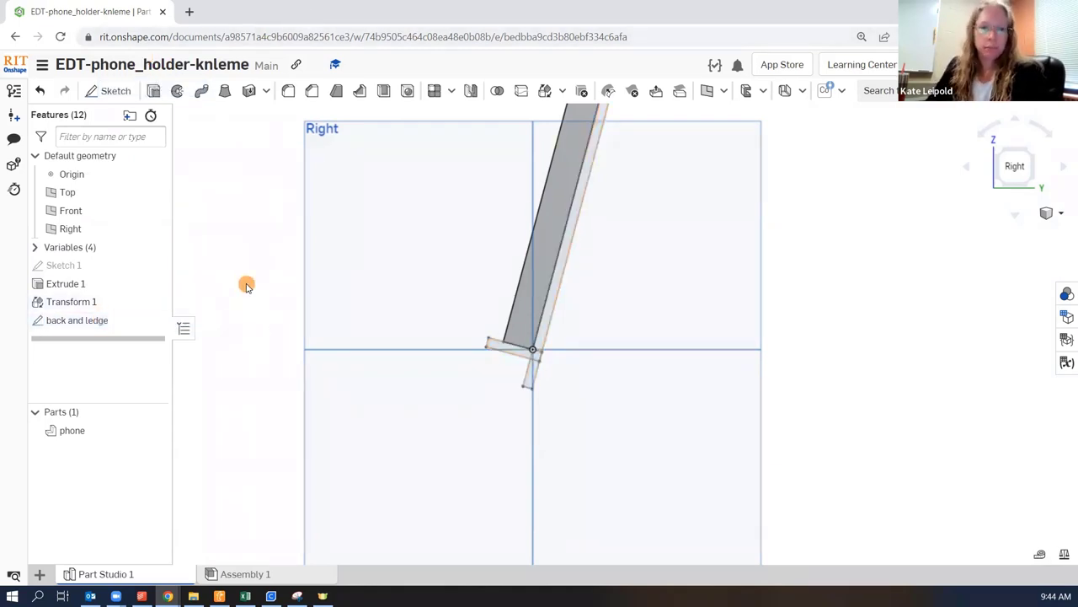
Start an extrusion of the three back and ledge sketch regions
{"action": "left_click", "coordinate": [155, 92]}
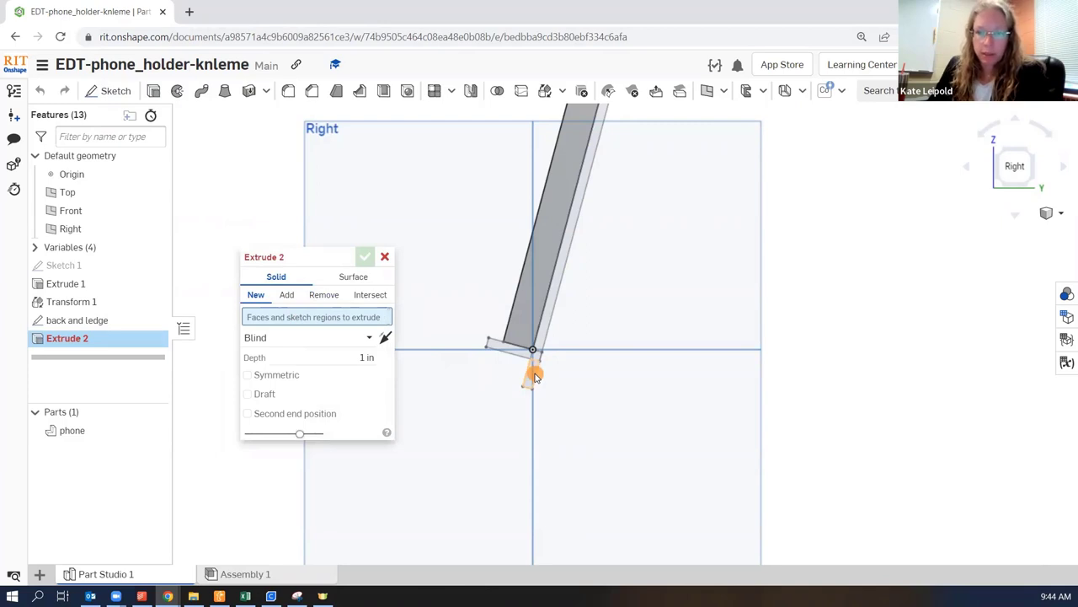
{"action": "left_click", "coordinate": [536, 376]}
{"action": "scroll", "coordinate": [539, 341], "scroll_direction": "up", "scroll_amount": 3}
{"action": "left_click", "coordinate": [540, 306]}
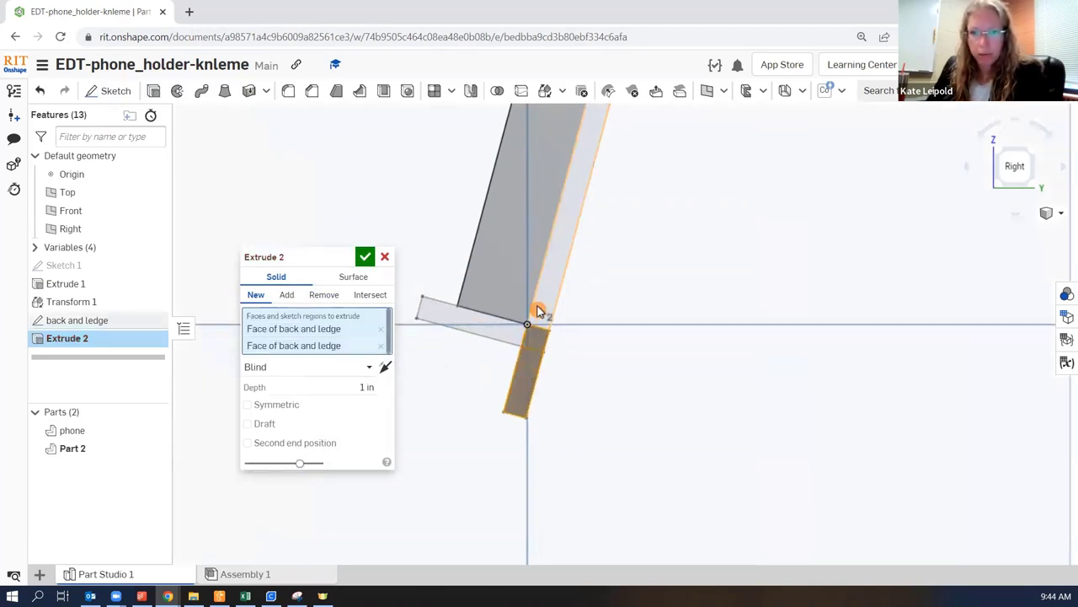
{"action": "left_click", "coordinate": [542, 300]}
{"action": "right_click_drag", "start_coordinate": [542, 401], "coordinate": [685, 433]}
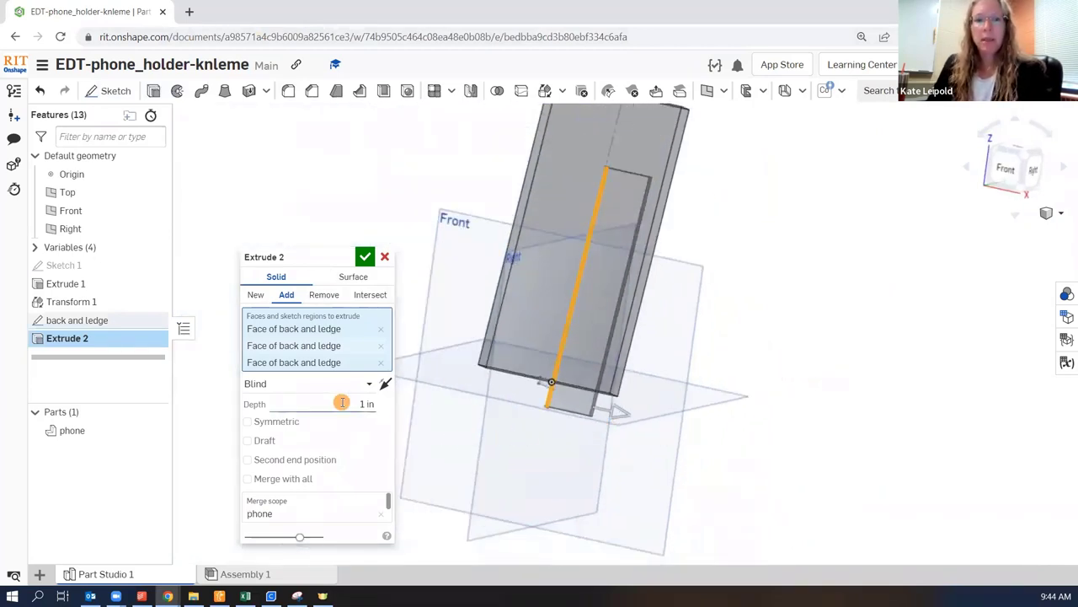
Make the extrusion symmetric with depth (#width+2*#thickness)
{"action": "left_click", "coordinate": [286, 421]}
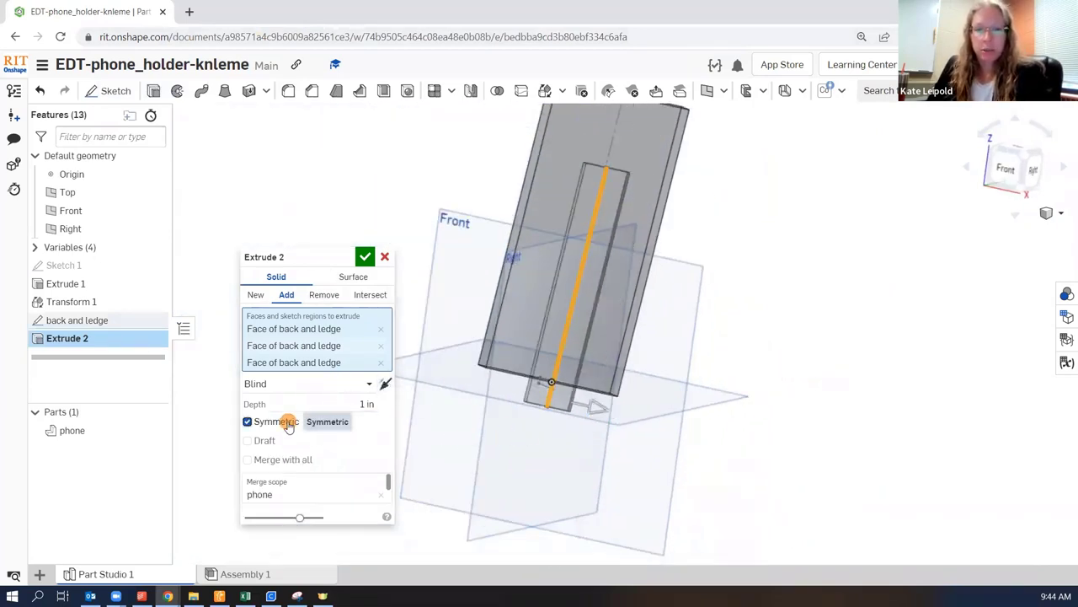
{"action": "left_click", "coordinate": [307, 404]}
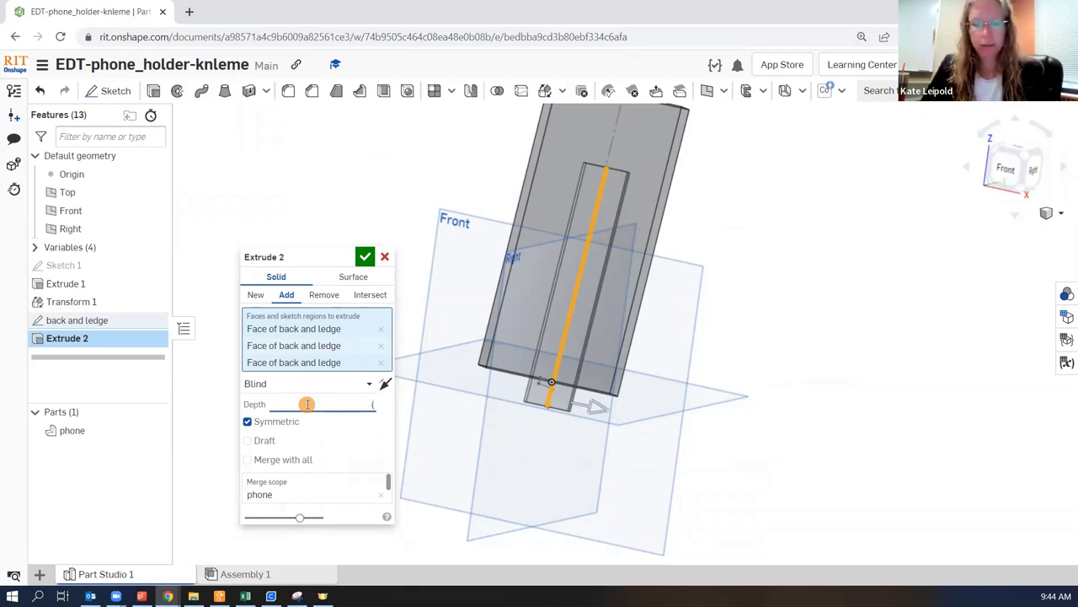
{"action": "type", "text": "#w"}
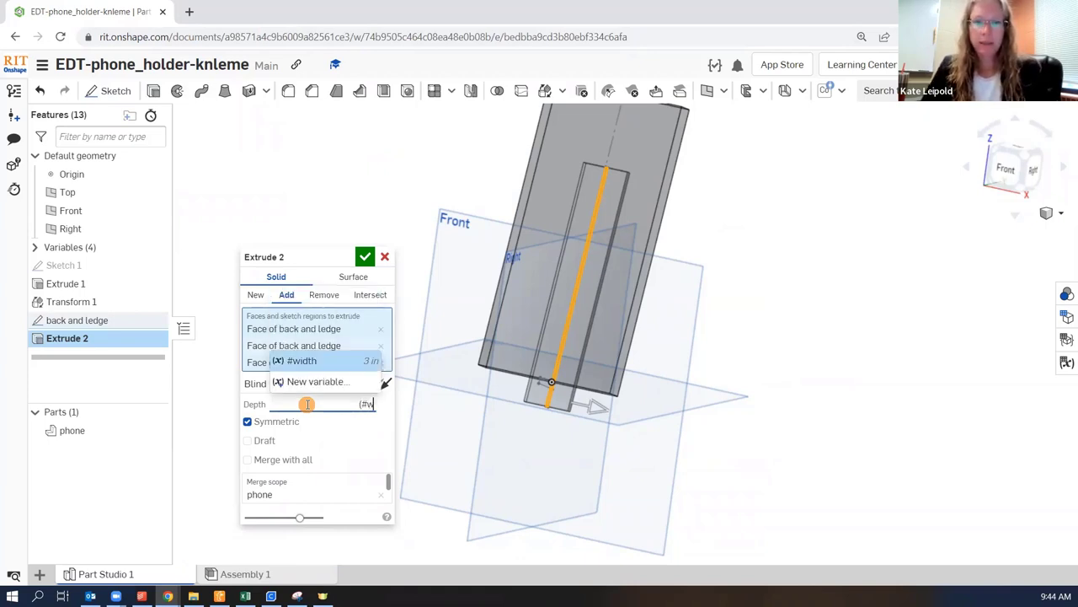
{"action": "type", "text": "id"}
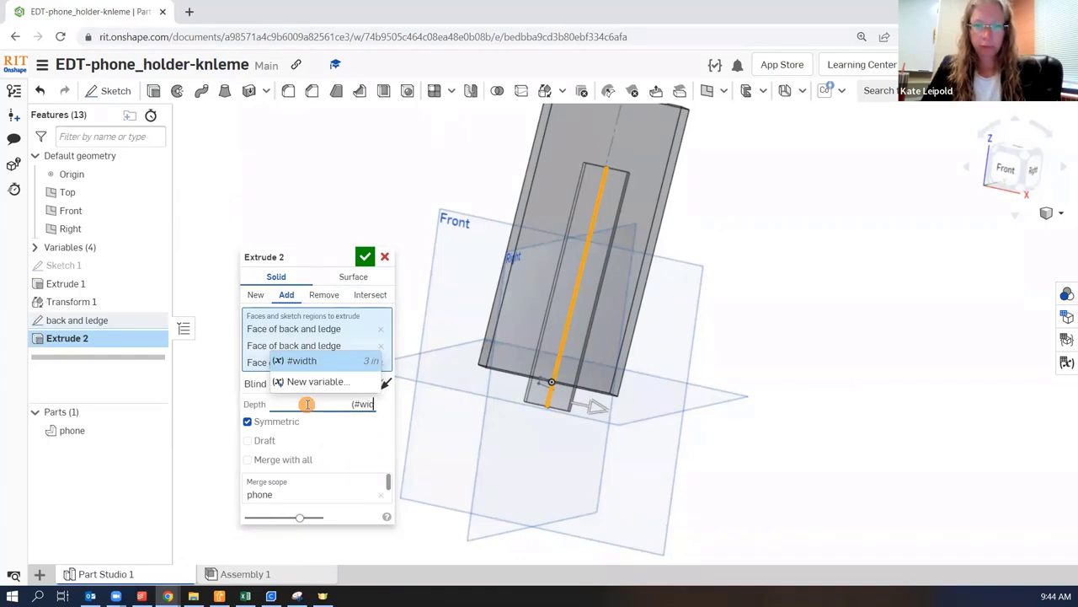
{"action": "left_click", "coordinate": [314, 360]}
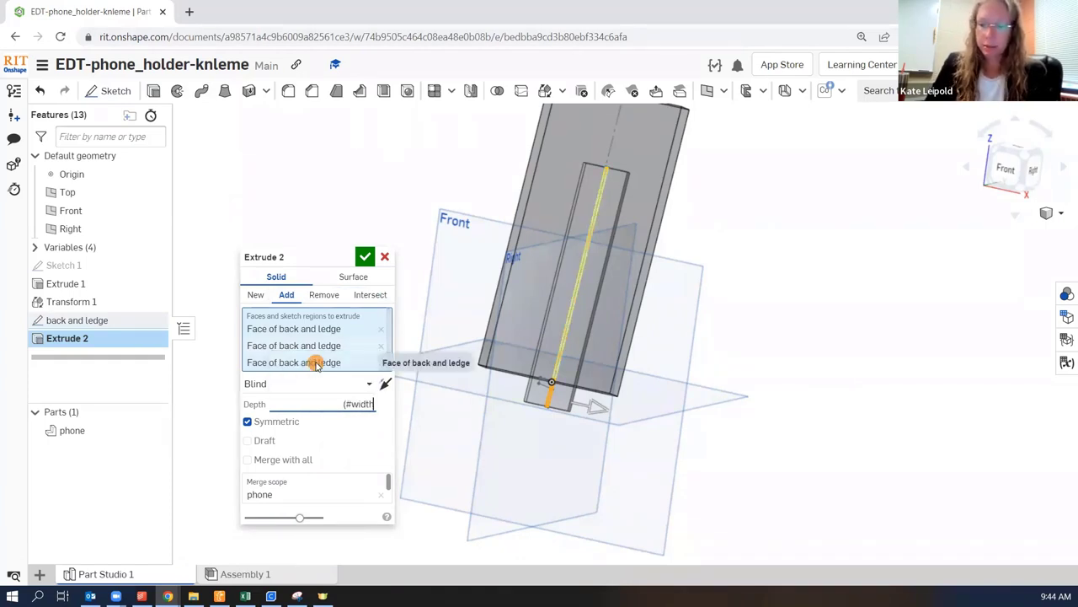
{"action": "type", "text": "+"}
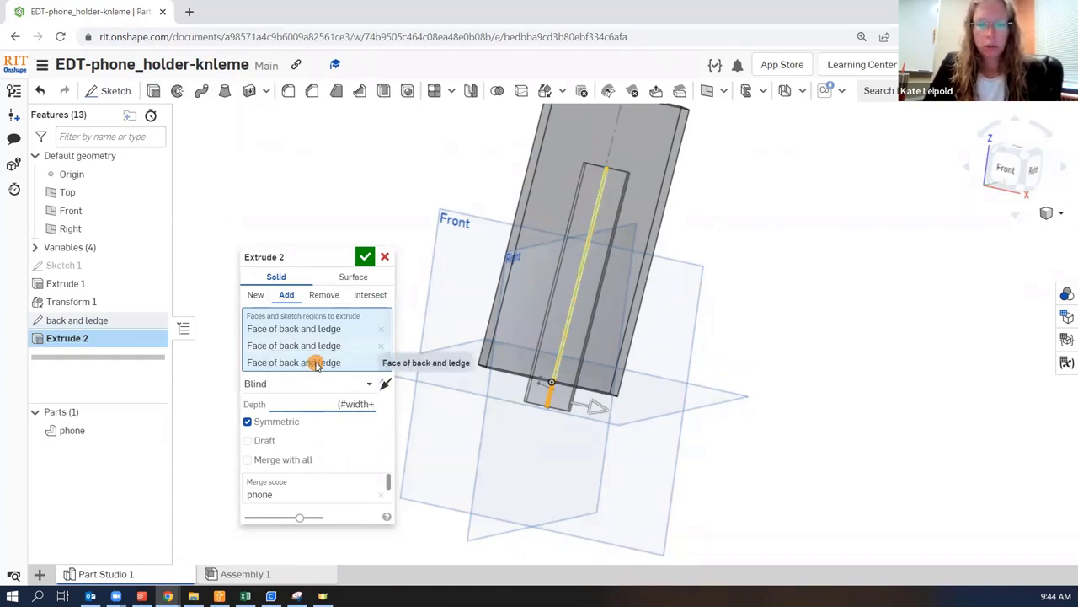
{"action": "type", "text": "2*"}
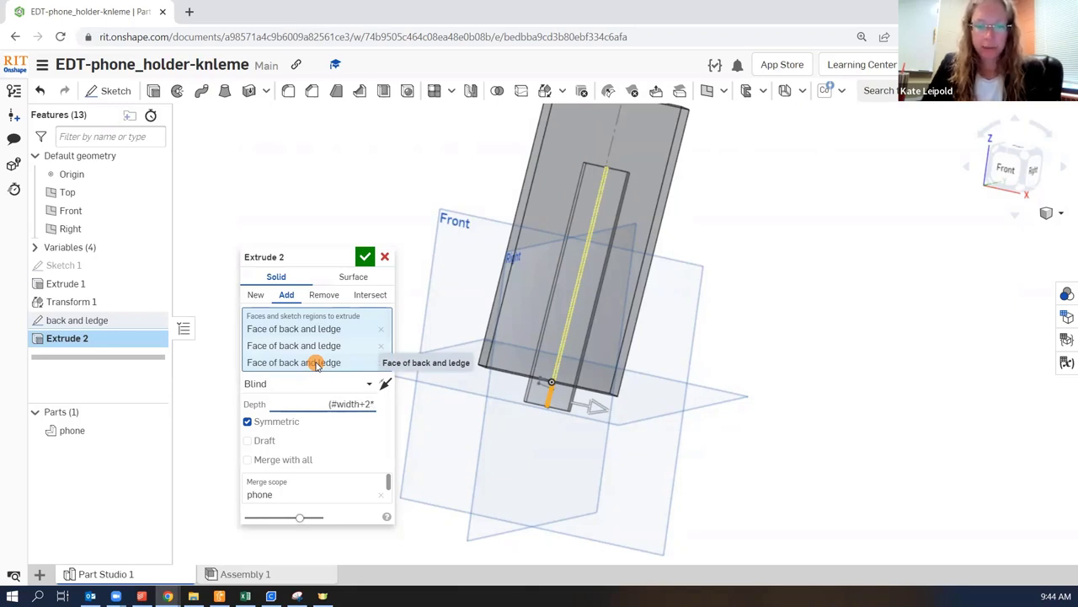
{"action": "type", "text": "#"}
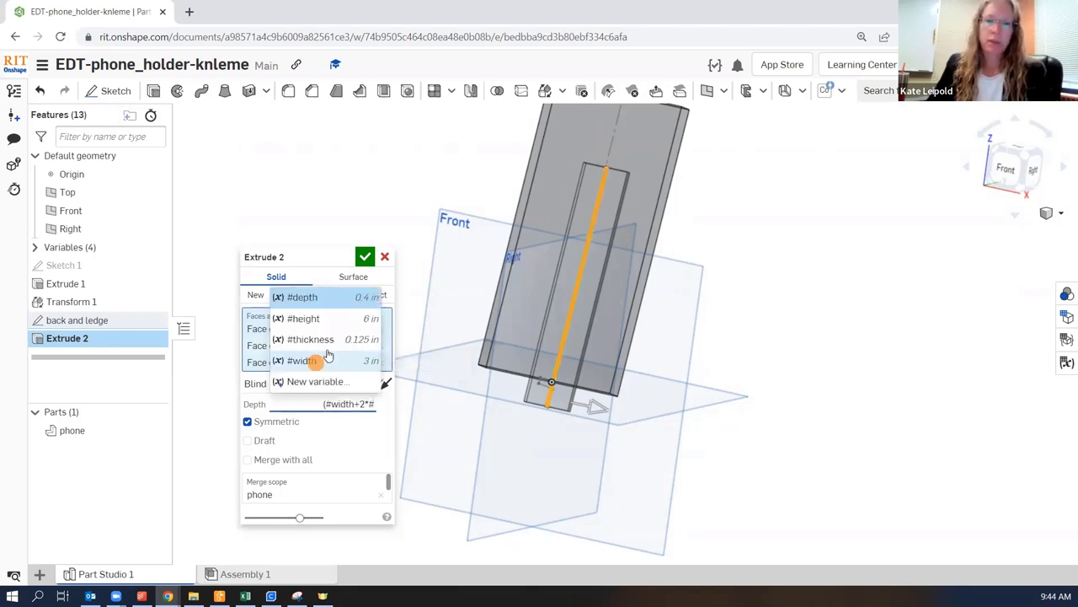
{"action": "left_click", "coordinate": [330, 342]}
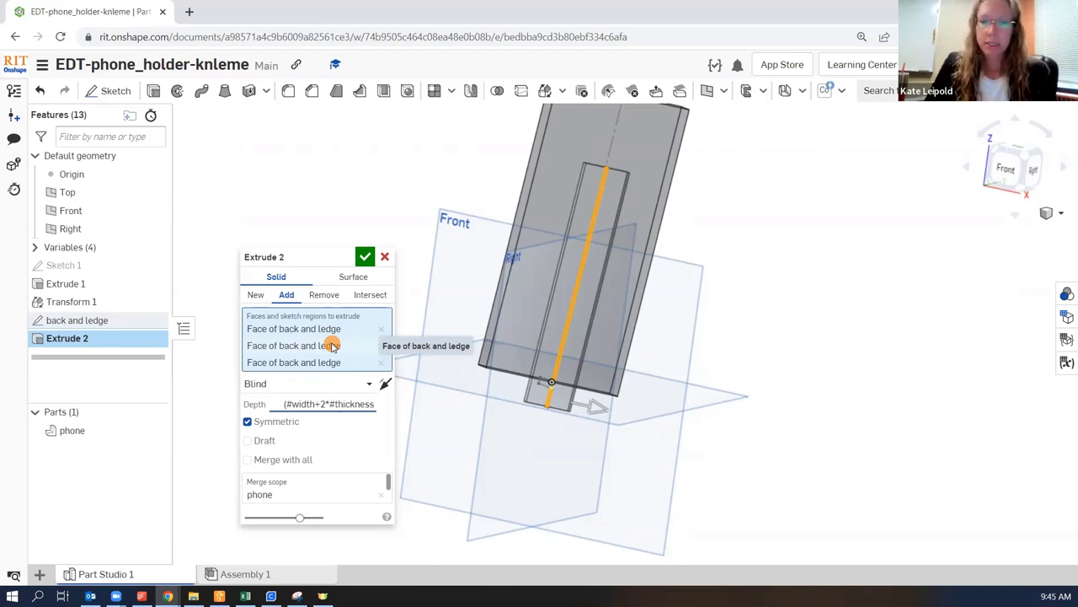
{"action": "type", "text": ")"}
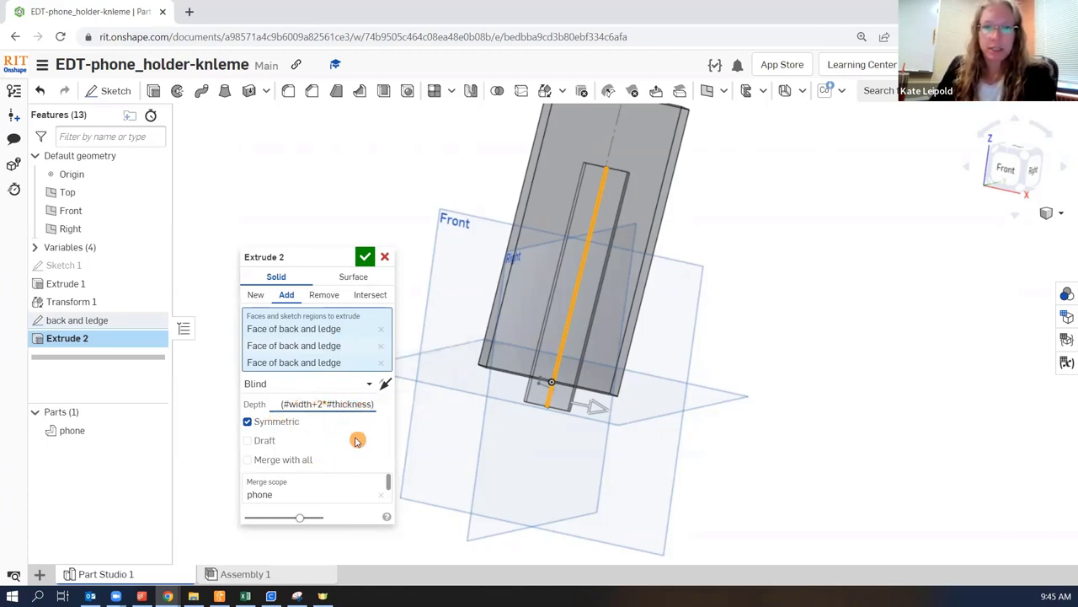
{"action": "key", "text": "Return"}
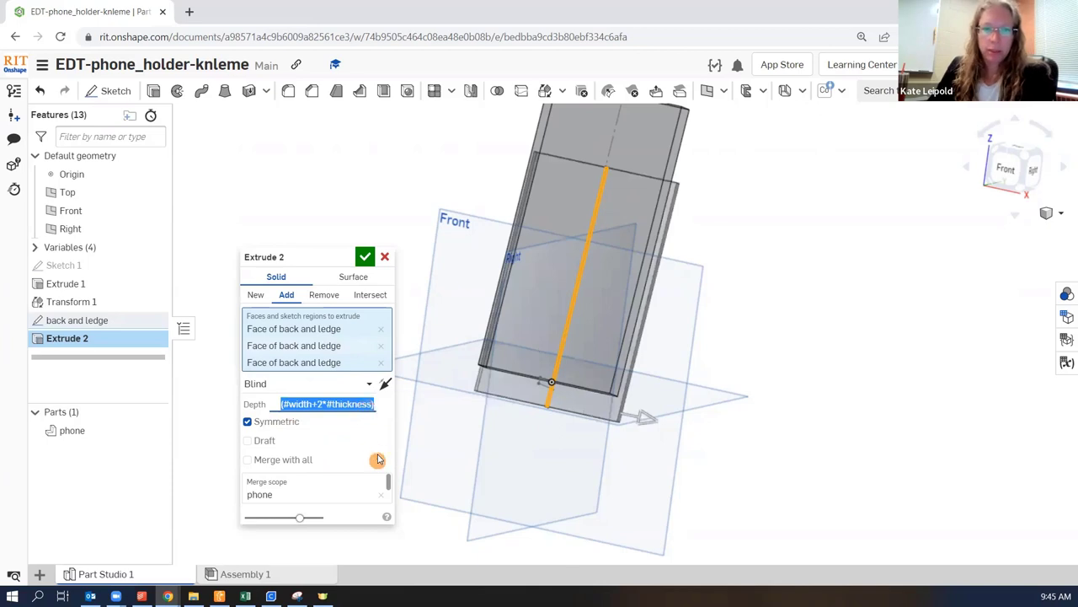
Check the back plate's width in 3D and accept Extrude 2
{"action": "right_click_drag", "start_coordinate": [503, 445], "coordinate": [522, 448]}
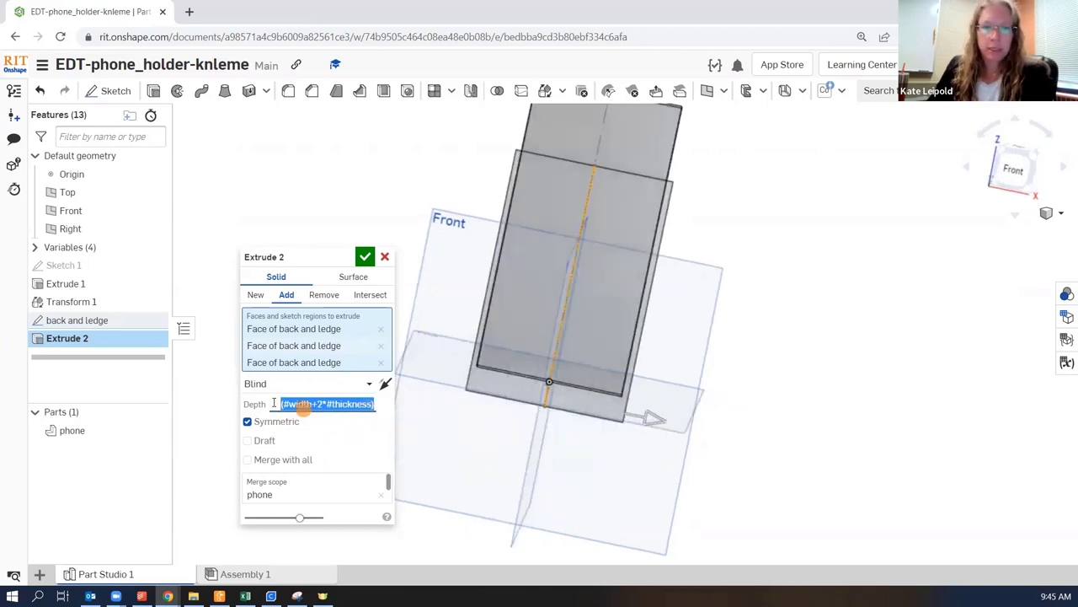
{"action": "right_click_drag", "start_coordinate": [345, 436], "coordinate": [481, 436]}
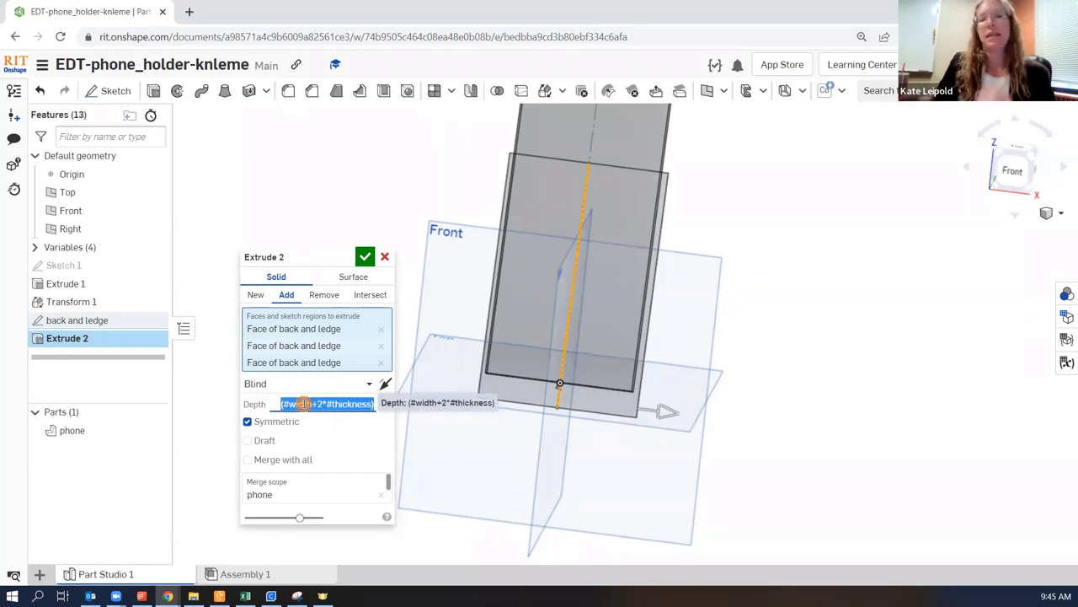
{"action": "left_click", "coordinate": [365, 256]}
{"action": "right_click_drag", "start_coordinate": [361, 318], "coordinate": [337, 315]}
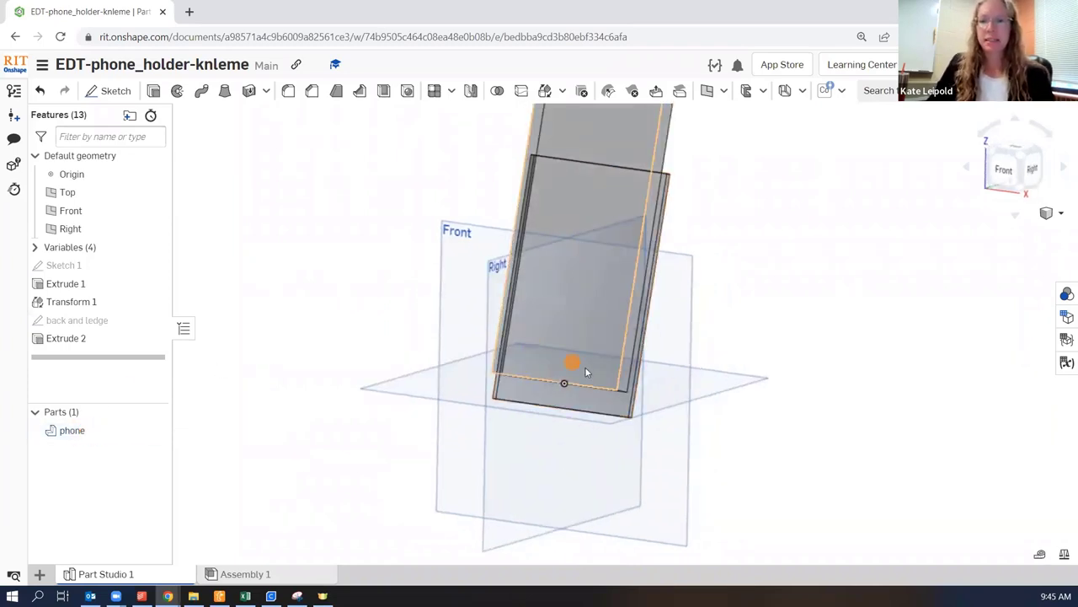
Change Extrude 2 from Add to New so it creates a separate part
{"action": "double_click", "coordinate": [67, 338]}
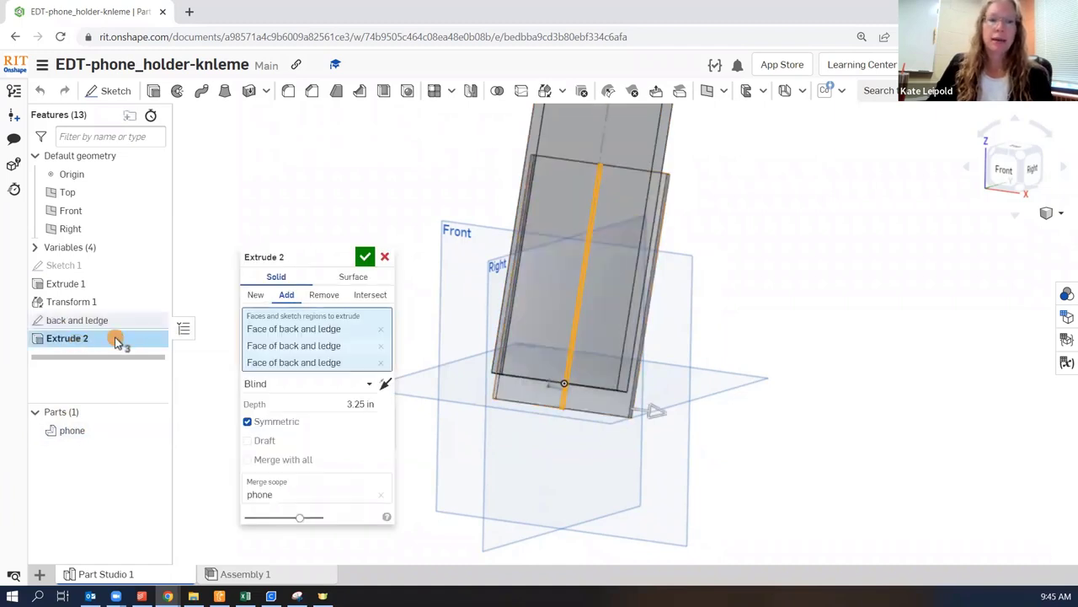
{"action": "left_click", "coordinate": [255, 295]}
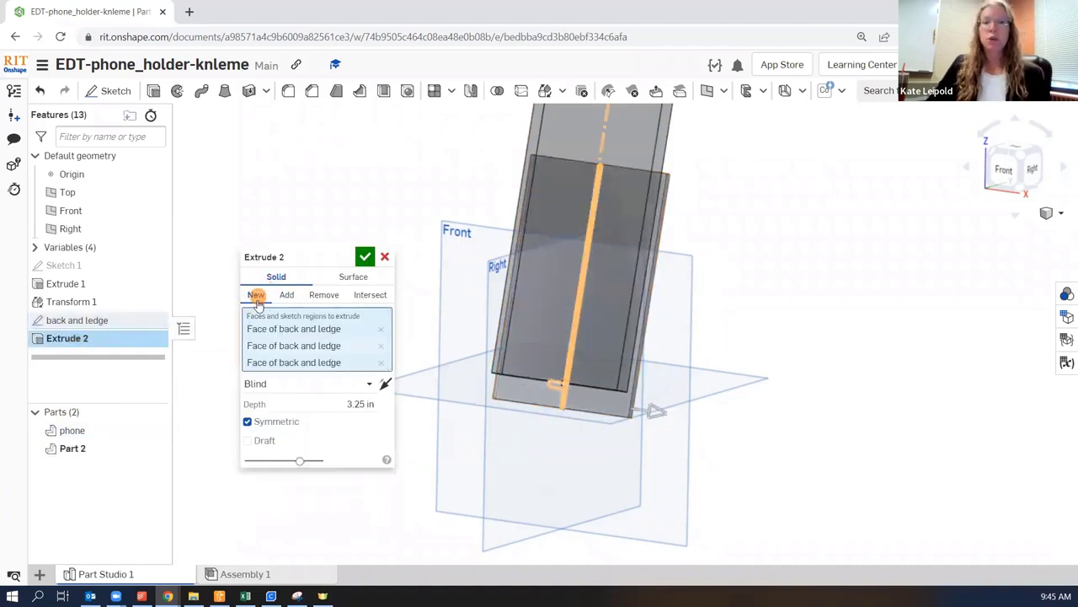
{"action": "left_click", "coordinate": [365, 256]}
Rename Part 2 in the Parts list to 'back'
{"action": "left_click", "coordinate": [84, 448]}
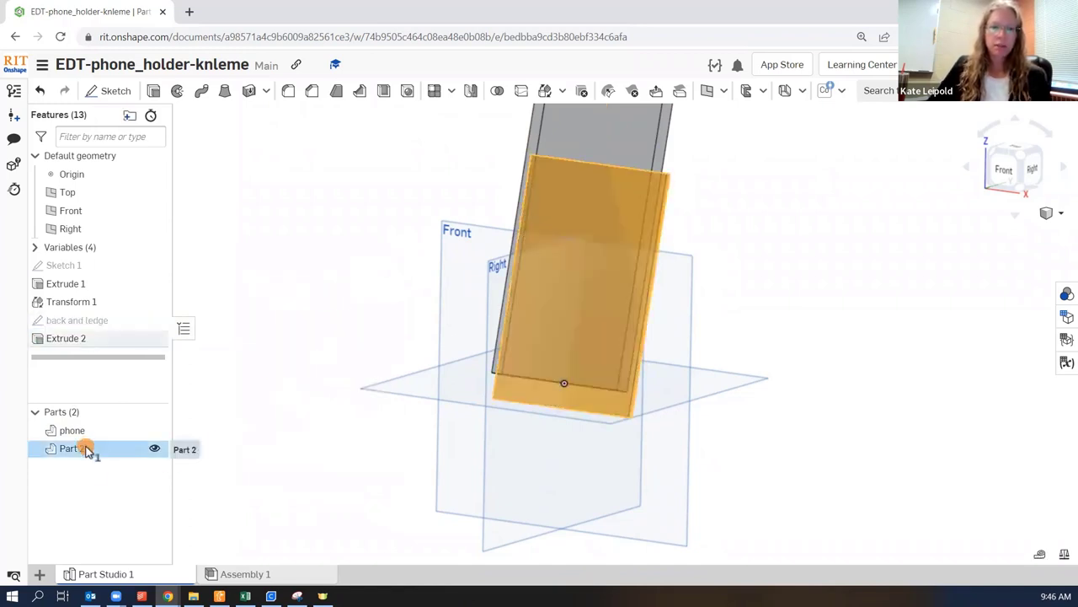
{"action": "right_click", "coordinate": [83, 448]}
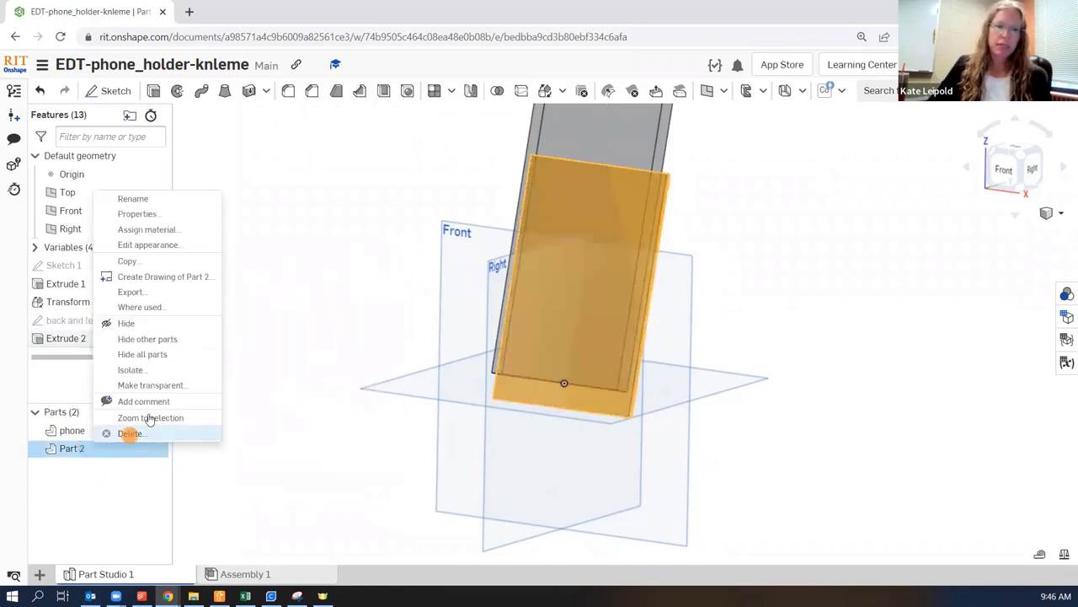
{"action": "left_click", "coordinate": [154, 198]}
{"action": "type", "text": "back"}
{"action": "key", "text": "Return"}
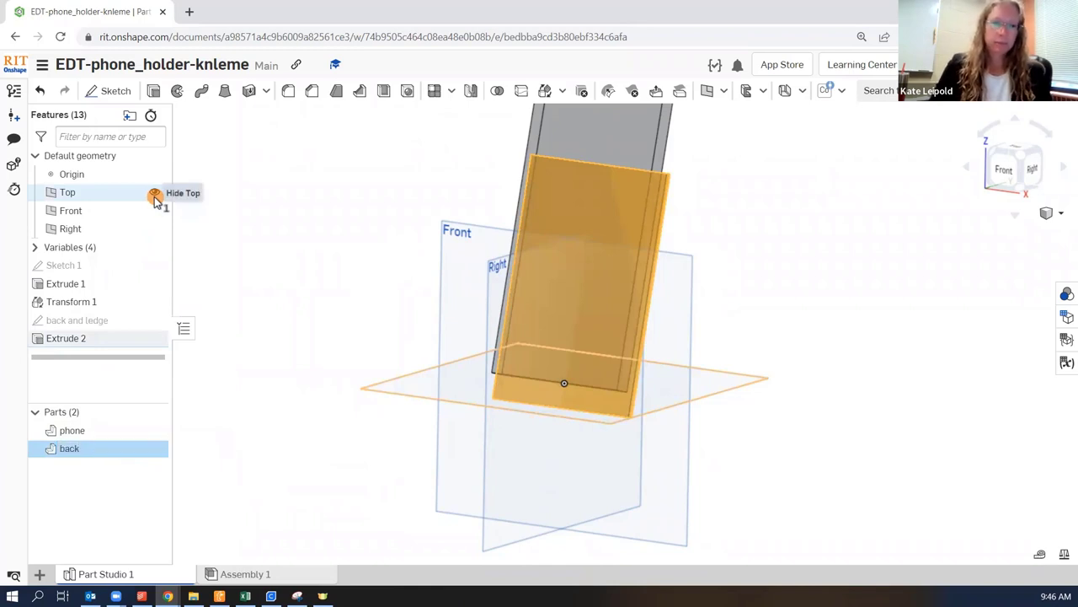
{"action": "left_click", "coordinate": [272, 322]}
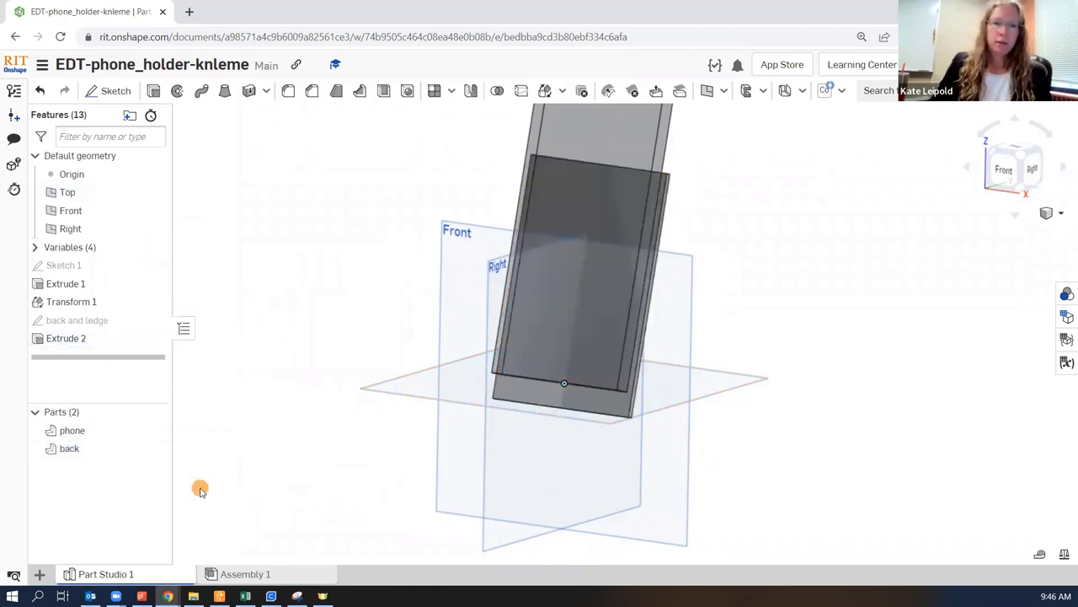
Give the back part the orange-tan EAB97D appearance colour
{"action": "left_click", "coordinate": [102, 451]}
{"action": "right_click", "coordinate": [102, 451]}
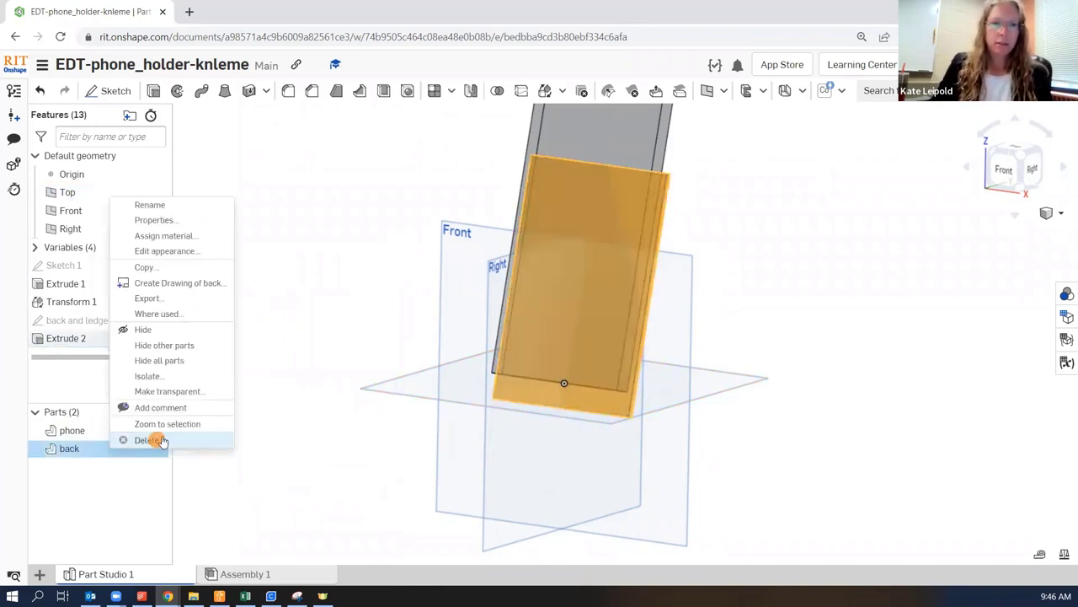
{"action": "left_click", "coordinate": [156, 251]}
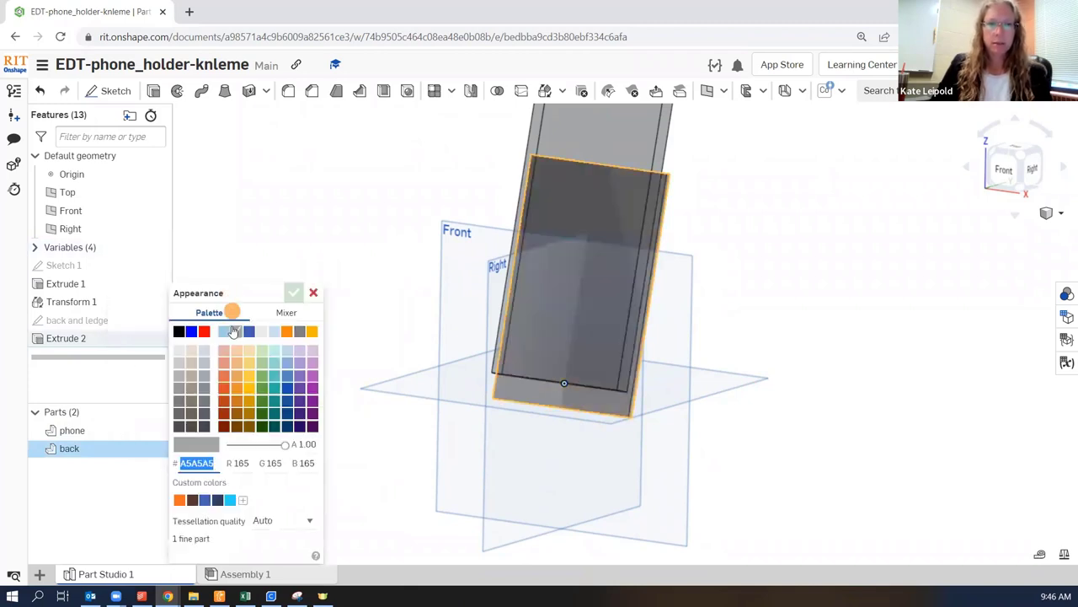
{"action": "left_click", "coordinate": [191, 363]}
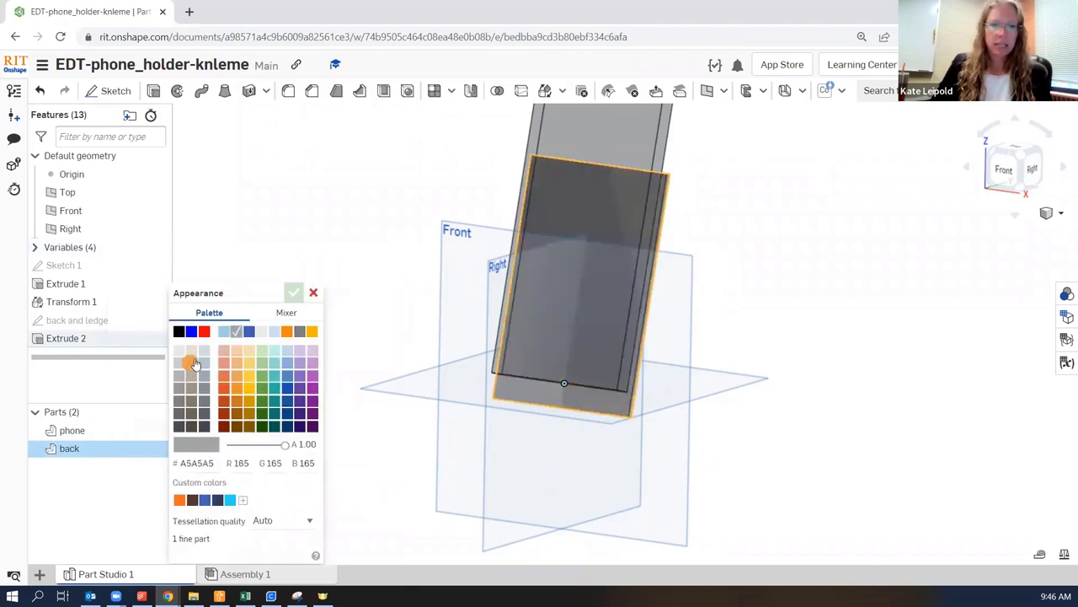
{"action": "left_click", "coordinate": [239, 363]}
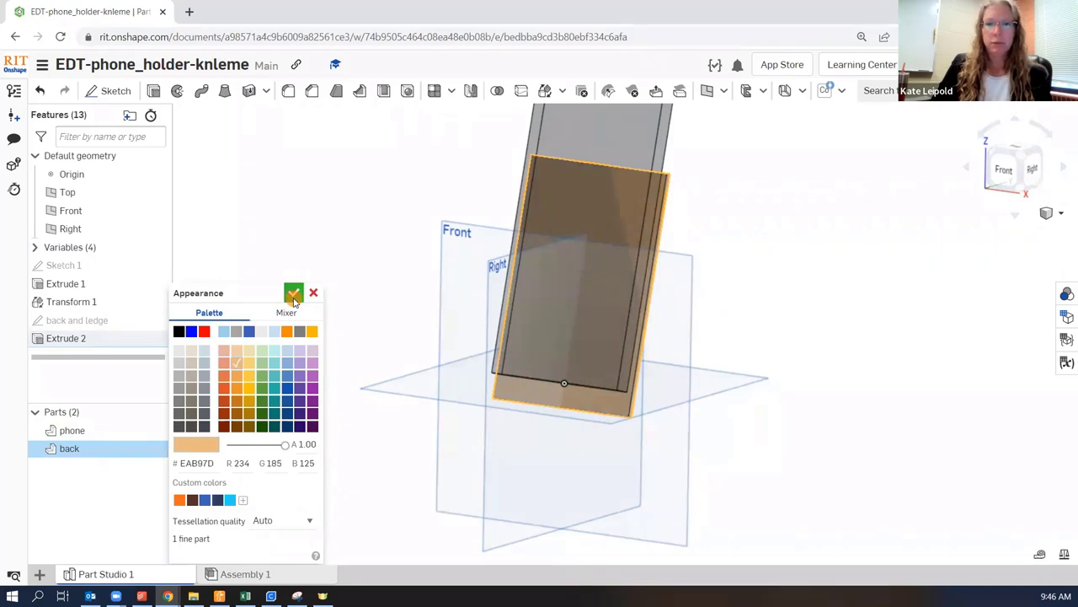
{"action": "left_click", "coordinate": [293, 295]}
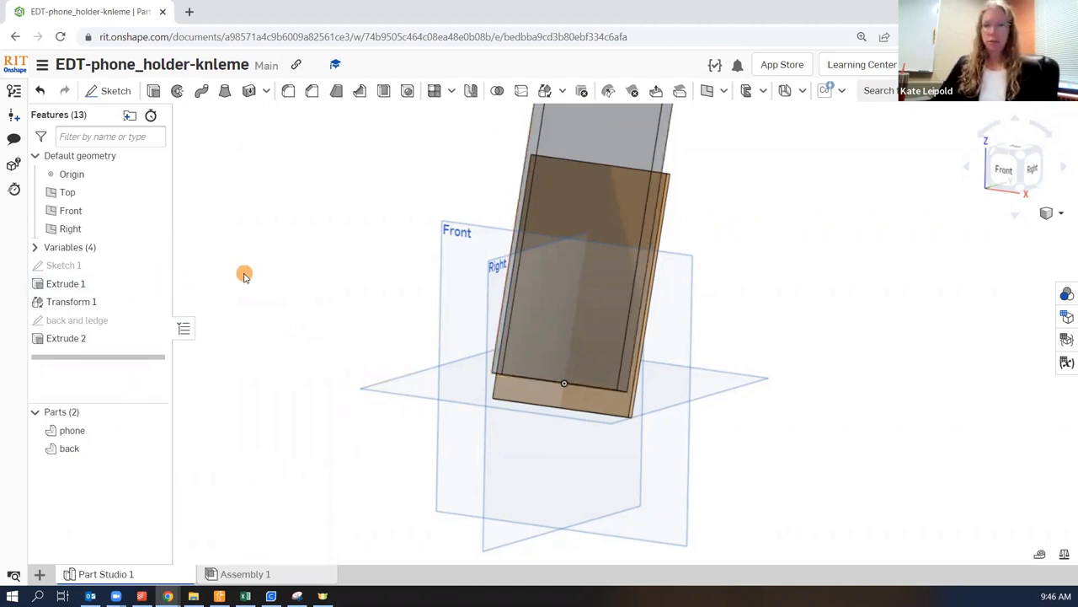
Open a new sketch on the back's Extrude 2 face, viewed from Right with planes hidden
{"action": "right_click_drag", "start_coordinate": [753, 284], "coordinate": [720, 268]}
{"action": "left_click", "coordinate": [110, 90]}
{"action": "scroll", "coordinate": [645, 198], "scroll_direction": "up", "scroll_amount": 5}
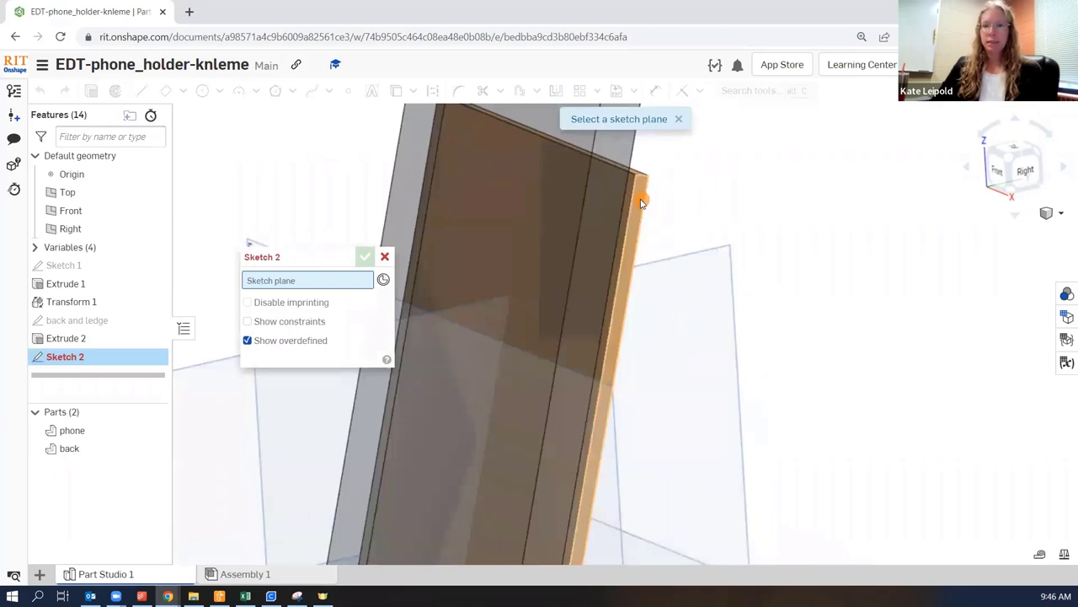
{"action": "left_click", "coordinate": [640, 203]}
{"action": "mouse_move", "coordinate": [927, 356]}
{"action": "right_mouse_down"}
{"action": "mouse_move", "coordinate": [799, 287]}
{"action": "mouse_move", "coordinate": [811, 292]}
{"action": "mouse_move", "coordinate": [678, 195]}
{"action": "right_mouse_up"}
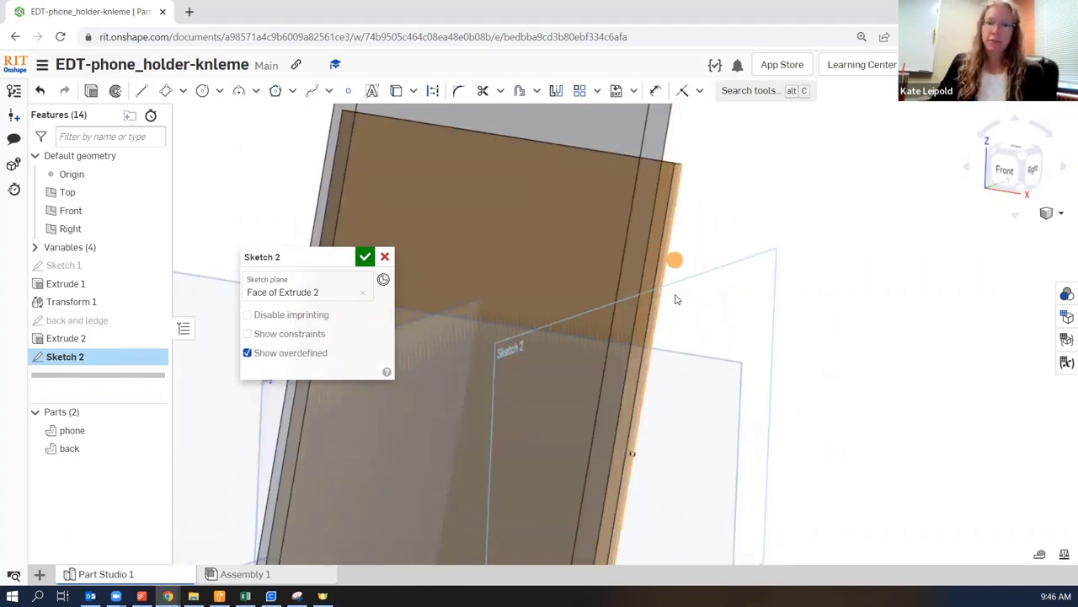
{"action": "left_click", "coordinate": [1032, 169]}
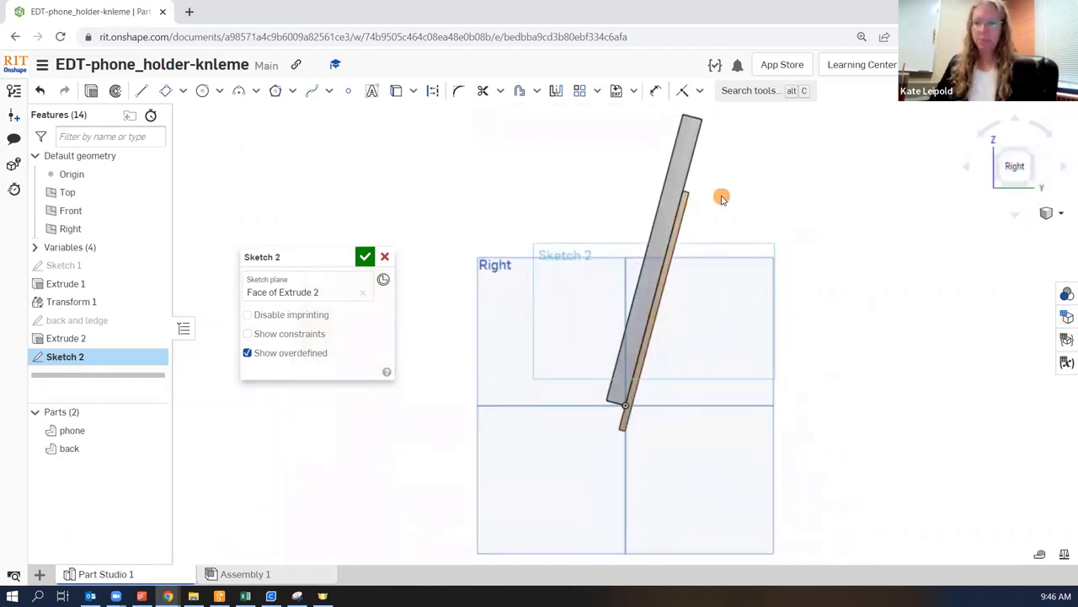
{"action": "key", "text": "p"}
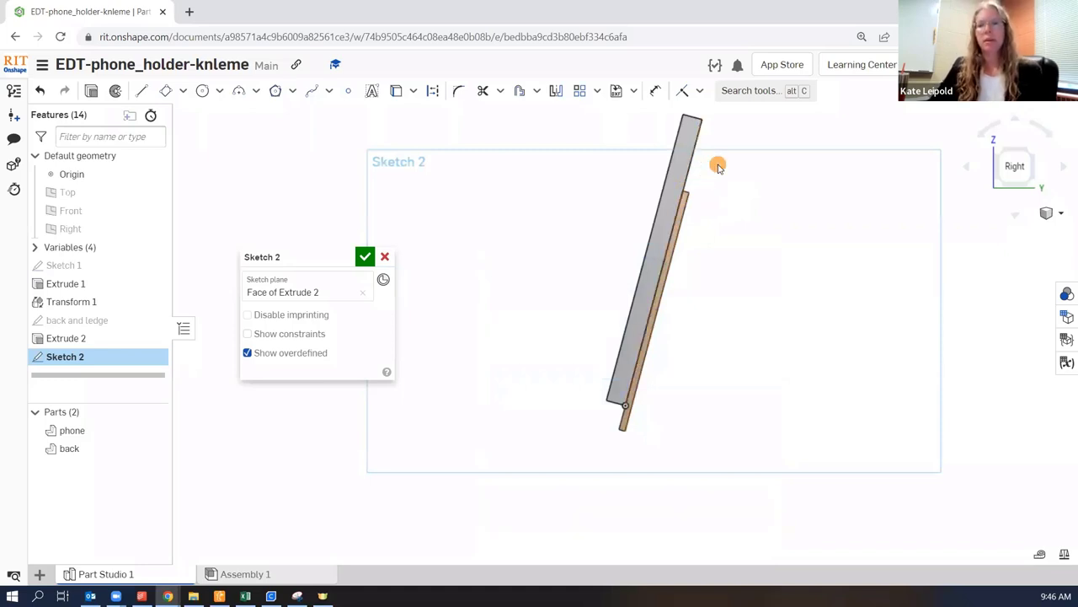
{"action": "scroll", "coordinate": [716, 165], "scroll_direction": "up", "scroll_amount": 2}
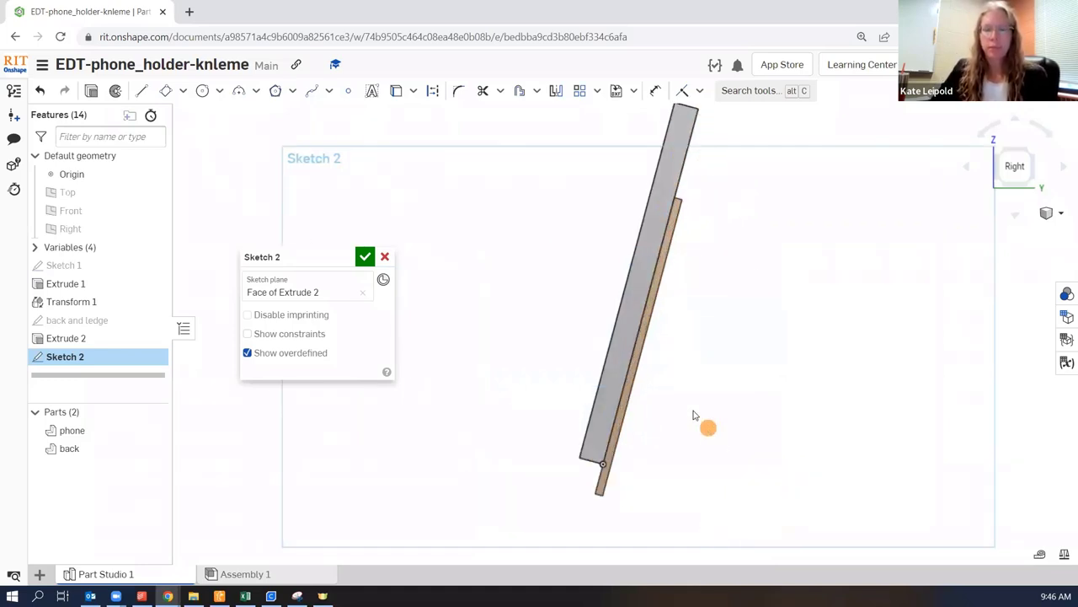
{"action": "left_click_drag", "start_coordinate": [308, 256], "coordinate": [179, 440]}
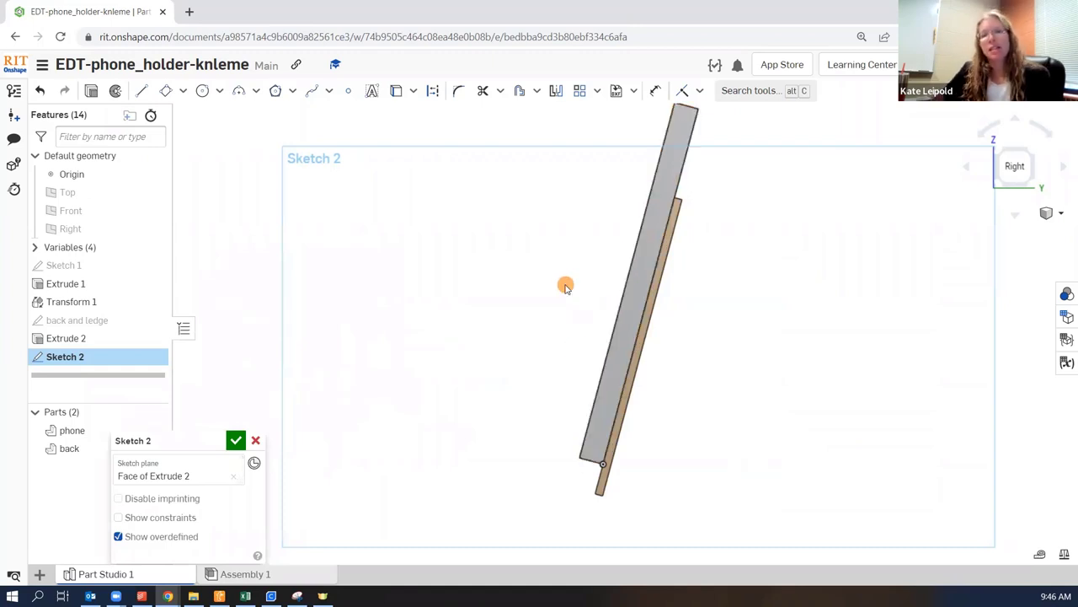
Switch to Corner rectangle and undo the accidental tiny rectangle
{"action": "left_click", "coordinate": [183, 90]}
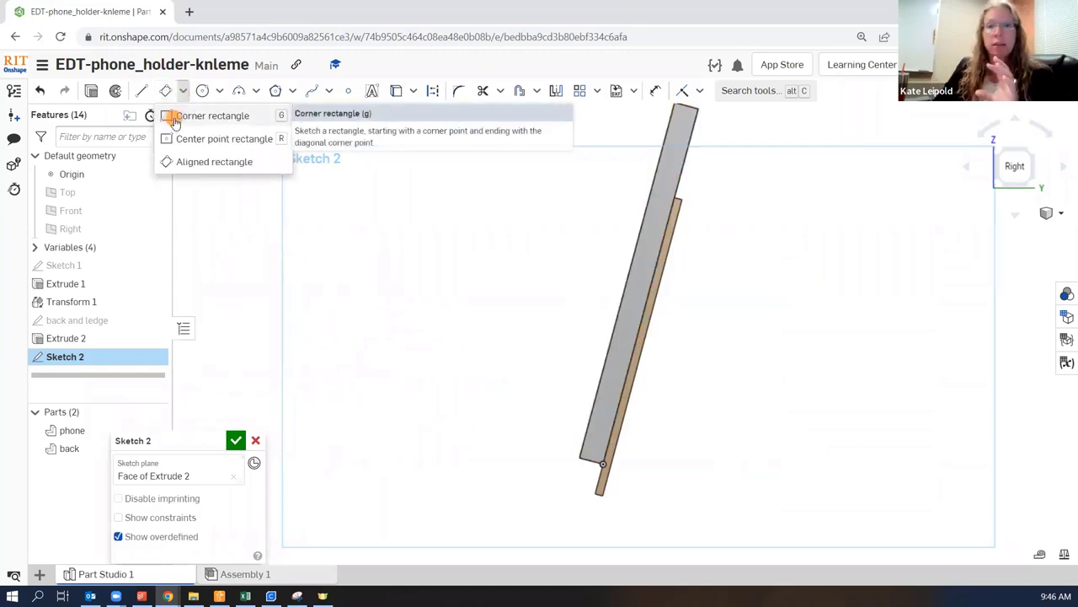
{"action": "left_click", "coordinate": [188, 118]}
{"action": "left_click", "coordinate": [521, 523]}
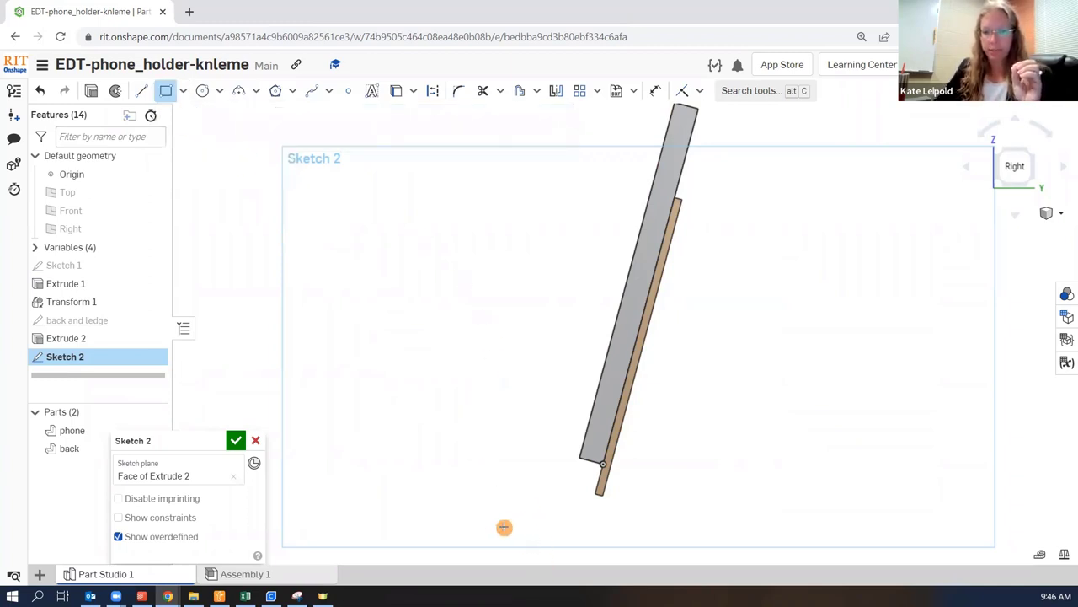
{"action": "left_click", "coordinate": [503, 526]}
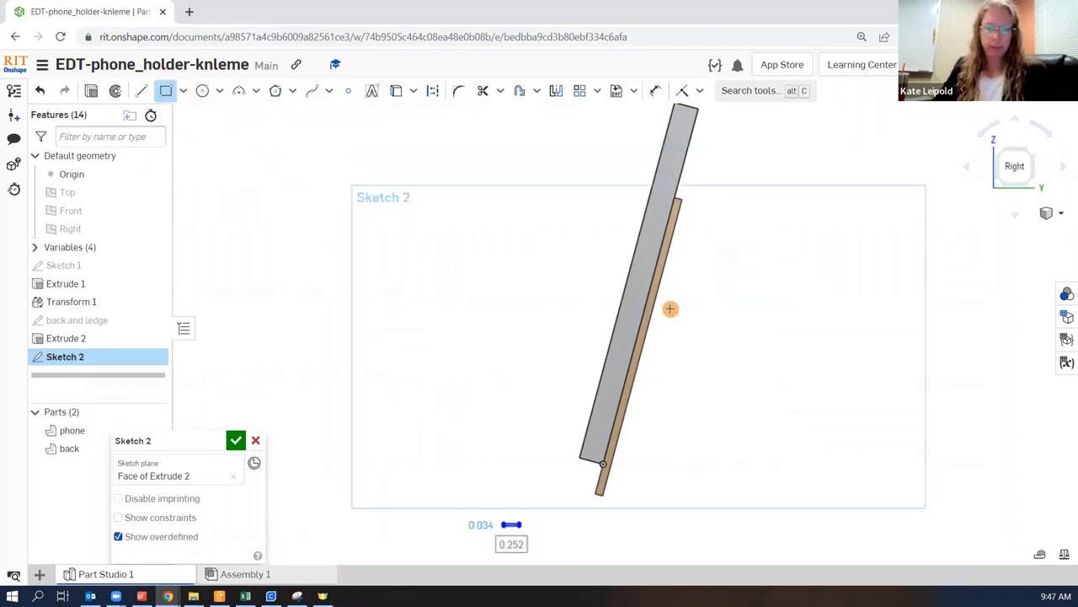
{"action": "key", "text": "ctrl+z"}
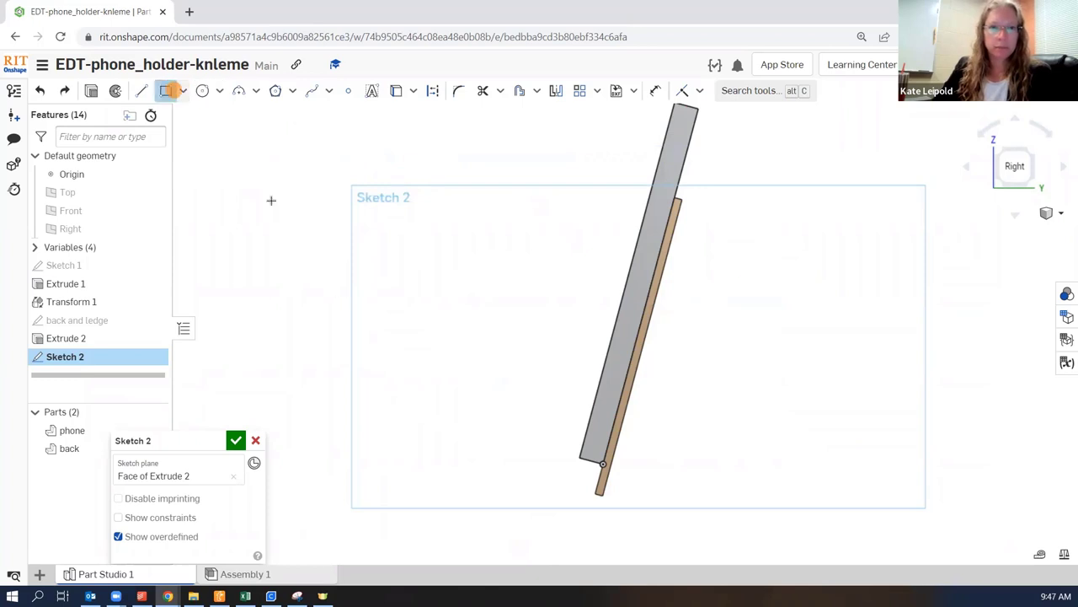
Draw a roughly 3.573 × 6.104 rectangle around both tilted profiles
{"action": "left_click", "coordinate": [530, 527]}
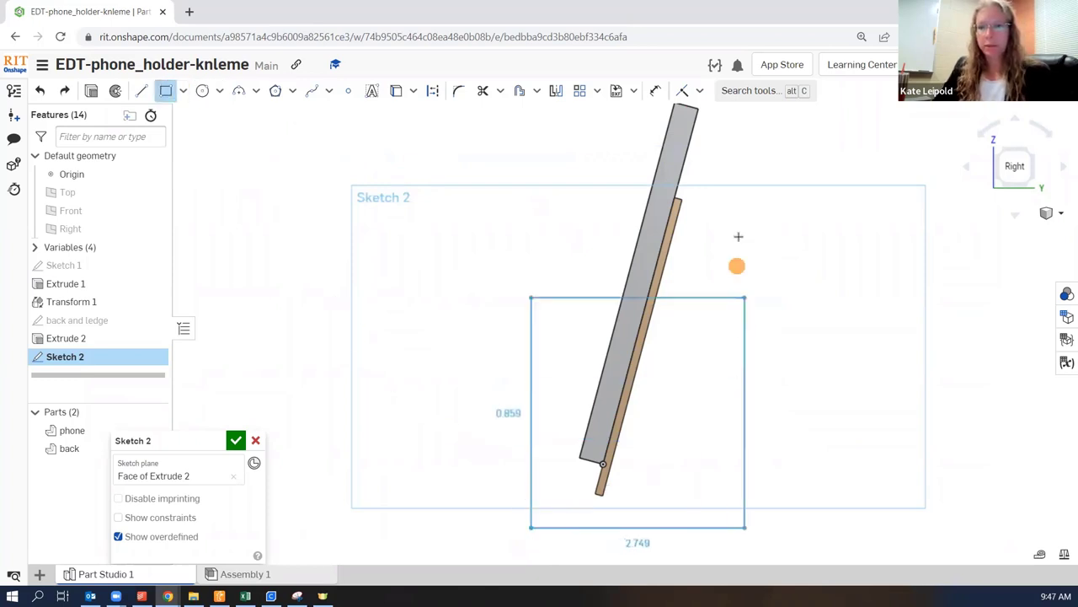
{"action": "left_click", "coordinate": [751, 154]}
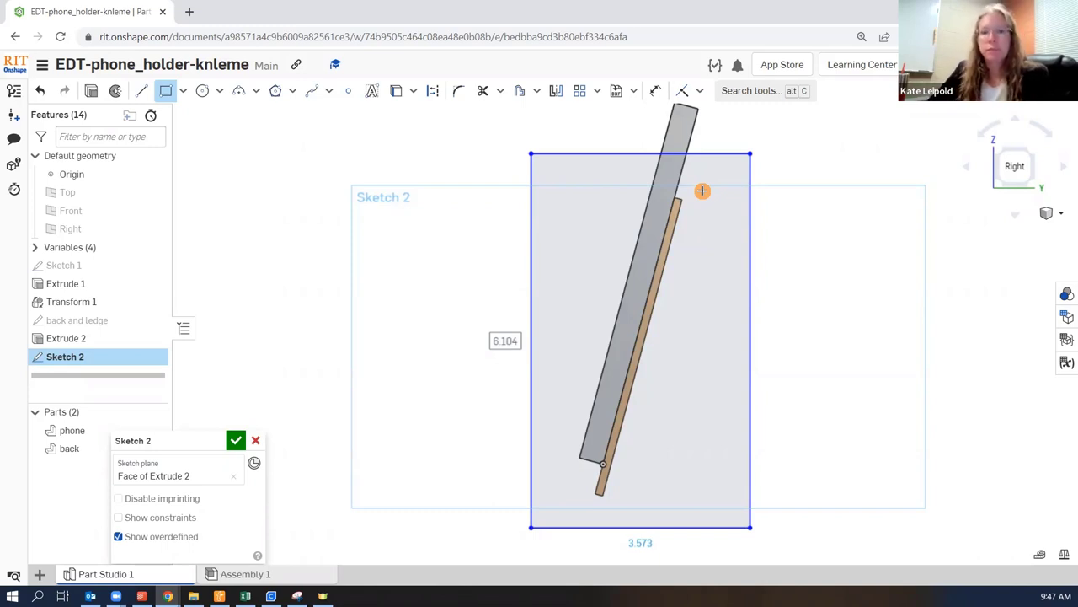
{"action": "left_click", "coordinate": [655, 91]}
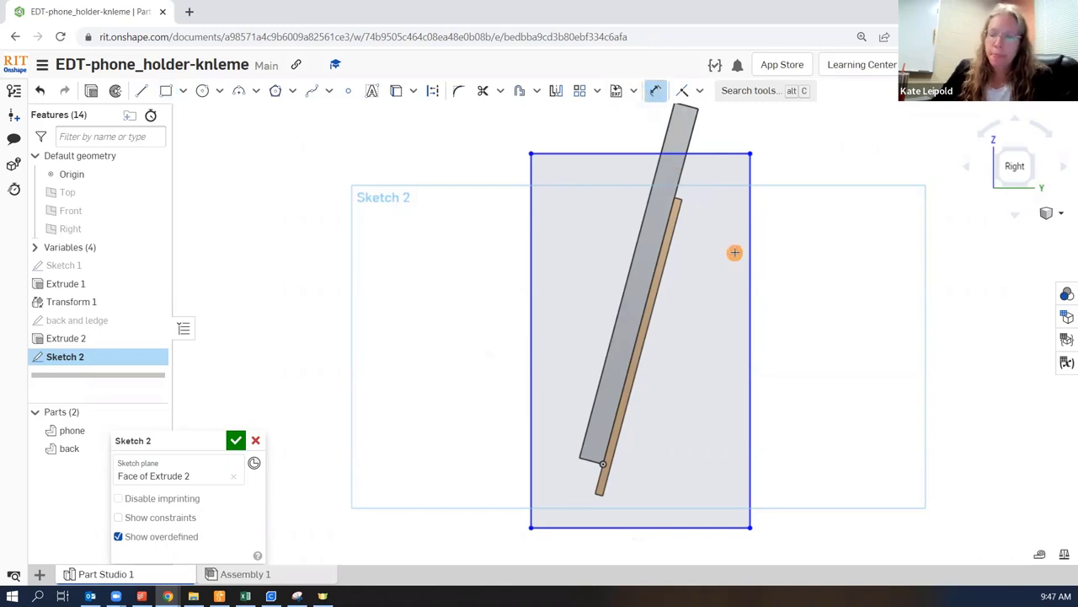
{"action": "scroll", "coordinate": [698, 178], "scroll_direction": "up", "scroll_amount": 1}
{"action": "scroll", "coordinate": [702, 236], "scroll_direction": "down", "scroll_amount": 2}
{"action": "scroll", "coordinate": [692, 231], "scroll_direction": "up", "scroll_amount": 2}
{"action": "scroll", "coordinate": [687, 208], "scroll_direction": "up", "scroll_amount": 3}
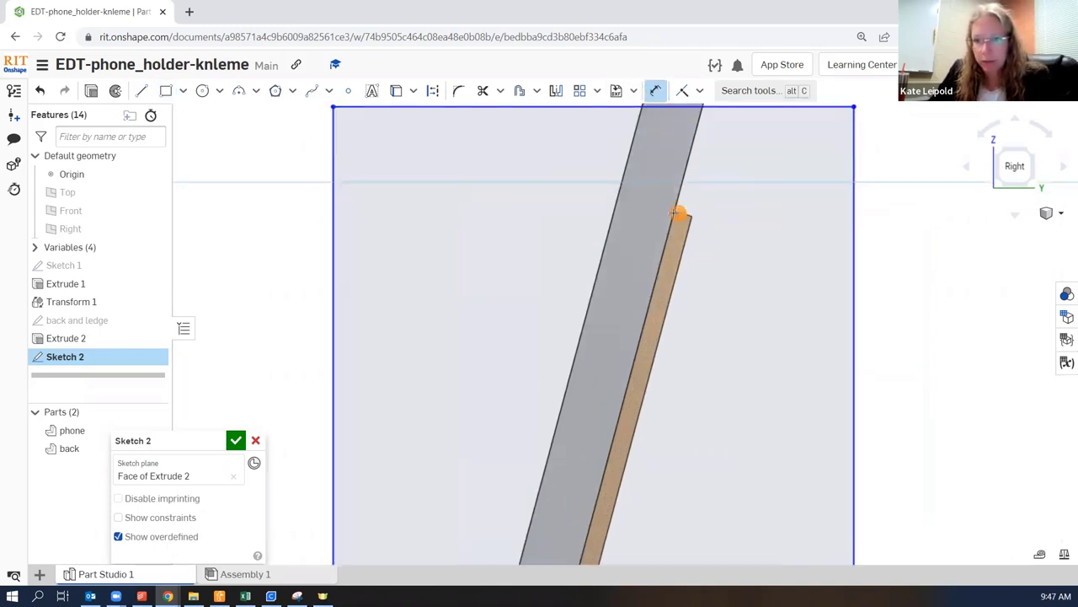
Hide the phone part and centre the Sketch 2 face in view
{"action": "scroll", "coordinate": [680, 215], "scroll_direction": "up", "scroll_amount": 4}
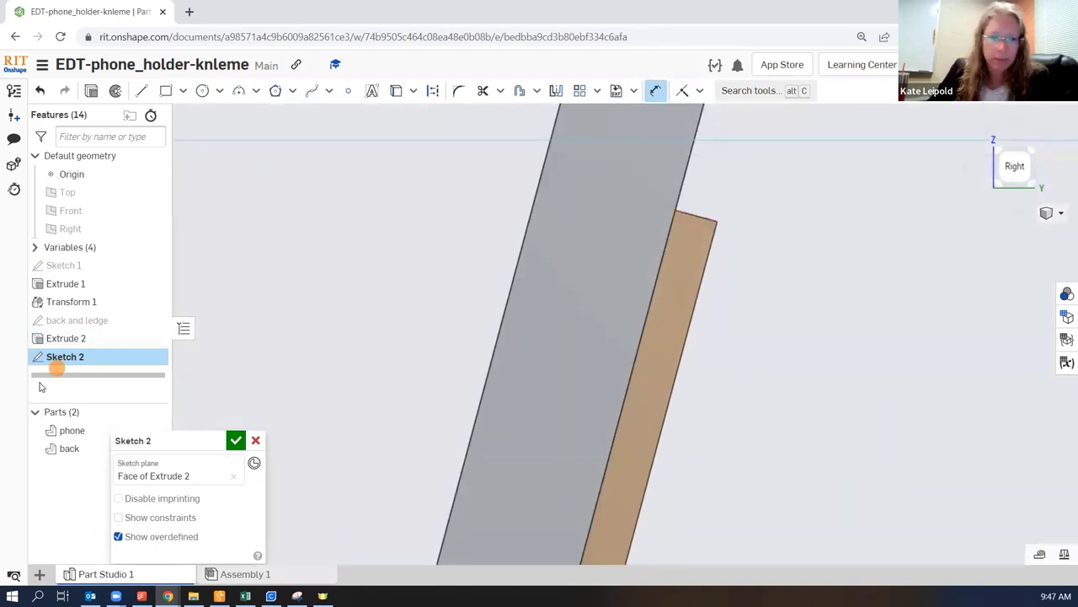
{"action": "left_click_drag", "start_coordinate": [172, 440], "coordinate": [264, 411]}
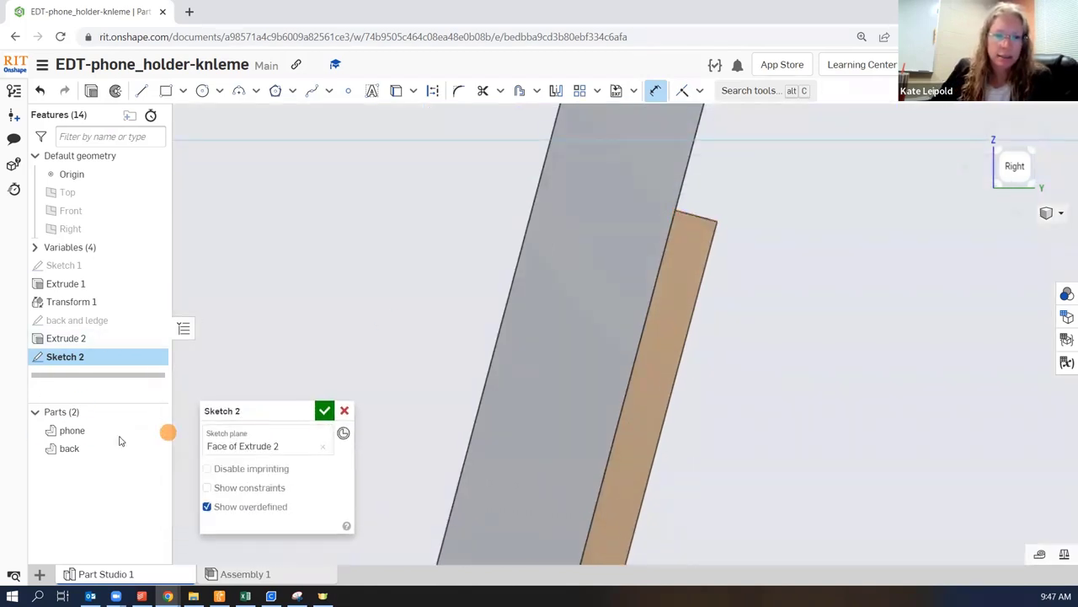
{"action": "left_click", "coordinate": [152, 432]}
{"action": "scroll", "coordinate": [257, 380], "scroll_direction": "down", "scroll_amount": 2}
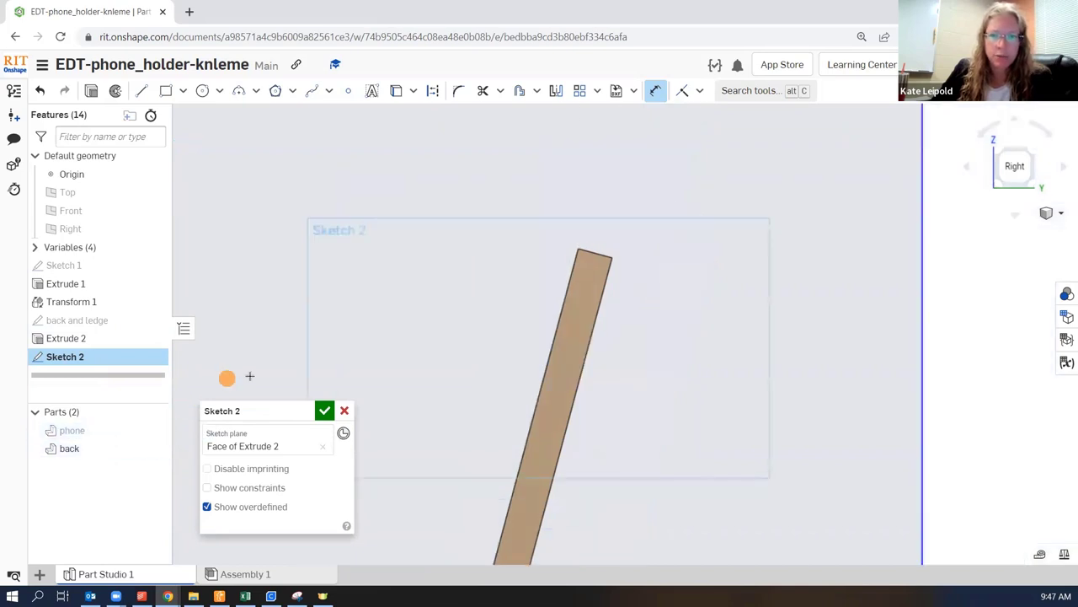
{"action": "scroll", "coordinate": [355, 358], "scroll_direction": "down", "scroll_amount": 4}
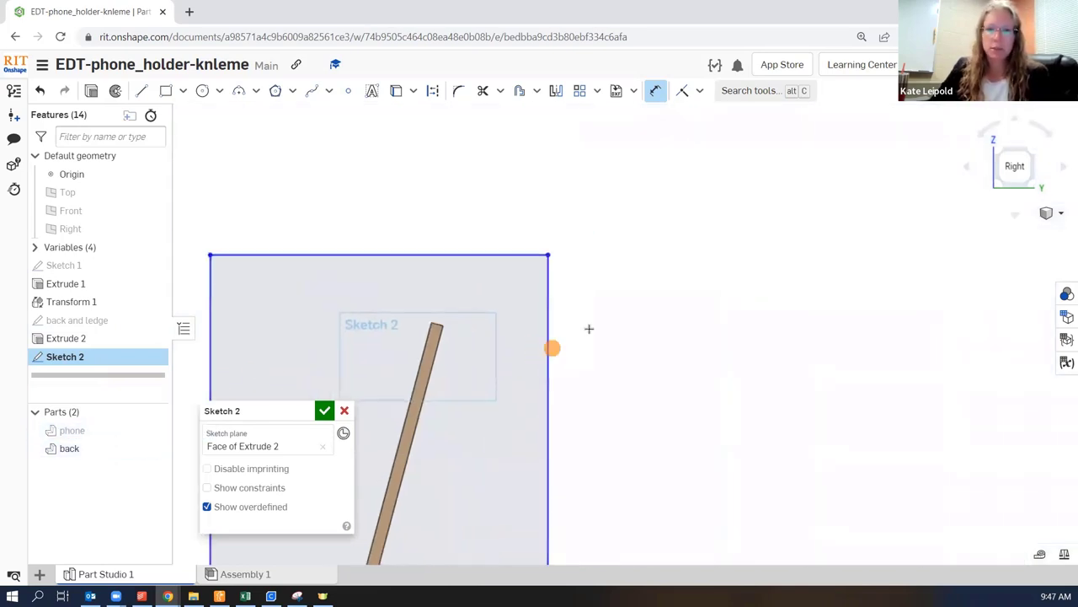
{"action": "middle_click_drag", "start_coordinate": [551, 347], "coordinate": [700, 225]}
{"action": "scroll", "coordinate": [704, 227], "scroll_direction": "down", "scroll_amount": 3}
{"action": "scroll", "coordinate": [680, 242], "scroll_direction": "up", "scroll_amount": 1}
{"action": "scroll", "coordinate": [639, 208], "scroll_direction": "up", "scroll_amount": 5}
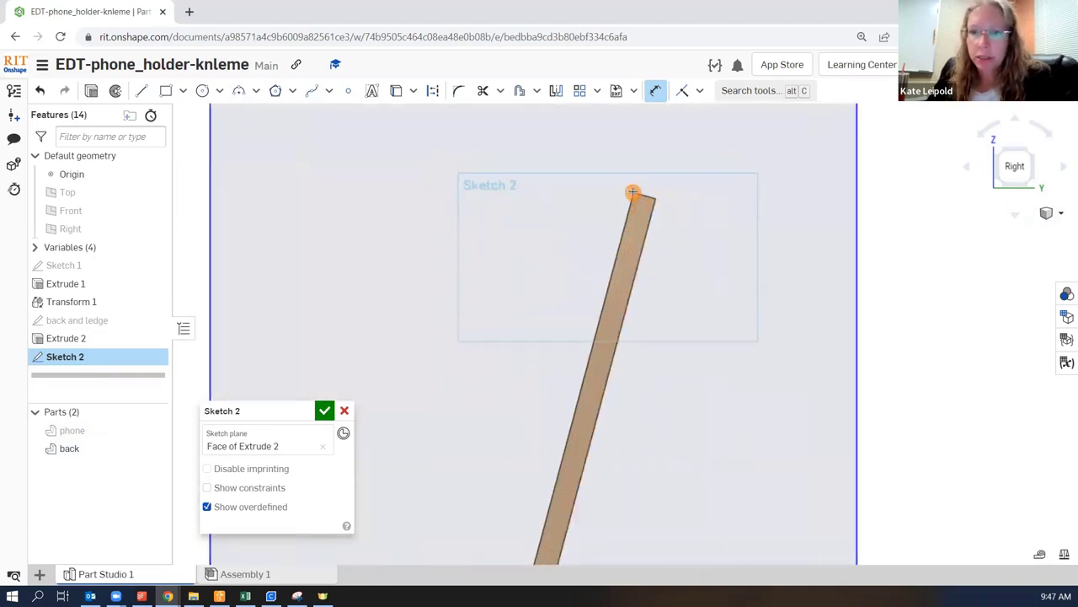
{"action": "scroll", "coordinate": [633, 219], "scroll_direction": "down", "scroll_amount": 5}
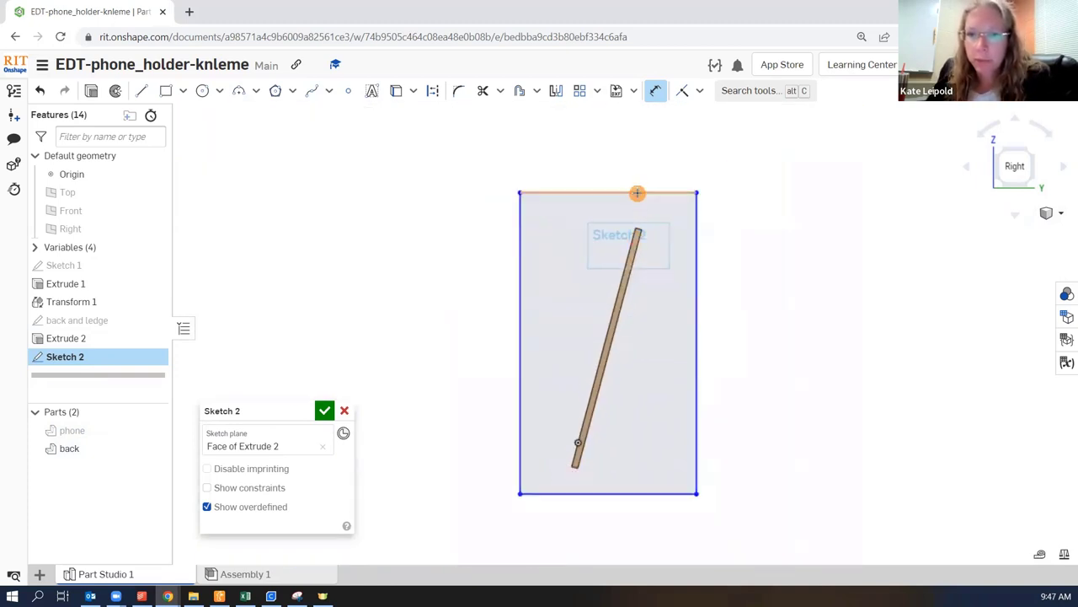
Dimension the gap above the back's top to 0.25
{"action": "left_click", "coordinate": [640, 201]}
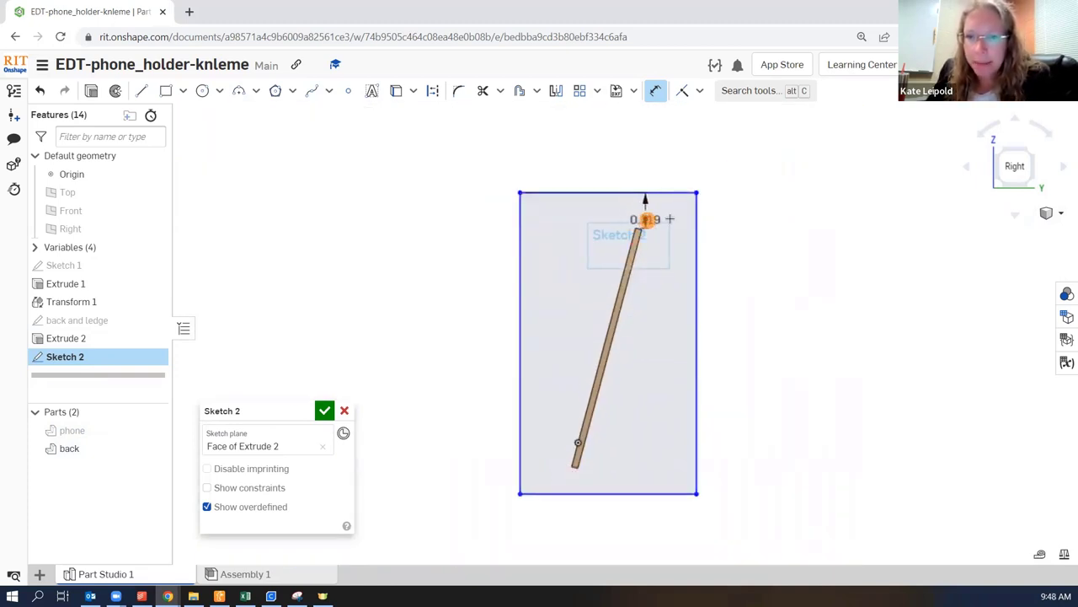
{"action": "left_click", "coordinate": [781, 226]}
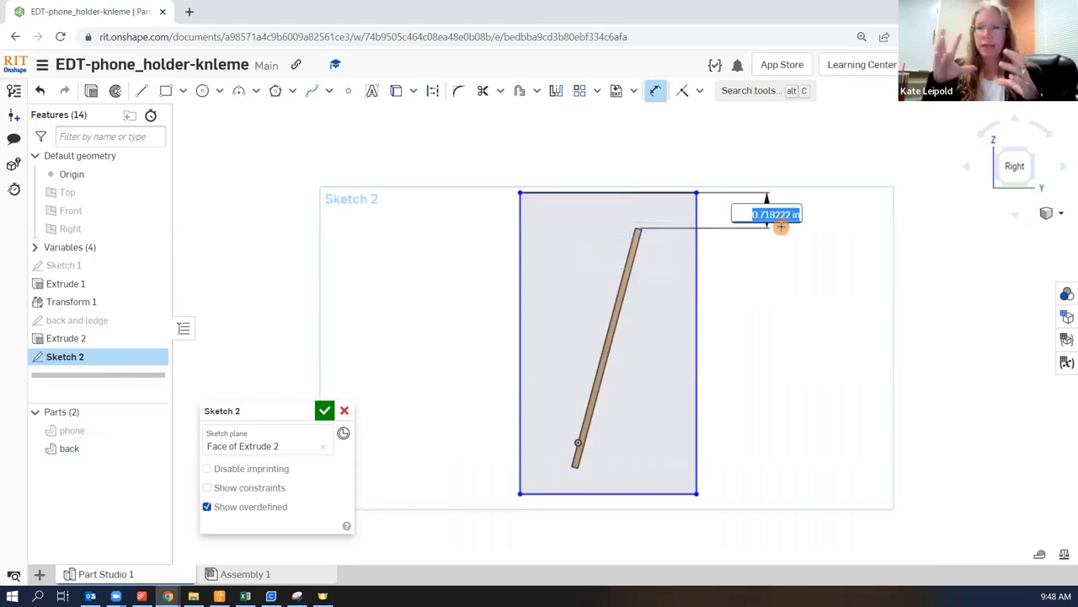
{"action": "type", "text": "25"}
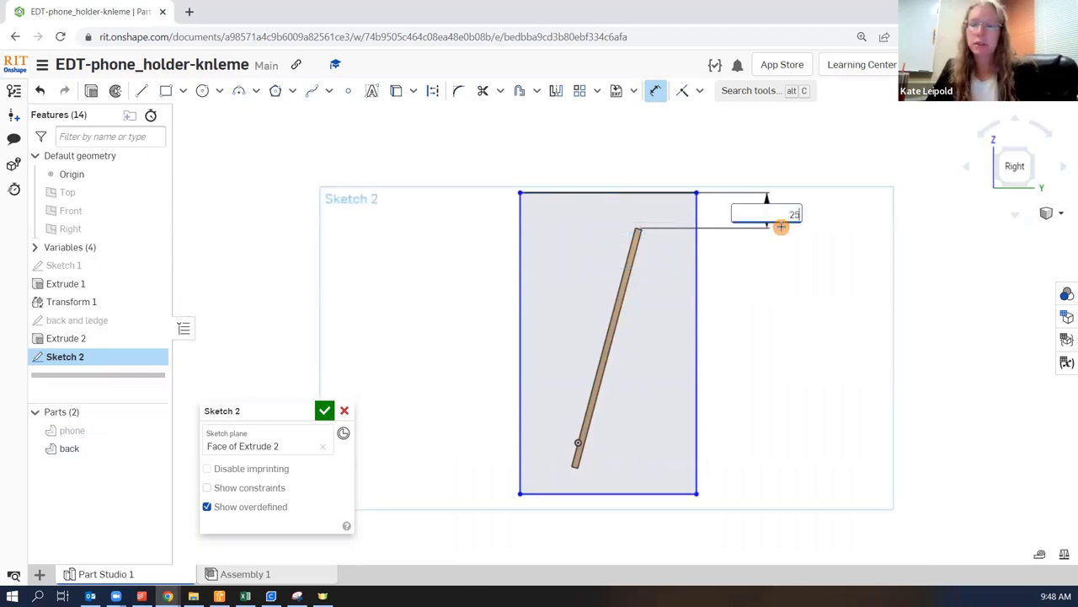
{"action": "key", "text": "Return"}
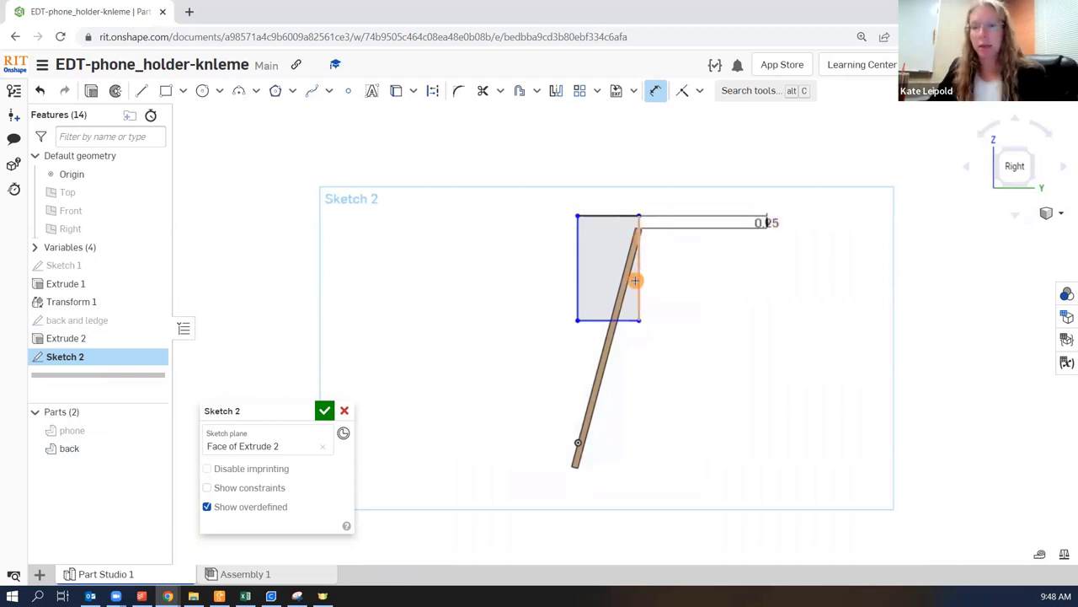
{"action": "scroll", "coordinate": [638, 296], "scroll_direction": "up", "scroll_amount": 2}
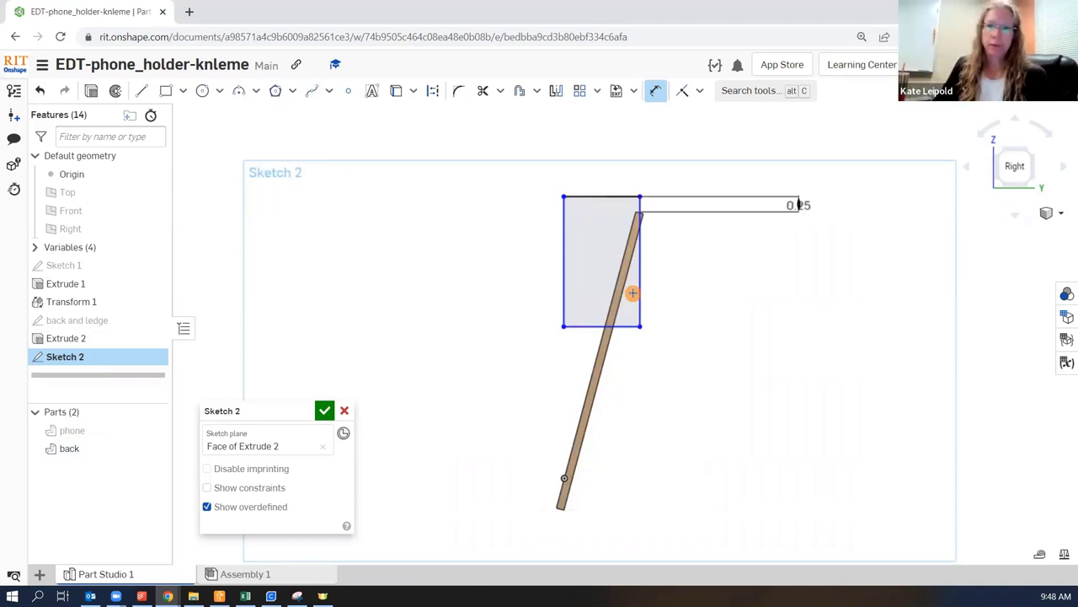
Stretch the rectangle down past the back's end and widen it to the left
{"action": "left_click", "coordinate": [655, 90]}
{"action": "mouse_move", "coordinate": [641, 327]}
{"action": "left_mouse_down"}
{"action": "mouse_move", "coordinate": [654, 330]}
{"action": "mouse_move", "coordinate": [643, 510]}
{"action": "mouse_move", "coordinate": [656, 522]}
{"action": "left_mouse_up"}
{"action": "left_click_drag", "start_coordinate": [539, 523], "coordinate": [503, 519]}
{"action": "scroll", "coordinate": [697, 234], "scroll_direction": "up", "scroll_amount": 1}
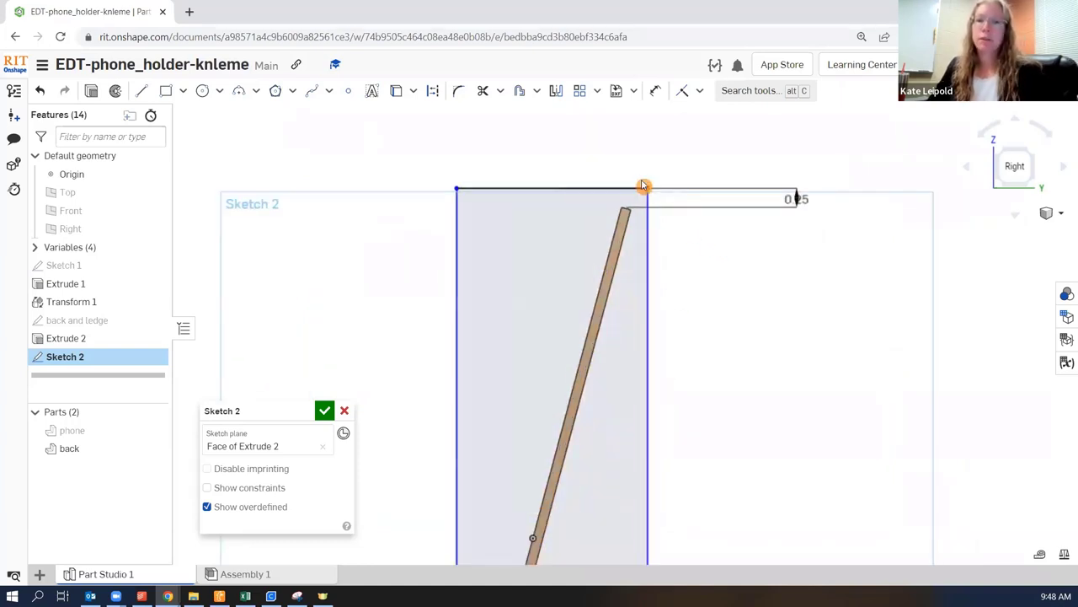
{"action": "scroll", "coordinate": [640, 125], "scroll_direction": "down", "scroll_amount": 1}
Dimension the right-side gap to the back's top corner as 0.25
{"action": "left_click", "coordinate": [656, 90]}
{"action": "scroll", "coordinate": [649, 185], "scroll_direction": "up", "scroll_amount": 3}
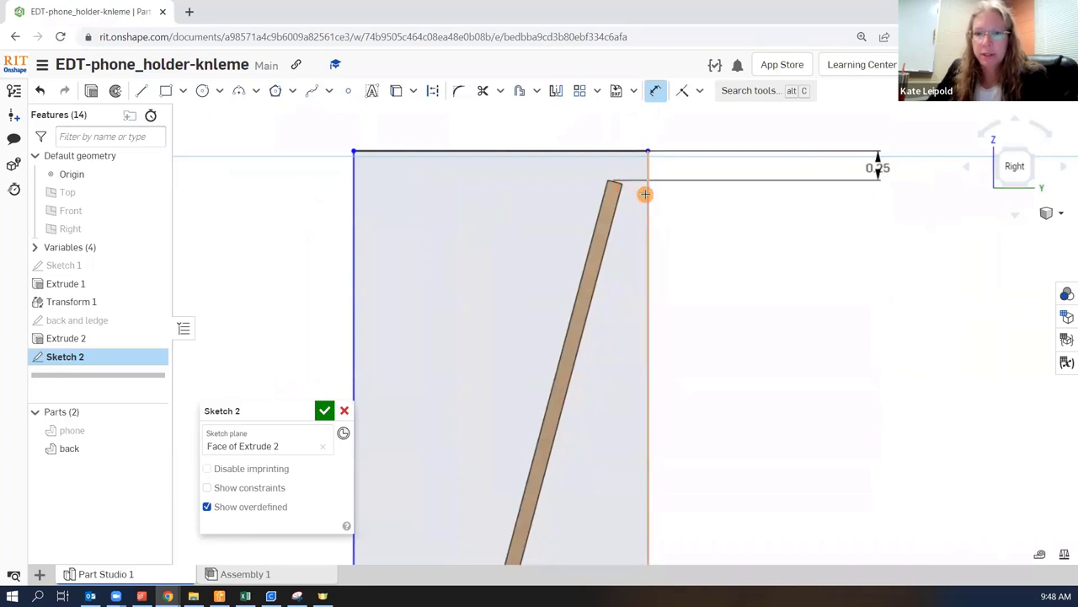
{"action": "left_click", "coordinate": [645, 194]}
{"action": "left_click", "coordinate": [742, 241]}
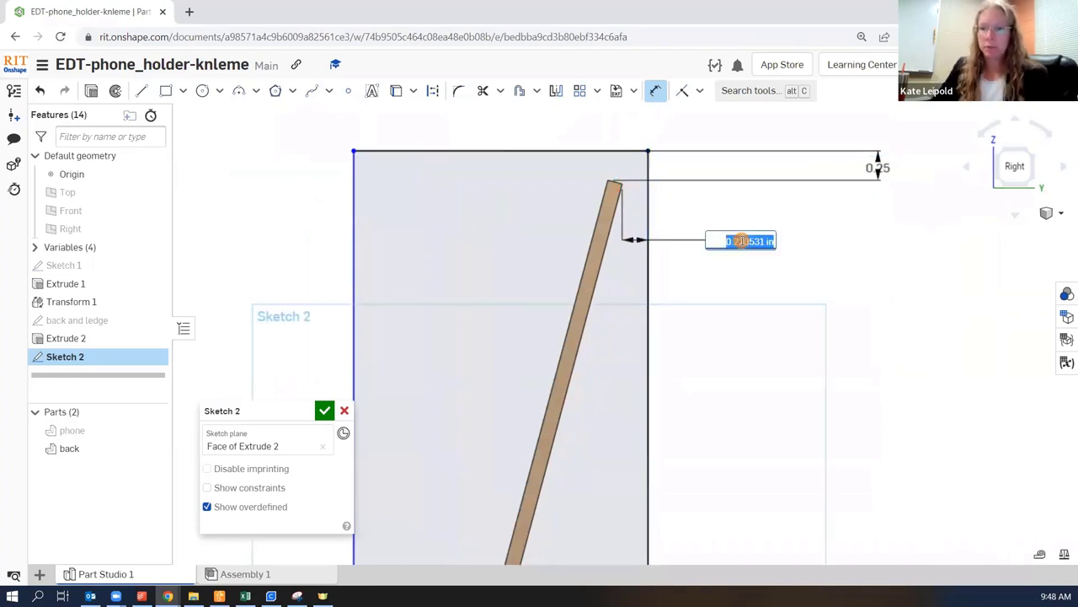
{"action": "key", "text": "BackSpace"}
{"action": "type", "text": ".25"}
{"action": "key", "text": "Return"}
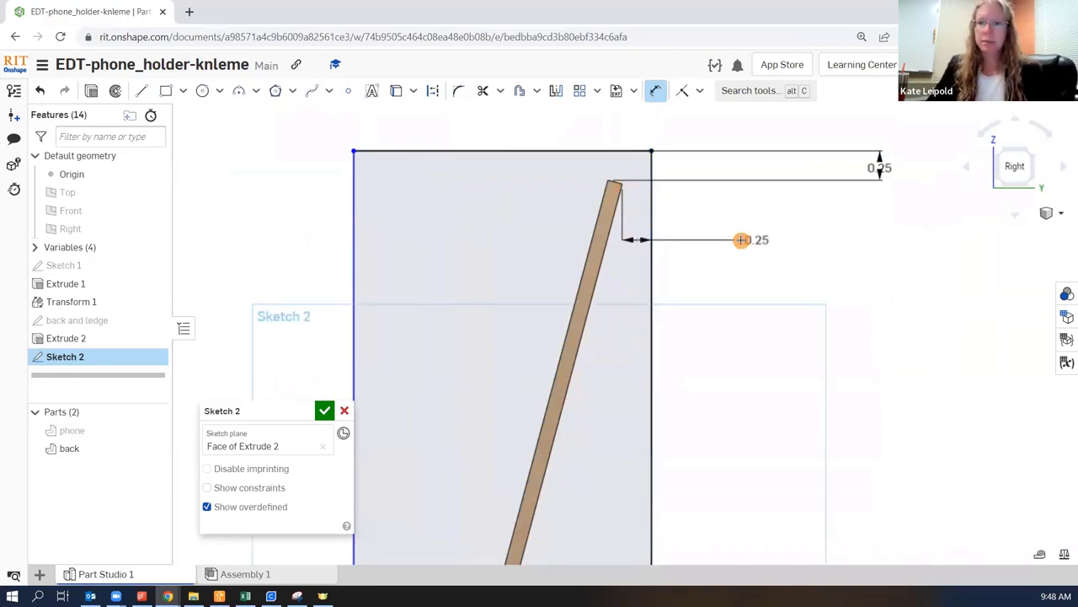
{"action": "scroll", "coordinate": [751, 163], "scroll_direction": "down", "scroll_amount": 3}
{"action": "scroll", "coordinate": [598, 506], "scroll_direction": "up", "scroll_amount": 6}
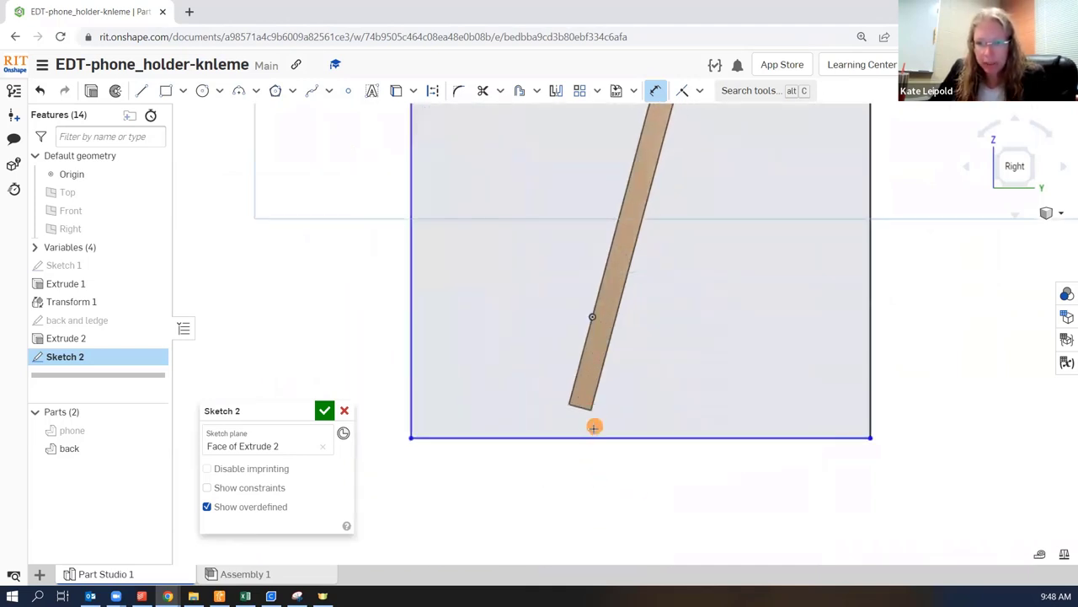
Dimension the bottom gap below the back's lower corner as 0.25
{"action": "left_click", "coordinate": [598, 444]}
{"action": "left_click", "coordinate": [644, 507]}
{"action": "key", "text": "BackSpace"}
{"action": "type", "text": "0.25"}
{"action": "key", "text": "Return"}
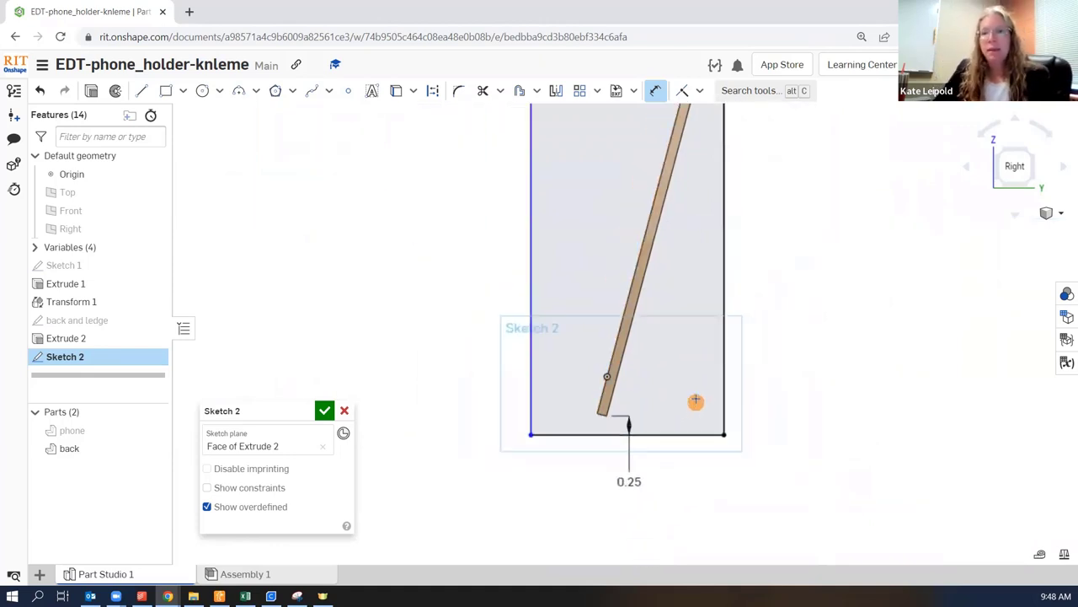
{"action": "scroll", "coordinate": [788, 392], "scroll_direction": "down", "scroll_amount": 1}
{"action": "scroll", "coordinate": [788, 393], "scroll_direction": "down", "scroll_amount": 2}
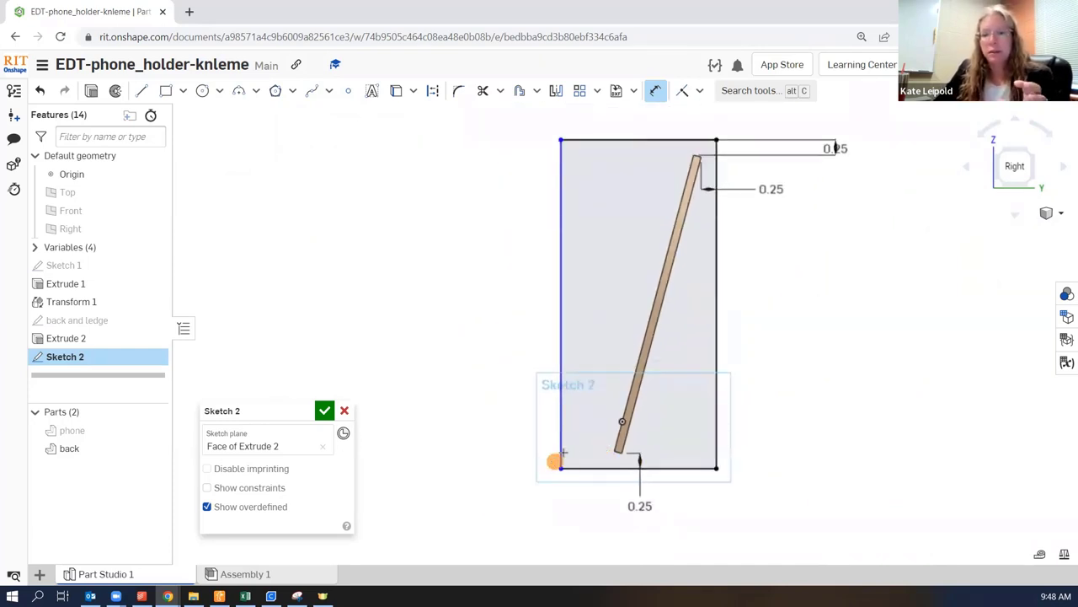
Select the rectangle's left edge and show the back and ledge sketch
{"action": "left_click", "coordinate": [562, 449]}
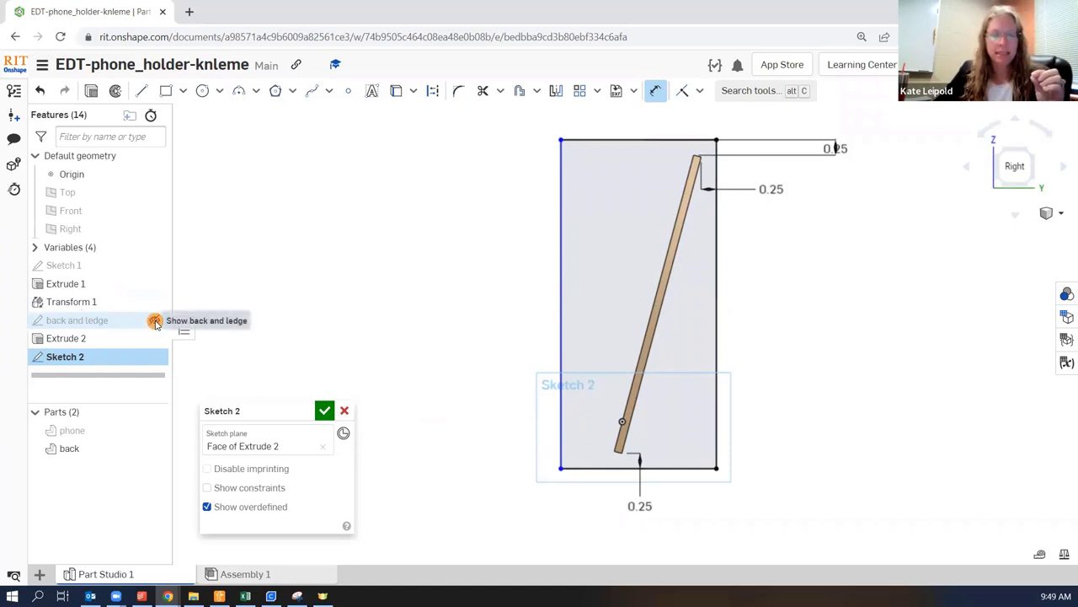
{"action": "left_click", "coordinate": [155, 323]}
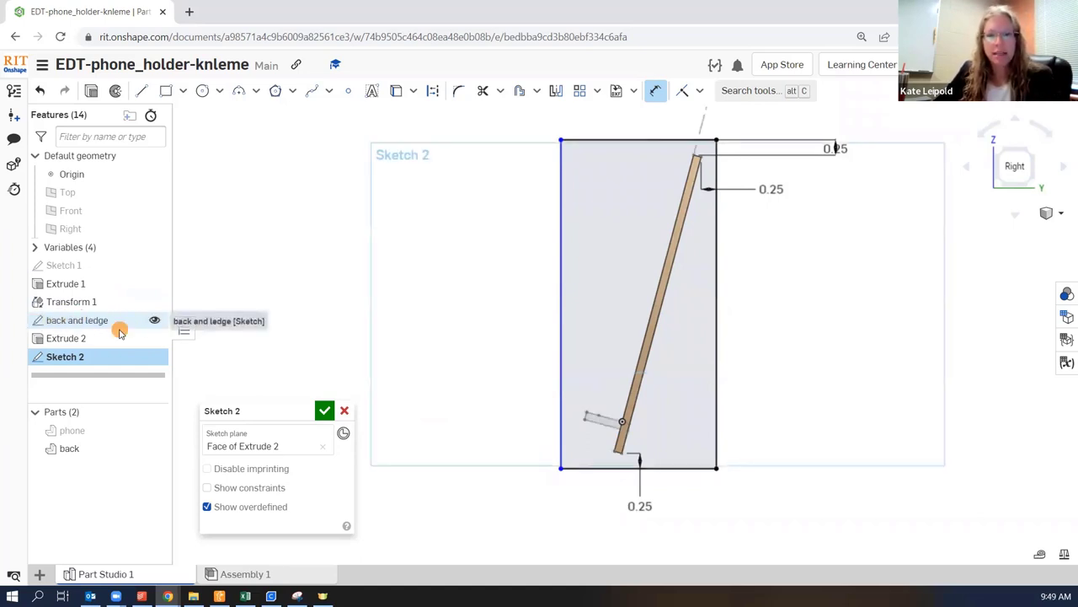
{"action": "scroll", "coordinate": [595, 447], "scroll_direction": "up", "scroll_amount": 3}
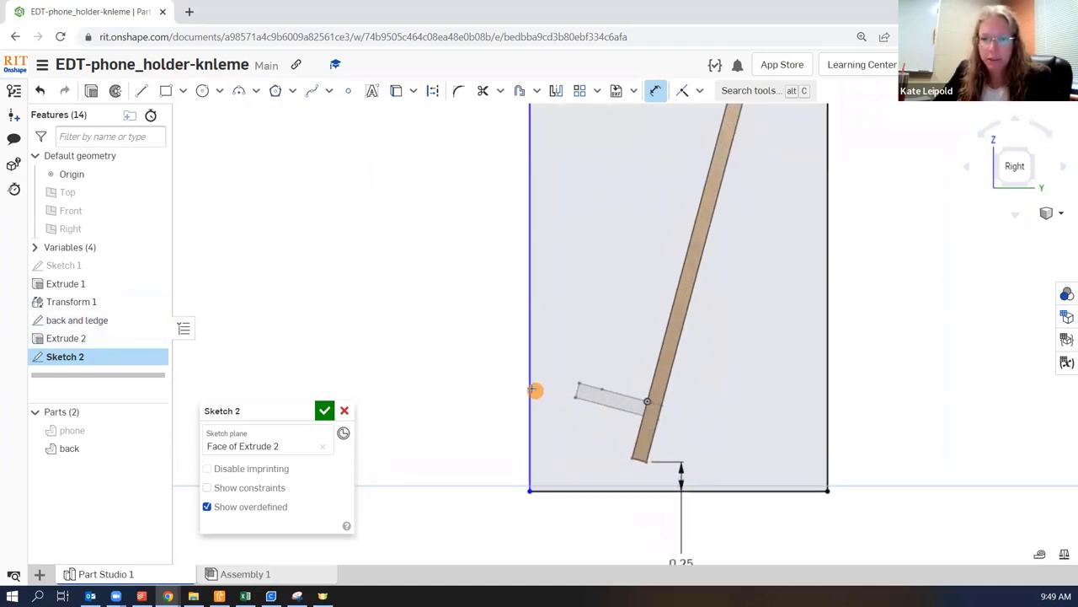
Dimension the side's edge 0.25 from the ledge slot and move the top dimension clear
{"action": "left_click", "coordinate": [533, 389]}
{"action": "left_click", "coordinate": [426, 455]}
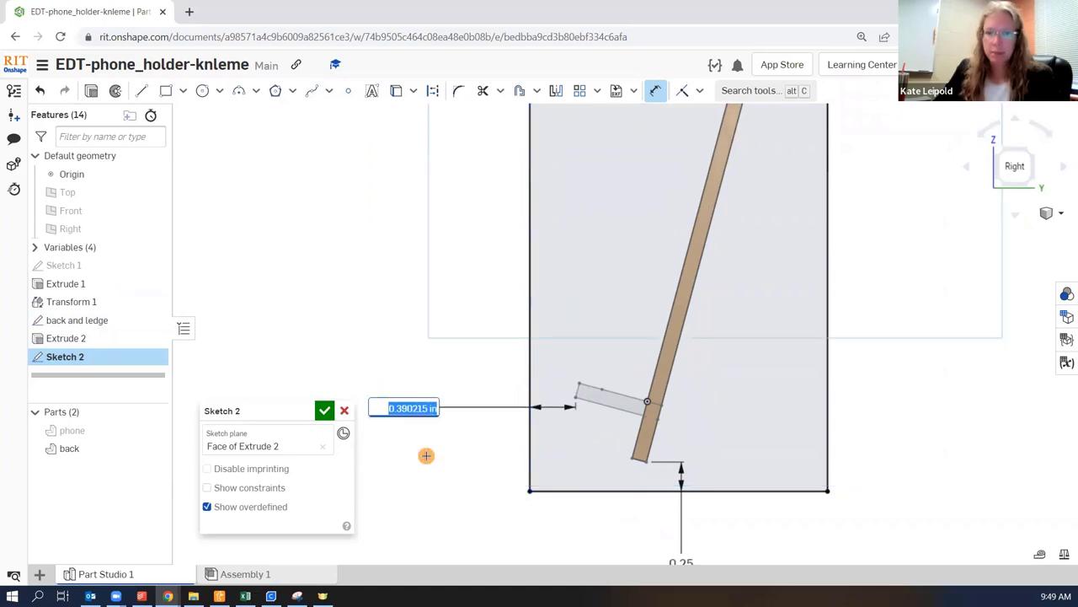
{"action": "key", "text": "BackSpace"}
{"action": "type", "text": ".25"}
{"action": "key", "text": "Return"}
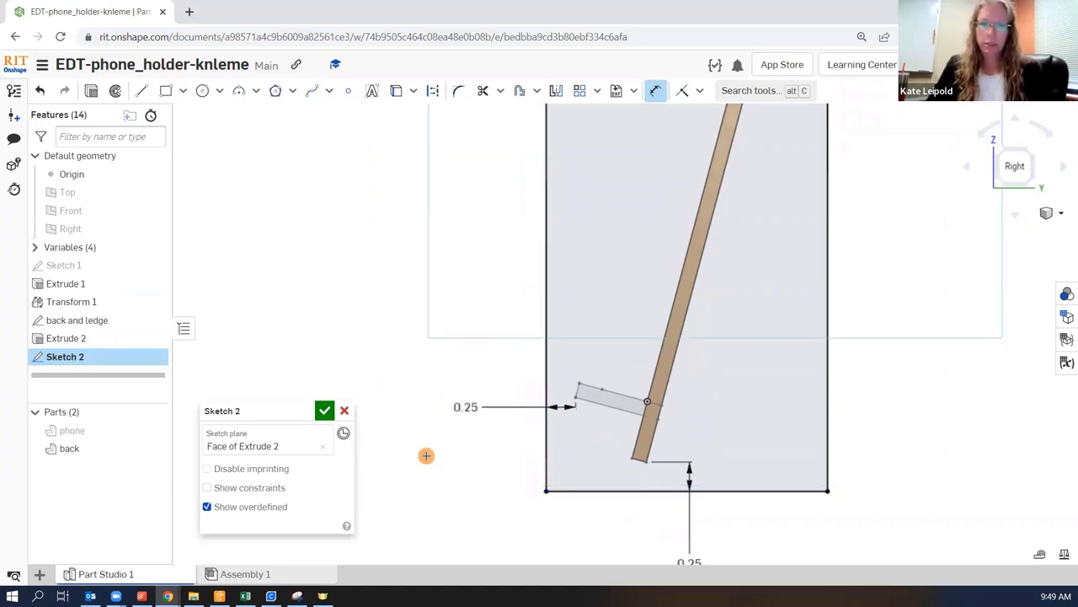
{"action": "scroll", "coordinate": [428, 452], "scroll_direction": "down", "scroll_amount": 4}
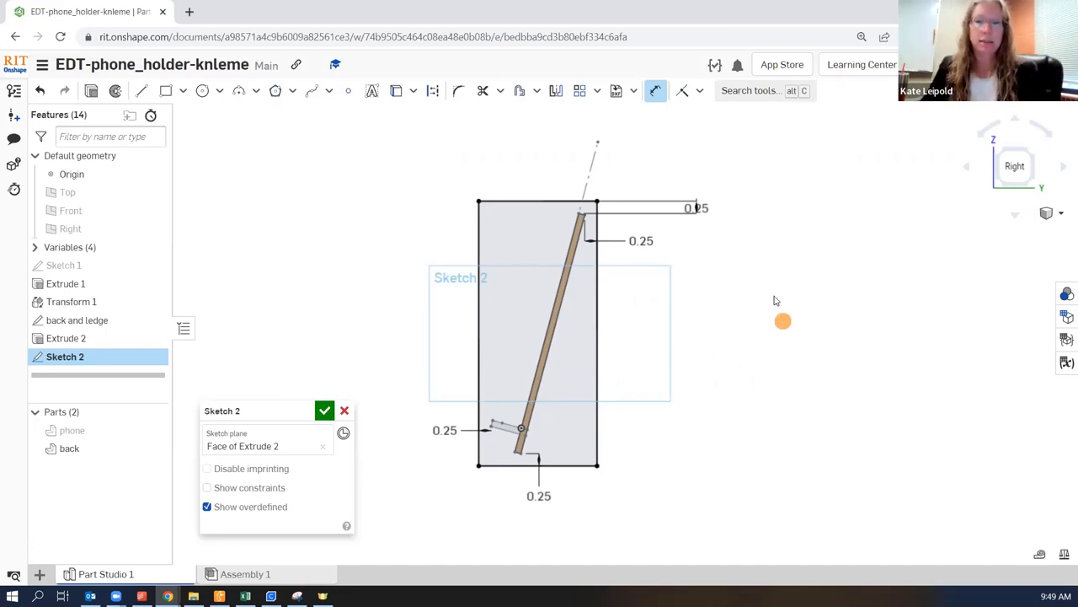
{"action": "mouse_move", "coordinate": [695, 208]}
{"action": "left_mouse_down"}
{"action": "mouse_move", "coordinate": [703, 183]}
{"action": "mouse_move", "coordinate": [679, 154]}
{"action": "mouse_move", "coordinate": [643, 141]}
{"action": "left_mouse_up"}
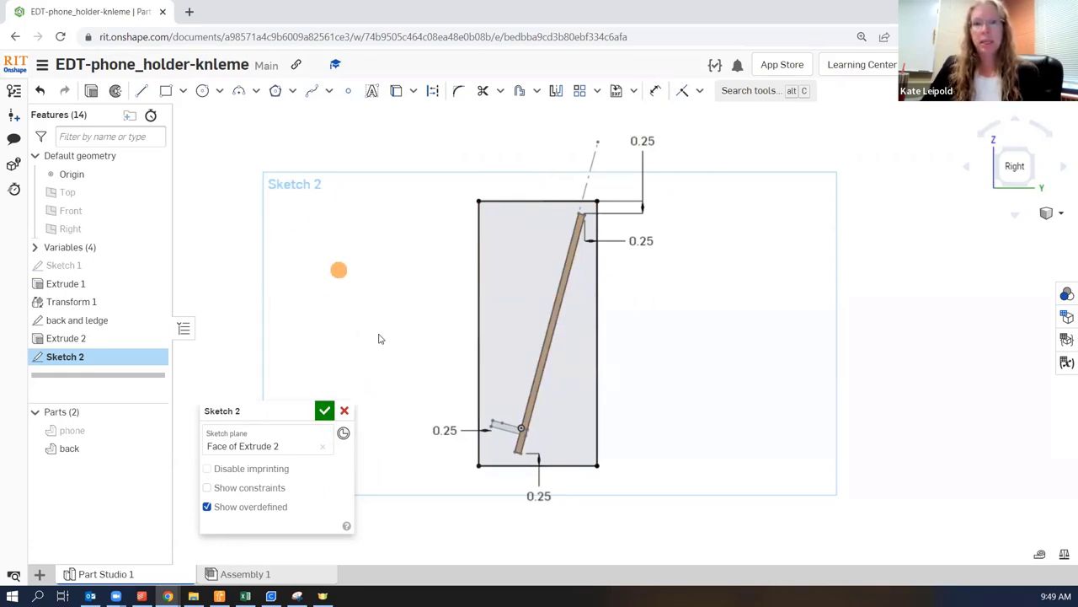
Extrude Sketch 2 as a new part, opposite direction, with depth #thickness
{"action": "left_click", "coordinate": [91, 91]}
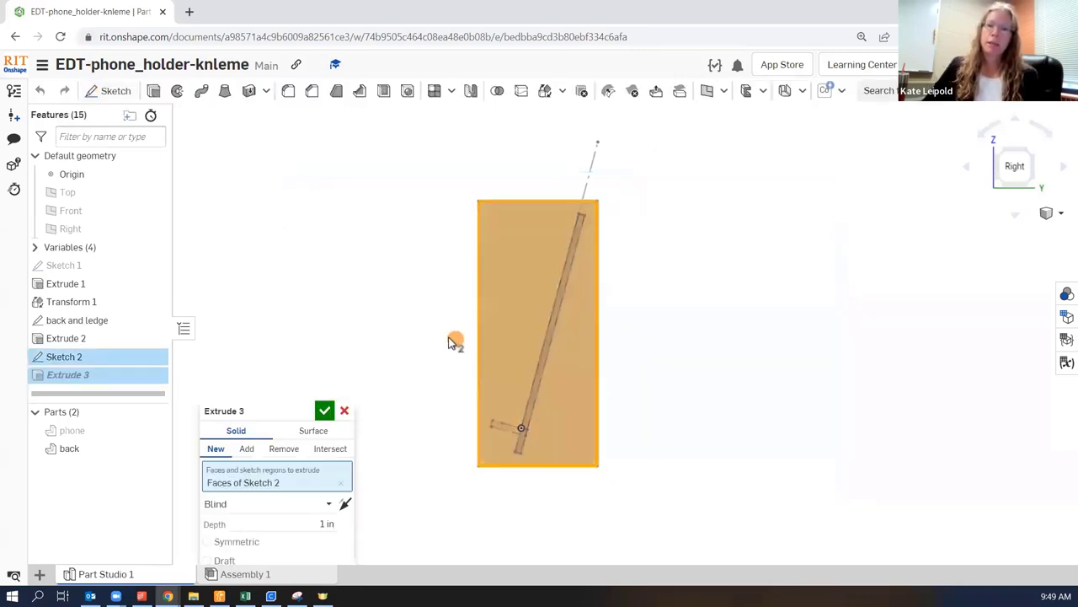
{"action": "mouse_move", "coordinate": [433, 313]}
{"action": "right_mouse_down"}
{"action": "mouse_move", "coordinate": [529, 319]}
{"action": "mouse_move", "coordinate": [520, 315]}
{"action": "right_mouse_up"}
{"action": "left_click_drag", "start_coordinate": [250, 406], "coordinate": [217, 126]}
{"action": "left_click", "coordinate": [185, 171]}
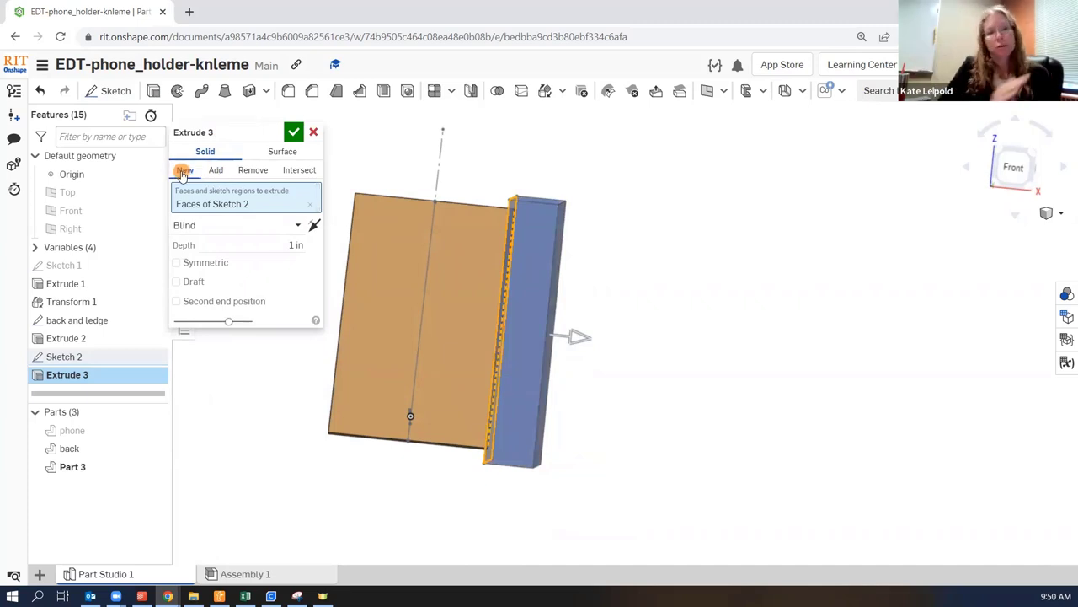
{"action": "left_click", "coordinate": [314, 225]}
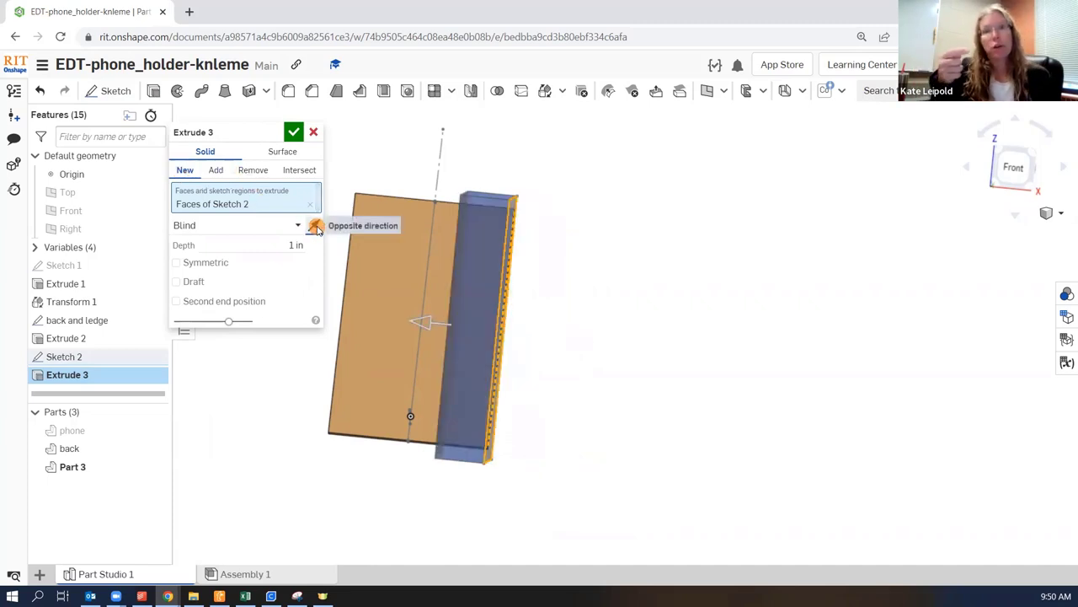
{"action": "left_click", "coordinate": [298, 246]}
{"action": "double_click", "coordinate": [289, 245]}
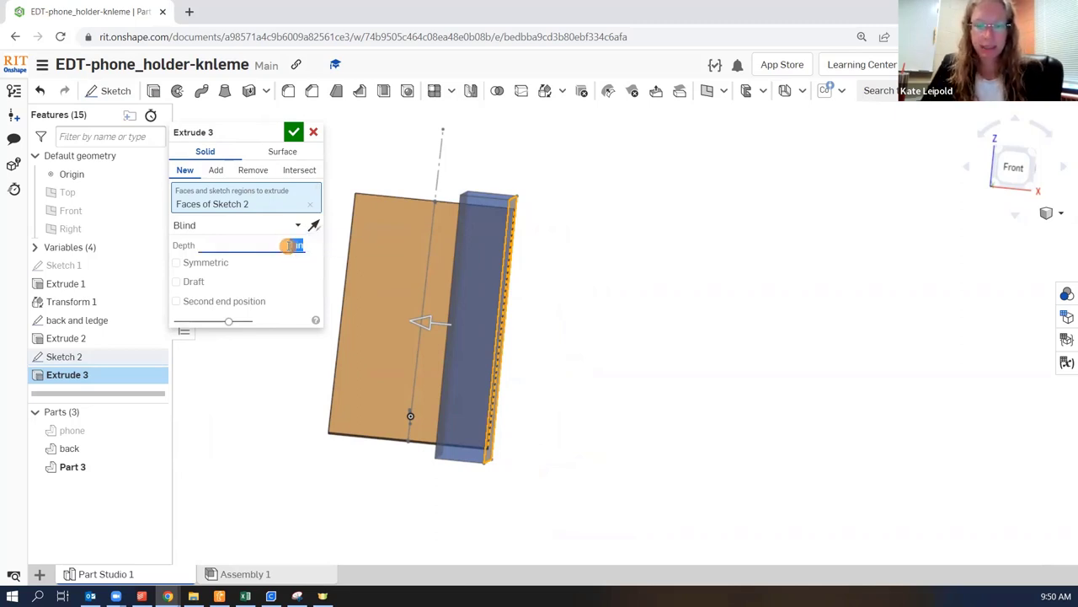
{"action": "type", "text": "#th"}
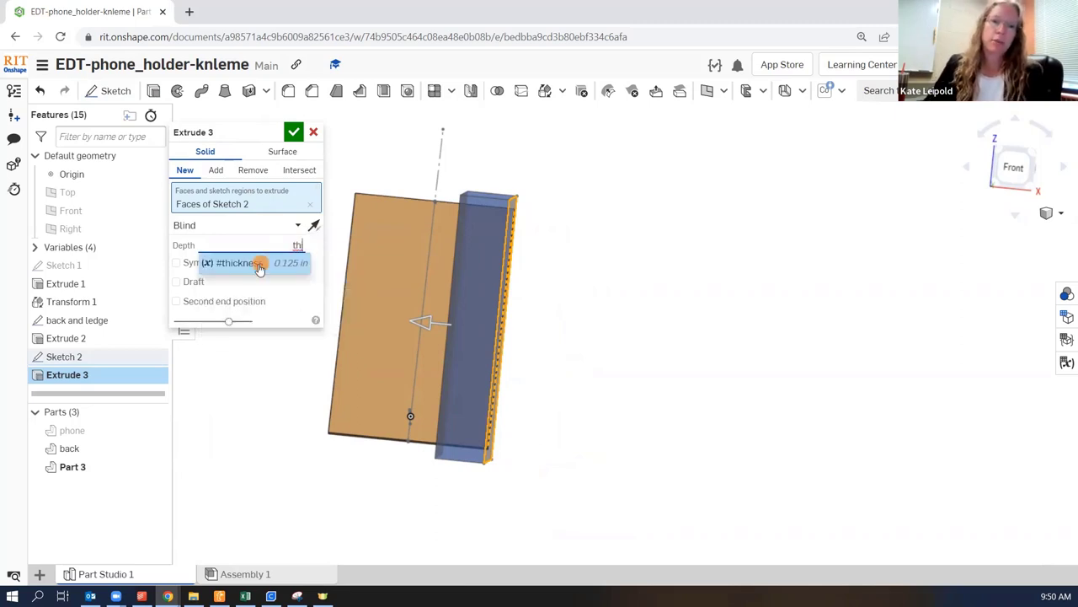
{"action": "left_click", "coordinate": [251, 263]}
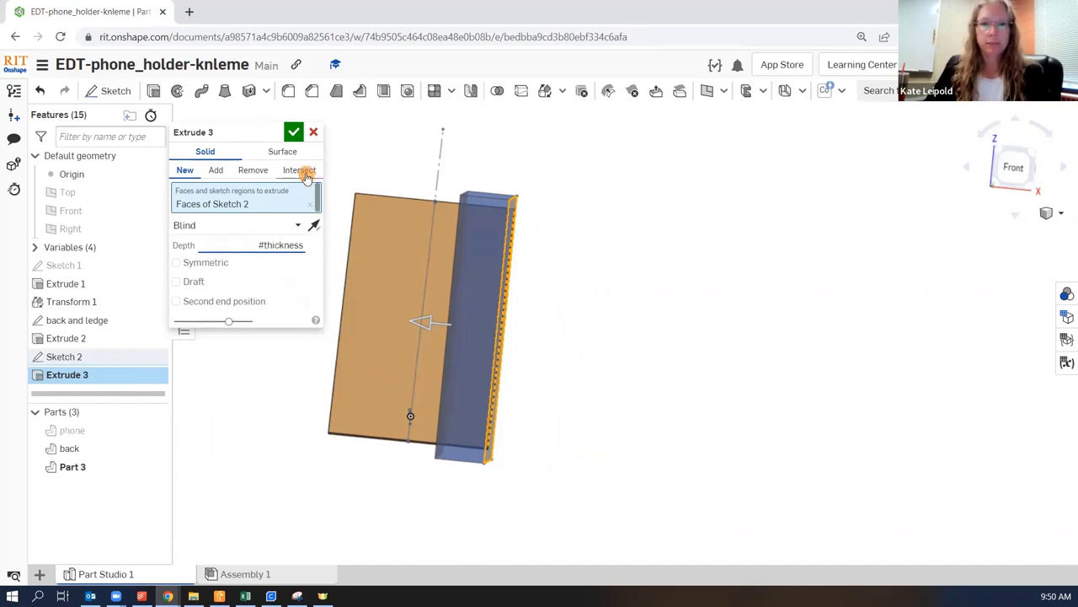
{"action": "right_click_drag", "start_coordinate": [565, 243], "coordinate": [379, 167]}
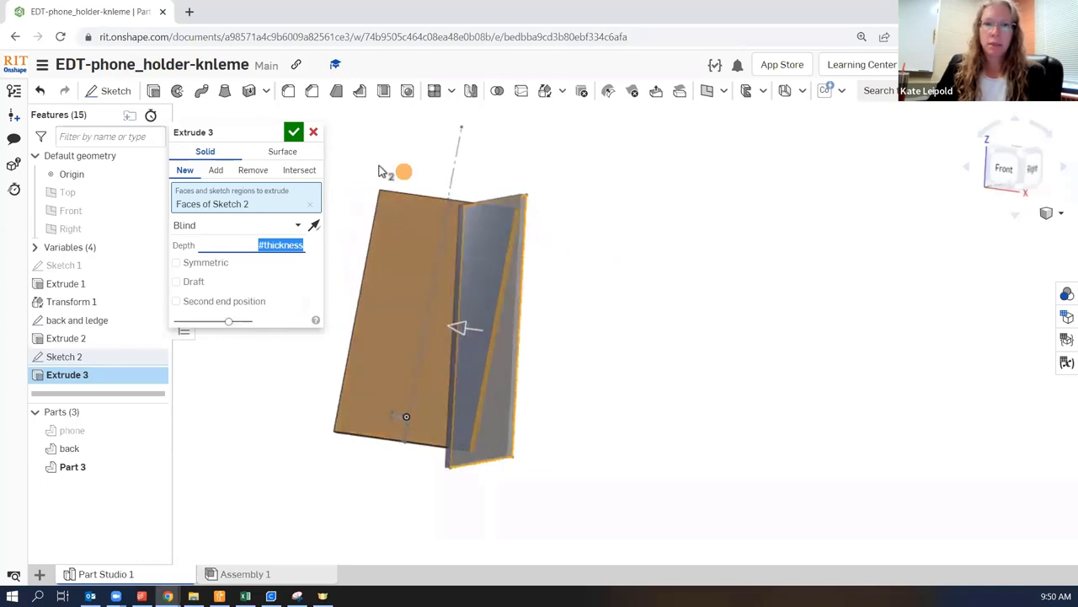
{"action": "left_click", "coordinate": [294, 137]}
{"action": "right_click_drag", "start_coordinate": [549, 296], "coordinate": [522, 381]}
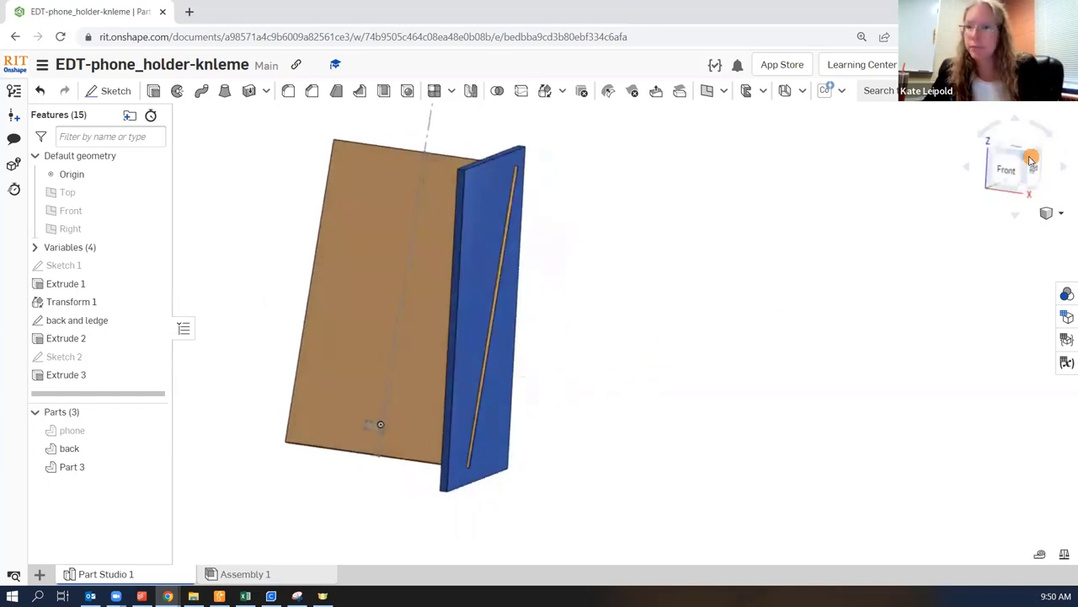
Rename Part 3 to 'rightside'
{"action": "left_click", "coordinate": [1015, 199]}
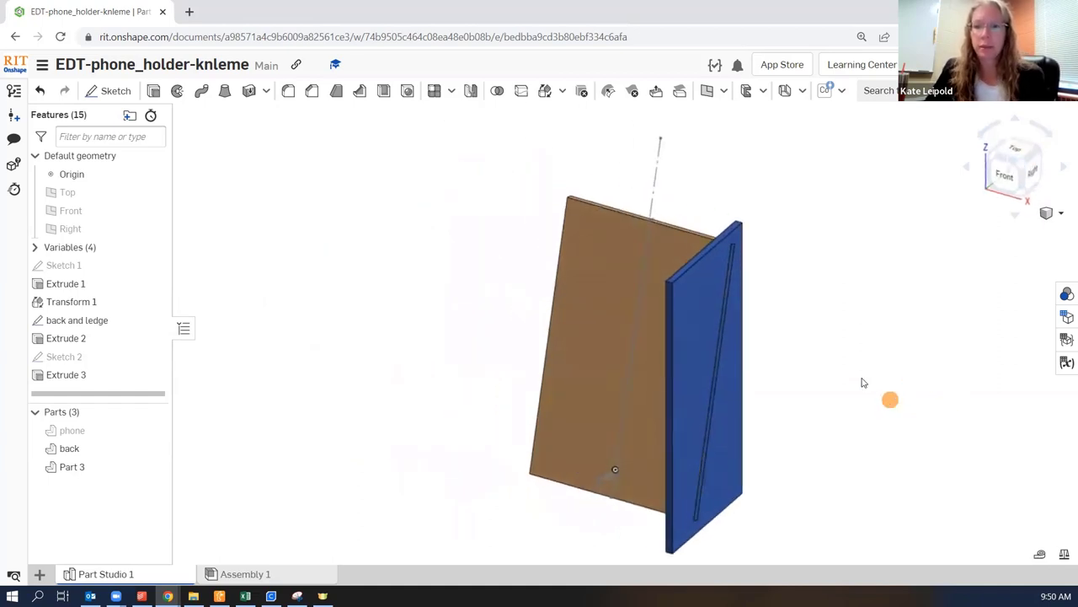
{"action": "right_click", "coordinate": [75, 468]}
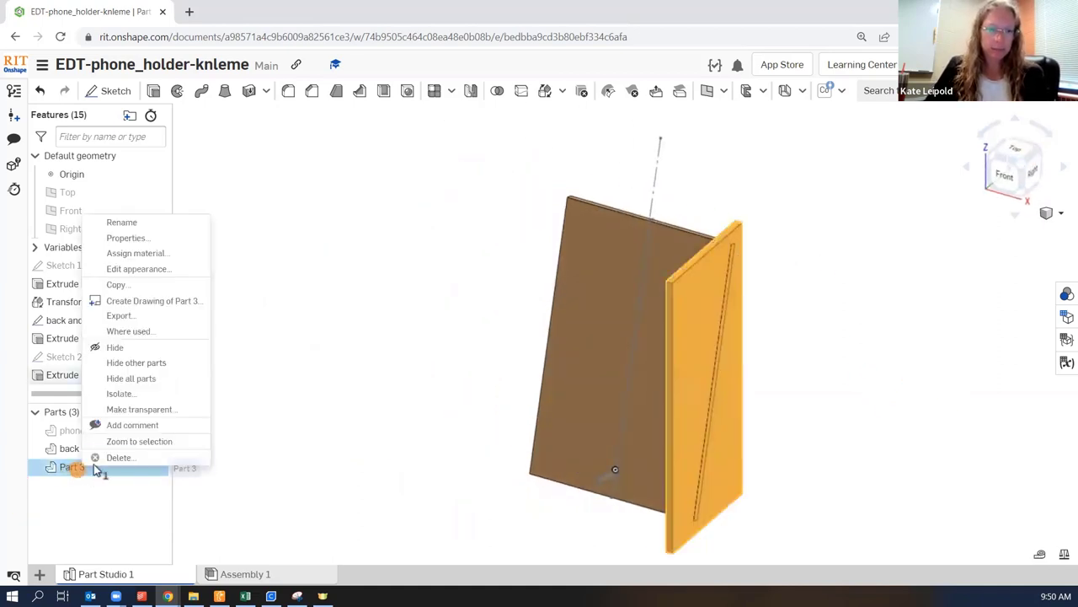
{"action": "left_click", "coordinate": [119, 223]}
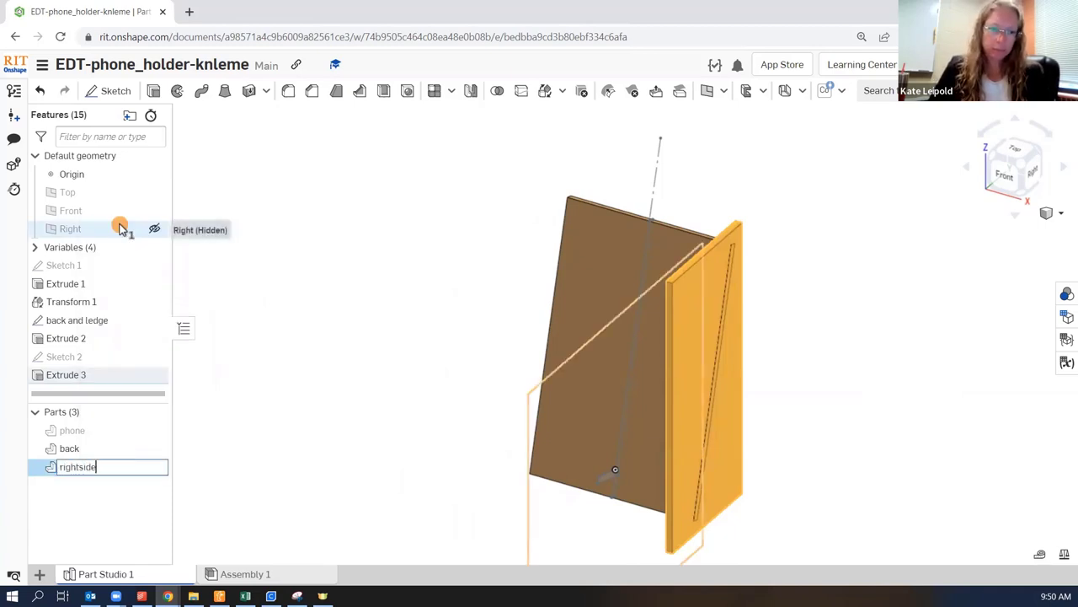
{"action": "key", "text": "Return"}
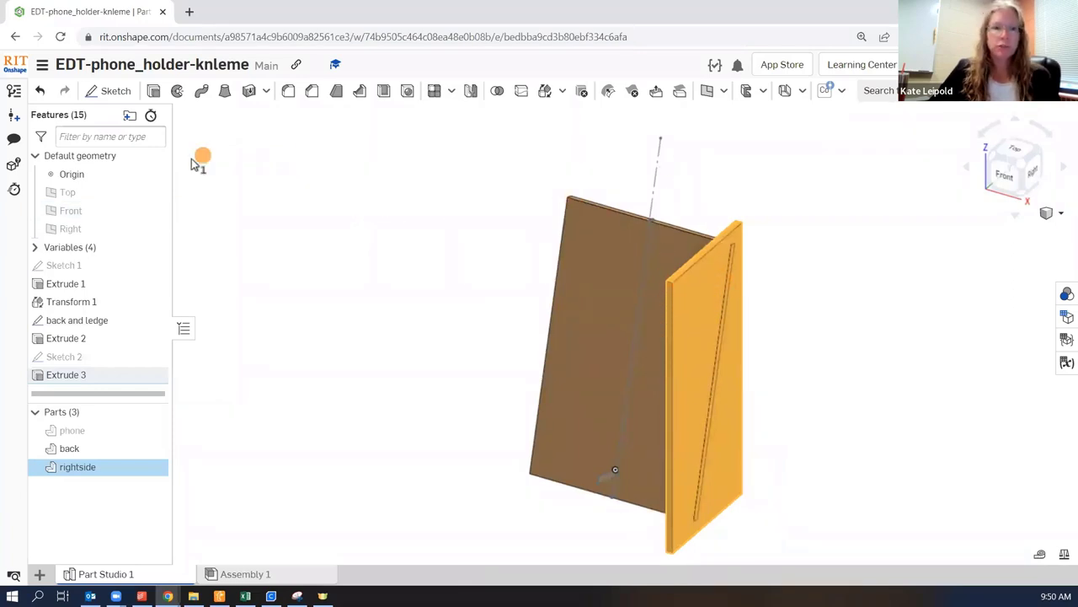
Mirror rightside across the Right plane as a new part
{"action": "left_click", "coordinate": [155, 230]}
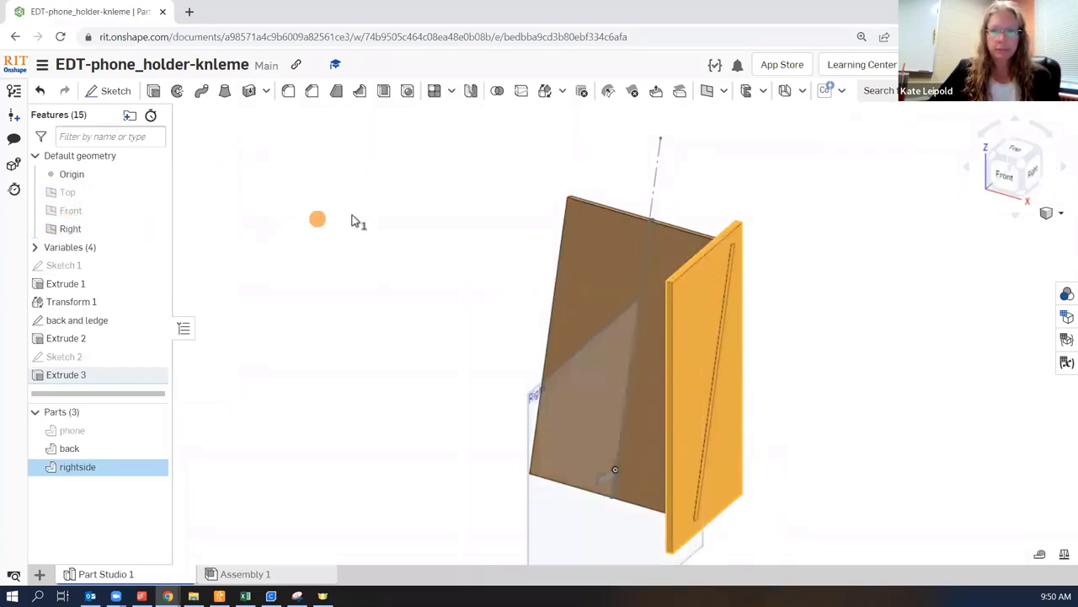
{"action": "scroll", "coordinate": [352, 216], "scroll_direction": "down", "scroll_amount": 3}
{"action": "scroll", "coordinate": [359, 207], "scroll_direction": "up", "scroll_amount": 1}
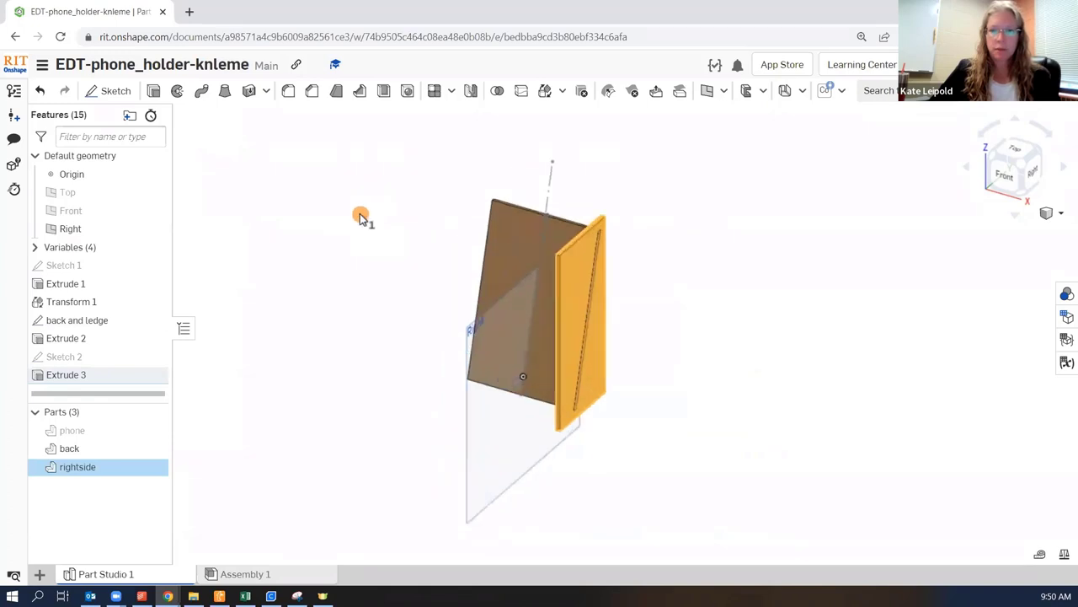
{"action": "left_click", "coordinate": [472, 93]}
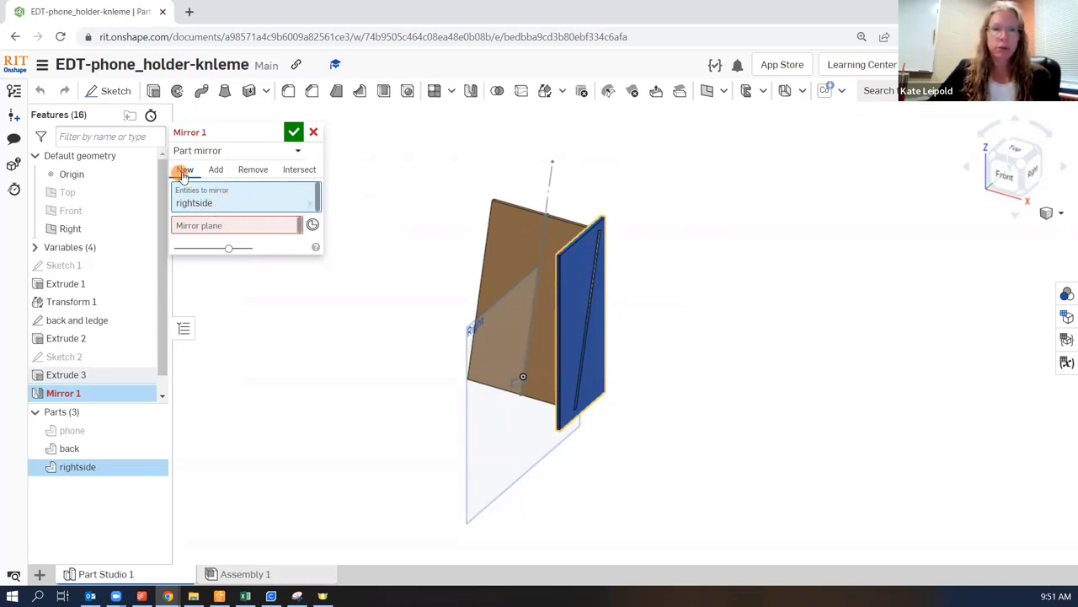
{"action": "left_click", "coordinate": [211, 226]}
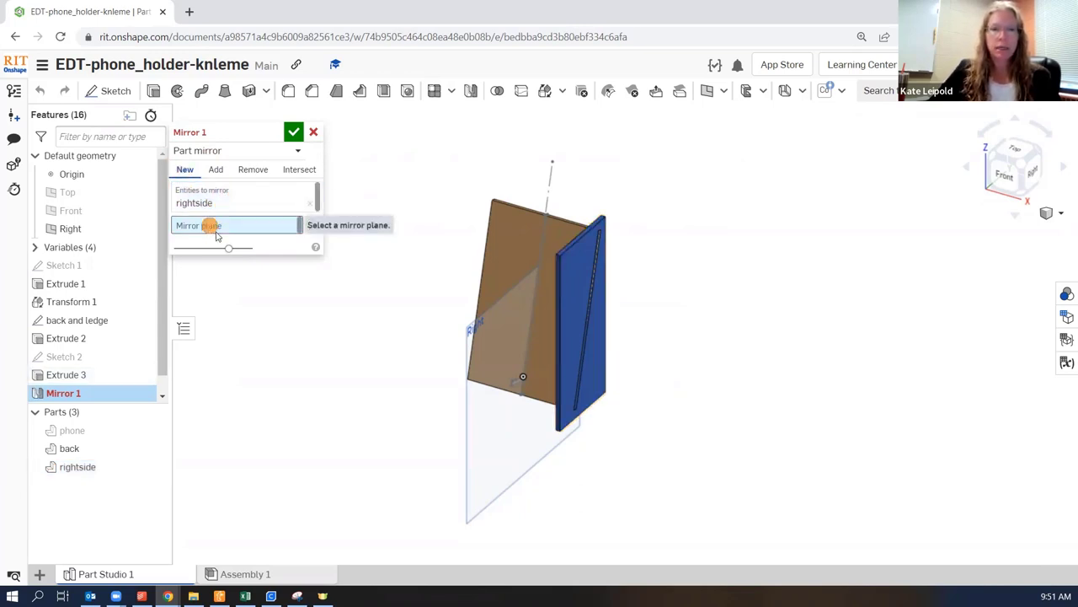
{"action": "left_click", "coordinate": [470, 456]}
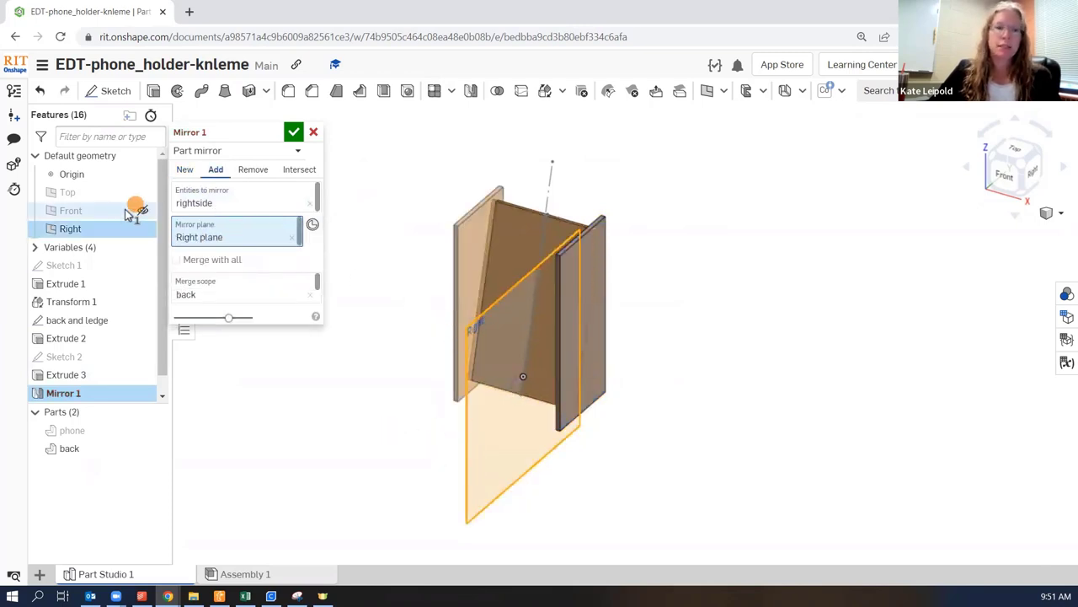
{"action": "left_click", "coordinate": [77, 225]}
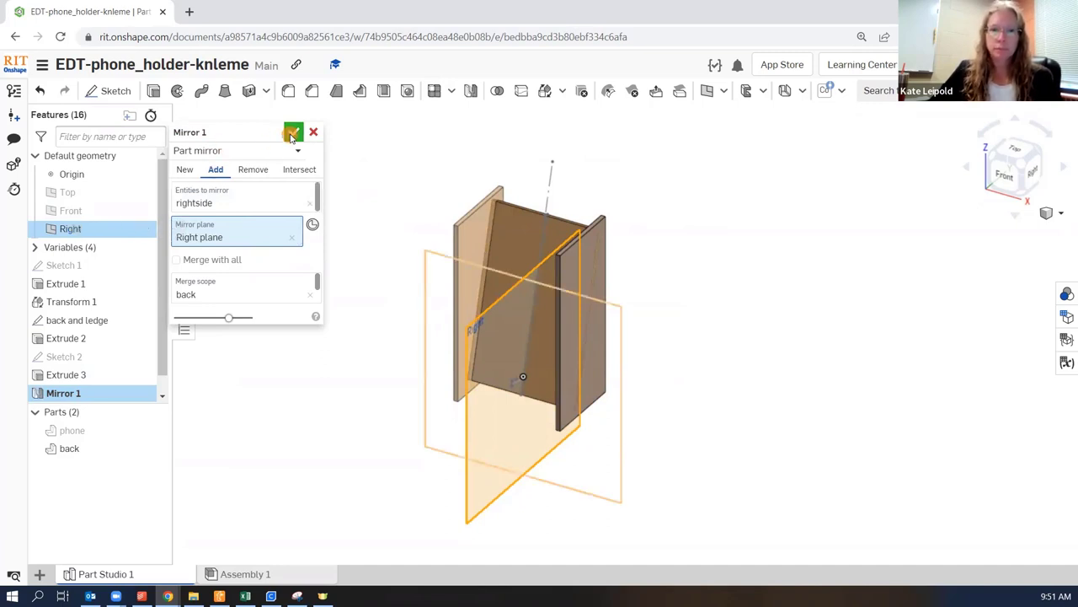
{"action": "left_click", "coordinate": [185, 170]}
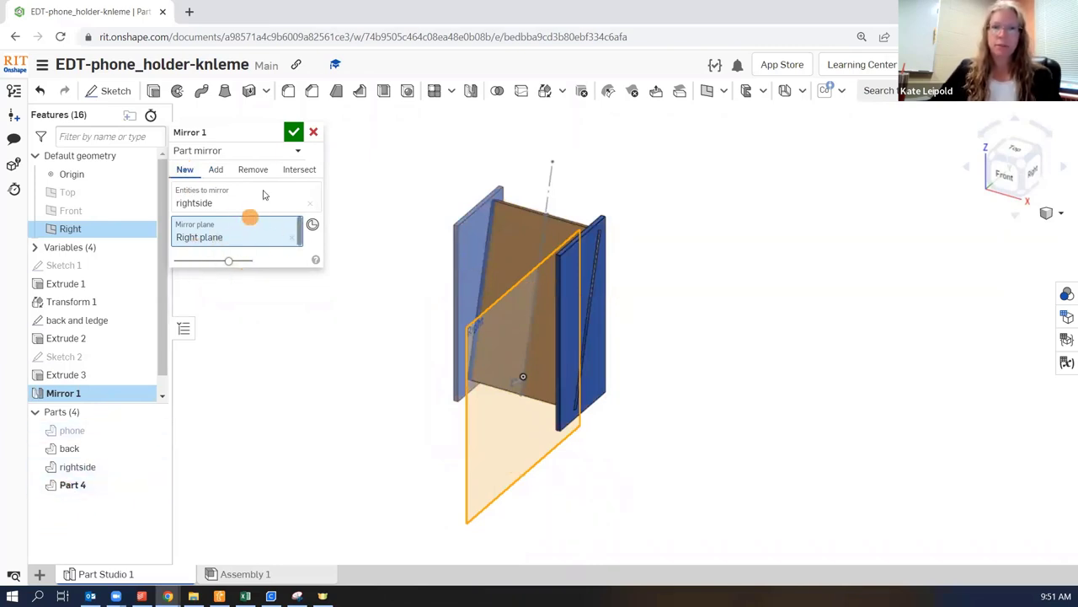
{"action": "left_click", "coordinate": [293, 131]}
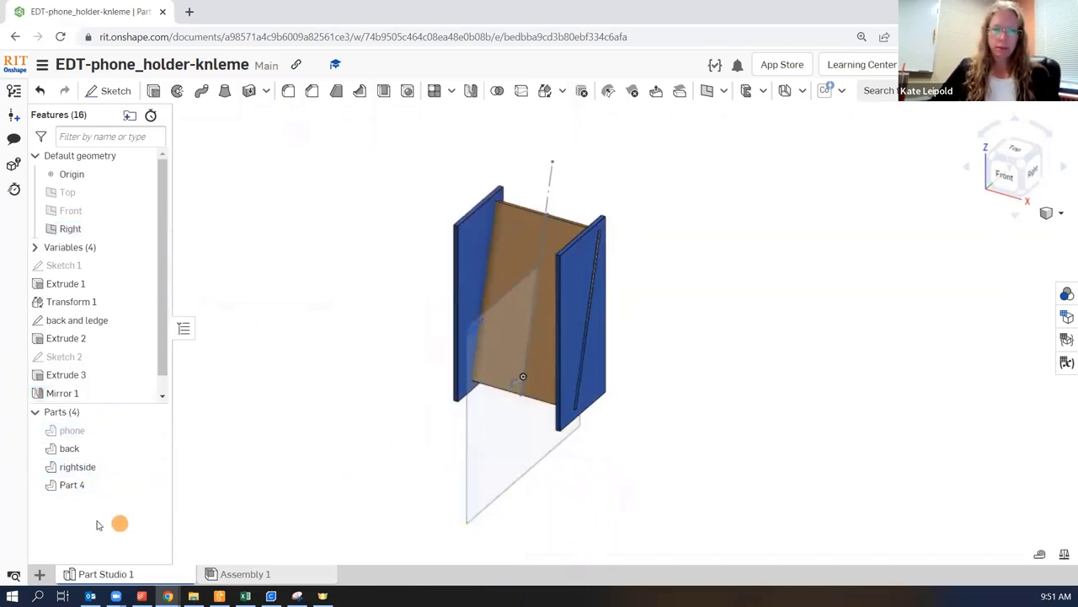
Rename the mirrored Part 4 to 'leftside'
{"action": "left_click", "coordinate": [73, 485]}
{"action": "right_click", "coordinate": [74, 487]}
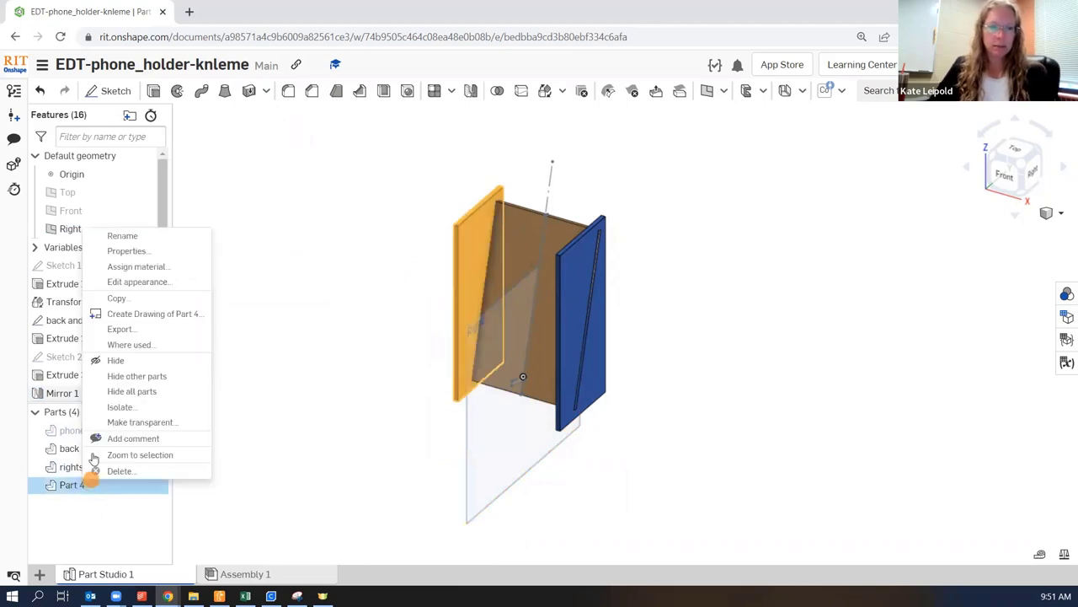
{"action": "left_click", "coordinate": [142, 233]}
{"action": "type", "text": "le"}
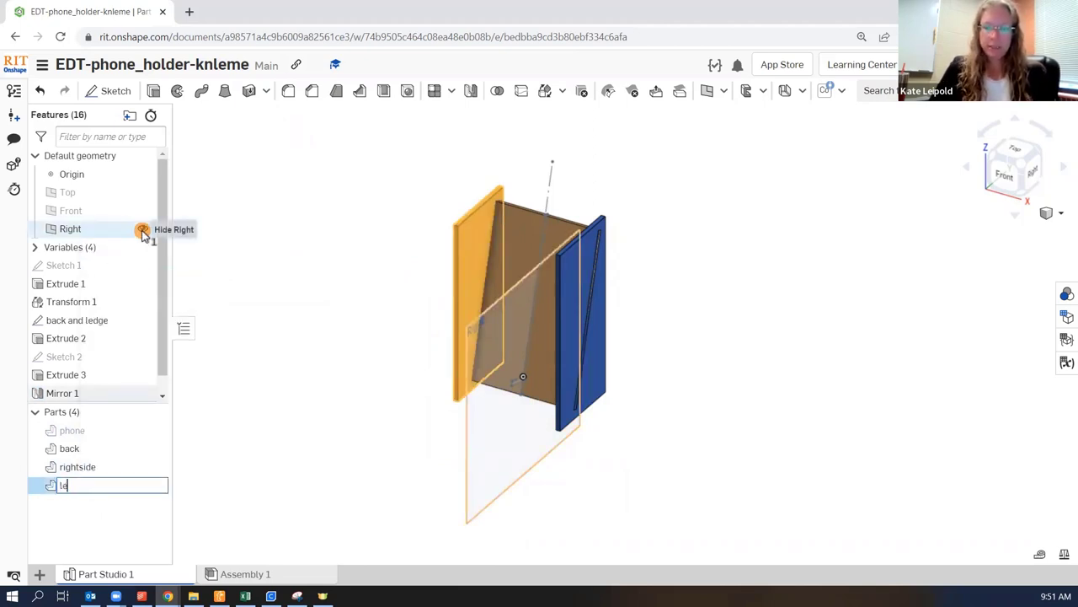
{"action": "type", "text": "ftside"}
{"action": "key", "text": "Return"}
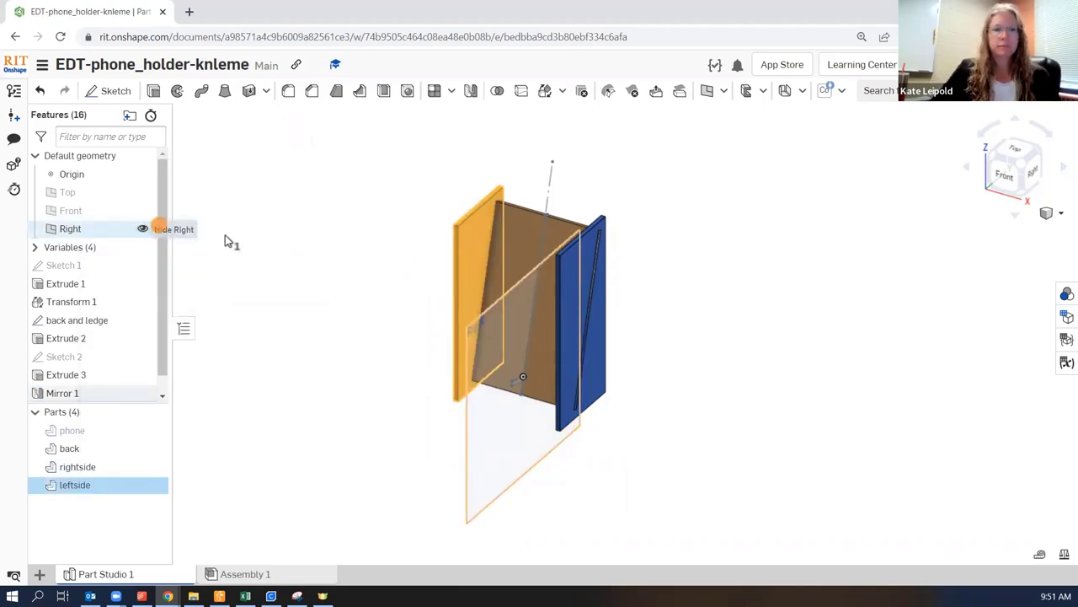
Orbit to view both side panels, then switch to the Laser Cutting Intro slides
{"action": "left_click", "coordinate": [300, 277]}
{"action": "right_click_drag", "start_coordinate": [301, 278], "coordinate": [287, 260]}
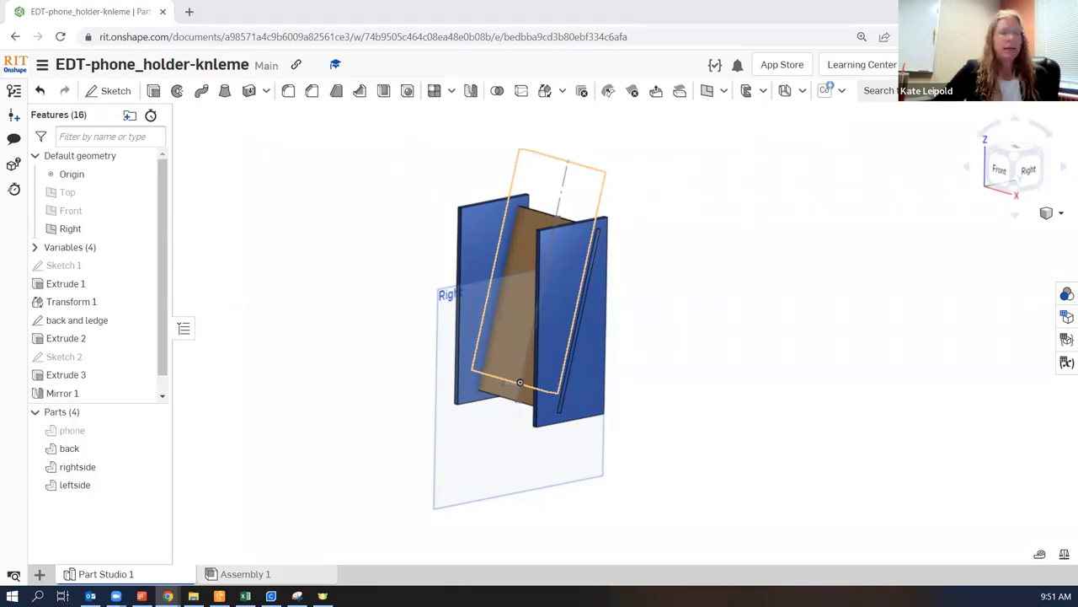
{"action": "key", "text": "alt+Tab"}
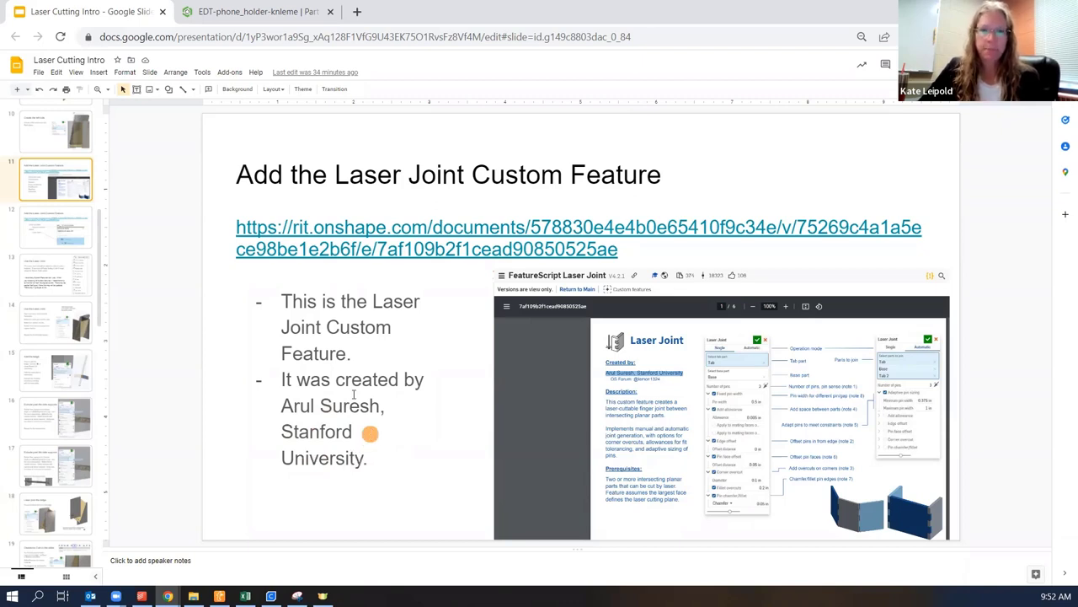
{"action": "left_click", "coordinate": [372, 227]}
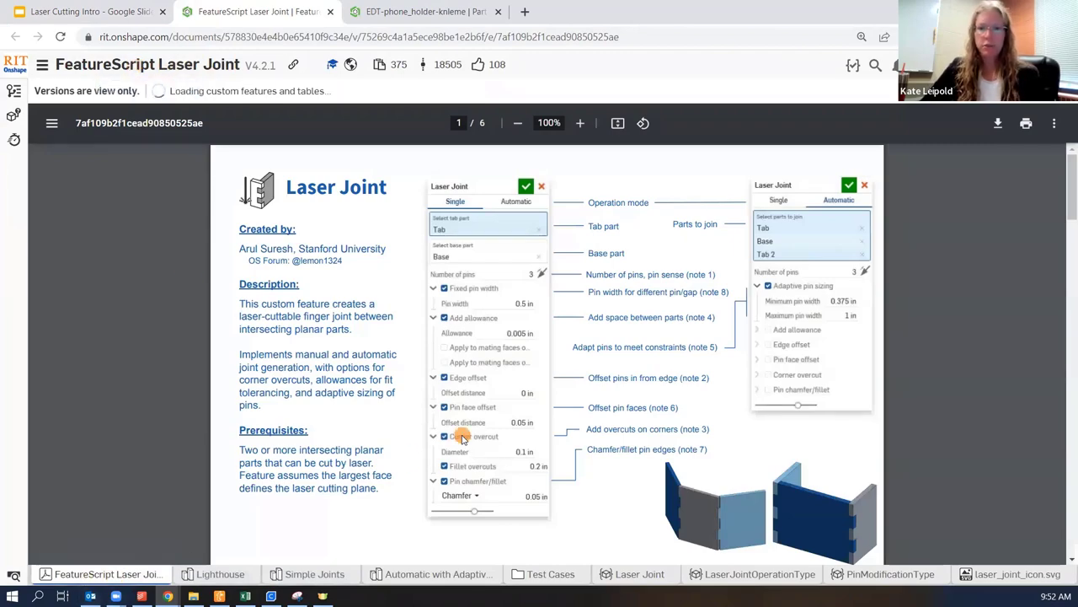
{"action": "scroll", "coordinate": [462, 439], "scroll_direction": "down", "scroll_amount": 20}
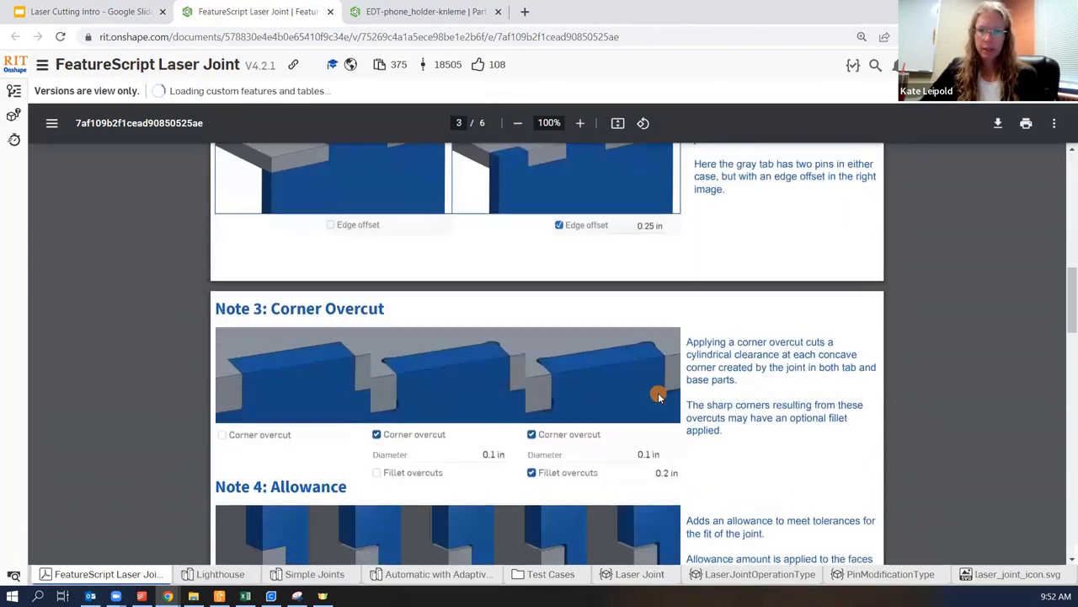
{"action": "scroll", "coordinate": [658, 396], "scroll_direction": "down", "scroll_amount": 12}
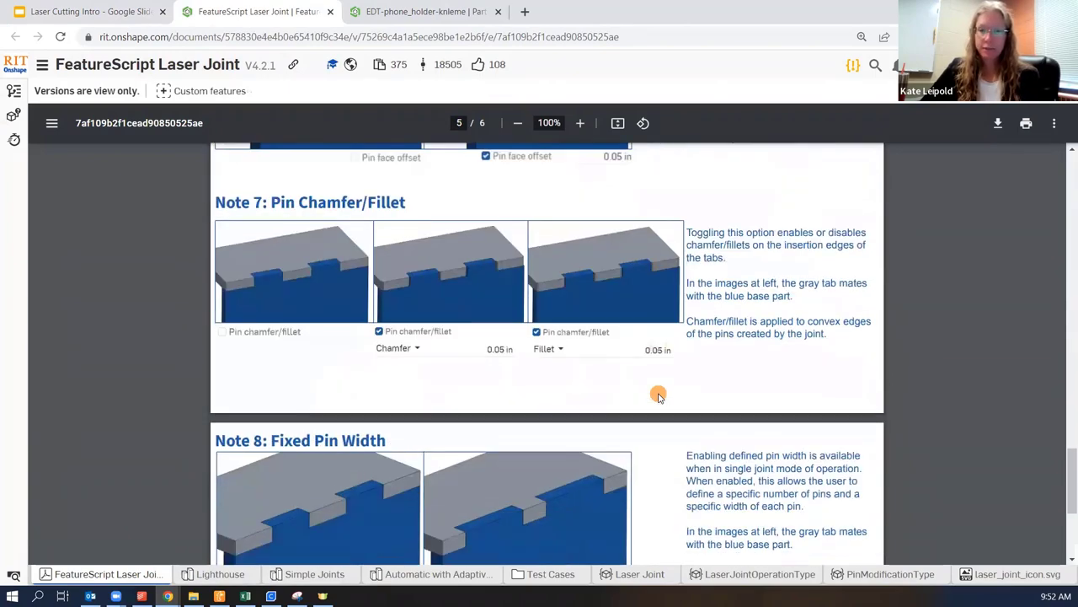
{"action": "scroll", "coordinate": [658, 396], "scroll_direction": "down", "scroll_amount": 4}
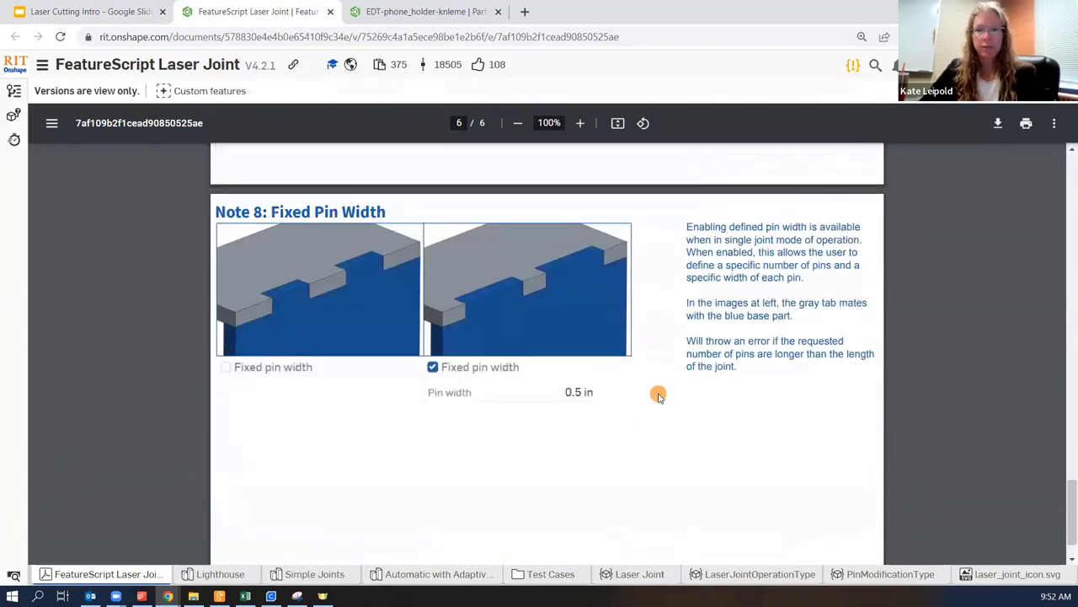
{"action": "scroll", "coordinate": [658, 396], "scroll_direction": "up", "scroll_amount": 10}
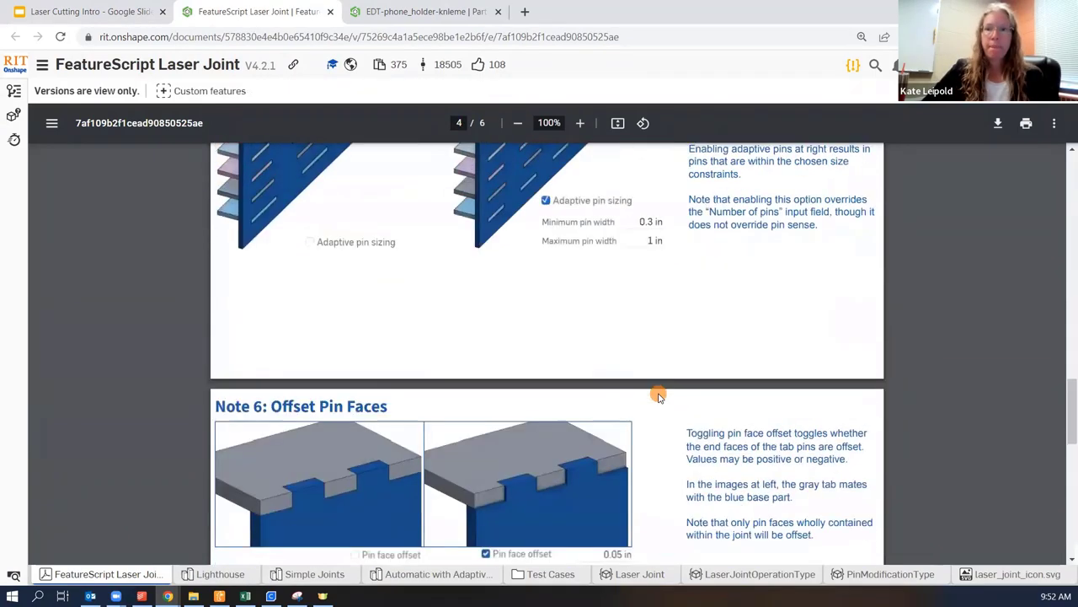
{"action": "scroll", "coordinate": [658, 396], "scroll_direction": "up", "scroll_amount": 15}
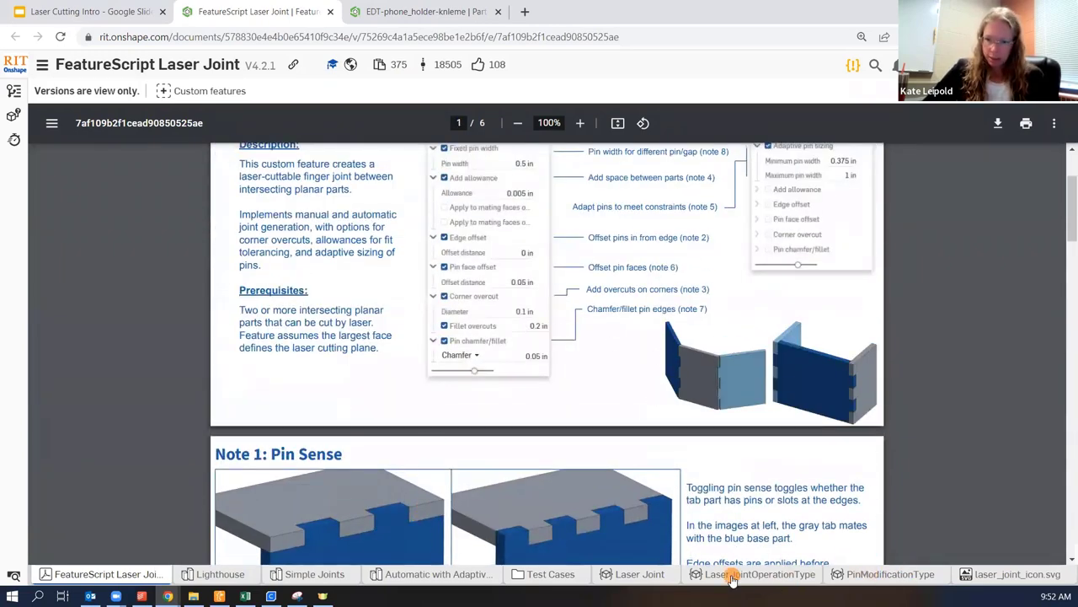
{"action": "mouse_move", "coordinate": [732, 578]}
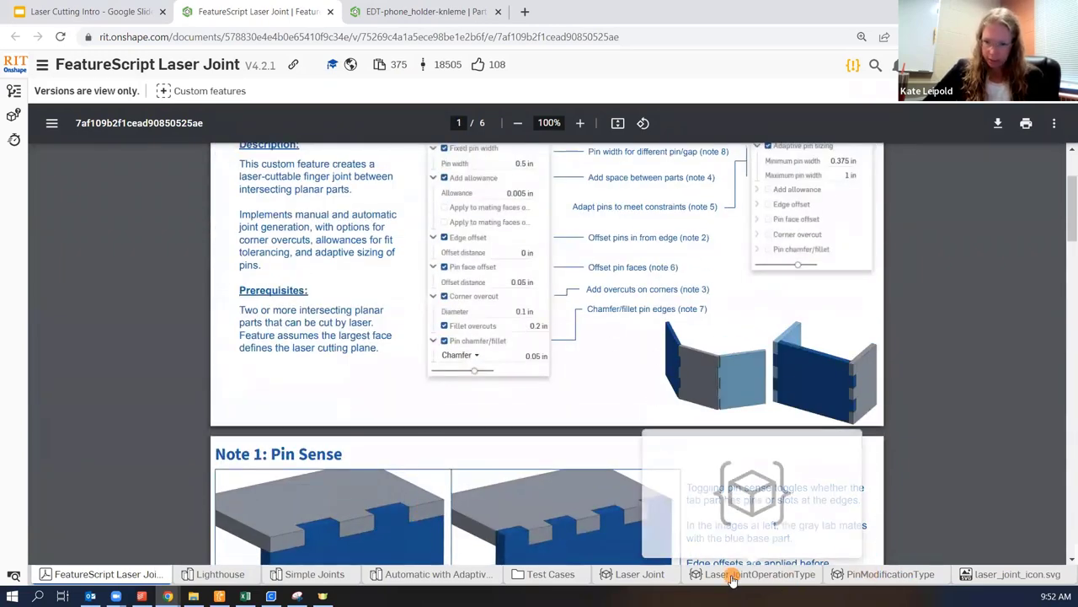
Review the Laser Joint source, then add Laser Joint to the toolbar via Custom features
{"action": "left_click", "coordinate": [642, 575]}
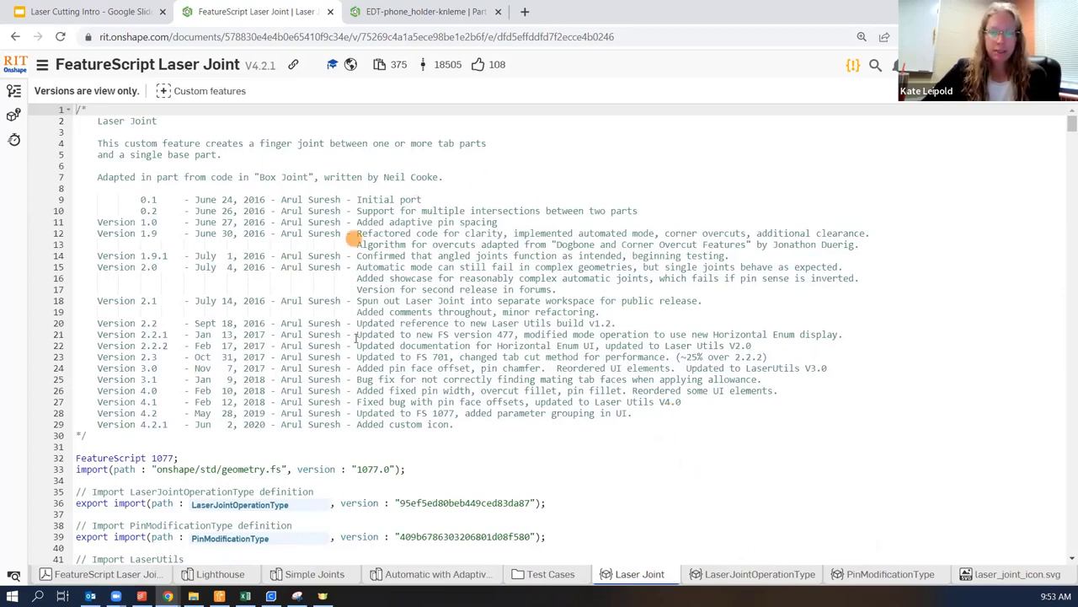
{"action": "scroll", "coordinate": [433, 507], "scroll_direction": "down", "scroll_amount": 3}
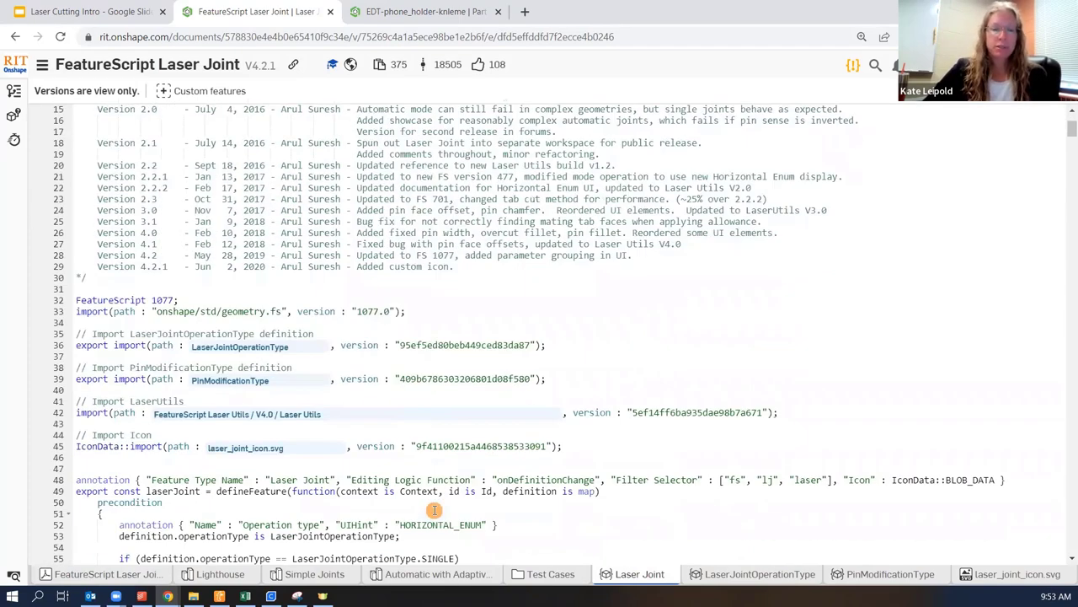
{"action": "scroll", "coordinate": [434, 508], "scroll_direction": "up", "scroll_amount": 3}
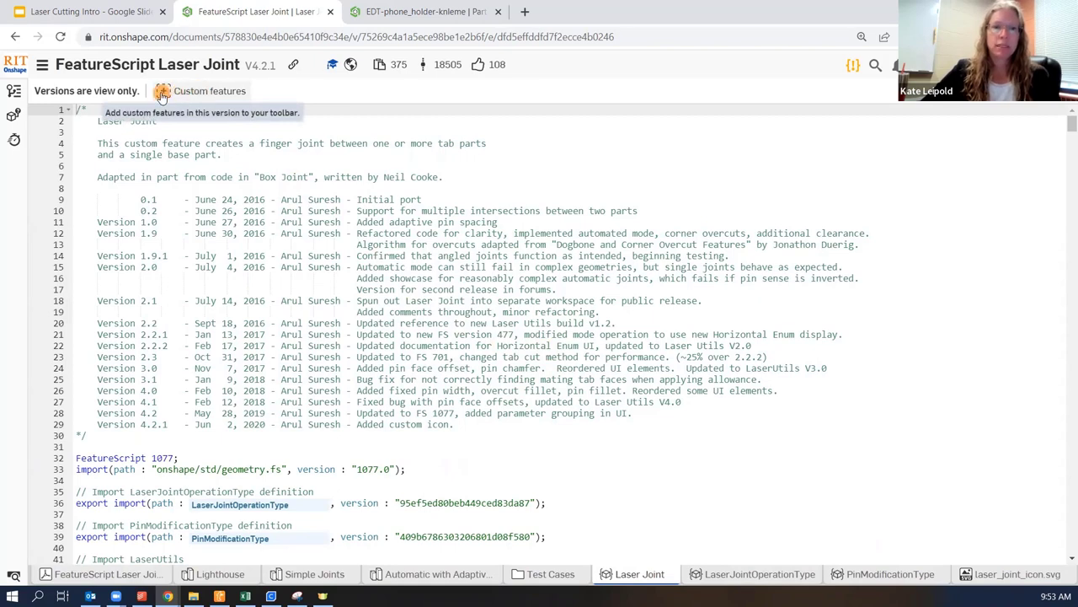
{"action": "left_click", "coordinate": [225, 92]}
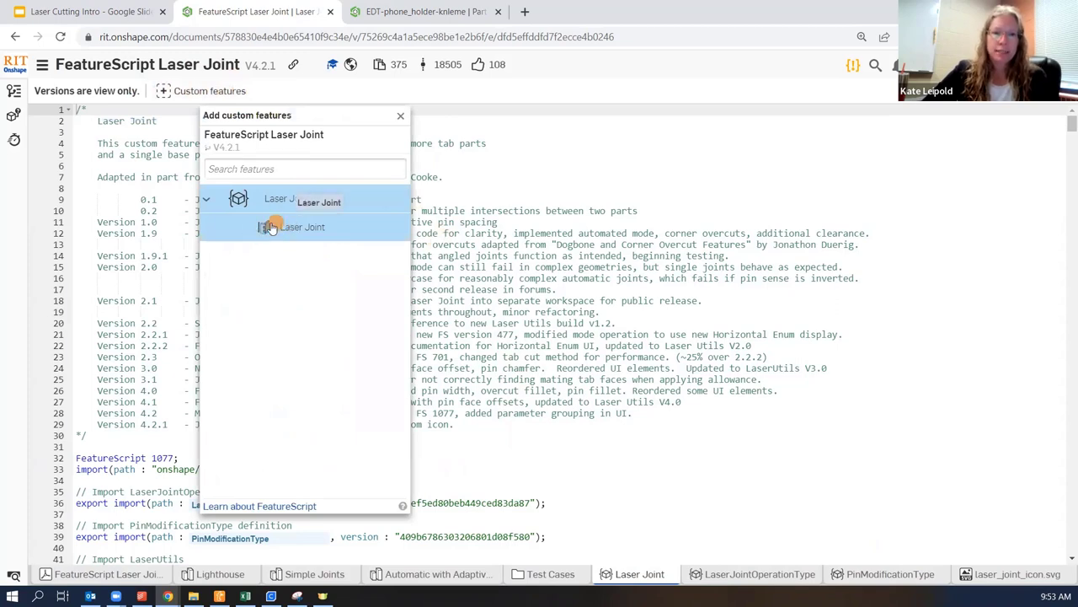
{"action": "left_click", "coordinate": [325, 229]}
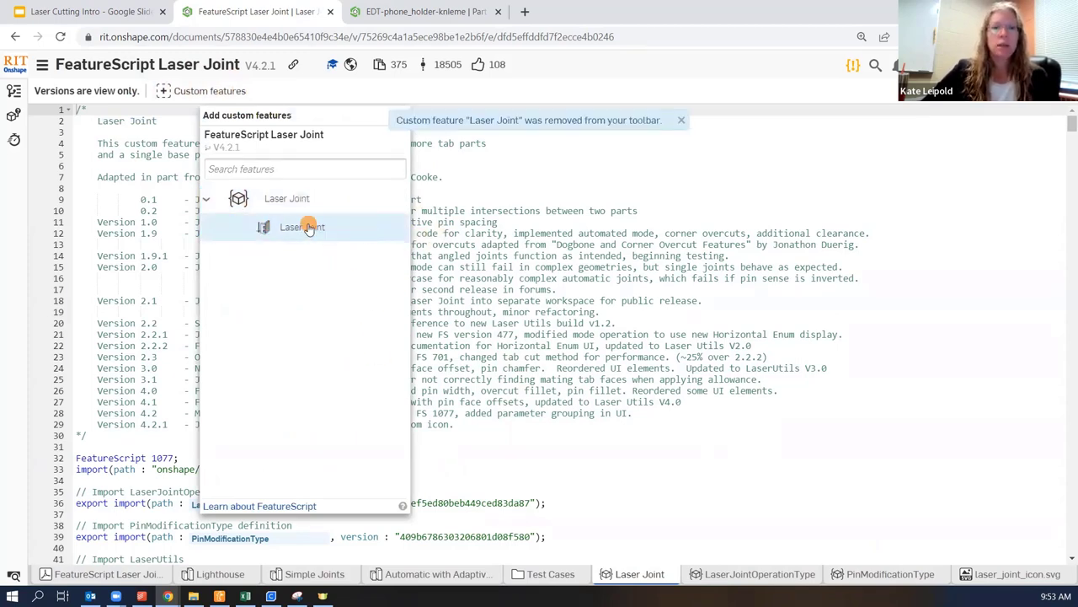
{"action": "left_click", "coordinate": [344, 234]}
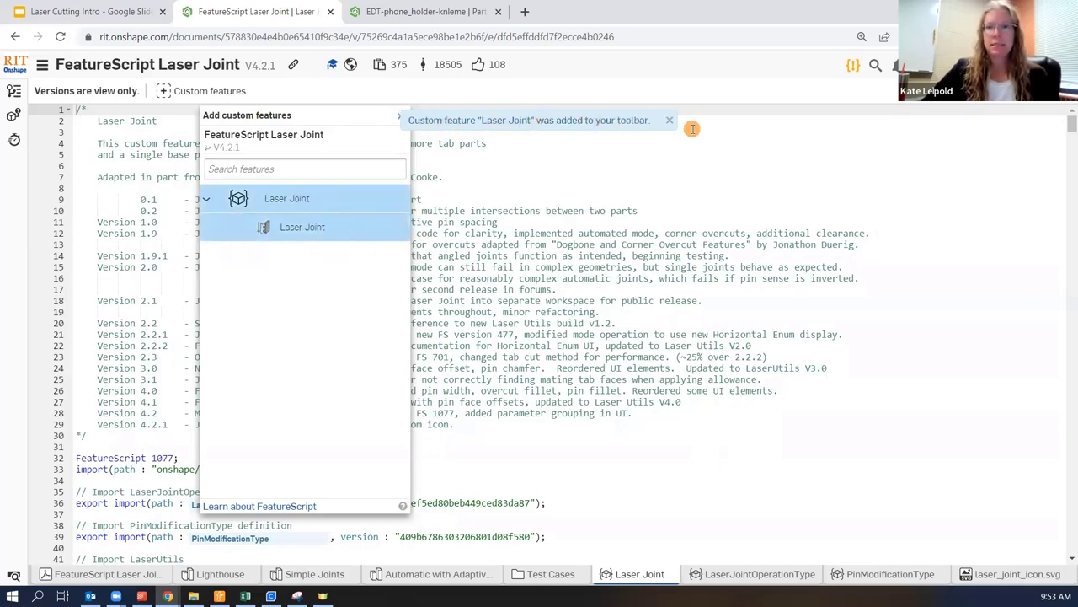
{"action": "left_click", "coordinate": [668, 126]}
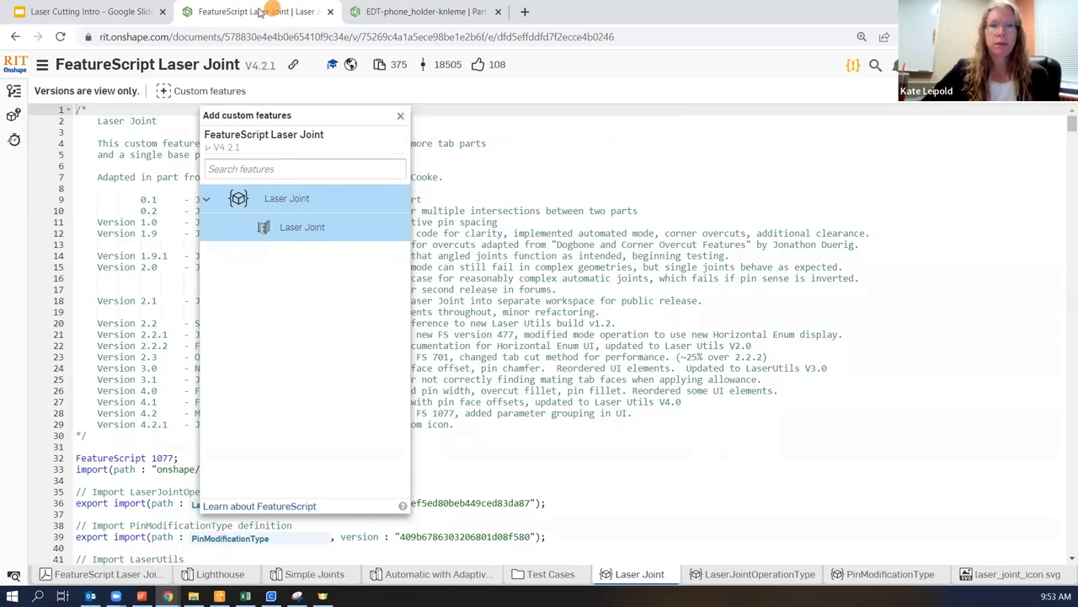
In the EDT-phone_holder Part Studio, start Laser Joint 1 by searching 'las'
{"action": "left_click", "coordinate": [415, 8]}
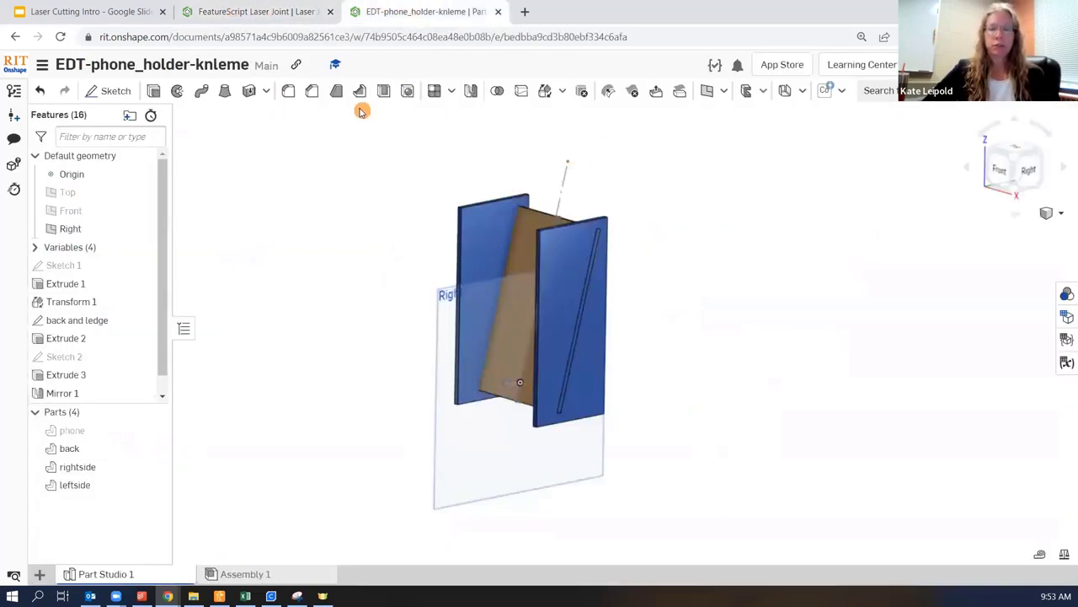
{"action": "left_click", "coordinate": [844, 91]}
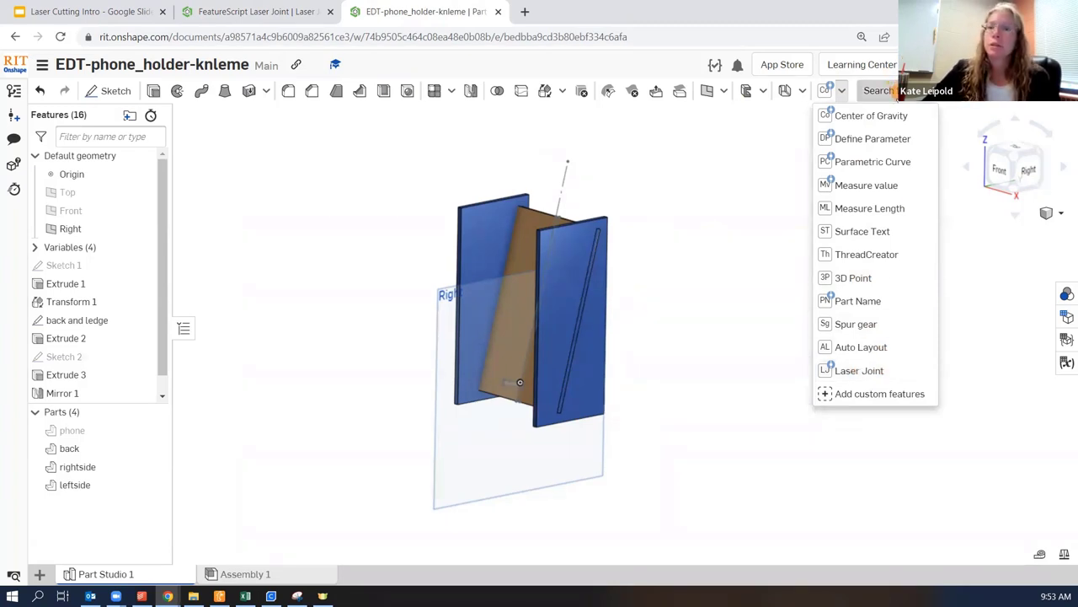
{"action": "left_click", "coordinate": [878, 90]}
{"action": "type", "text": "las"}
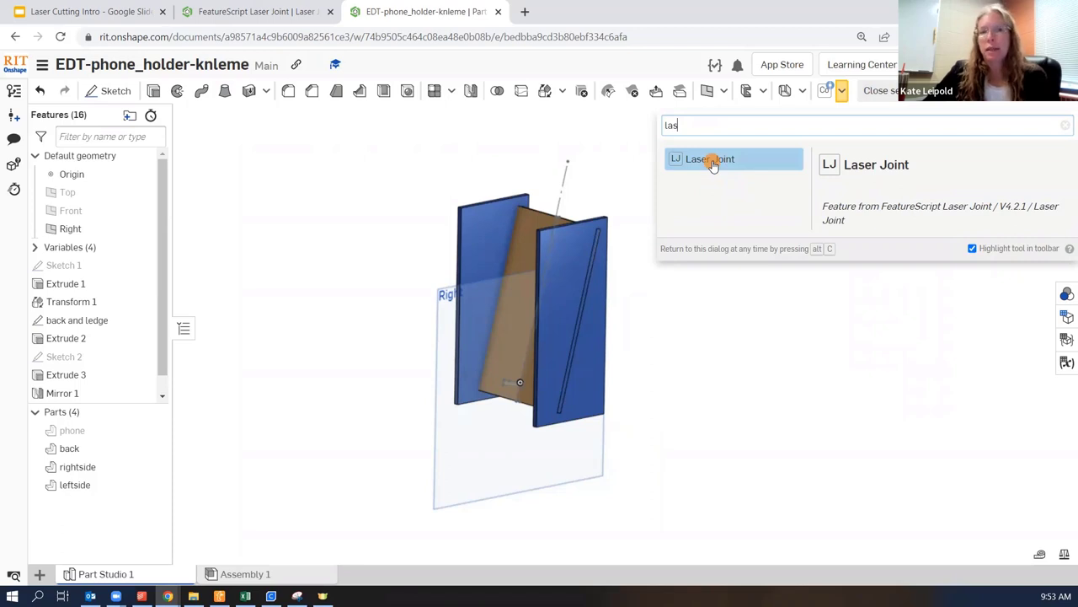
{"action": "left_click", "coordinate": [712, 162]}
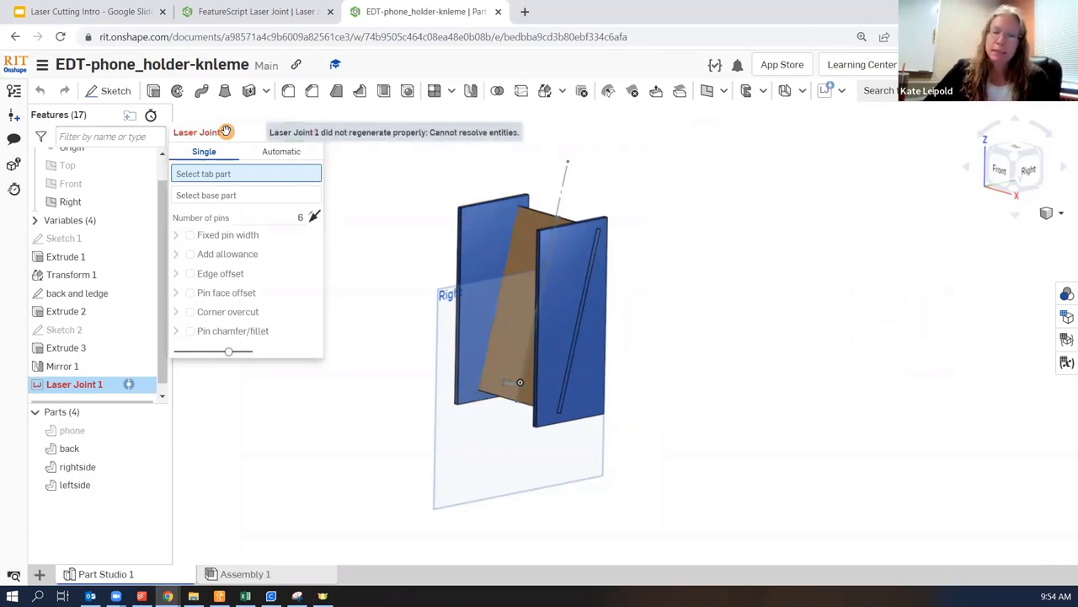
Create an automatic Laser Joint between rightside and back with 5 pins
{"action": "left_click", "coordinate": [282, 154]}
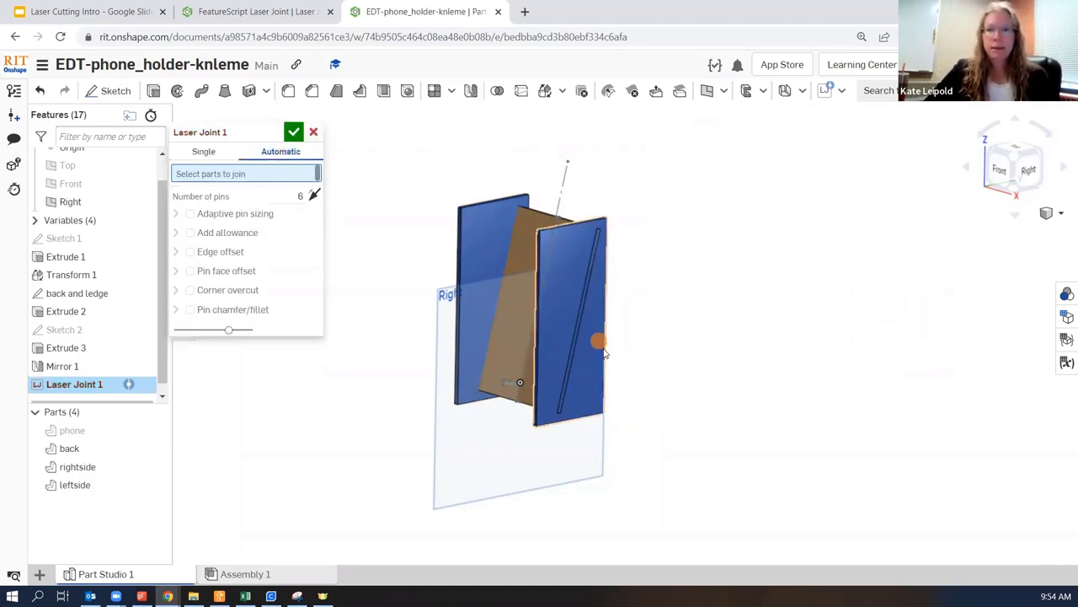
{"action": "left_click", "coordinate": [591, 371]}
{"action": "right_click_drag", "start_coordinate": [692, 315], "coordinate": [683, 321]}
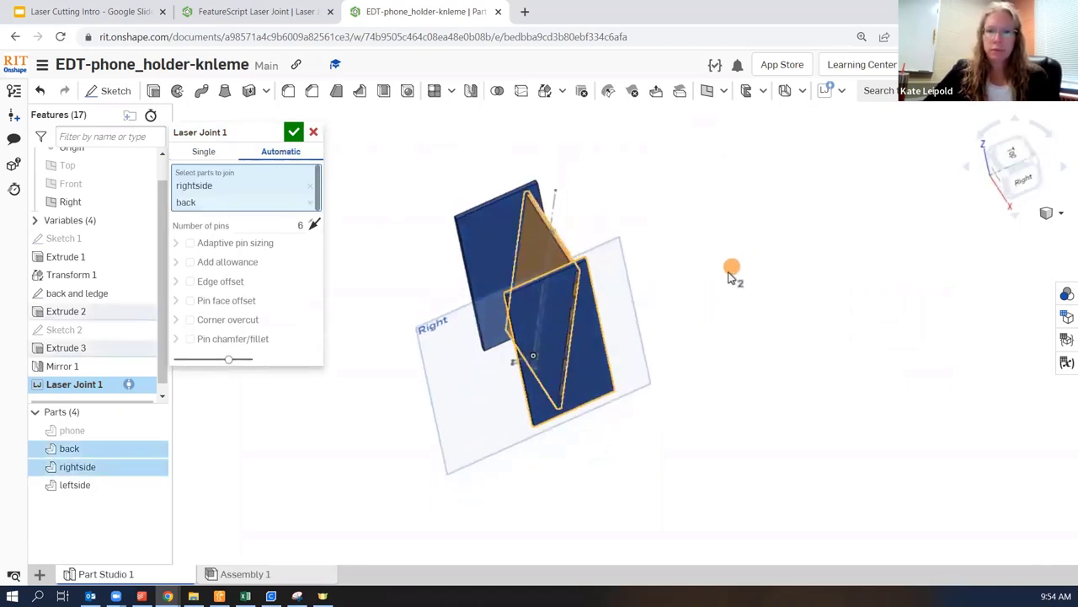
{"action": "mouse_move", "coordinate": [730, 270]}
{"action": "right_mouse_down"}
{"action": "mouse_move", "coordinate": [753, 240]}
{"action": "mouse_move", "coordinate": [741, 253]}
{"action": "right_mouse_up"}
{"action": "scroll", "coordinate": [578, 360], "scroll_direction": "up", "scroll_amount": 3}
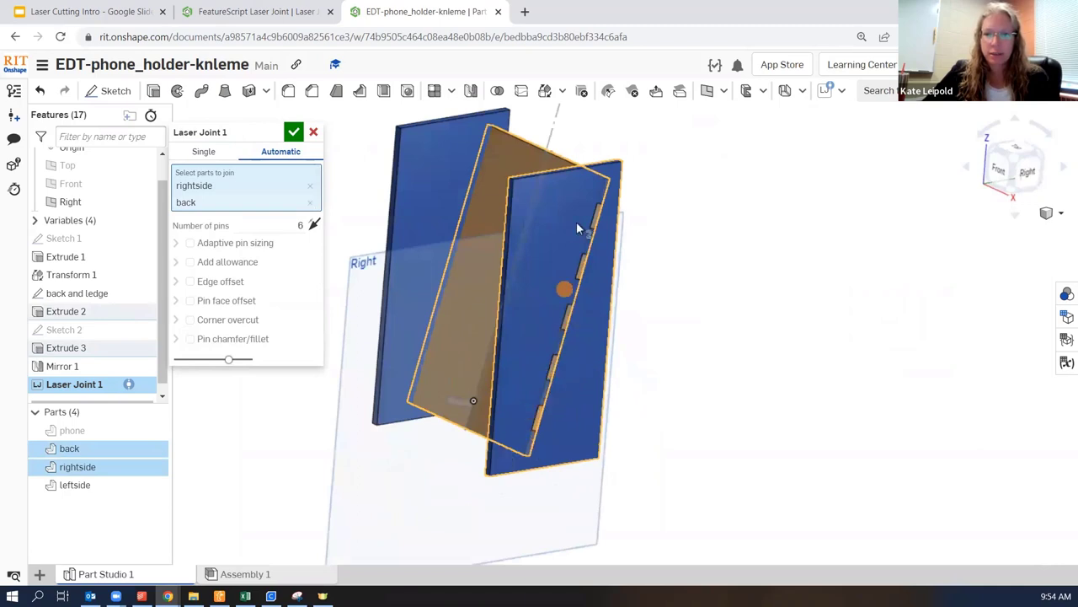
{"action": "left_click", "coordinate": [257, 227]}
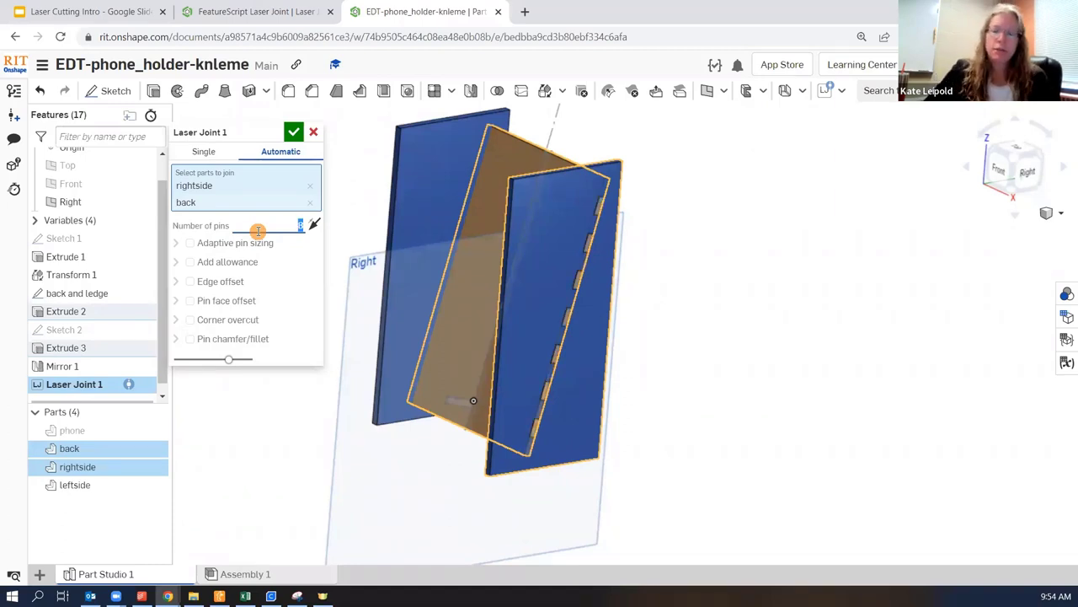
{"action": "key", "text": "Down"}
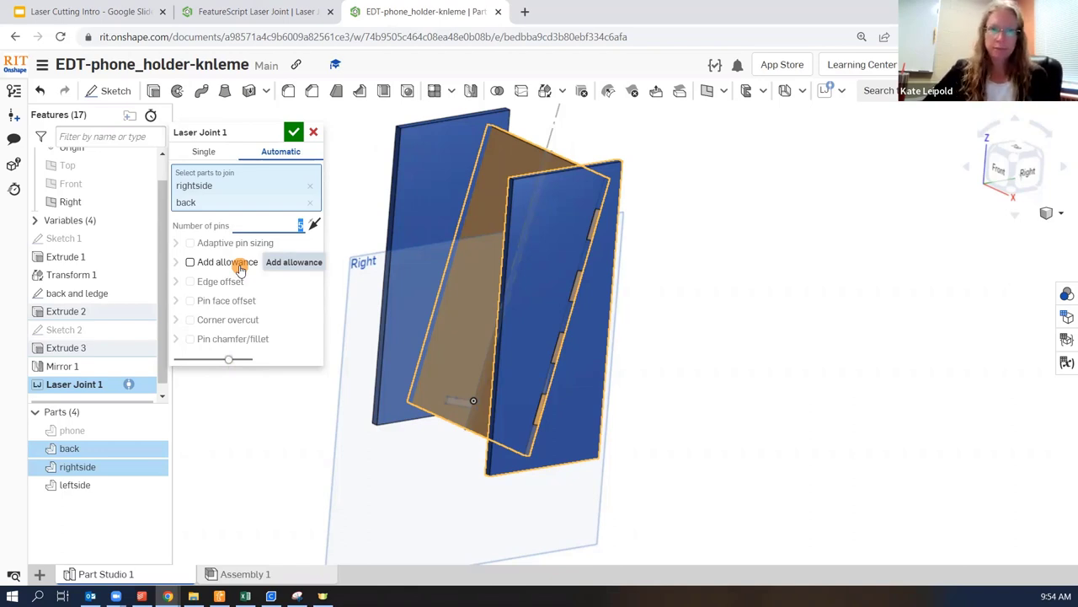
{"action": "left_click", "coordinate": [293, 131]}
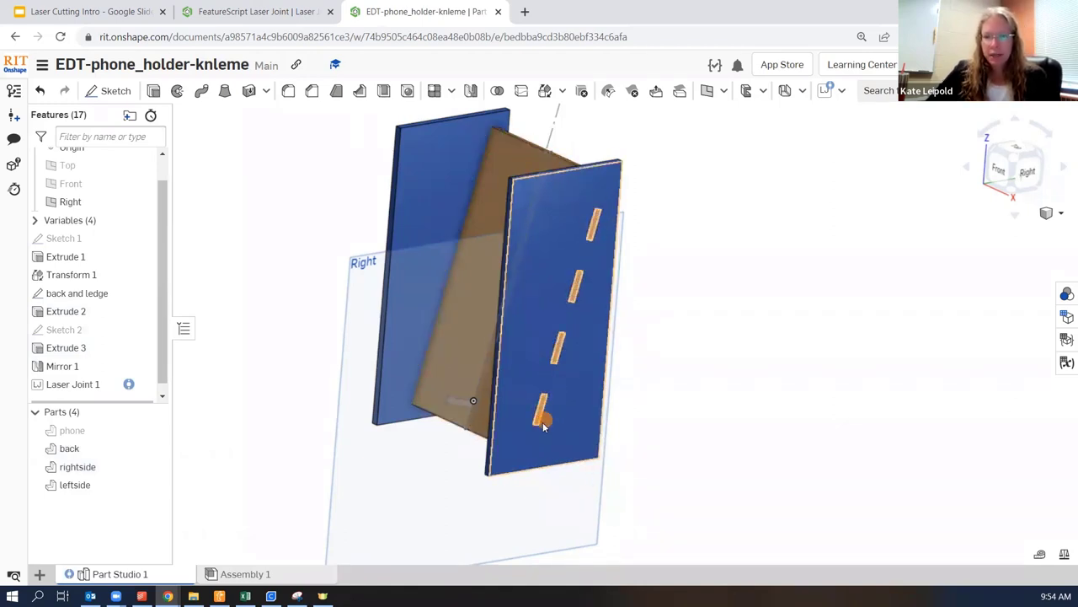
Add automatic Laser Joint 2 joining leftside to back with 5 pins
{"action": "left_click", "coordinate": [693, 278]}
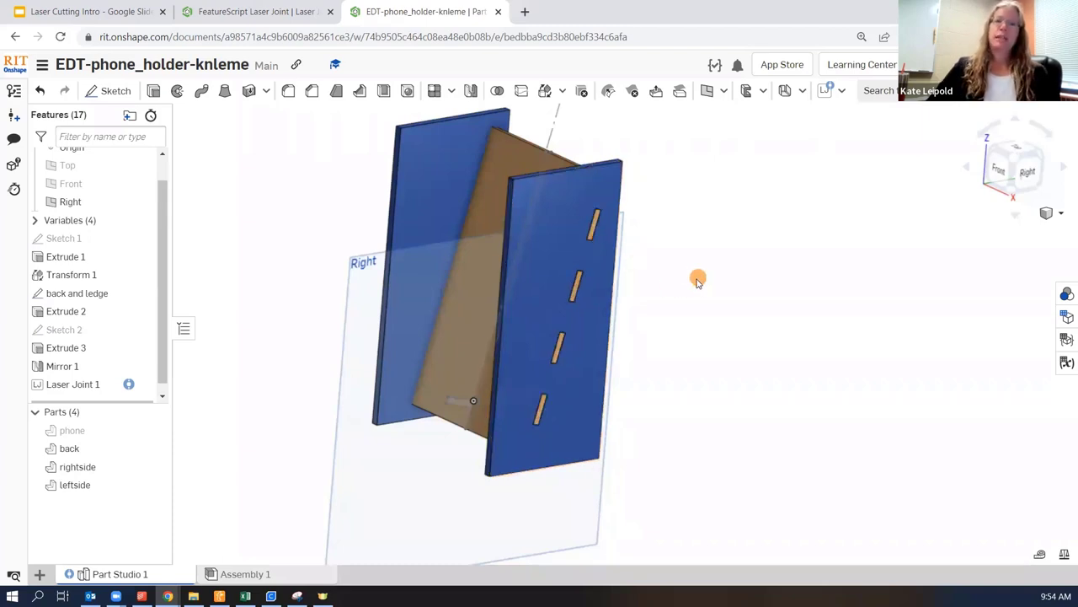
{"action": "left_click", "coordinate": [827, 90]}
{"action": "left_click", "coordinate": [406, 166]}
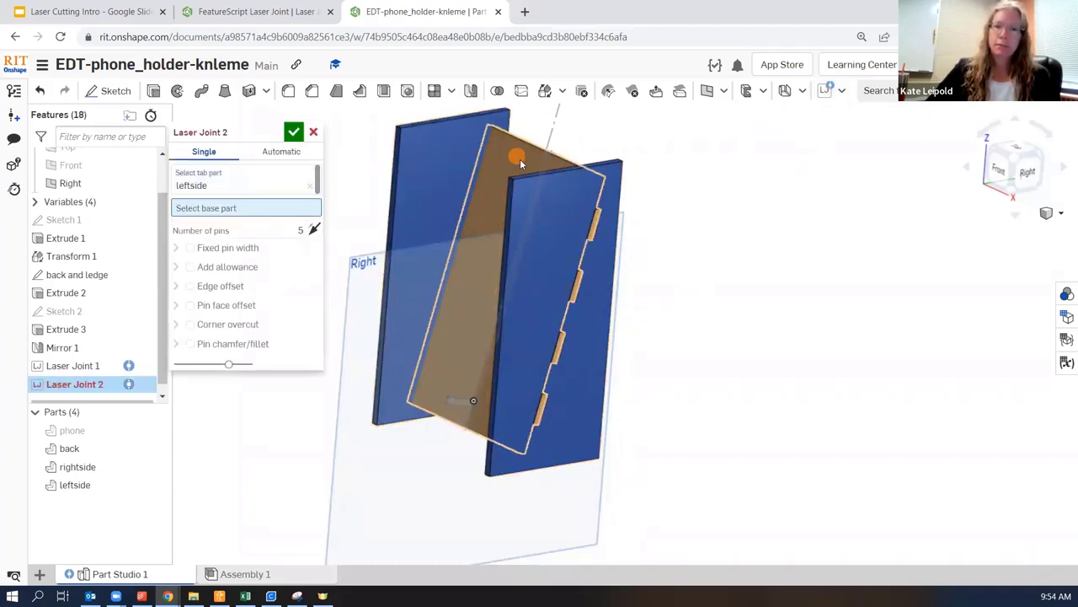
{"action": "left_click", "coordinate": [365, 183]}
{"action": "left_click", "coordinate": [282, 153]}
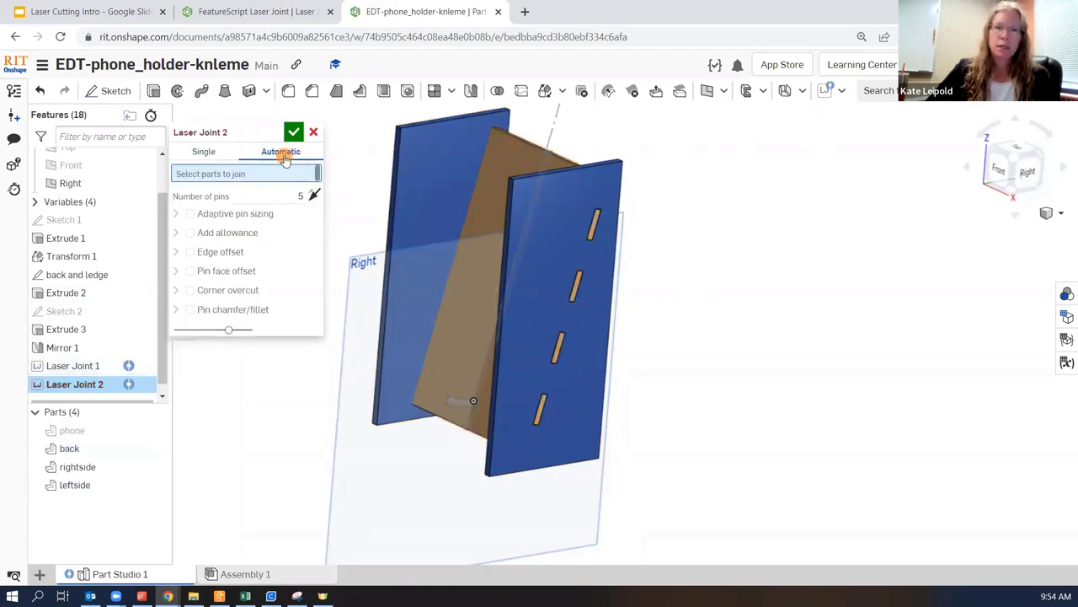
{"action": "left_click", "coordinate": [510, 153]}
{"action": "left_click", "coordinate": [465, 225]}
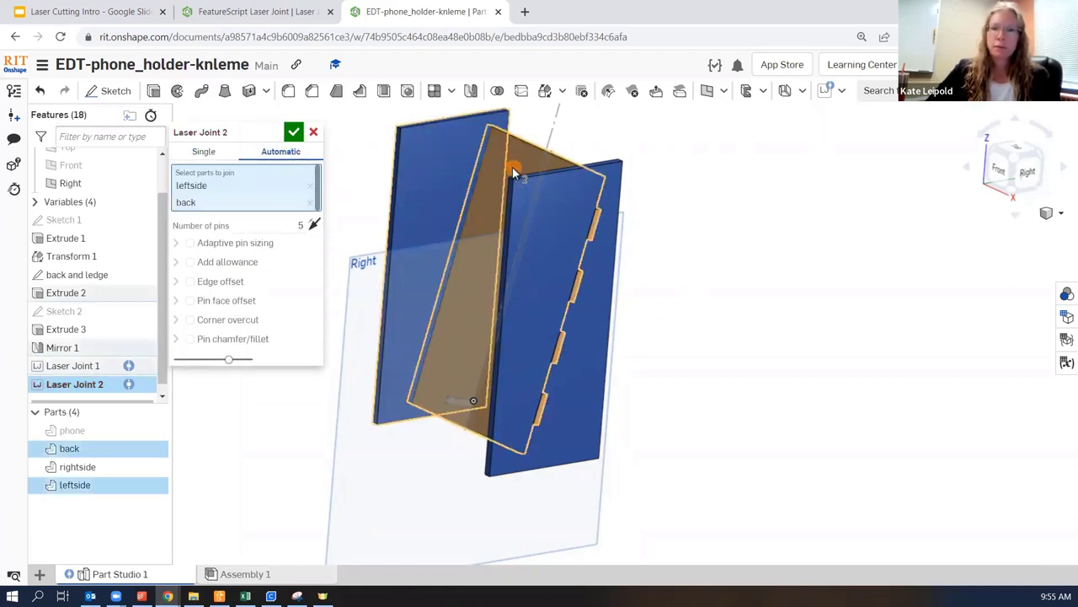
{"action": "right_click_drag", "start_coordinate": [517, 326], "coordinate": [558, 349]}
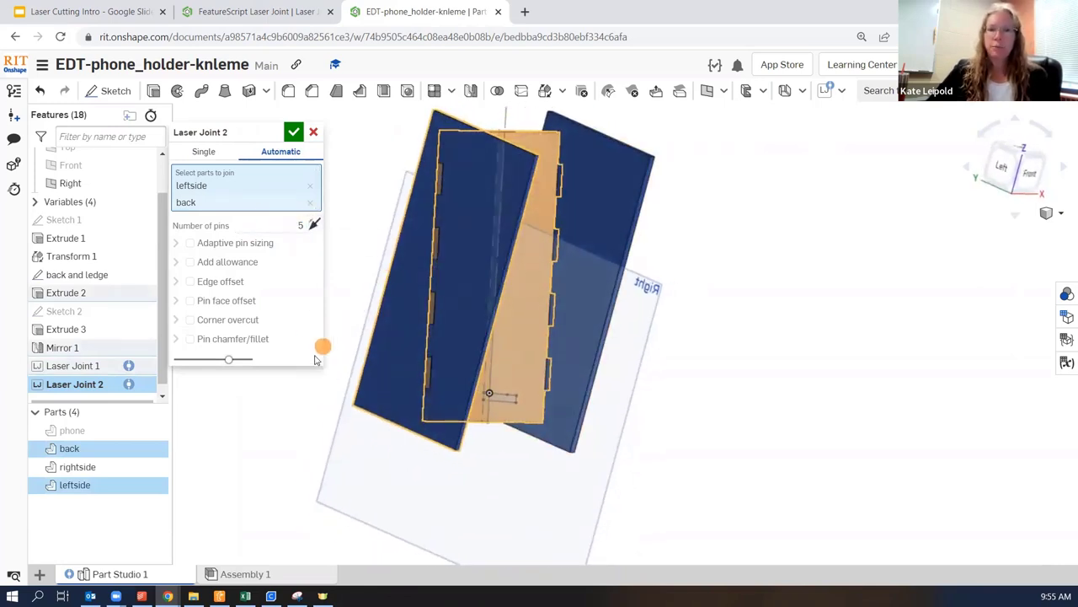
{"action": "left_click", "coordinate": [292, 132]}
{"action": "right_click_drag", "start_coordinate": [404, 498], "coordinate": [444, 466]}
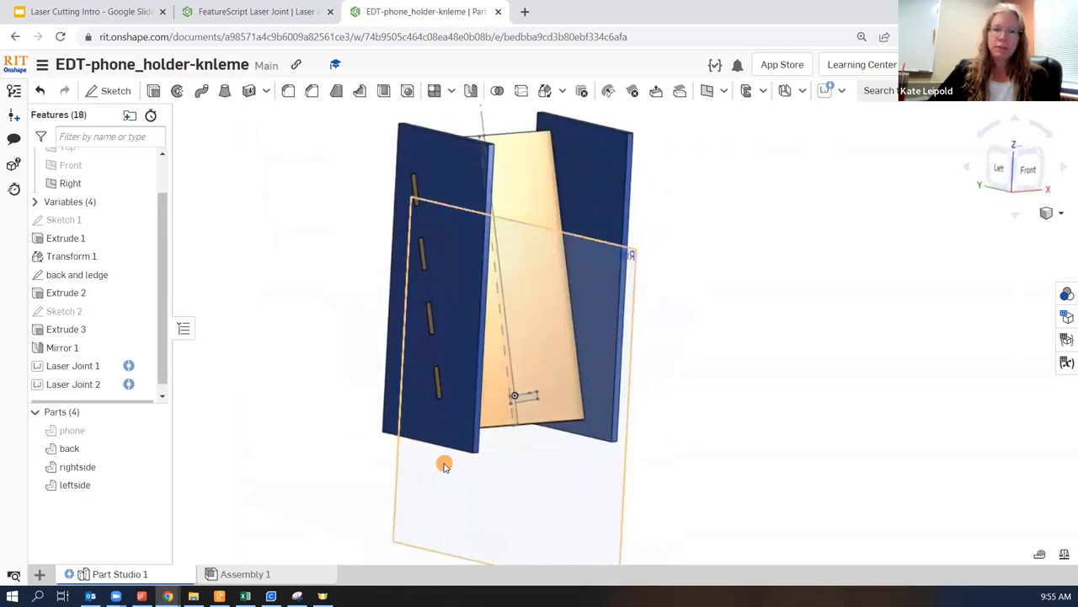
Switch to an isometric view and hide the back part, leaving the side panels visible
{"action": "left_click", "coordinate": [154, 486]}
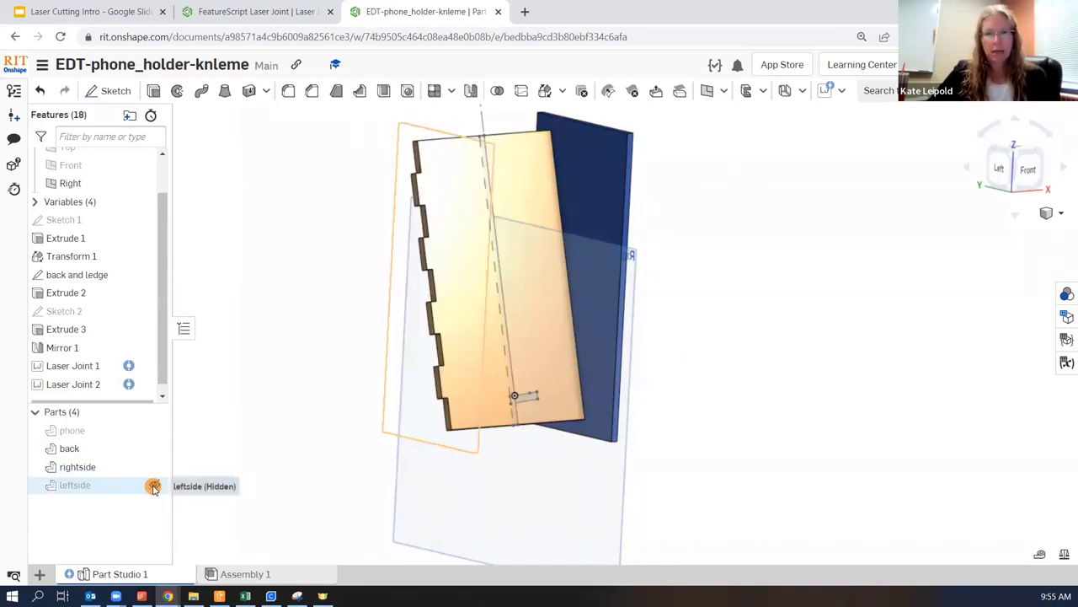
{"action": "left_click", "coordinate": [154, 486]}
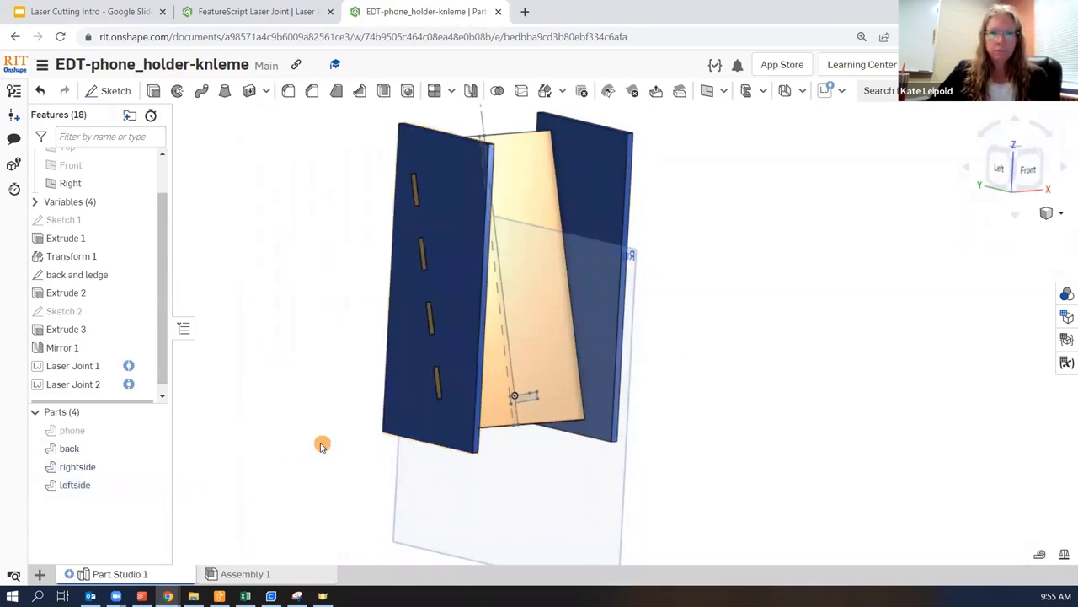
{"action": "right_click_drag", "start_coordinate": [319, 445], "coordinate": [238, 447]}
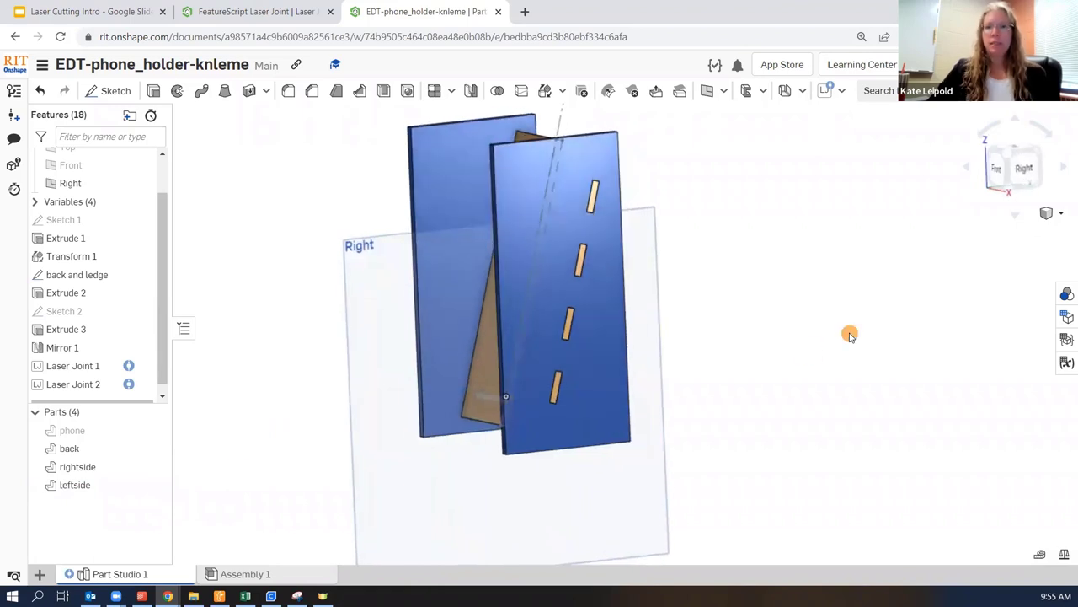
{"action": "left_click", "coordinate": [1006, 154]}
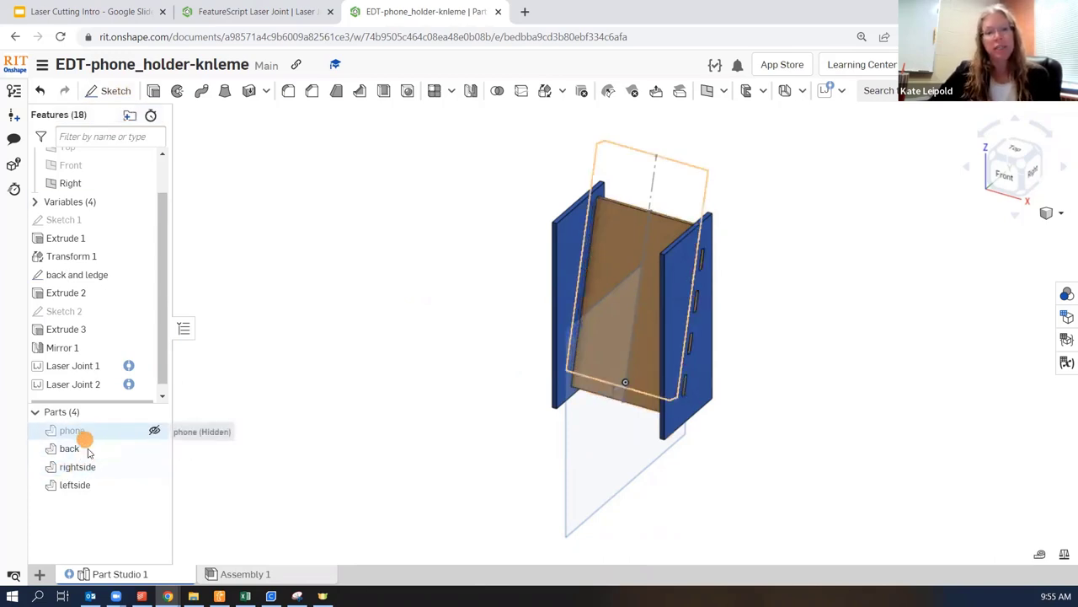
{"action": "left_click", "coordinate": [154, 450]}
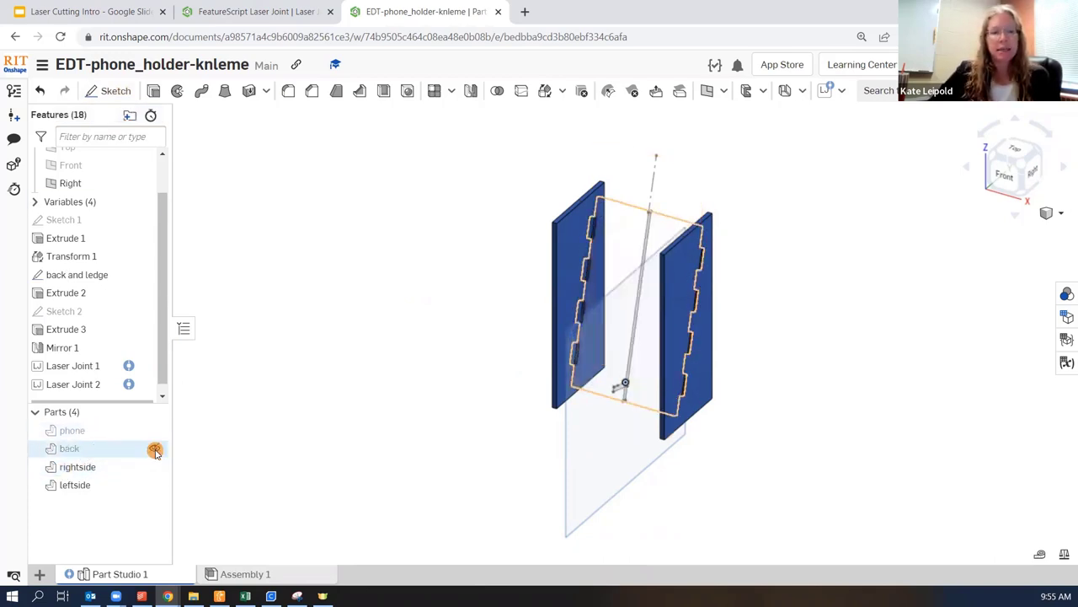
Start Extrude 4 on both ledge regions of the back and ledge sketch as a new 1 in blind solid
{"action": "left_click", "coordinate": [112, 281]}
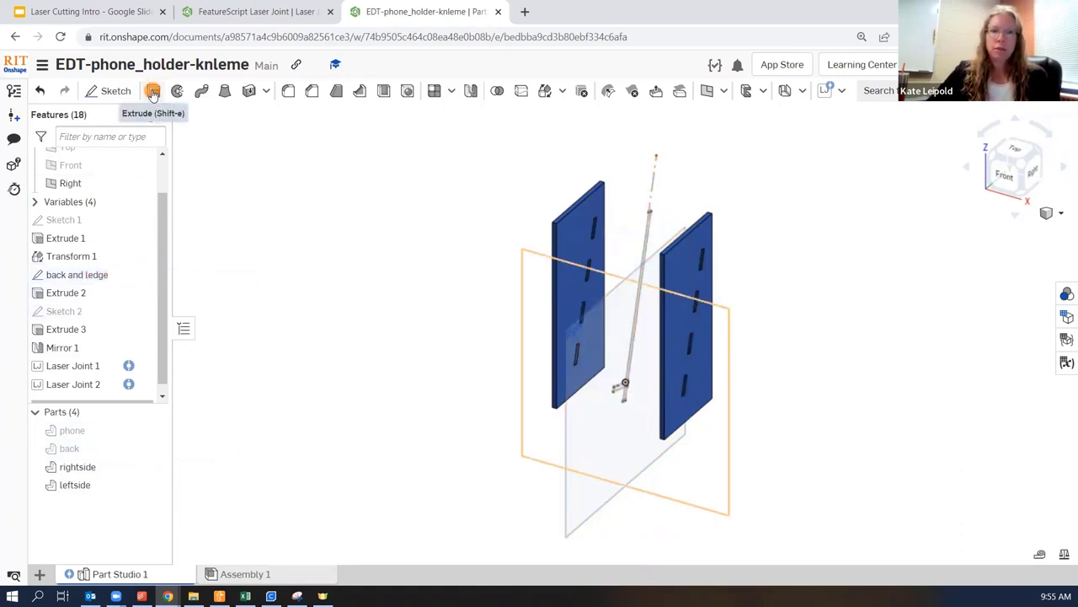
{"action": "scroll", "coordinate": [641, 397], "scroll_direction": "up", "scroll_amount": 5}
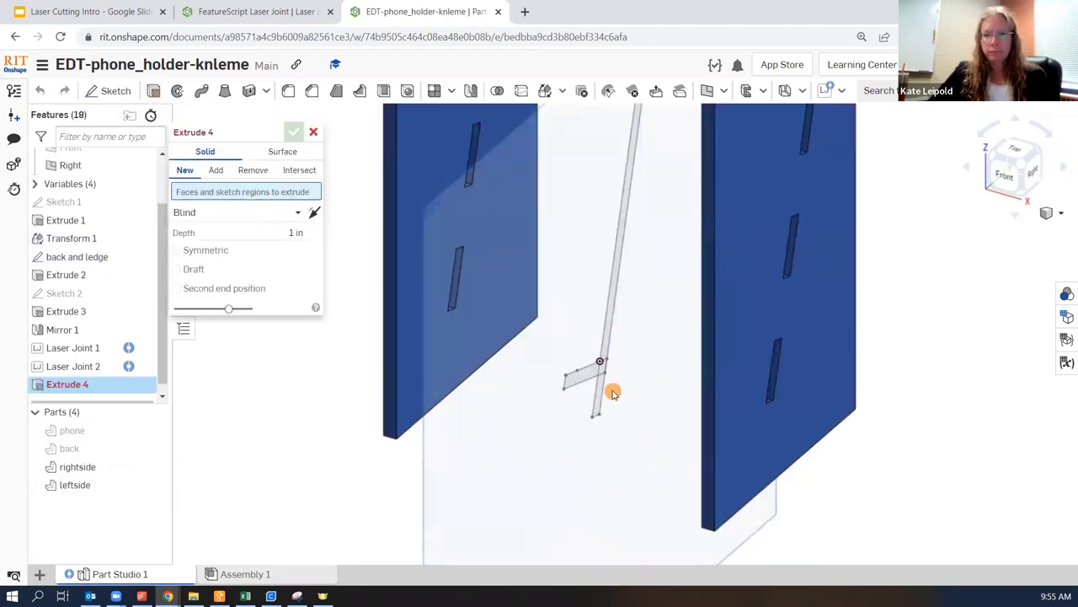
{"action": "left_click", "coordinate": [581, 359]}
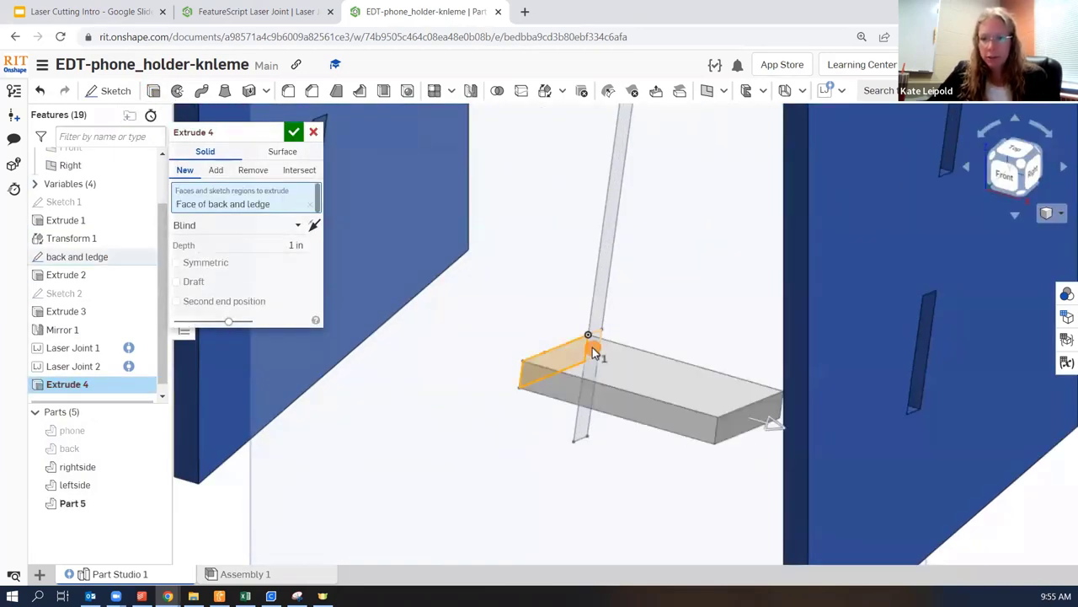
{"action": "left_click", "coordinate": [592, 347]}
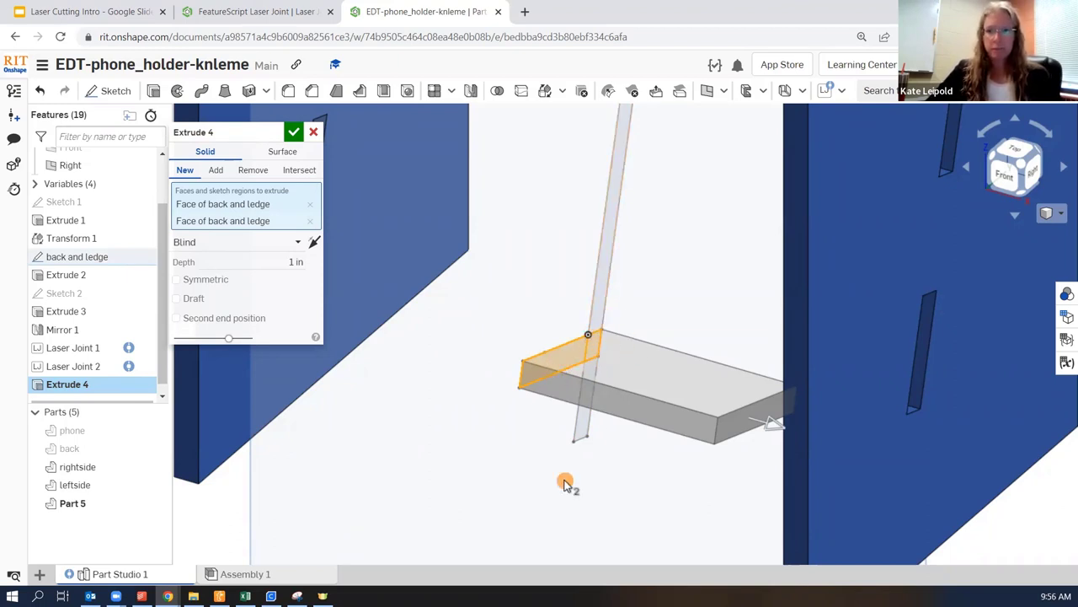
{"action": "left_click", "coordinate": [242, 241]}
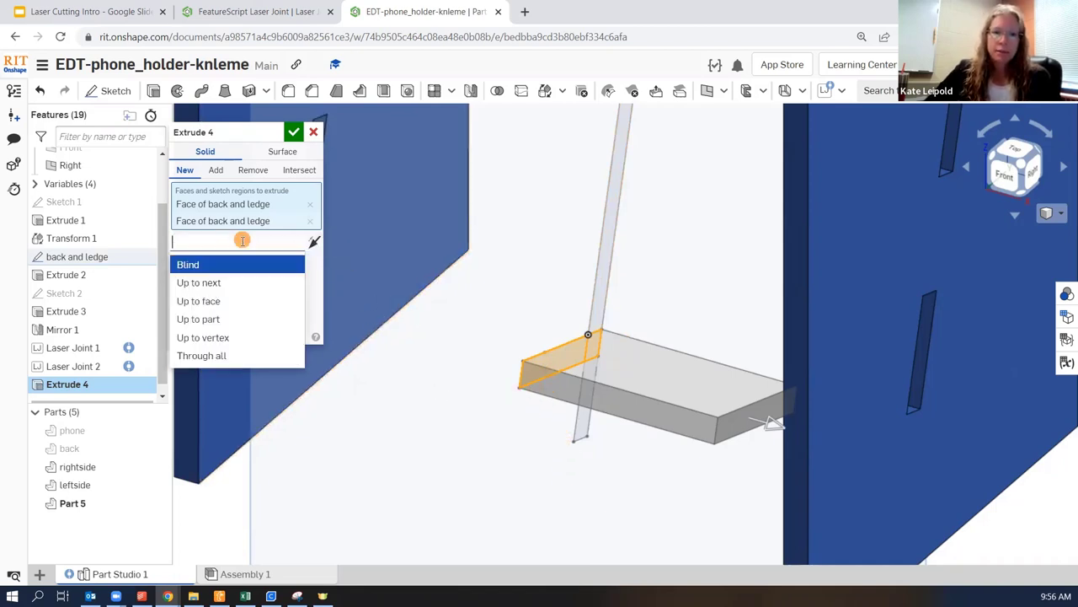
End the ledge extrusion up to the right side panel as a new part, with a flipped offset
{"action": "left_click", "coordinate": [221, 302]}
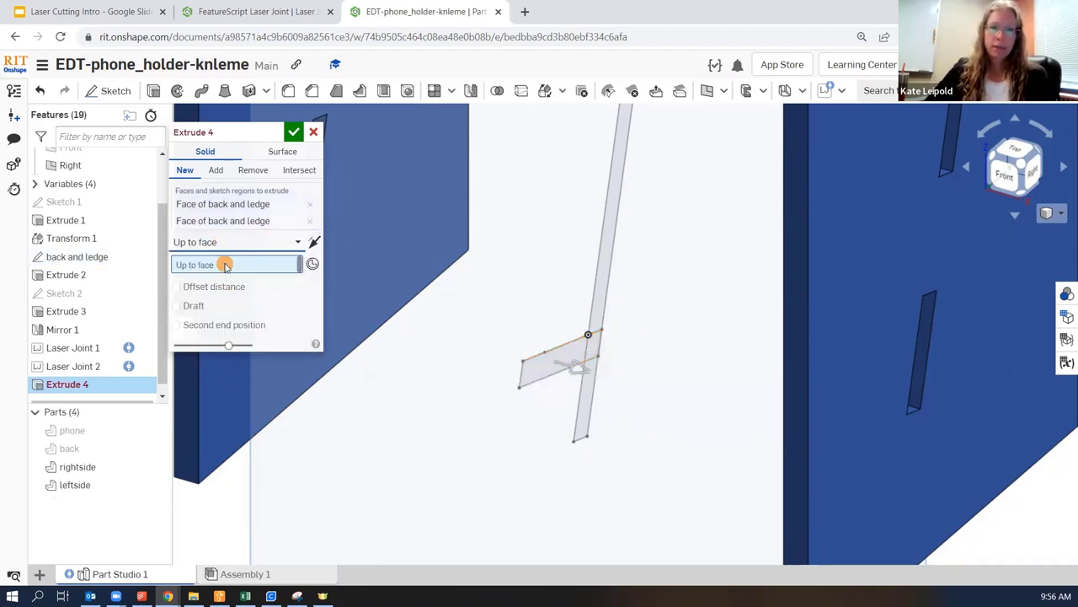
{"action": "left_click", "coordinate": [944, 456]}
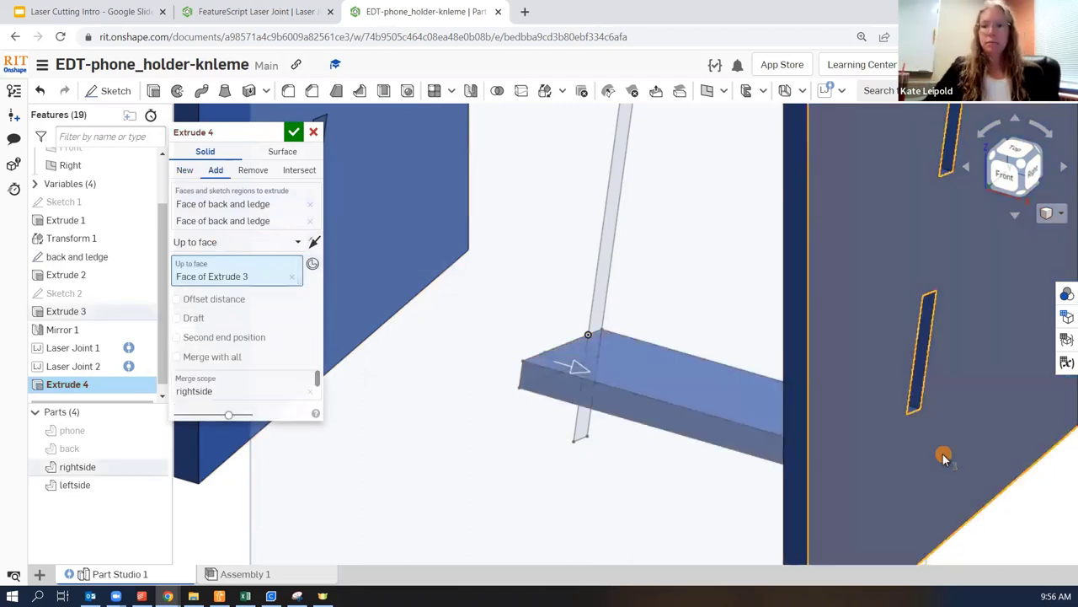
{"action": "left_click", "coordinate": [184, 172]}
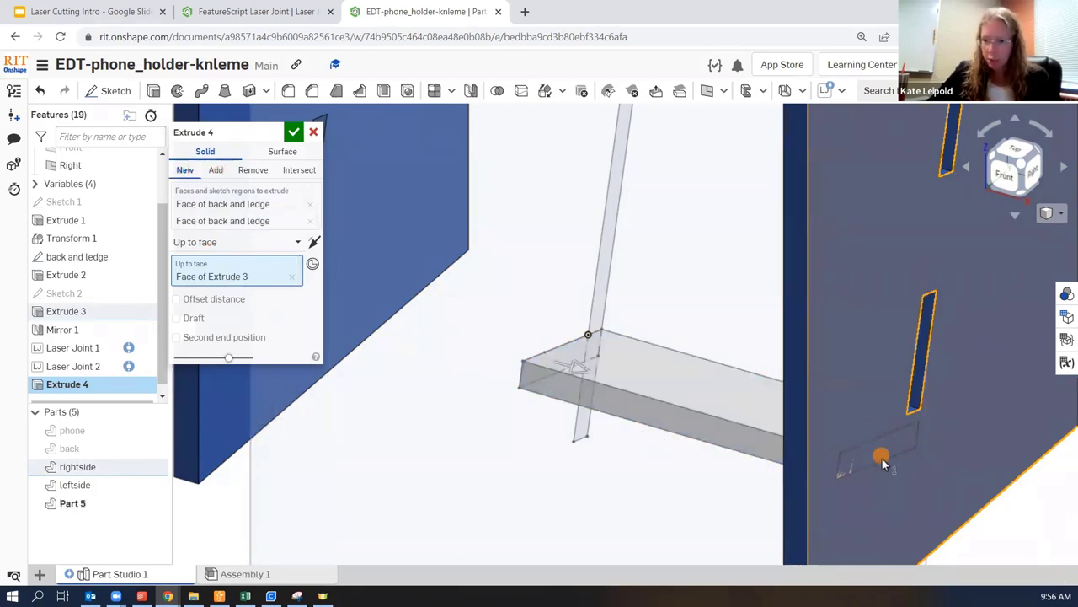
{"action": "left_click", "coordinate": [203, 303]}
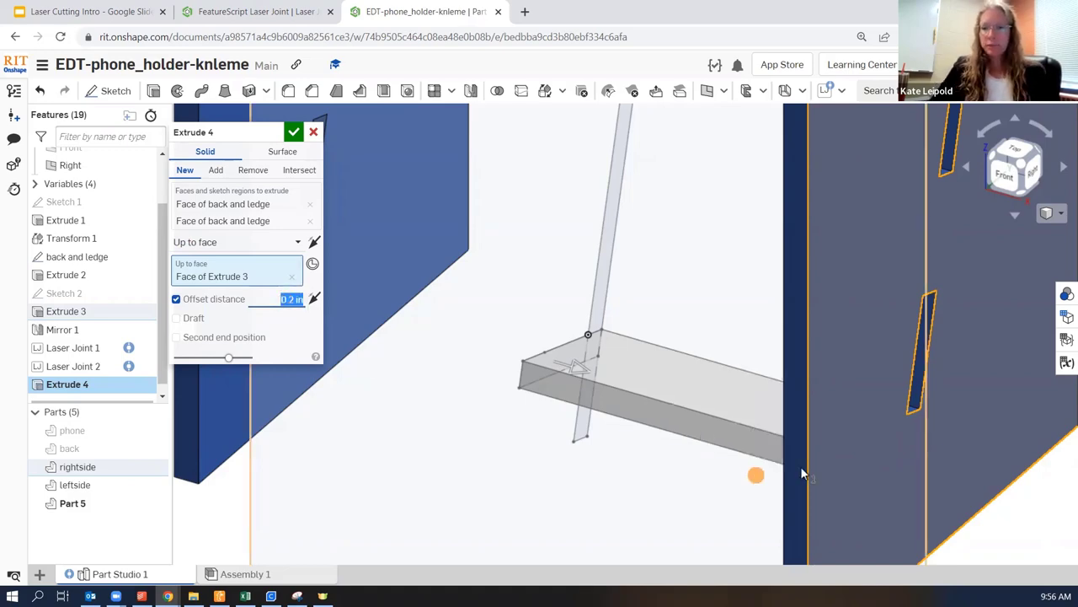
{"action": "mouse_move", "coordinate": [756, 475]}
{"action": "right_mouse_down"}
{"action": "mouse_move", "coordinate": [800, 474]}
{"action": "mouse_move", "coordinate": [776, 472]}
{"action": "right_mouse_up"}
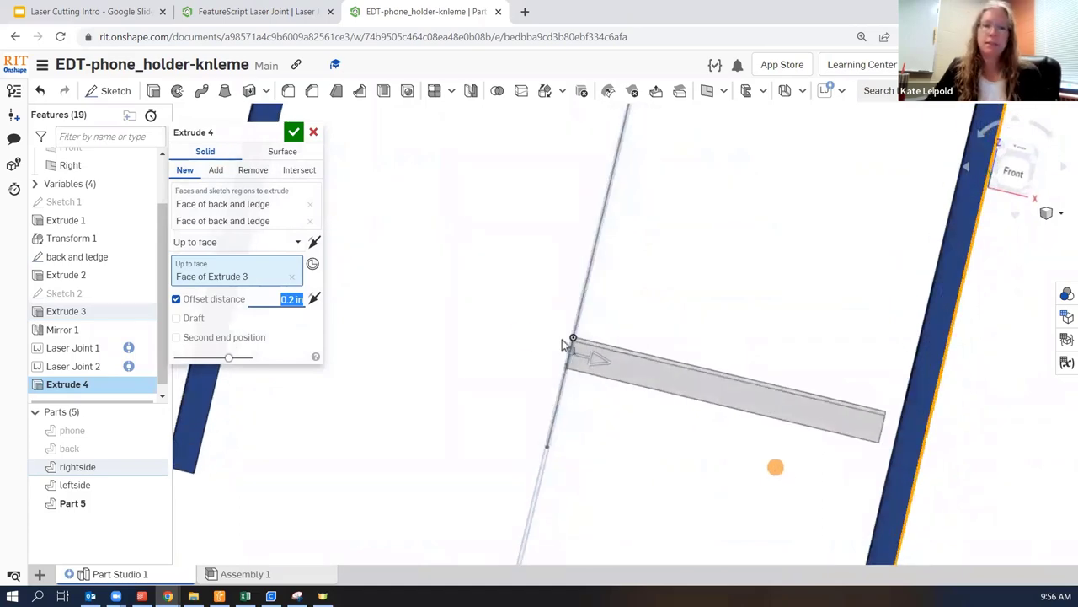
{"action": "left_click", "coordinate": [314, 298]}
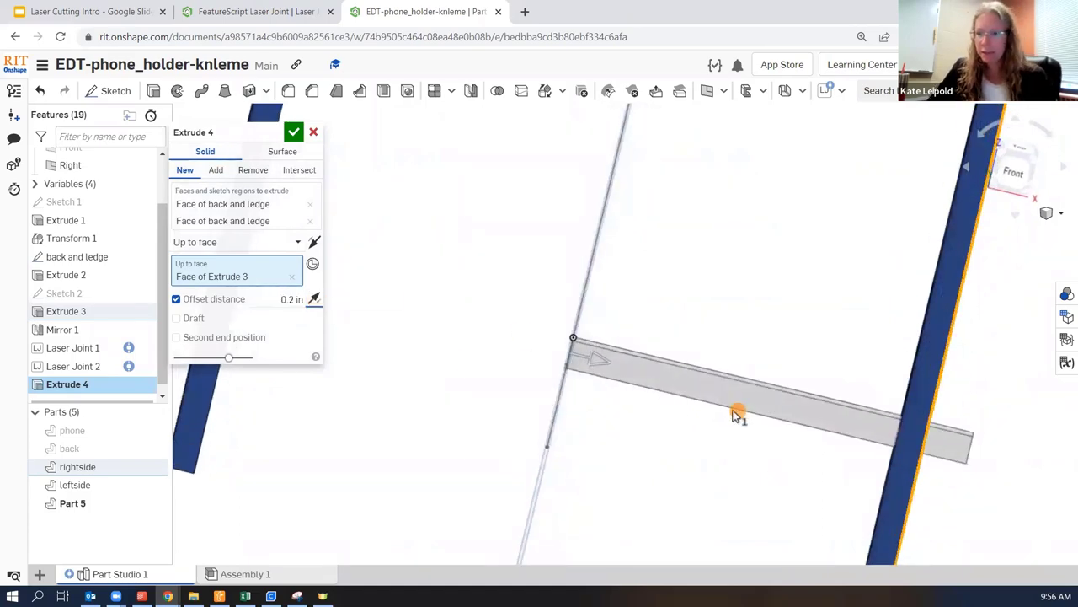
{"action": "right_click_drag", "start_coordinate": [731, 416], "coordinate": [716, 420]}
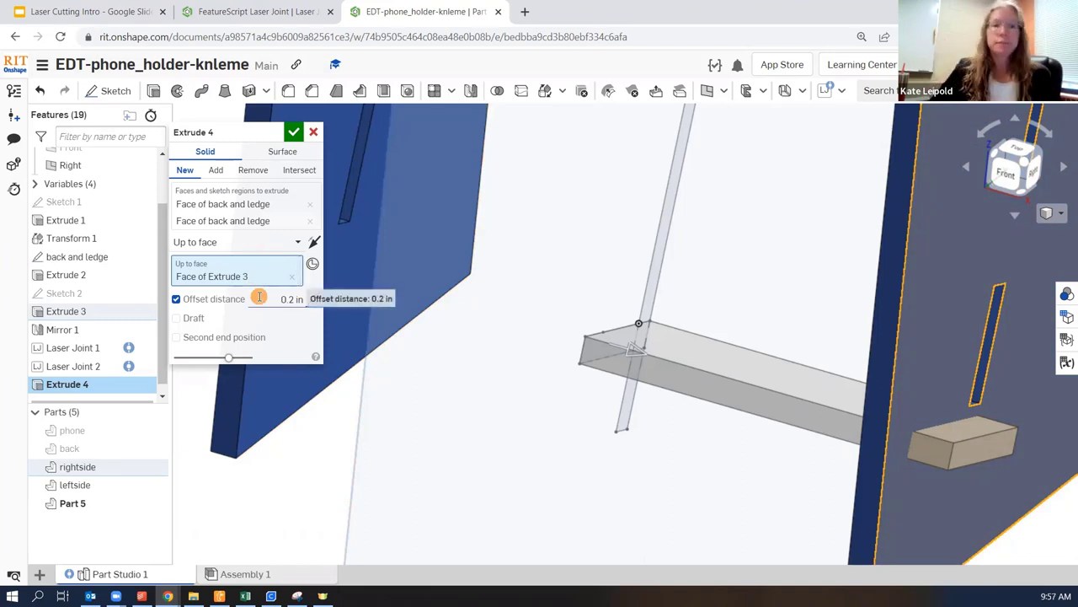
Add a second end up to the left side panel with a flipped 0.2 in offset and apply Extrude 4
{"action": "left_click", "coordinate": [222, 337]}
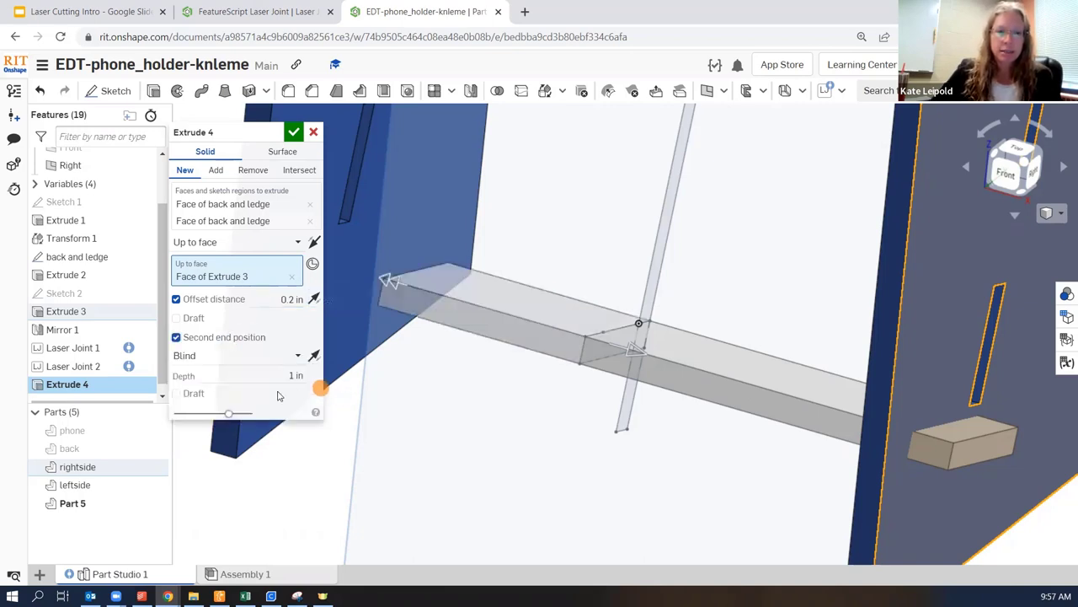
{"action": "left_click", "coordinate": [217, 355]}
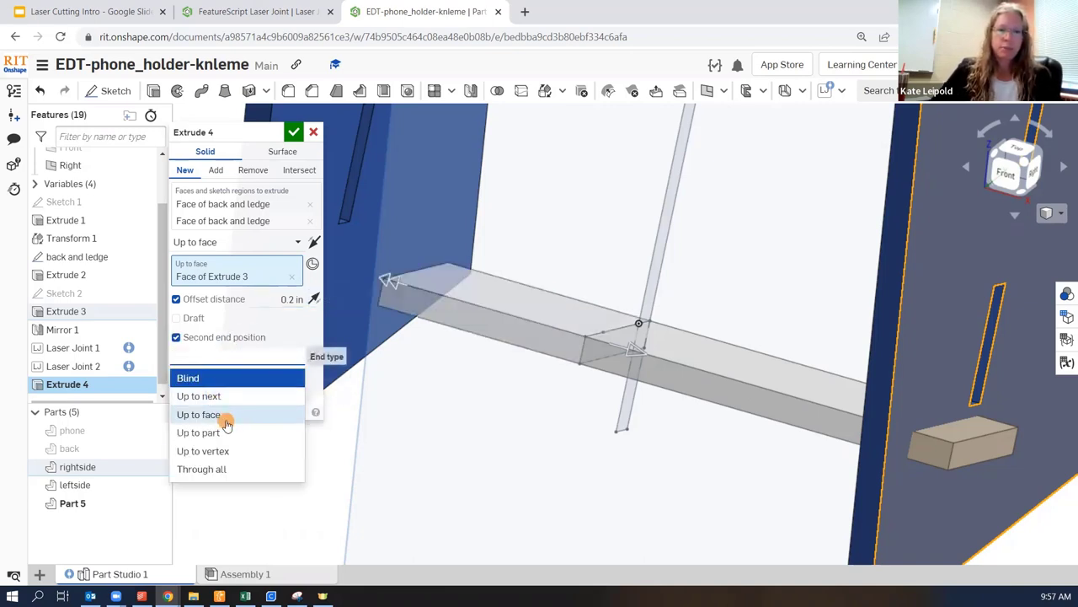
{"action": "right_click_drag", "start_coordinate": [484, 460], "coordinate": [548, 425]}
{"action": "left_click", "coordinate": [549, 425]}
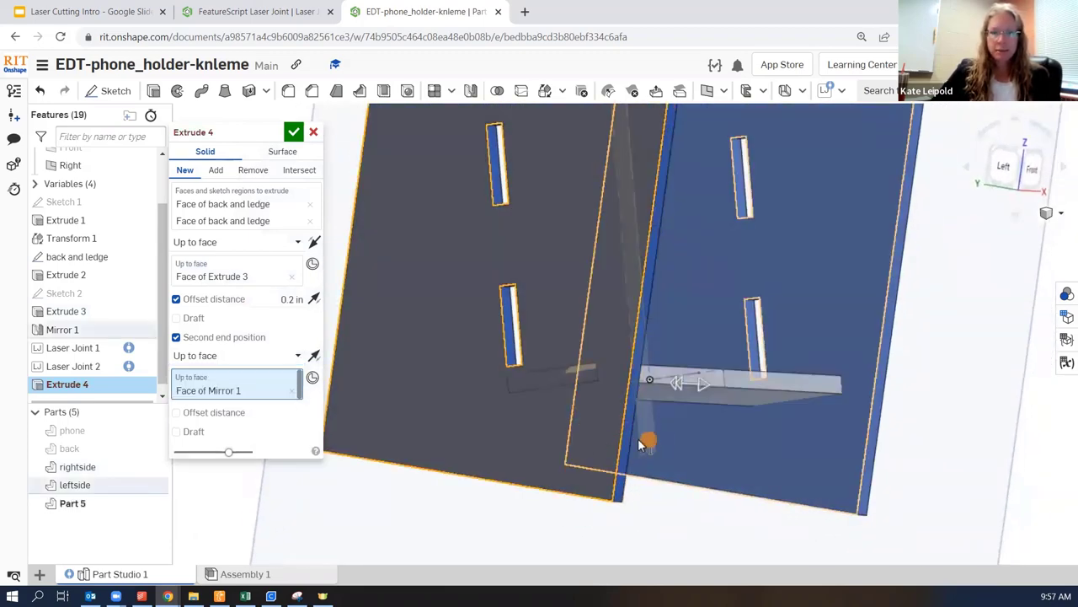
{"action": "left_click", "coordinate": [223, 413]}
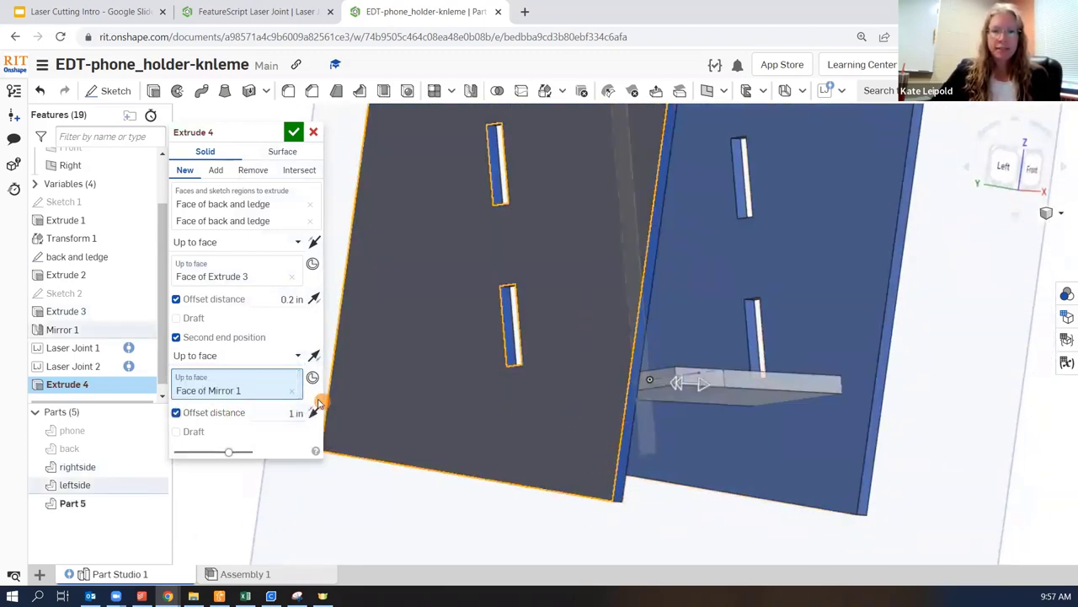
{"action": "left_click", "coordinate": [314, 413]}
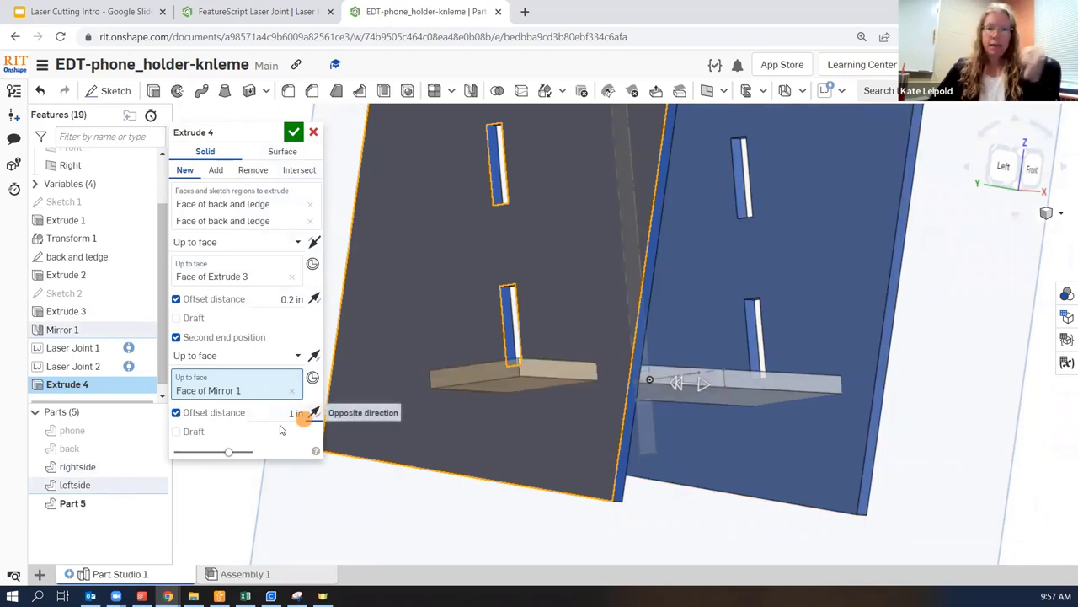
{"action": "left_click", "coordinate": [286, 415]}
{"action": "double_click", "coordinate": [286, 414]}
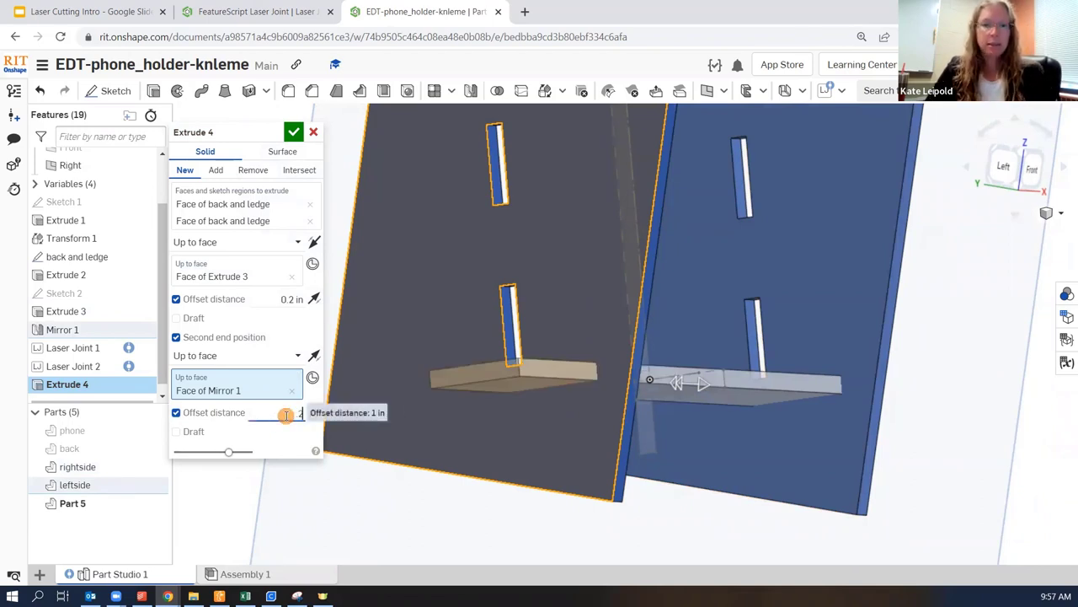
{"action": "type", "text": "0.2"}
{"action": "key", "text": "Return"}
{"action": "key", "text": "shift+1"}
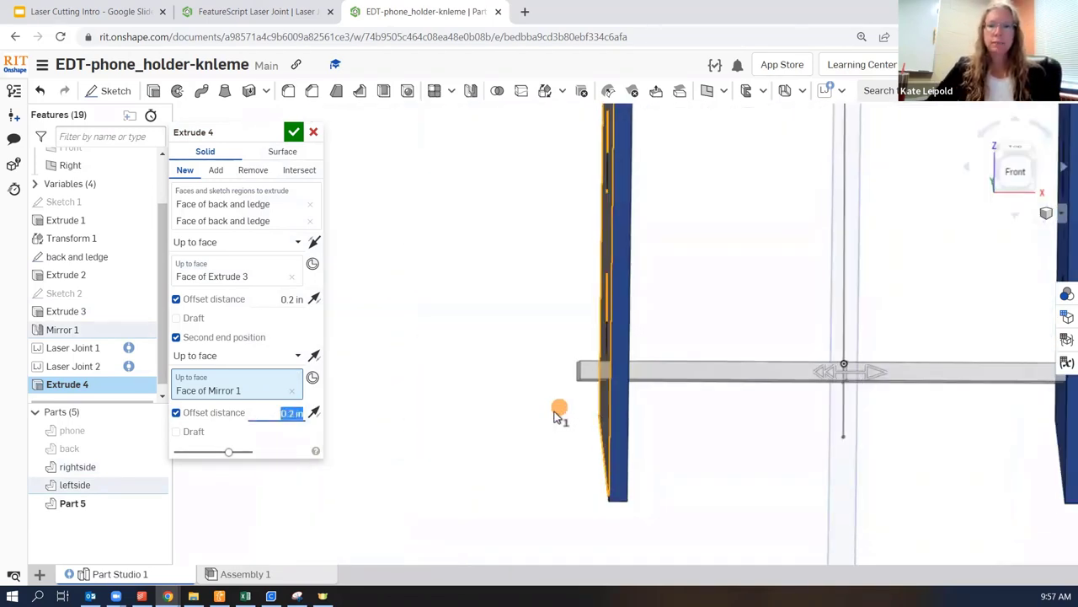
{"action": "scroll", "coordinate": [564, 414], "scroll_direction": "up", "scroll_amount": 3}
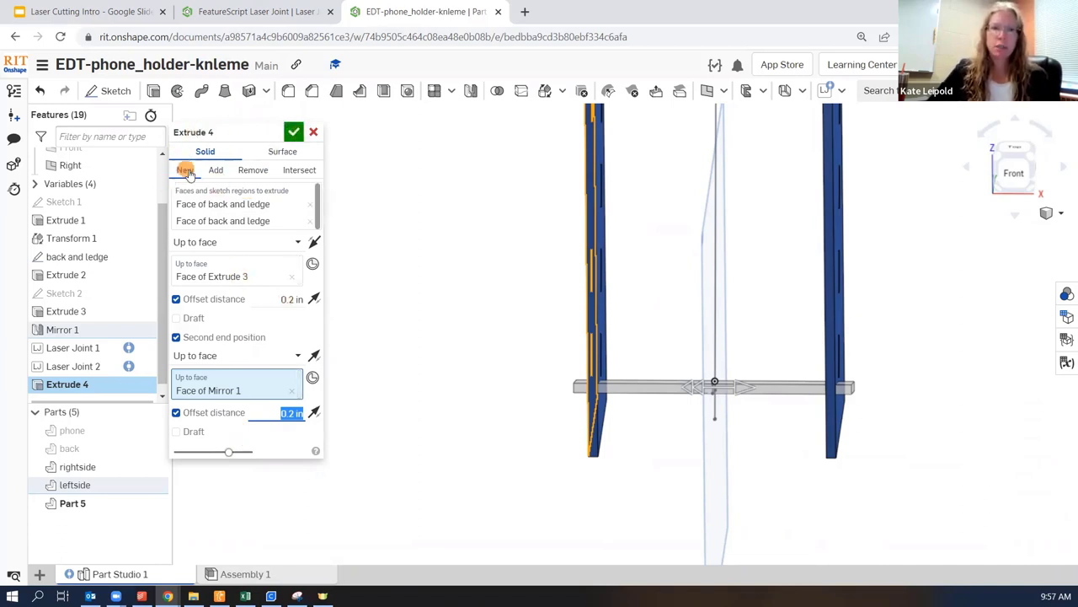
{"action": "left_click", "coordinate": [294, 133]}
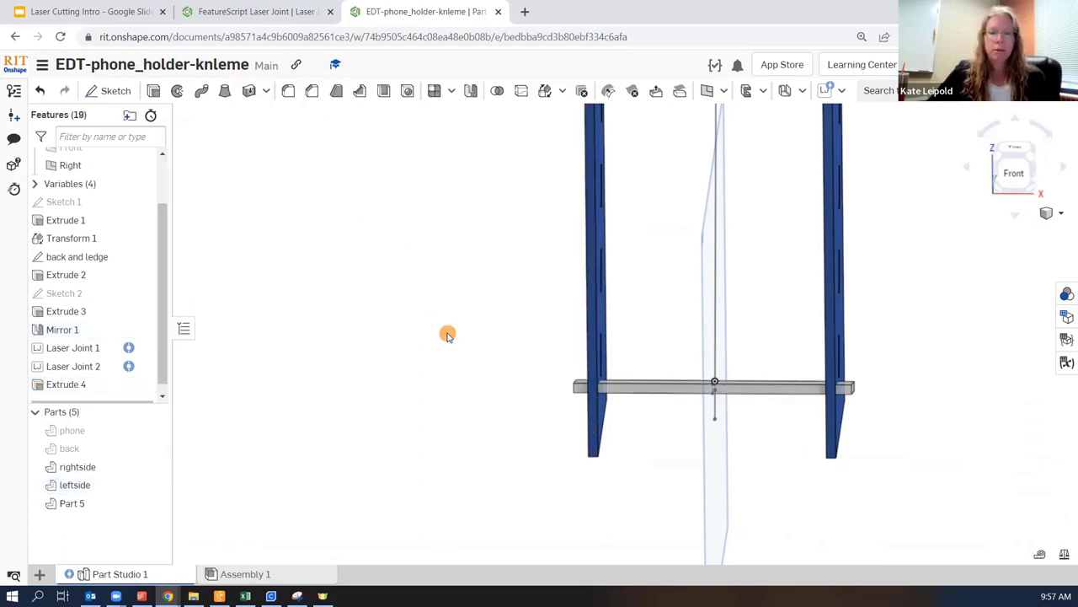
Rename Part 5 to 'ledge'
{"action": "left_click", "coordinate": [89, 504]}
{"action": "right_click", "coordinate": [91, 504]}
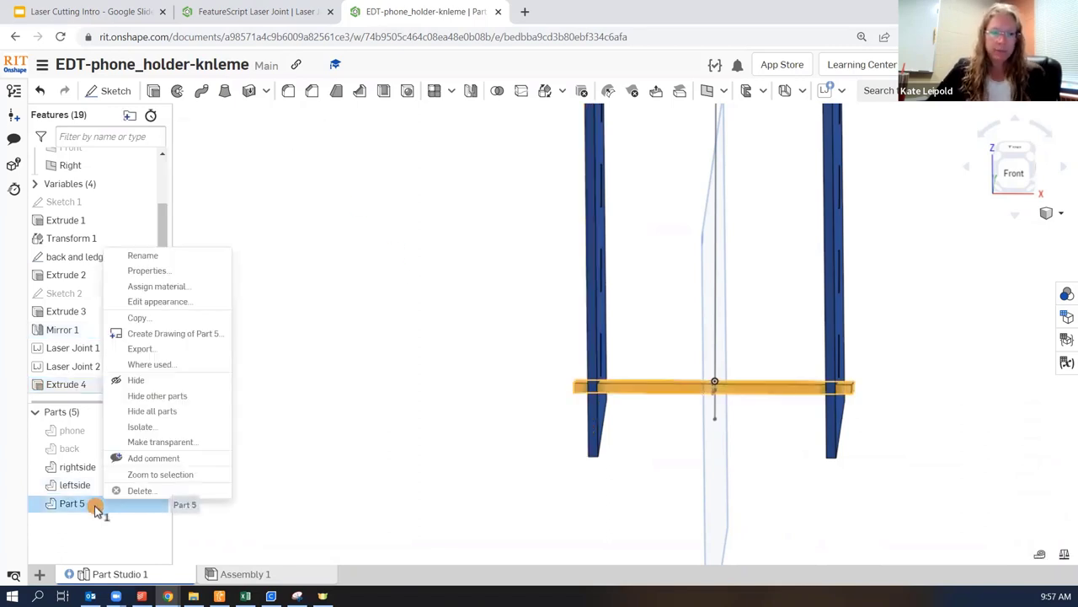
{"action": "left_click", "coordinate": [160, 256]}
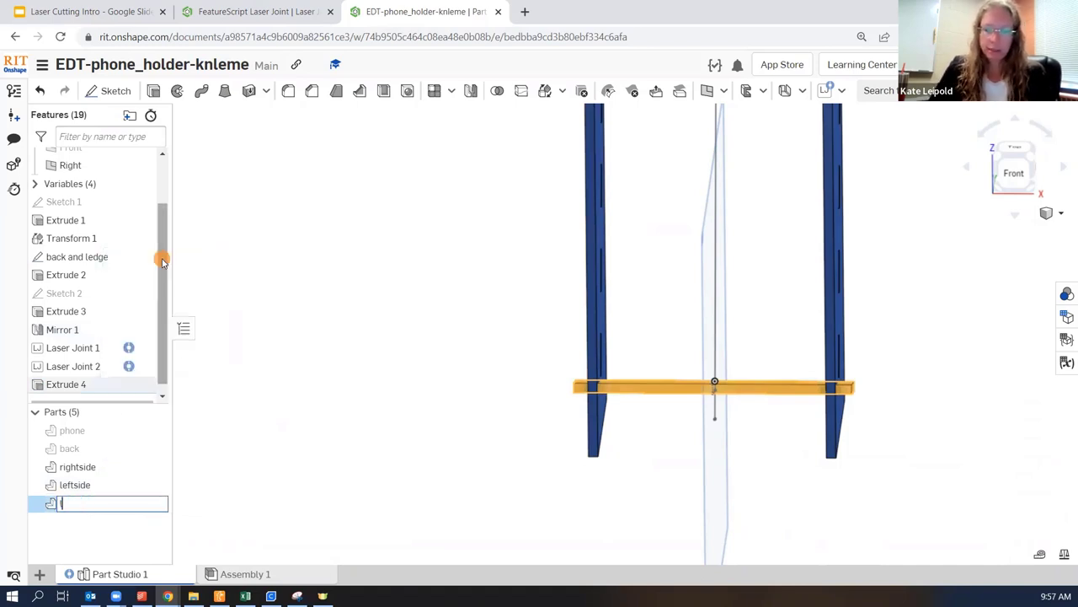
{"action": "type", "text": "ledge"}
{"action": "key", "text": "Return"}
Make the back panel visible again and view the holder from above at an angle
{"action": "left_click", "coordinate": [361, 344]}
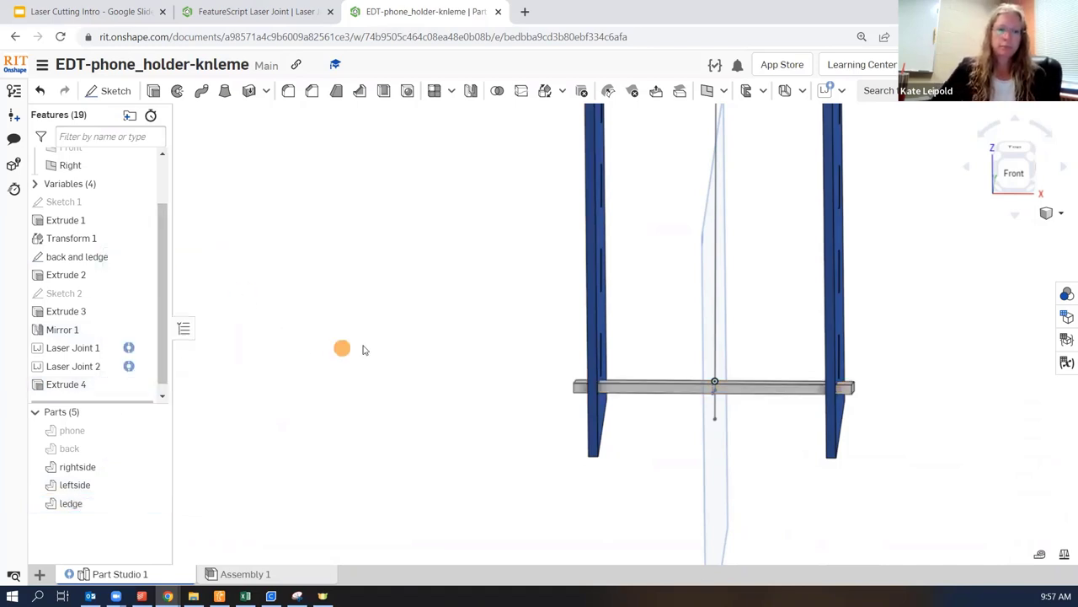
{"action": "right_click_drag", "start_coordinate": [361, 345], "coordinate": [301, 329]}
{"action": "left_click", "coordinate": [366, 482]}
{"action": "right_click_drag", "start_coordinate": [387, 460], "coordinate": [335, 362]}
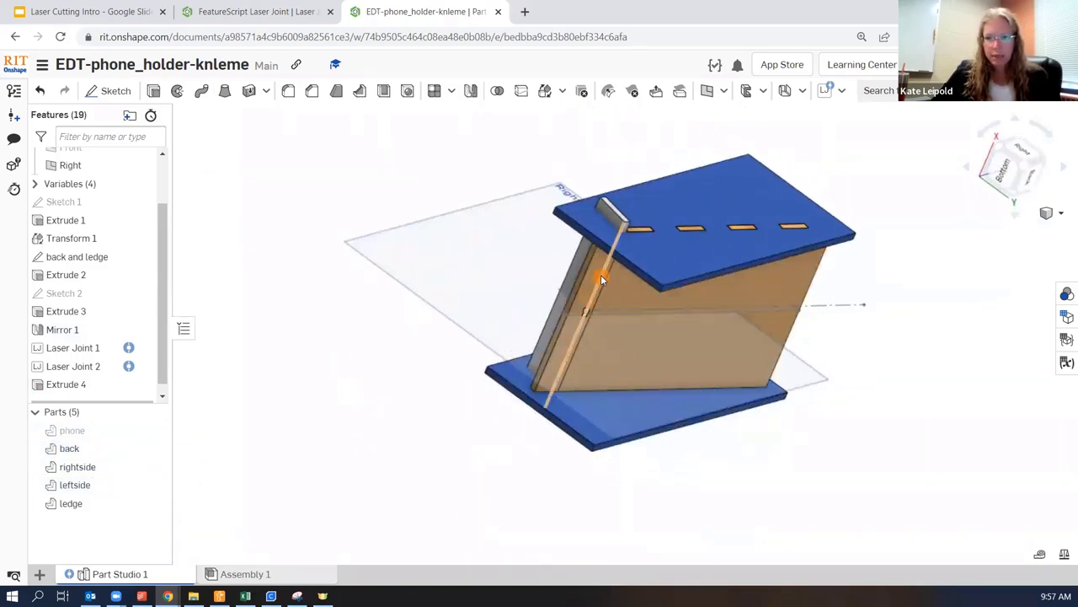
{"action": "right_click_drag", "start_coordinate": [486, 334], "coordinate": [284, 412]}
Apply Laser Joint 3 joining the back and the ledge automatically with 5 pins
{"action": "left_click", "coordinate": [825, 91]}
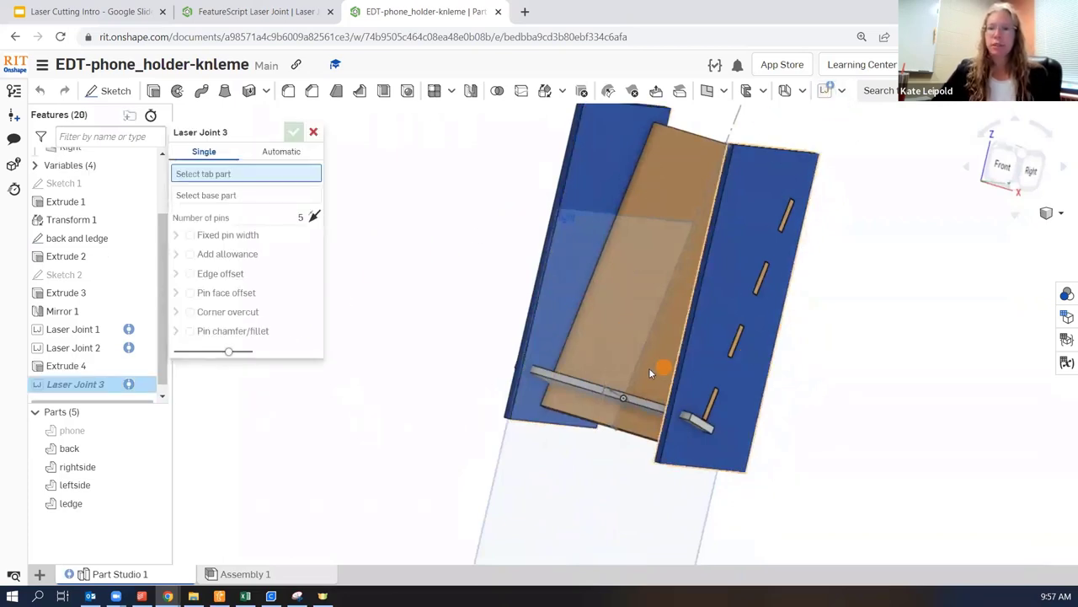
{"action": "left_click", "coordinate": [631, 316]}
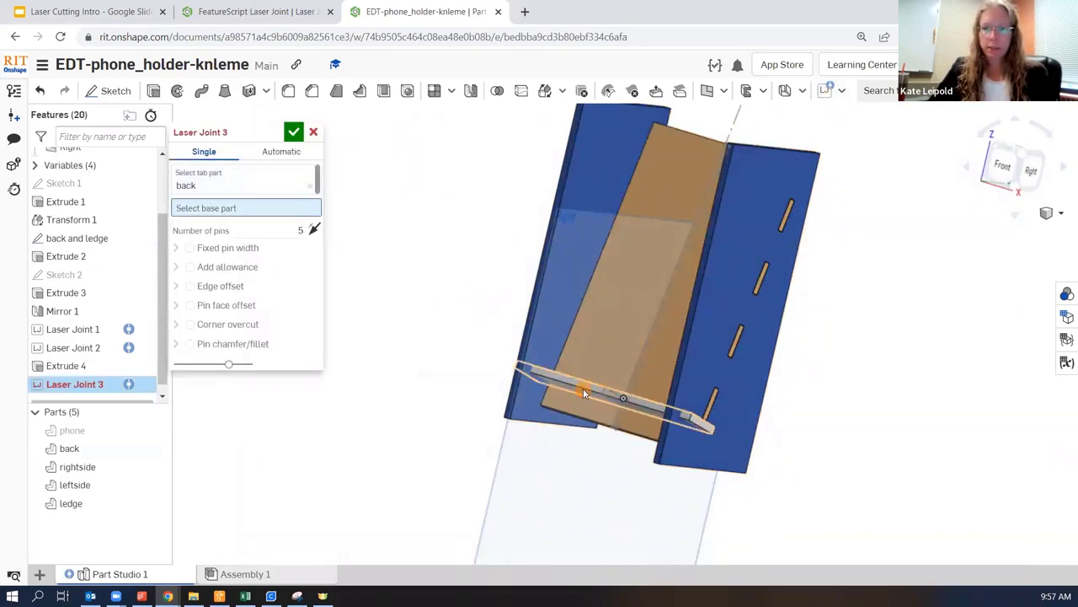
{"action": "left_click", "coordinate": [282, 151]}
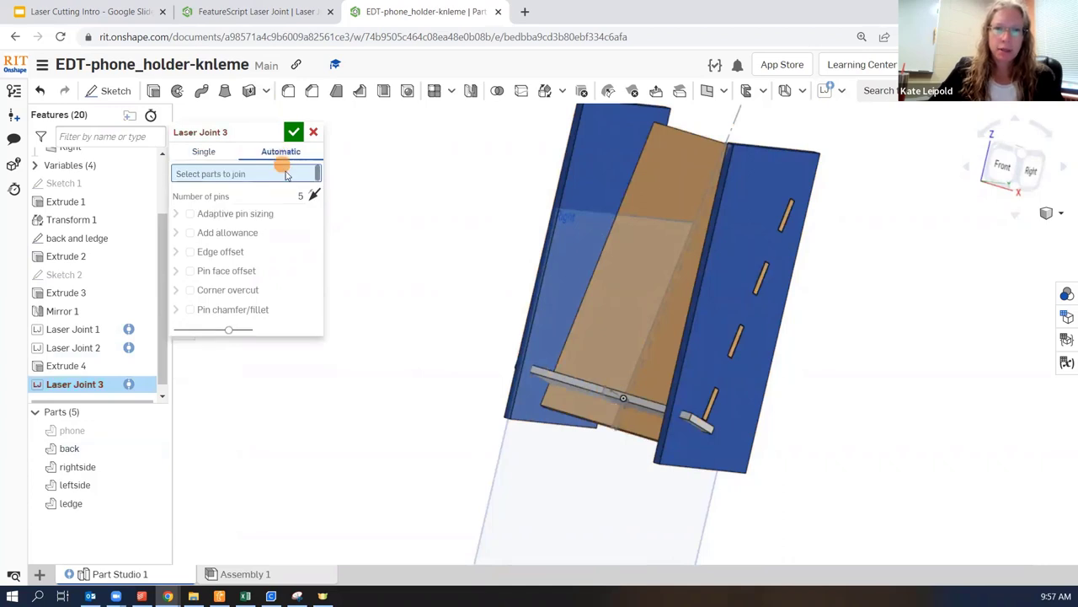
{"action": "left_click", "coordinate": [623, 318]}
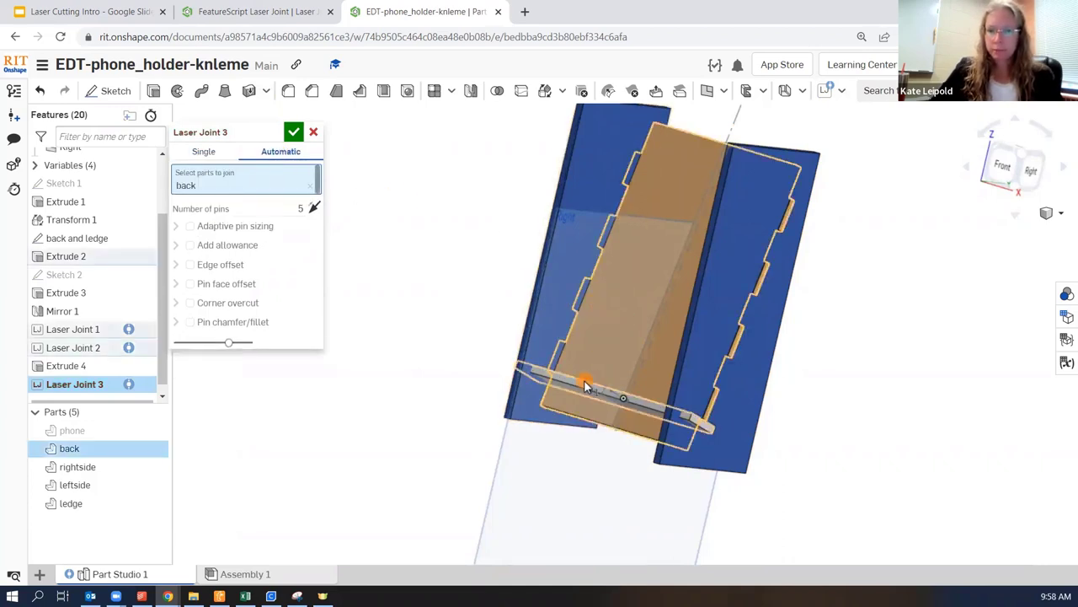
{"action": "left_click", "coordinate": [588, 386]}
{"action": "left_click", "coordinate": [281, 225]}
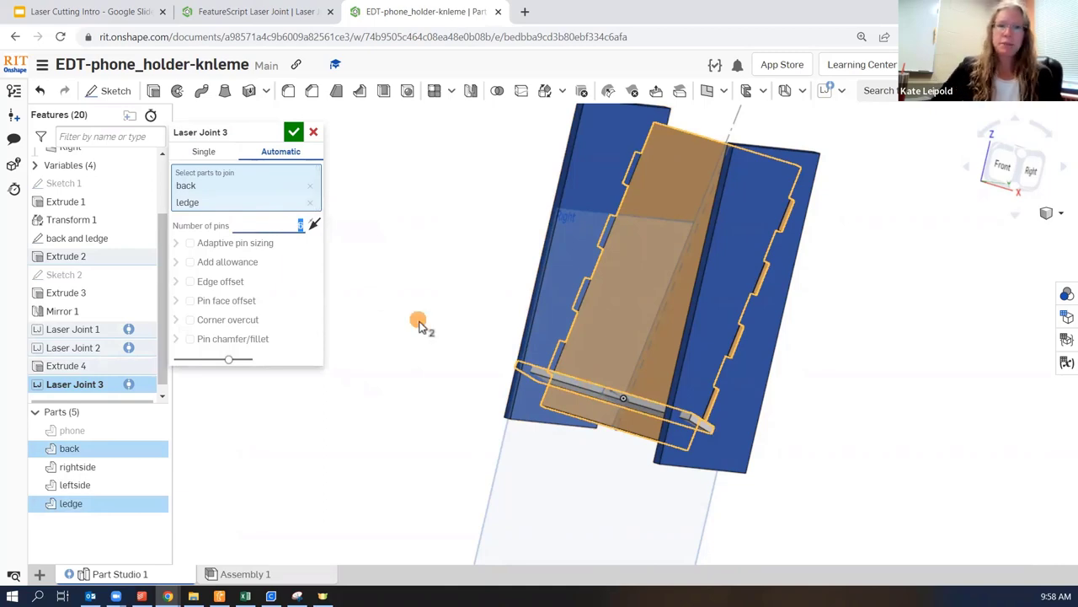
{"action": "mouse_move", "coordinate": [419, 324]}
{"action": "right_mouse_down"}
{"action": "mouse_move", "coordinate": [397, 337]}
{"action": "mouse_move", "coordinate": [299, 294]}
{"action": "mouse_move", "coordinate": [292, 304]}
{"action": "mouse_move", "coordinate": [339, 319]}
{"action": "mouse_move", "coordinate": [276, 305]}
{"action": "mouse_move", "coordinate": [361, 330]}
{"action": "mouse_move", "coordinate": [416, 329]}
{"action": "mouse_move", "coordinate": [423, 345]}
{"action": "right_mouse_up"}
{"action": "key", "text": "Return"}
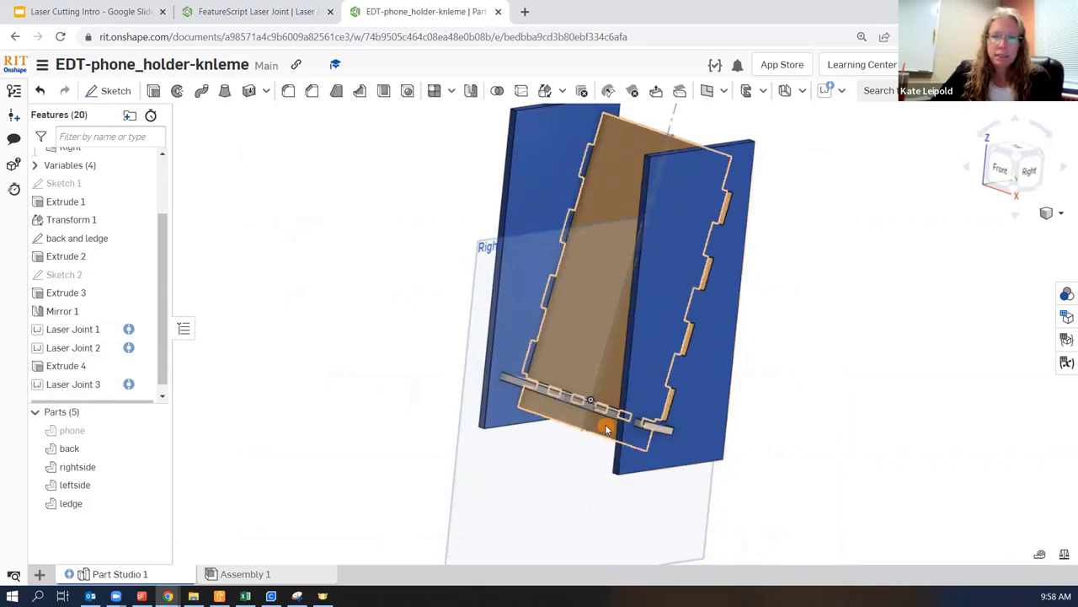
Toggle the ledge part off and back on to inspect the holder from the front
{"action": "left_click", "coordinate": [156, 504]}
{"action": "right_click_drag", "start_coordinate": [525, 498], "coordinate": [796, 464]}
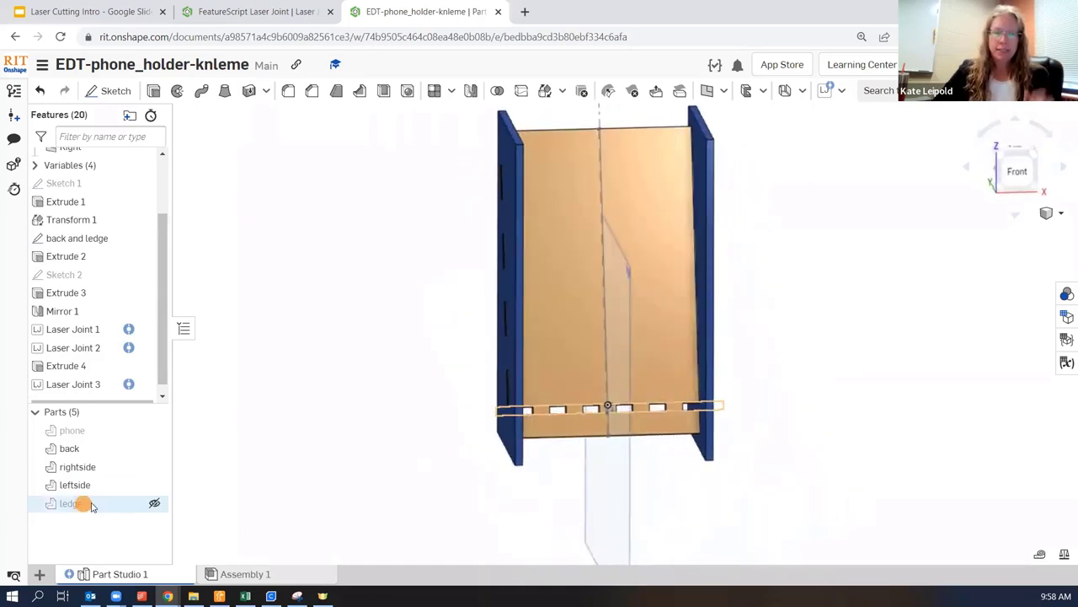
{"action": "left_click", "coordinate": [154, 503]}
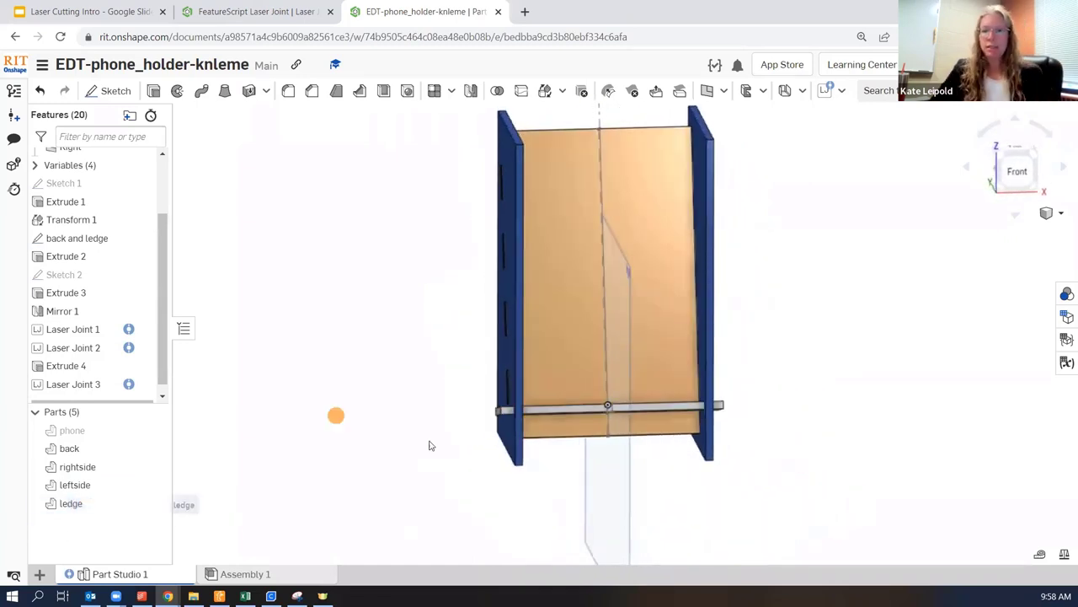
{"action": "mouse_move", "coordinate": [467, 462]}
{"action": "right_mouse_down"}
{"action": "mouse_move", "coordinate": [559, 457]}
{"action": "mouse_move", "coordinate": [450, 450]}
{"action": "right_mouse_up"}
{"action": "scroll", "coordinate": [120, 234], "scroll_direction": "up", "scroll_amount": 2}
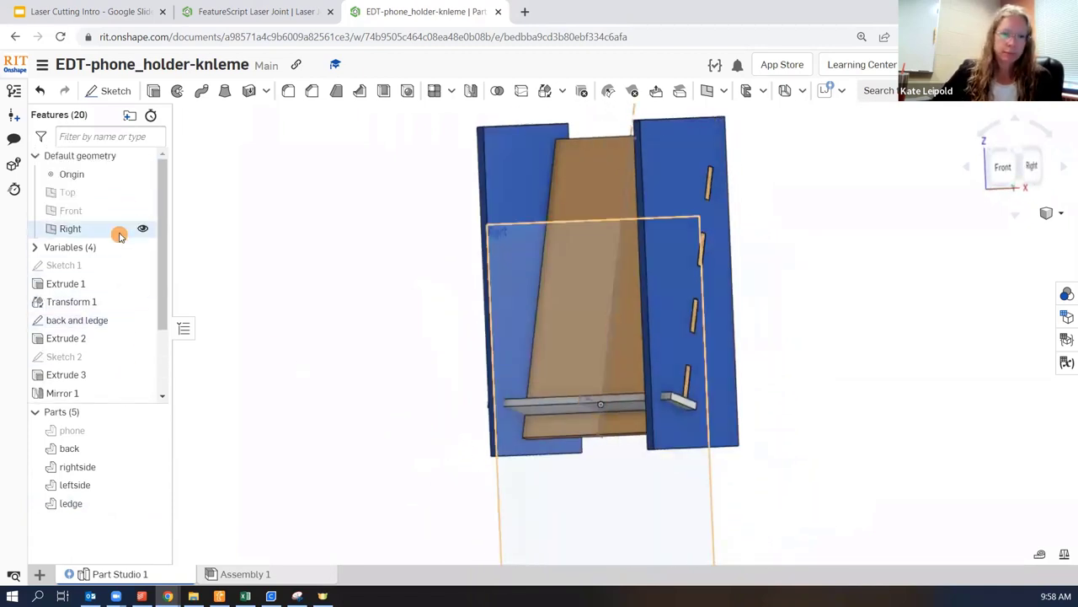
{"action": "right_click_drag", "start_coordinate": [141, 230], "coordinate": [293, 294]}
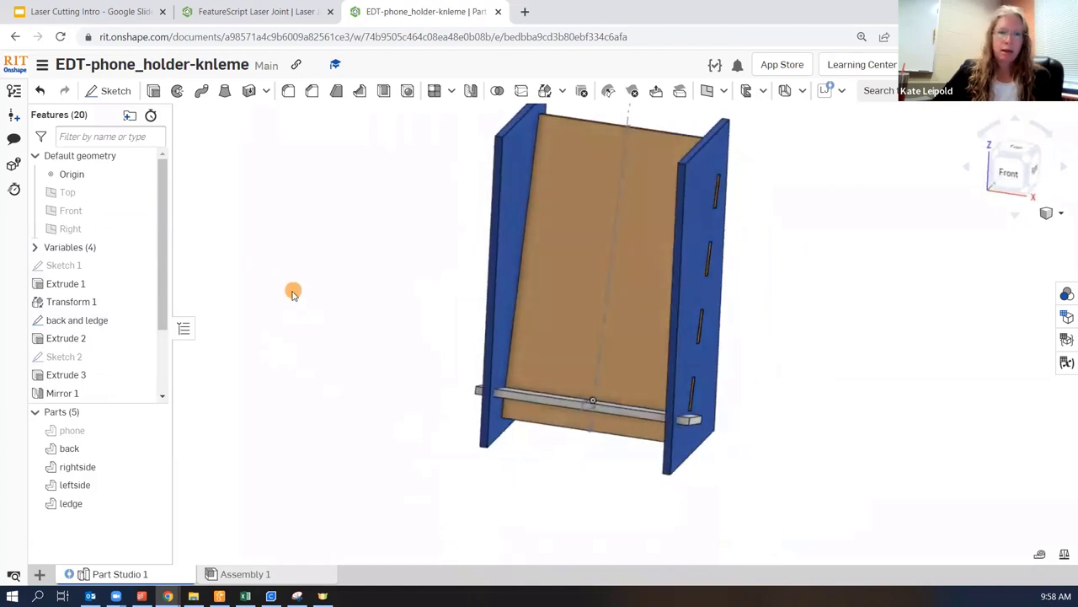
Turn off the back and ledge sketch so only the solid panels and ledge remain
{"action": "left_click", "coordinate": [141, 321]}
{"action": "mouse_move", "coordinate": [343, 363]}
{"action": "right_mouse_down"}
{"action": "mouse_move", "coordinate": [315, 351]}
{"action": "mouse_move", "coordinate": [324, 357]}
{"action": "right_mouse_up"}
{"action": "scroll", "coordinate": [878, 358], "scroll_direction": "up", "scroll_amount": 3}
{"action": "right_click_drag", "start_coordinate": [878, 358], "coordinate": [503, 344]}
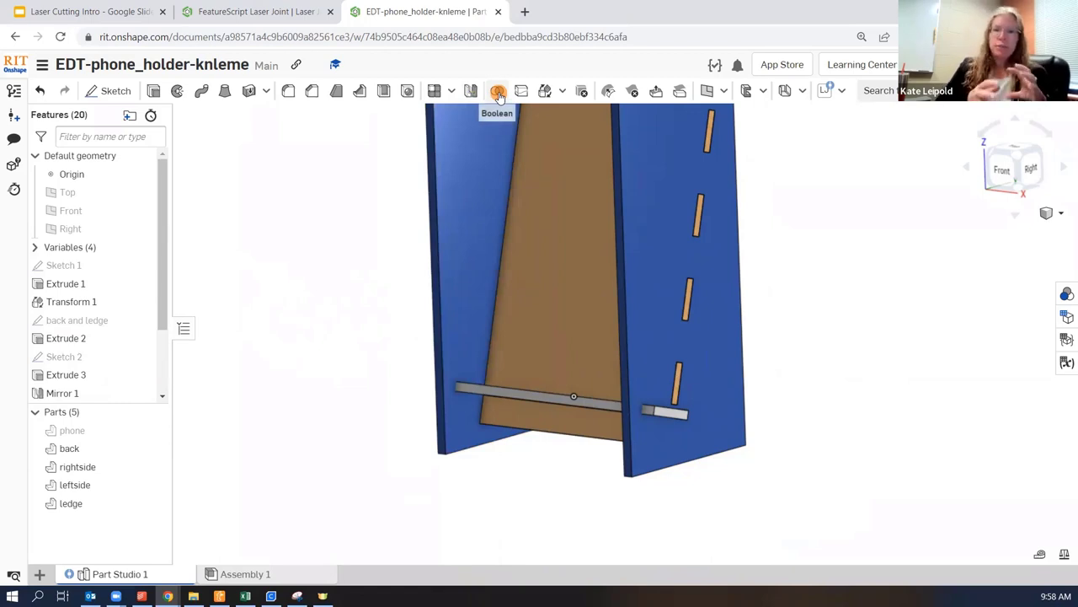
Create a Boolean subtract with leftside and rightside as the target parts
{"action": "left_click", "coordinate": [498, 91]}
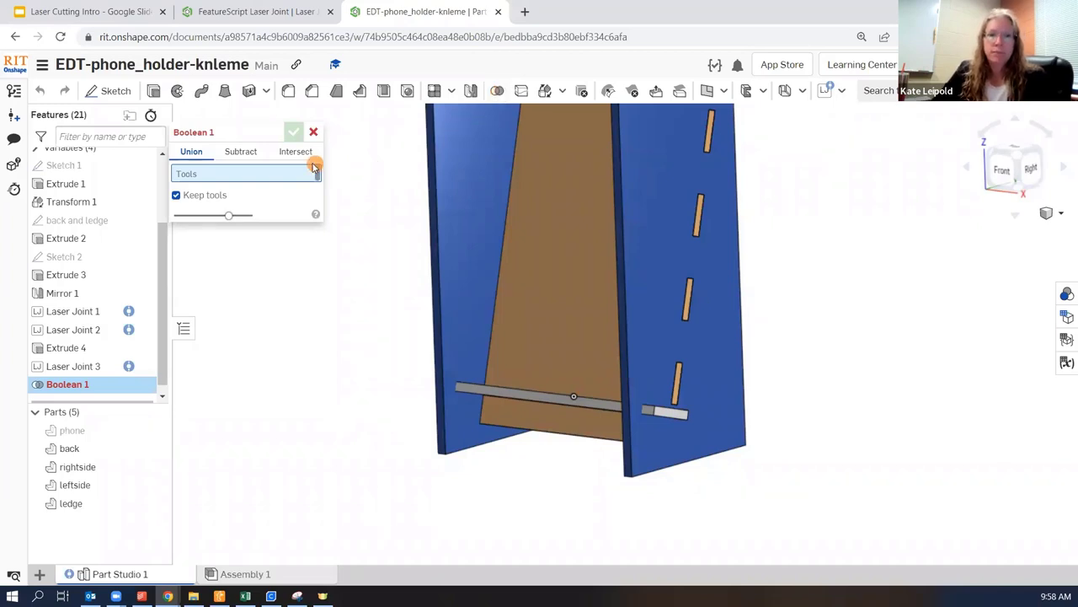
{"action": "left_click", "coordinate": [240, 153]}
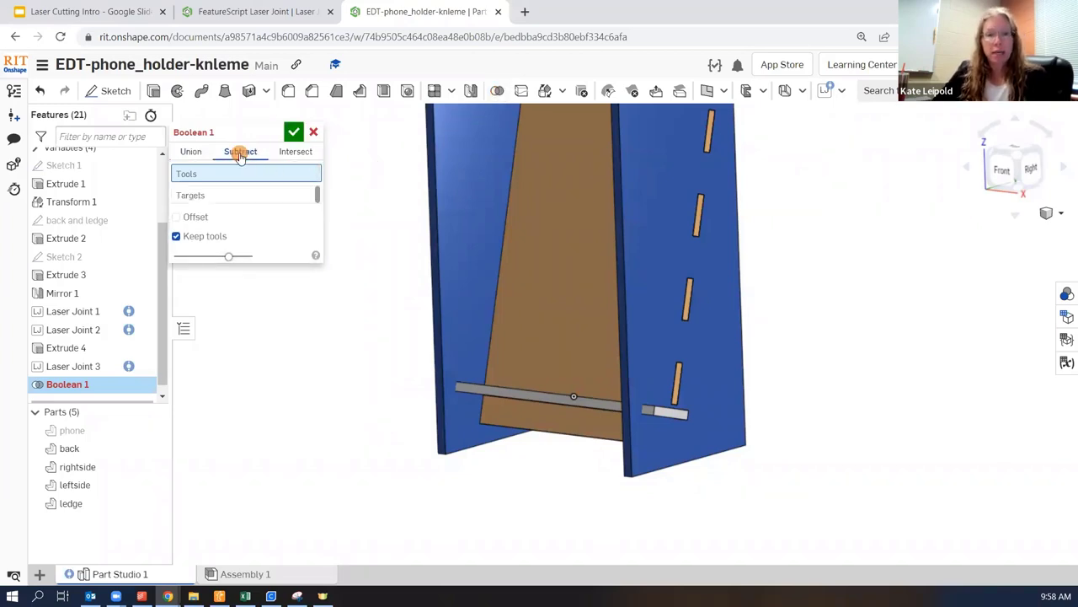
{"action": "left_click", "coordinate": [215, 196]}
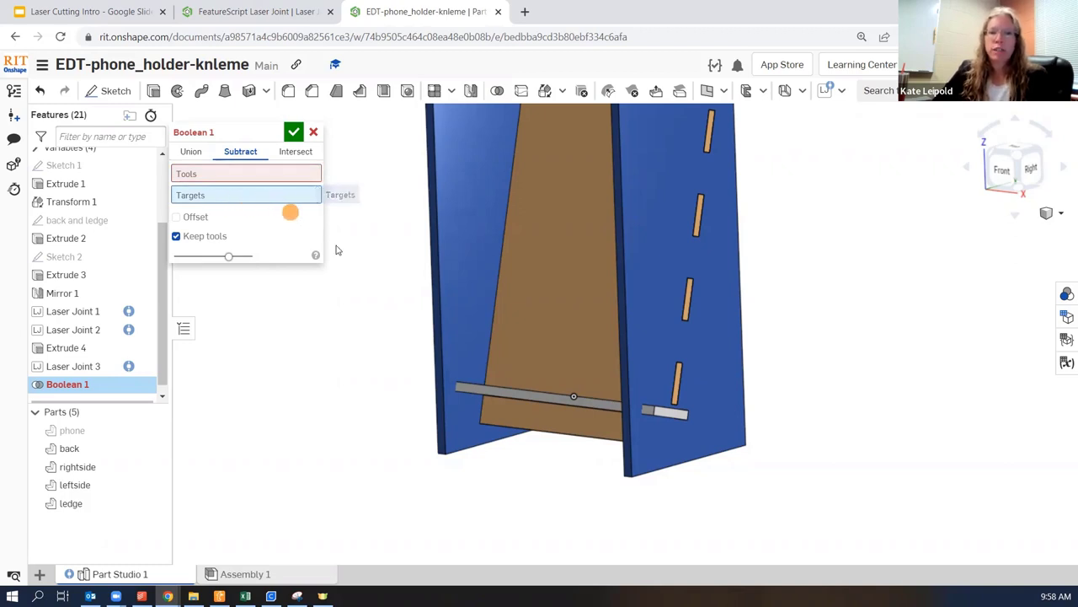
{"action": "left_click", "coordinate": [588, 261]}
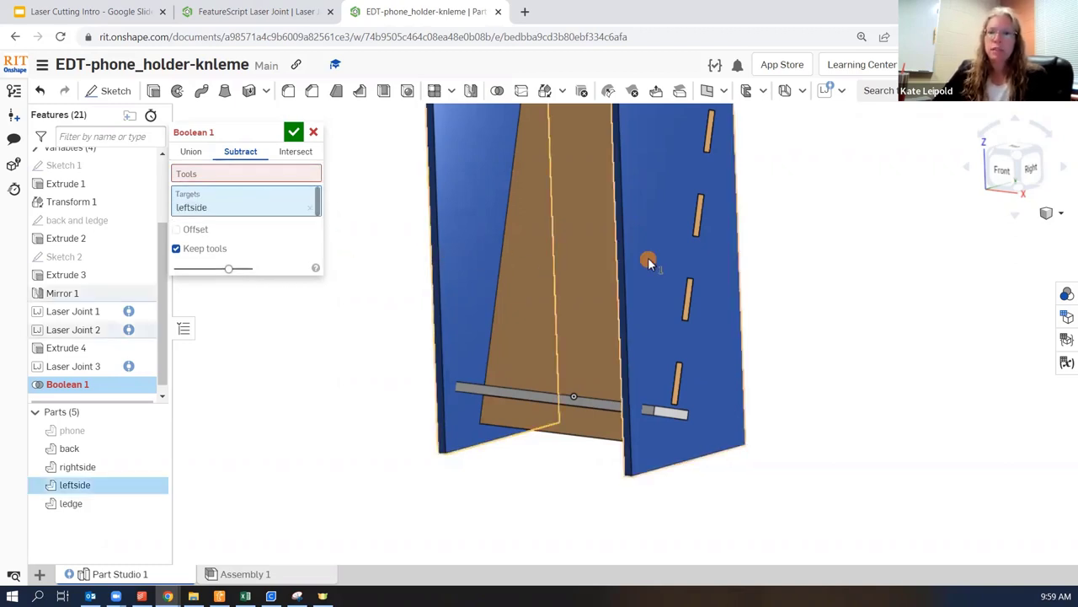
{"action": "left_click", "coordinate": [647, 262]}
{"action": "mouse_move", "coordinate": [872, 415]}
{"action": "right_mouse_down"}
{"action": "mouse_move", "coordinate": [895, 419]}
{"action": "mouse_move", "coordinate": [889, 411]}
{"action": "right_mouse_up"}
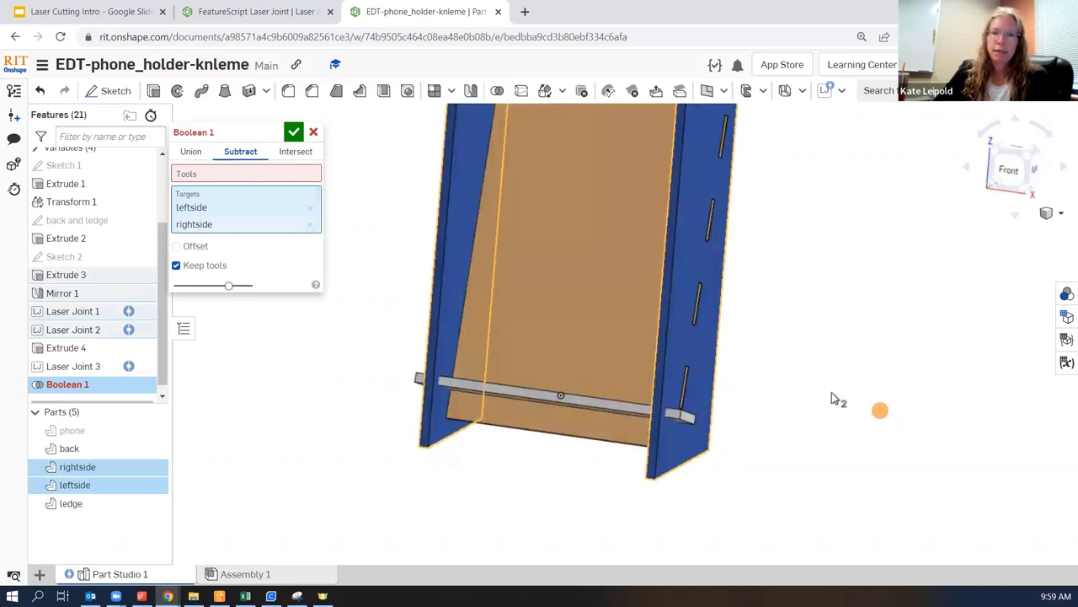
{"action": "left_click", "coordinate": [255, 192]}
Use the ledge as the cutting tool, keeping it, and enable Offset
{"action": "left_click", "coordinate": [239, 175]}
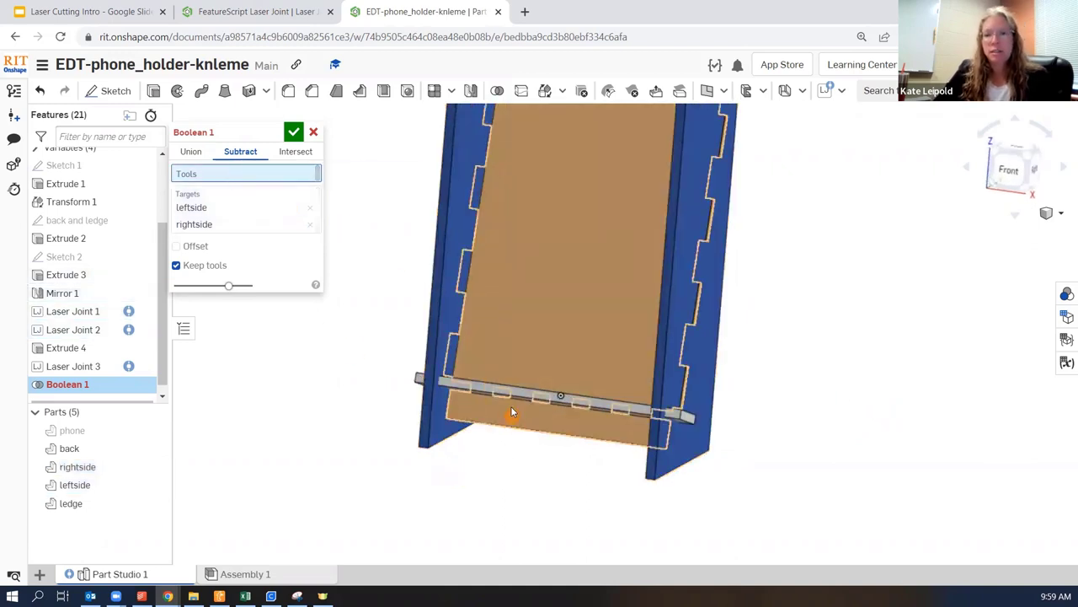
{"action": "left_click", "coordinate": [492, 393]}
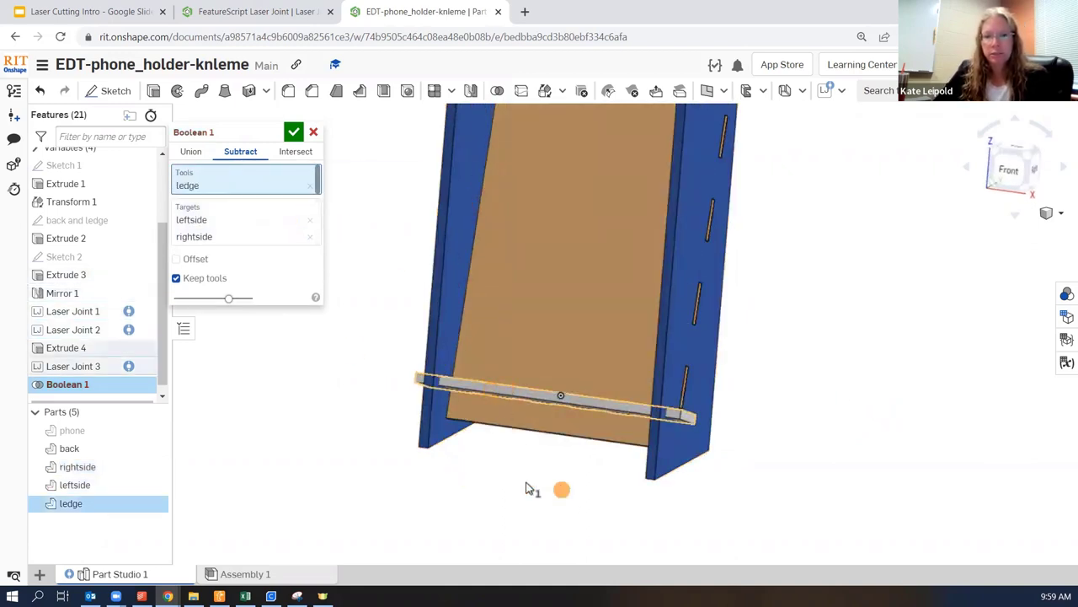
{"action": "right_click_drag", "start_coordinate": [292, 410], "coordinate": [275, 383]}
{"action": "left_click", "coordinate": [177, 277]}
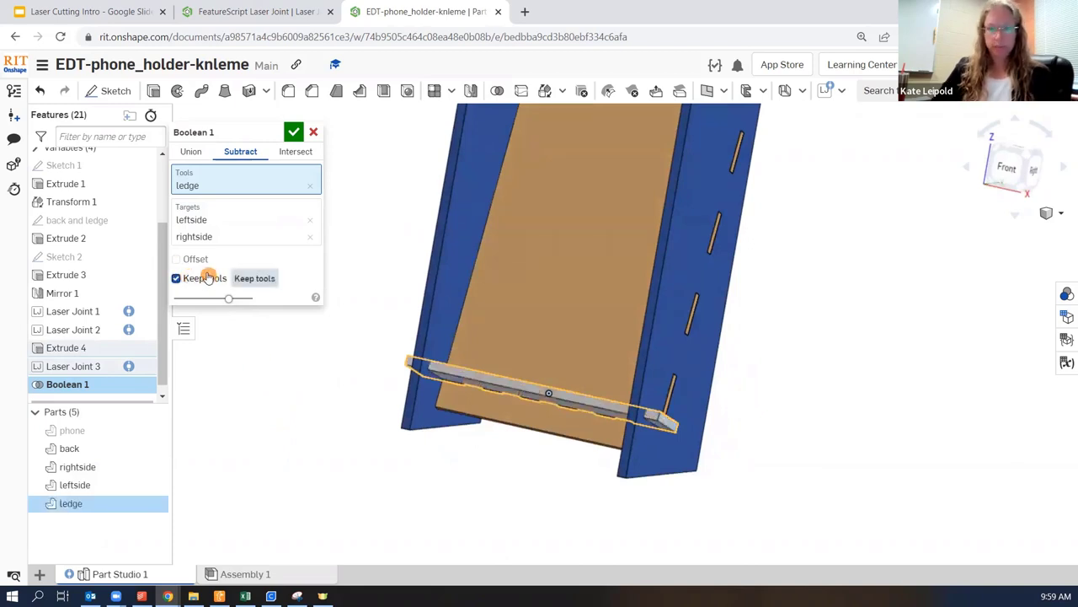
{"action": "left_click", "coordinate": [201, 261]}
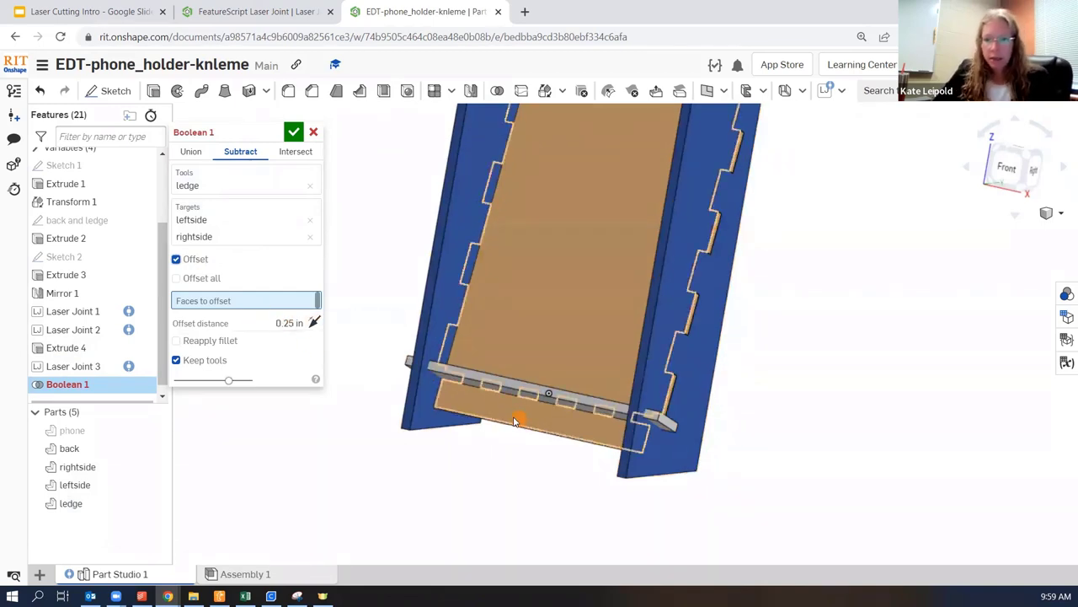
Enable Offset all and flip the offset outward, setting the distance to 0.02 in
{"action": "right_click_drag", "start_coordinate": [513, 416], "coordinate": [504, 426]}
{"action": "scroll", "coordinate": [614, 426], "scroll_direction": "up", "scroll_amount": 5}
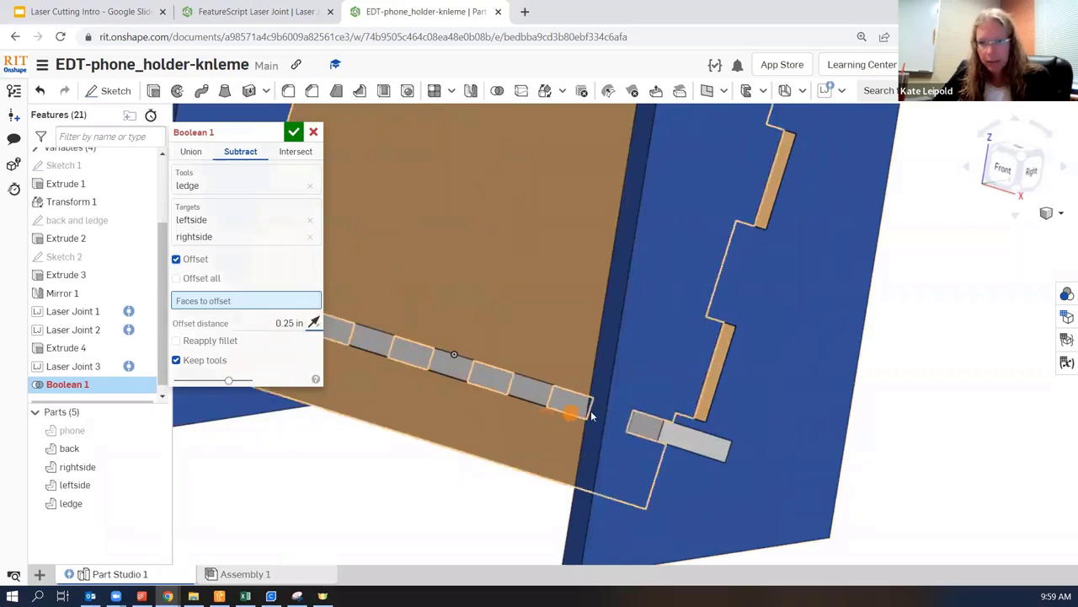
{"action": "right_click_drag", "start_coordinate": [570, 409], "coordinate": [546, 412]}
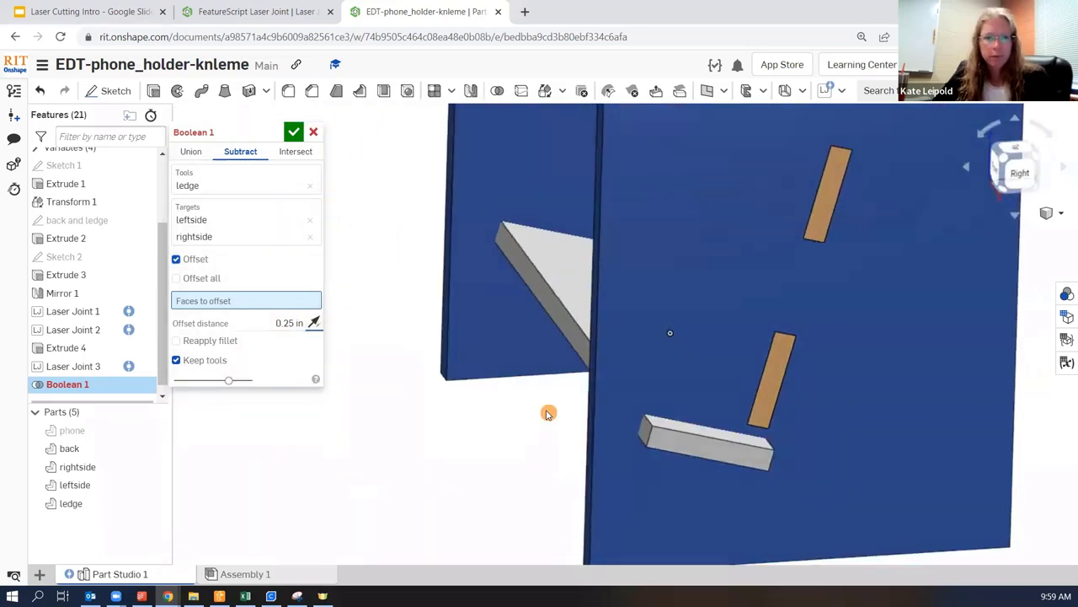
{"action": "left_click", "coordinate": [188, 301]}
{"action": "left_click", "coordinate": [195, 278]}
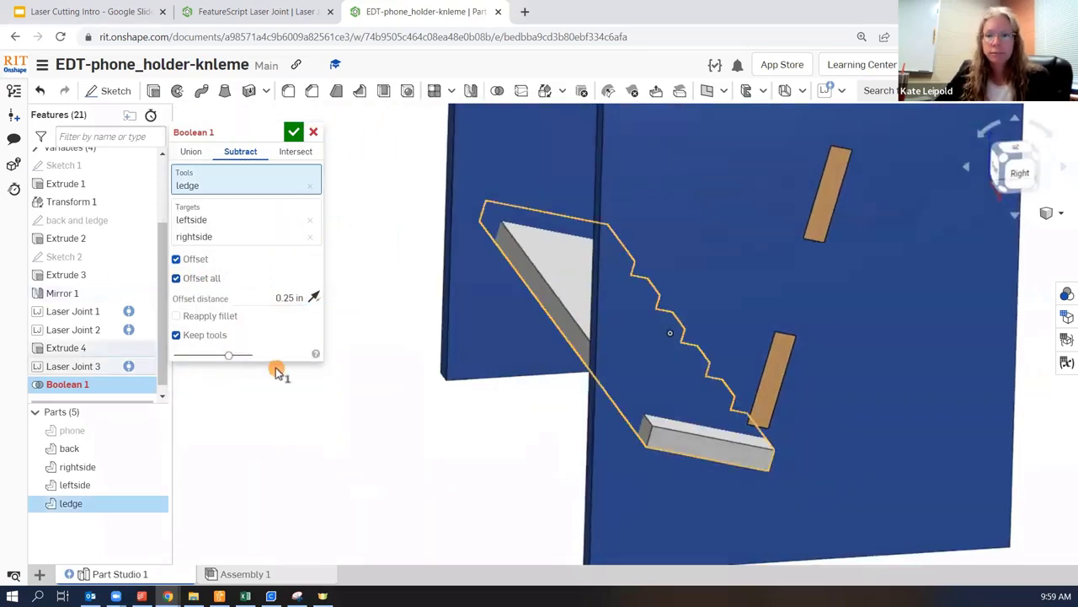
{"action": "left_click", "coordinate": [314, 298]}
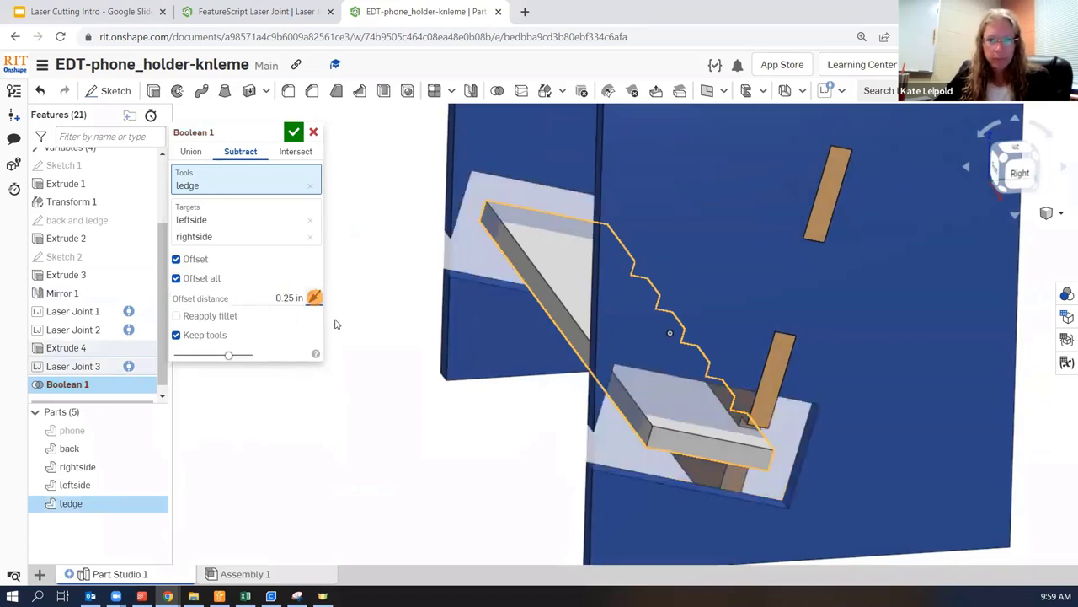
{"action": "mouse_move", "coordinate": [443, 378]}
{"action": "right_mouse_down"}
{"action": "mouse_move", "coordinate": [441, 361]}
{"action": "mouse_move", "coordinate": [444, 374]}
{"action": "right_mouse_up"}
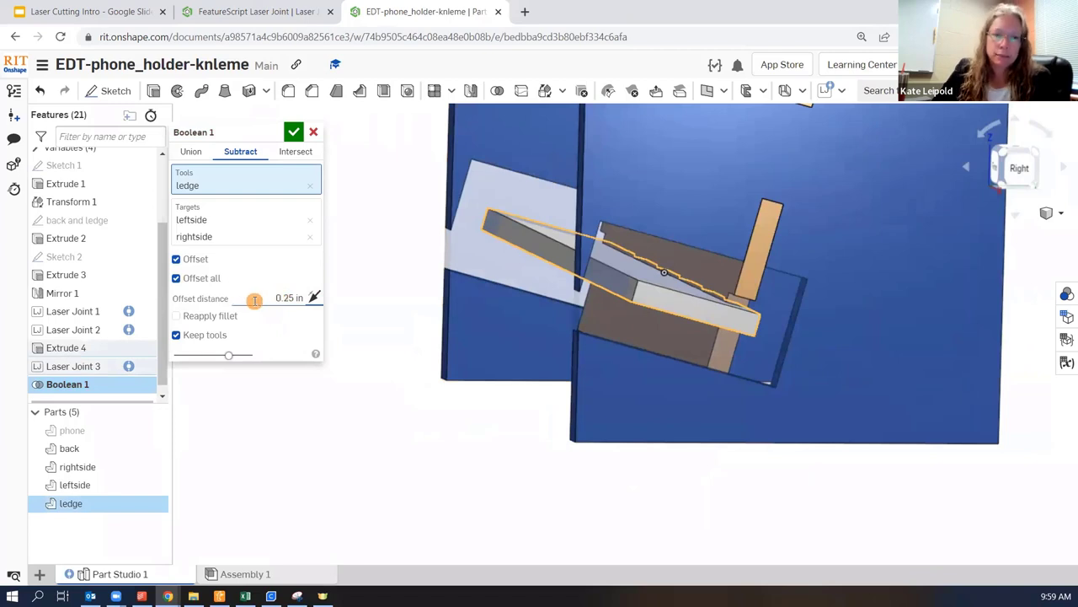
{"action": "left_click", "coordinate": [255, 300]}
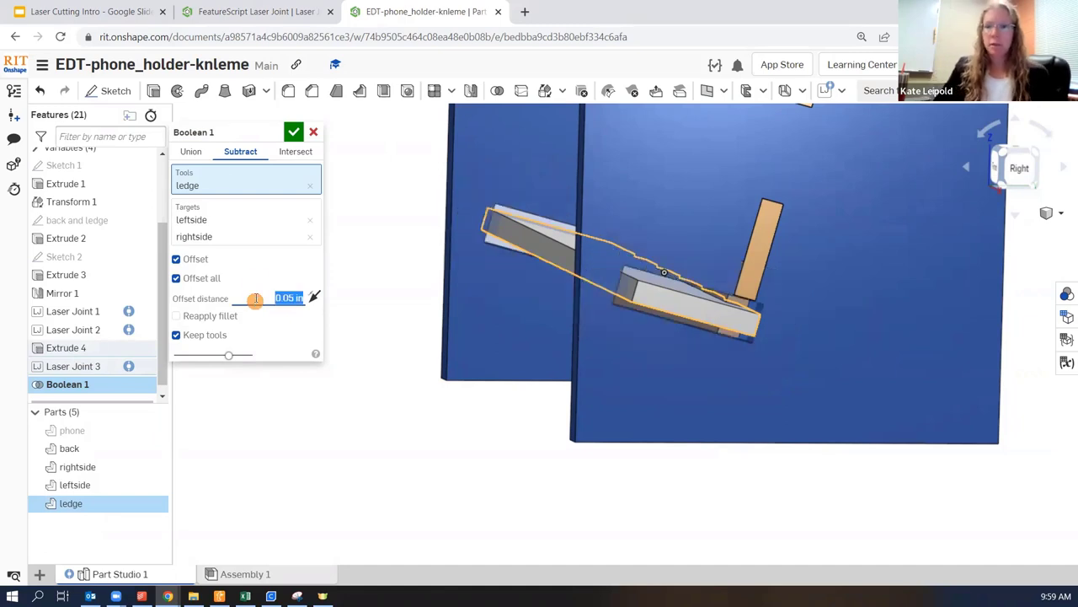
Check the slots from the side and isometric views, then apply Boolean 1
{"action": "mouse_move", "coordinate": [605, 296]}
{"action": "right_mouse_down"}
{"action": "mouse_move", "coordinate": [582, 281]}
{"action": "mouse_move", "coordinate": [594, 292]}
{"action": "mouse_move", "coordinate": [733, 306]}
{"action": "right_mouse_up"}
{"action": "mouse_move", "coordinate": [668, 304]}
{"action": "right_mouse_down"}
{"action": "mouse_move", "coordinate": [712, 330]}
{"action": "mouse_move", "coordinate": [652, 230]}
{"action": "mouse_move", "coordinate": [654, 311]}
{"action": "right_mouse_up"}
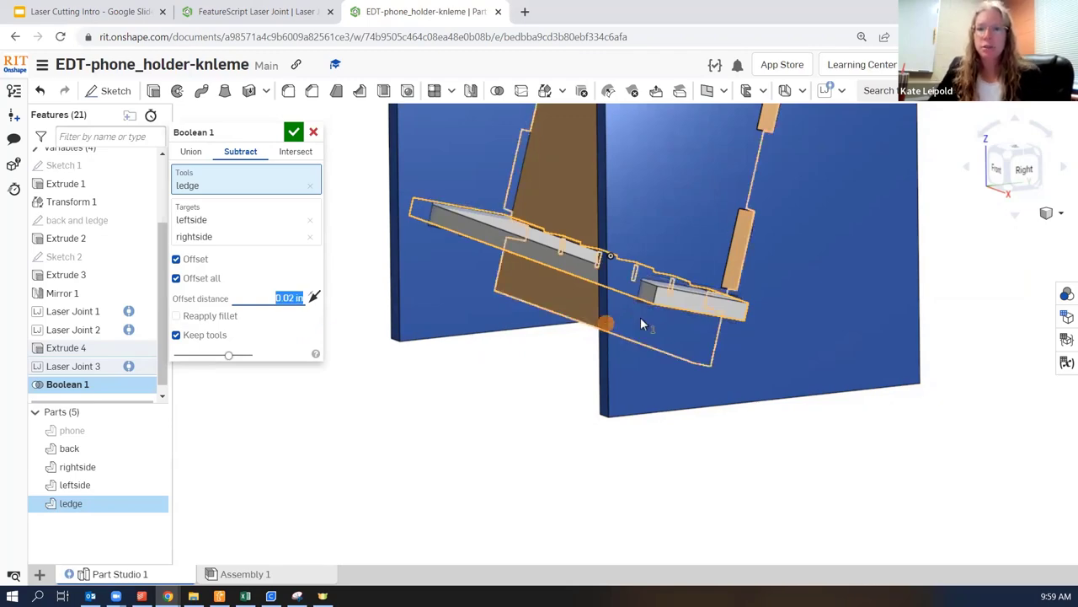
{"action": "right_click_drag", "start_coordinate": [645, 318], "coordinate": [815, 302]}
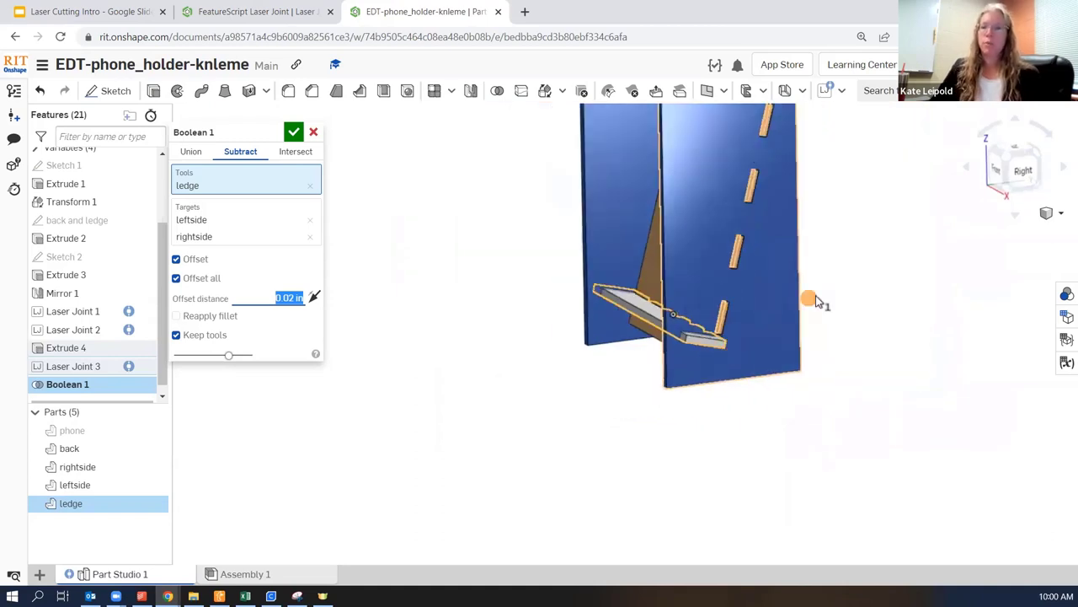
{"action": "left_click", "coordinate": [1000, 168]}
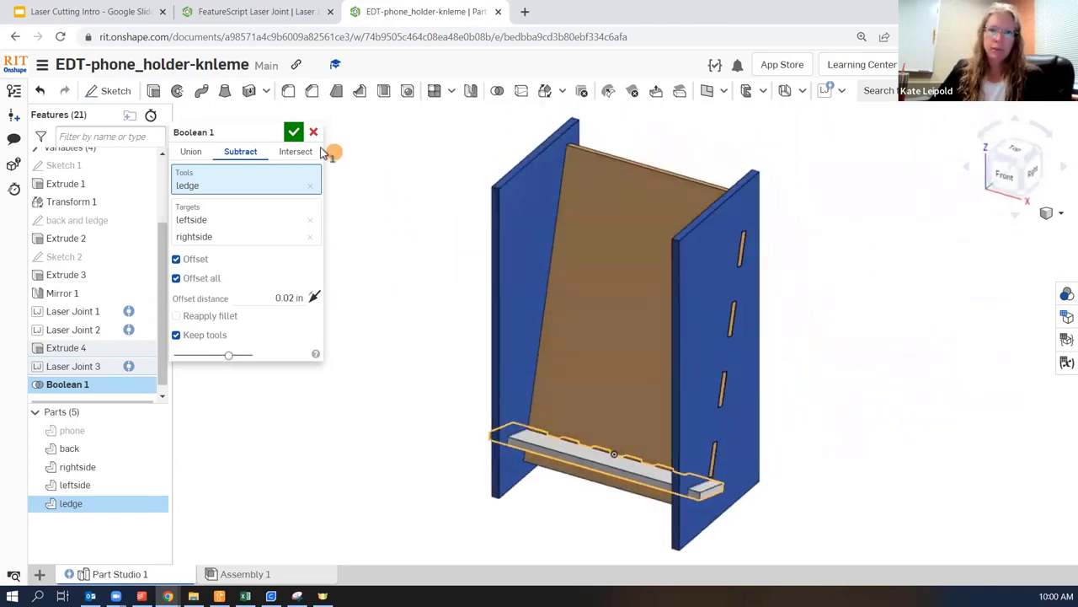
{"action": "left_click", "coordinate": [294, 132]}
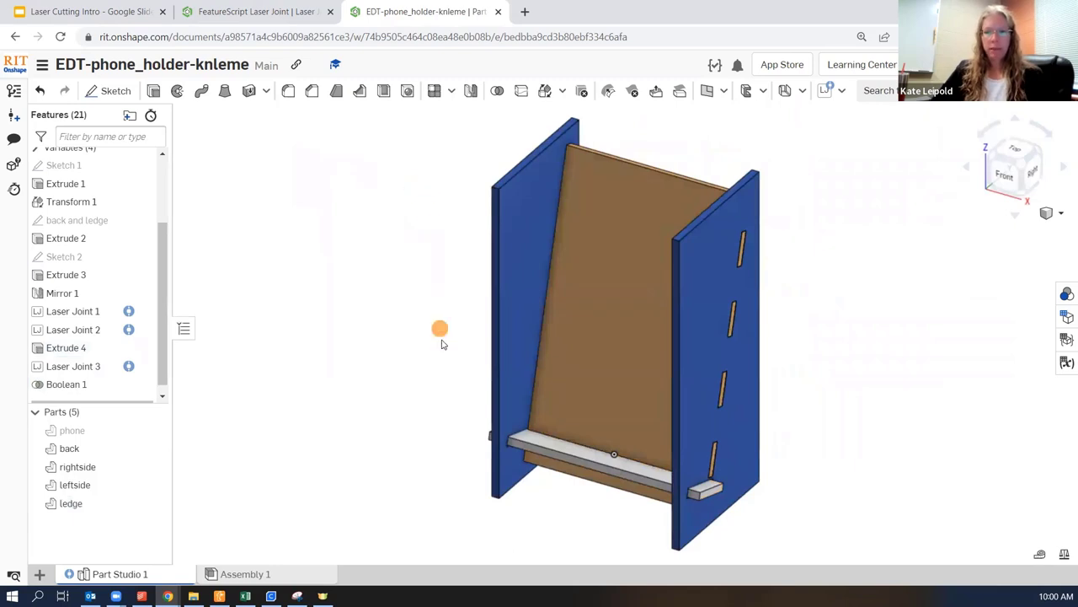
{"action": "mouse_move", "coordinate": [442, 345]}
{"action": "right_mouse_down"}
{"action": "mouse_move", "coordinate": [464, 333]}
{"action": "mouse_move", "coordinate": [493, 346]}
{"action": "mouse_move", "coordinate": [456, 335]}
{"action": "right_mouse_up"}
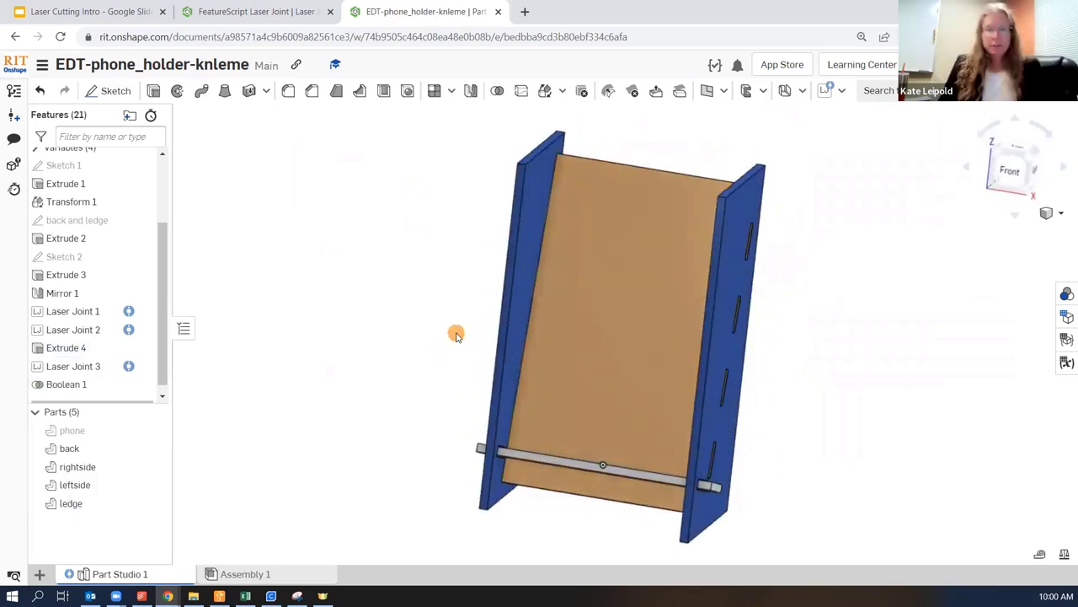